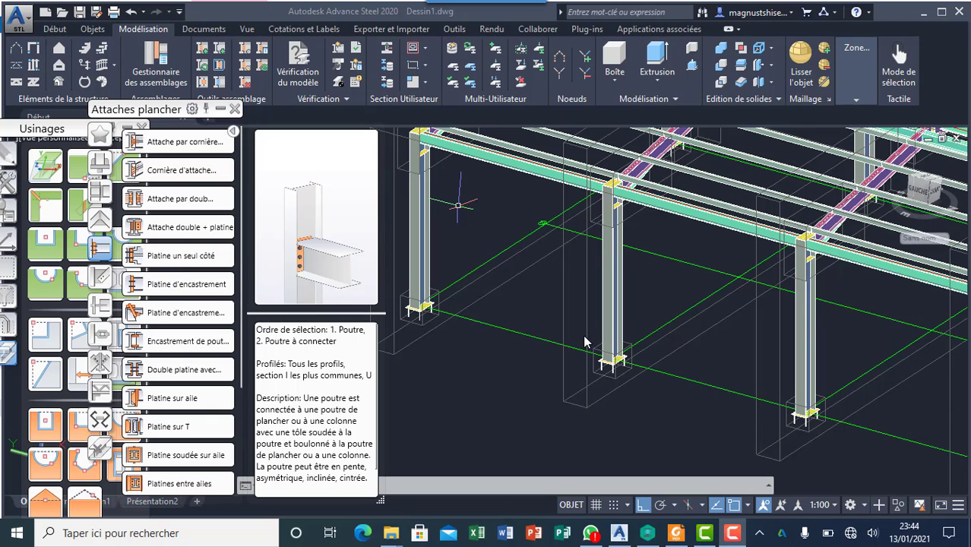
Step: Create a one-sided end plate connection (Platine un seul côté) with the corner column as main member and the adjoining eave beam as secondary
scroll(571, 338, "down", 5)
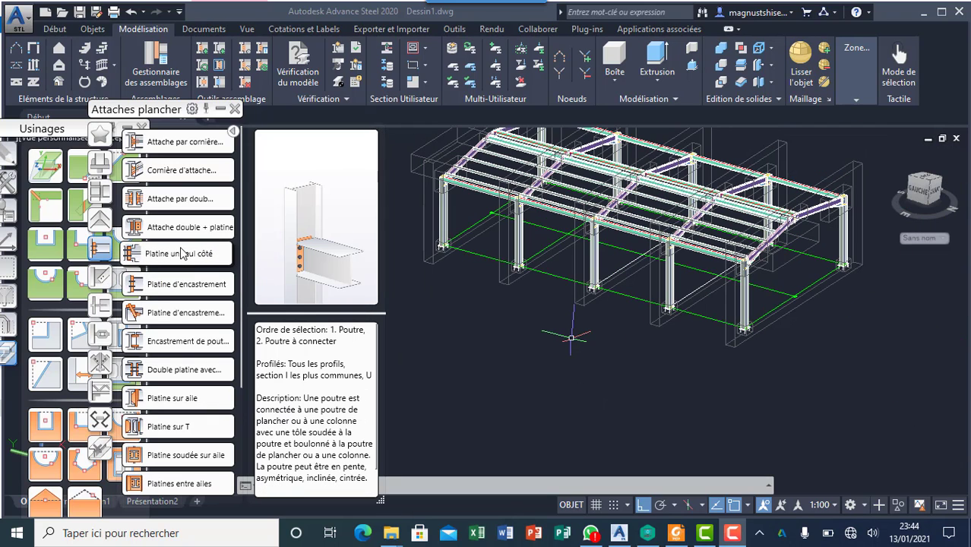
left_click(181, 256)
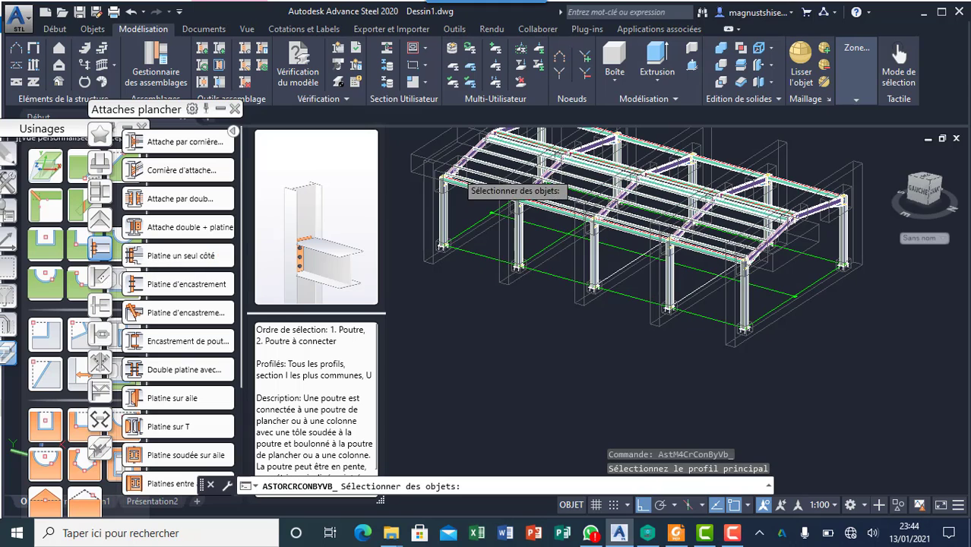
scroll(524, 259, "up", 4)
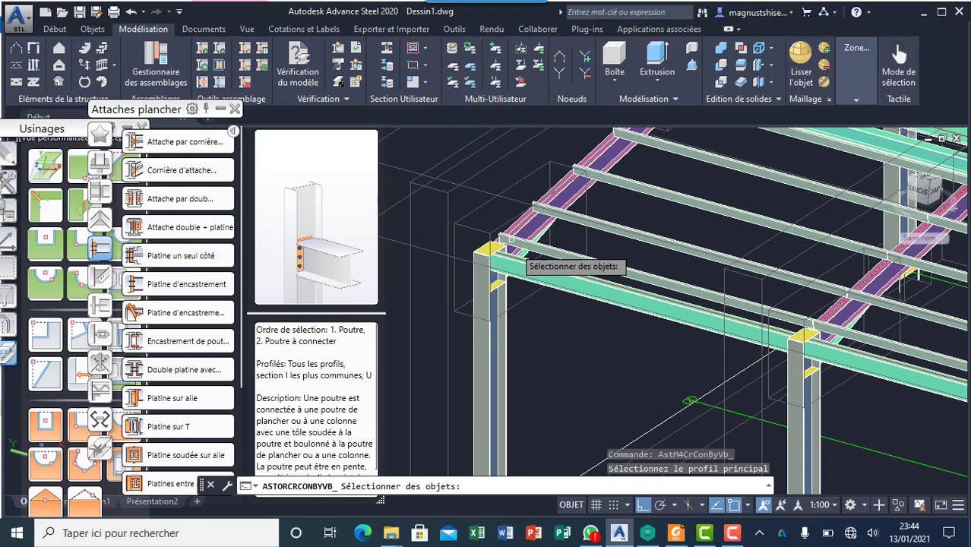
left_click(491, 337)
key("Return")
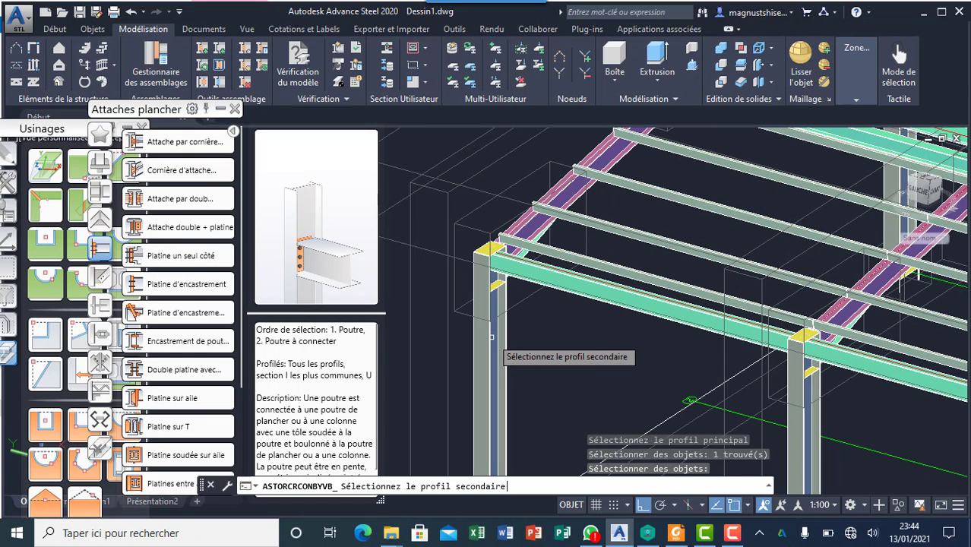
left_click(558, 280)
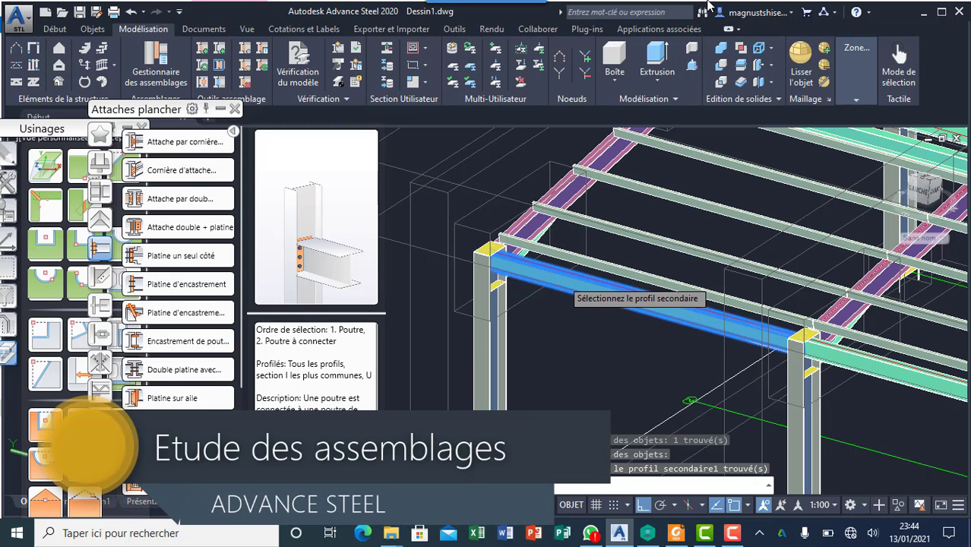
key("Return")
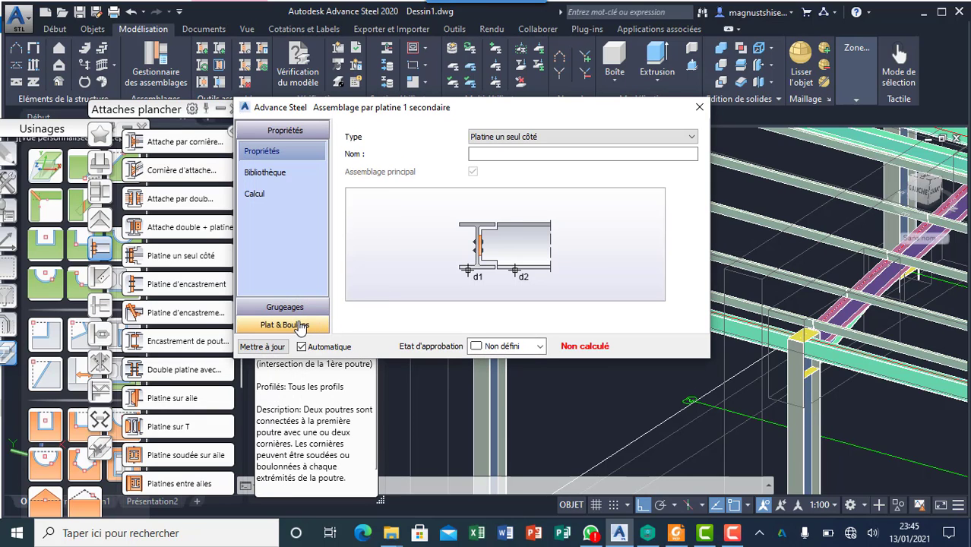
Step: Set the end plate connection's bolt diameter to 18.00 mm and review its horizontal bolt settings
left_click(301, 308)
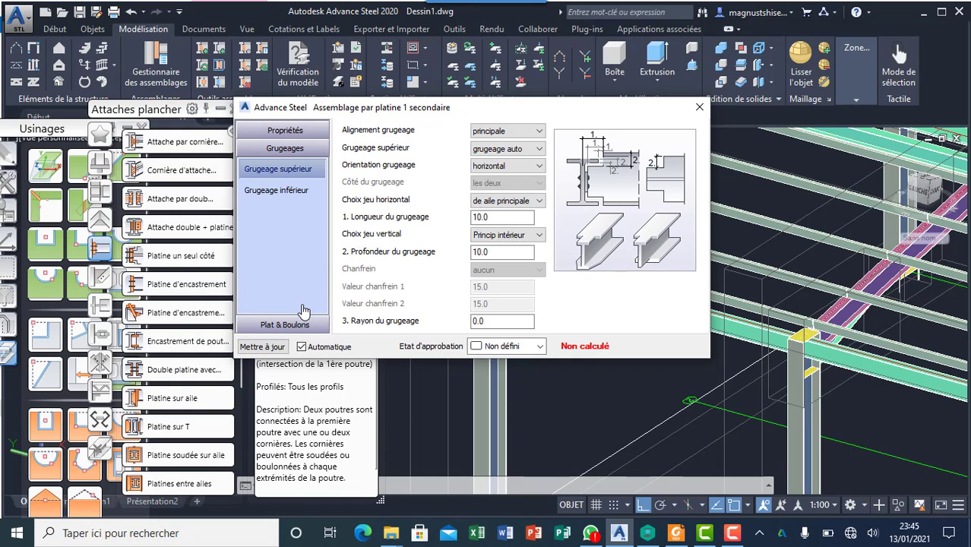
left_click(287, 325)
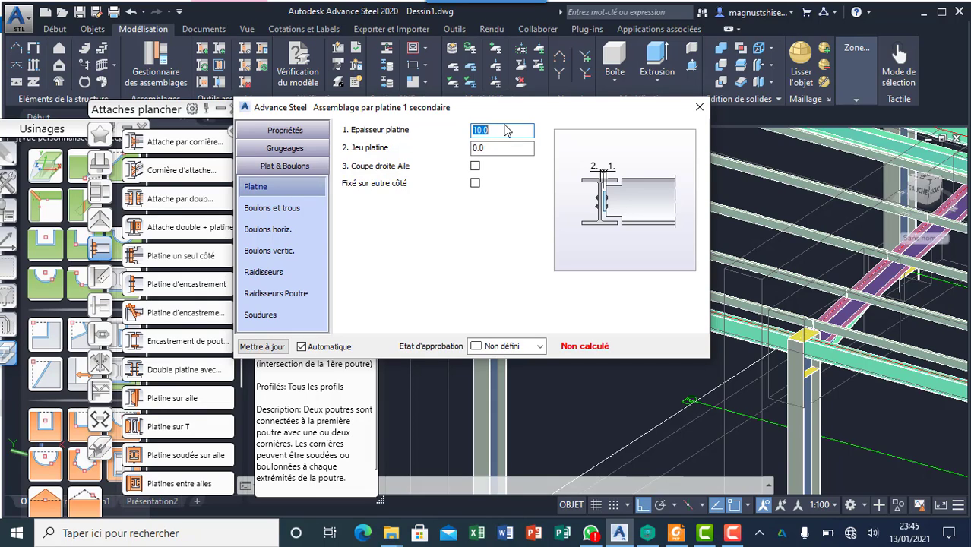
left_click(299, 207)
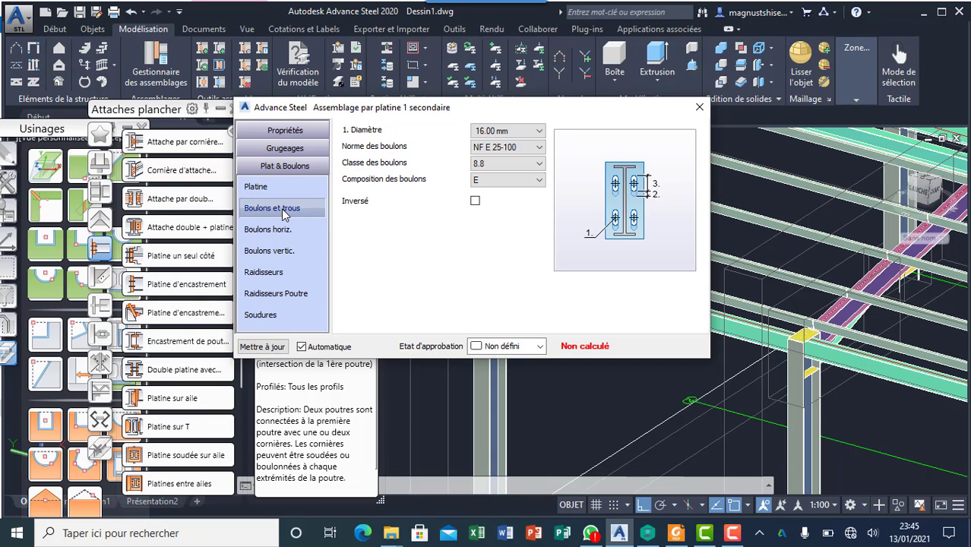
left_click(509, 133)
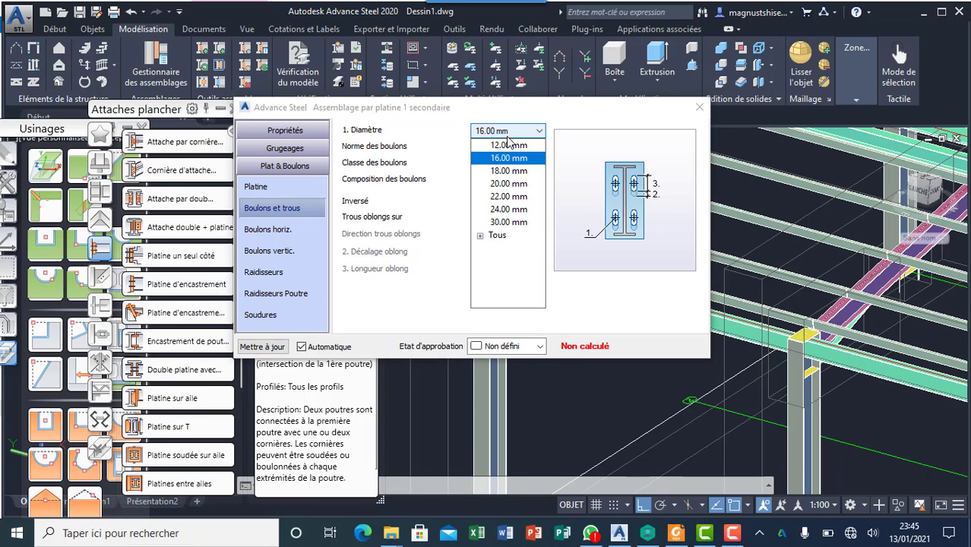
left_click(510, 172)
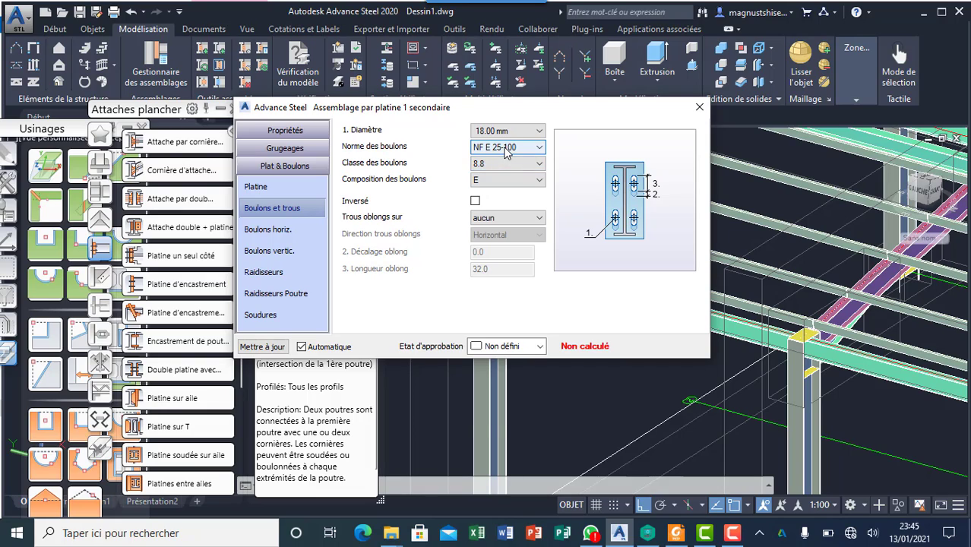
left_click(506, 149)
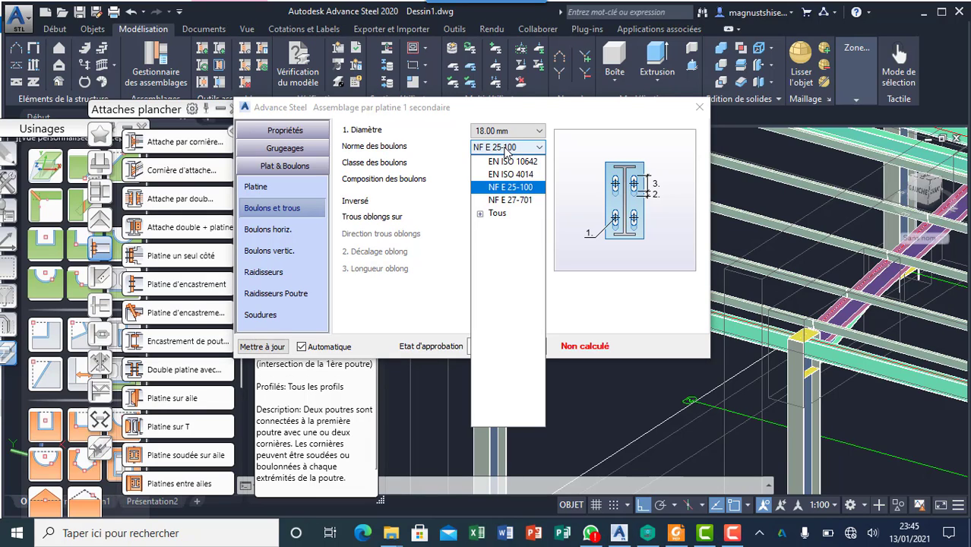
left_click(502, 112)
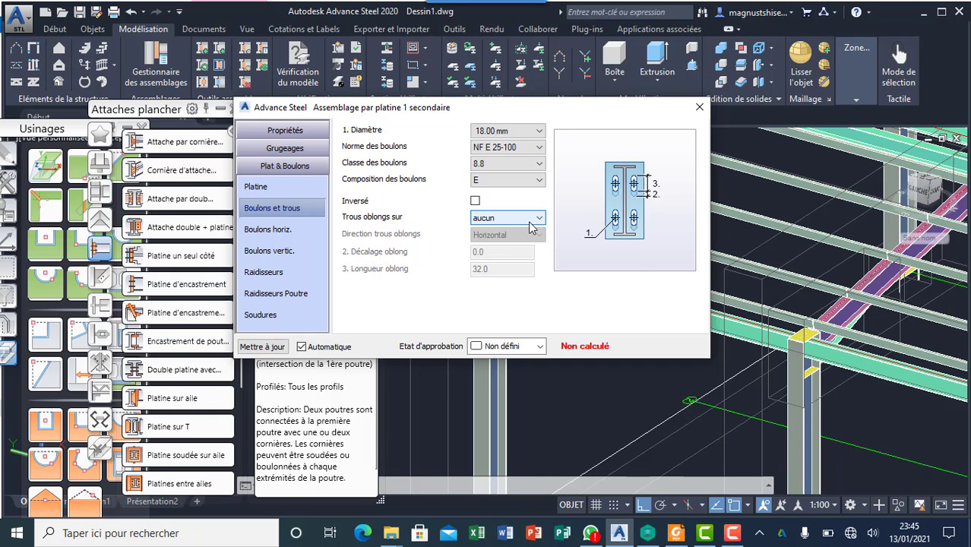
left_click(264, 231)
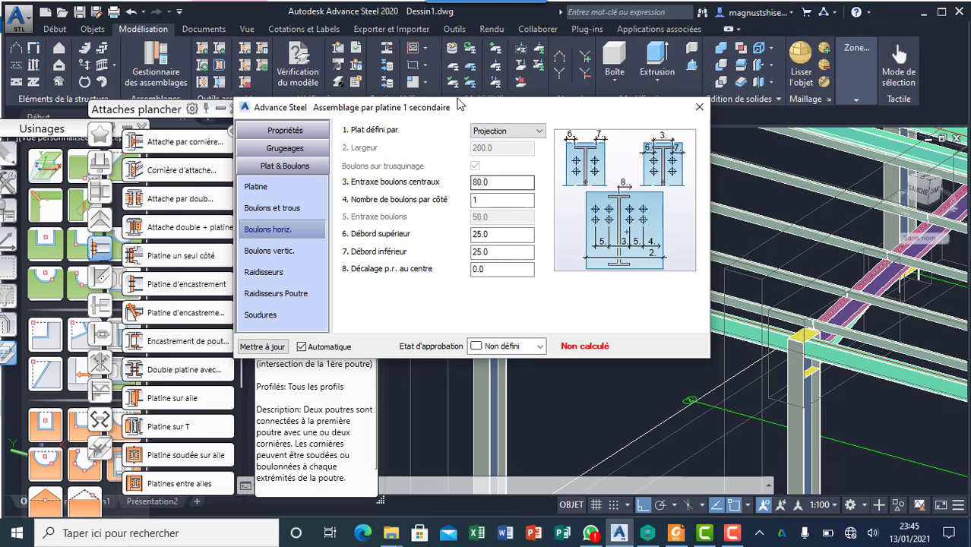
Step: Close the connection settings and examine the new bolted end plate joint at the corner column's head from another angle
left_click_drag(470, 114, 245, 137)
scroll(594, 290, "down", 4)
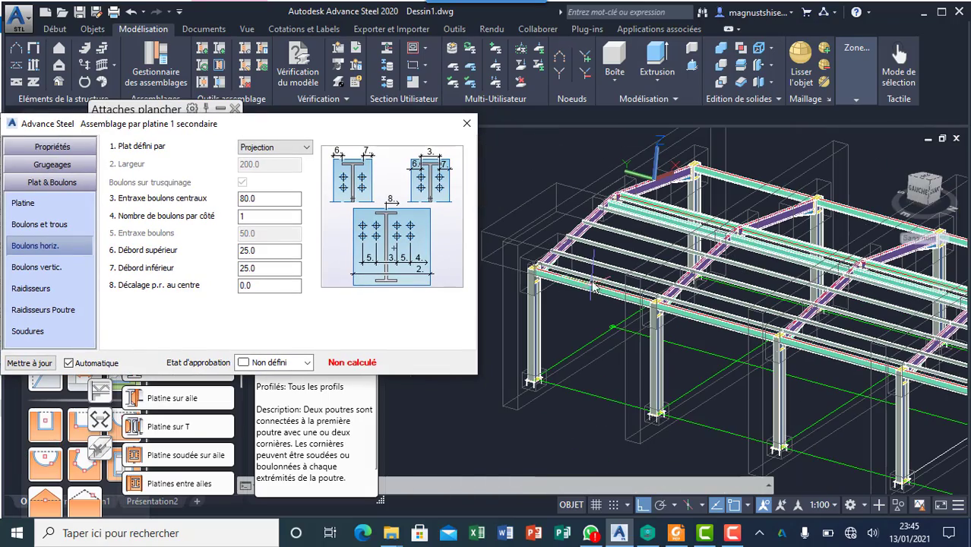
scroll(530, 275, "up", 5)
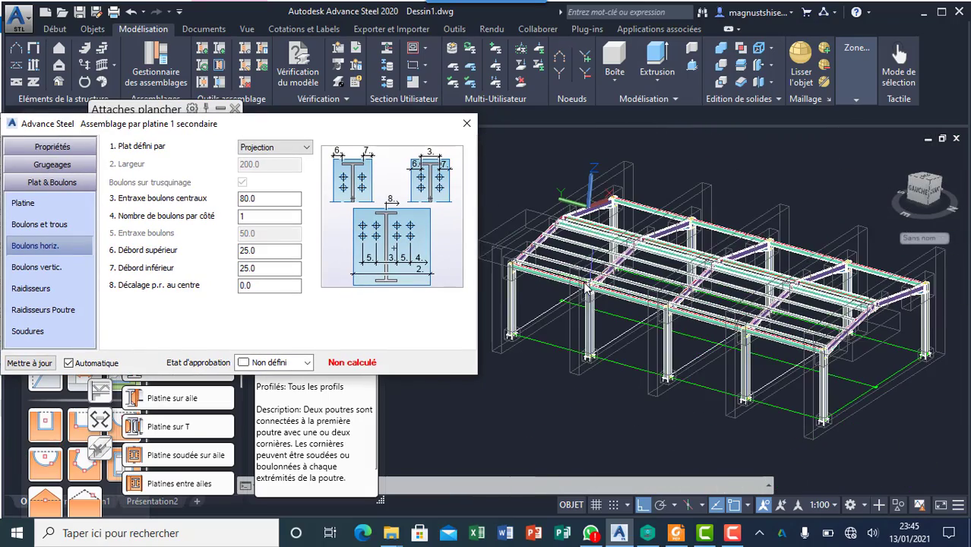
scroll(530, 280, "down", 4)
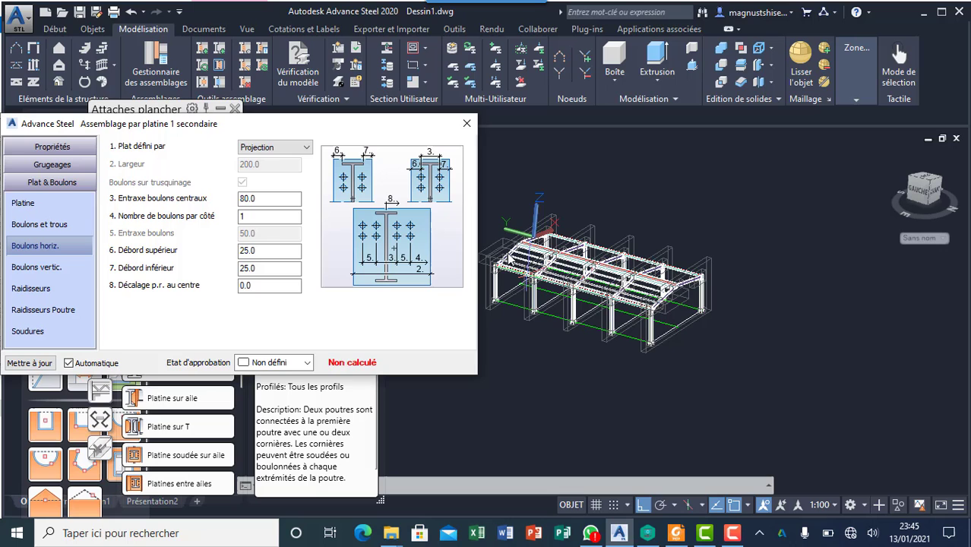
right_click(527, 186)
left_click(593, 333)
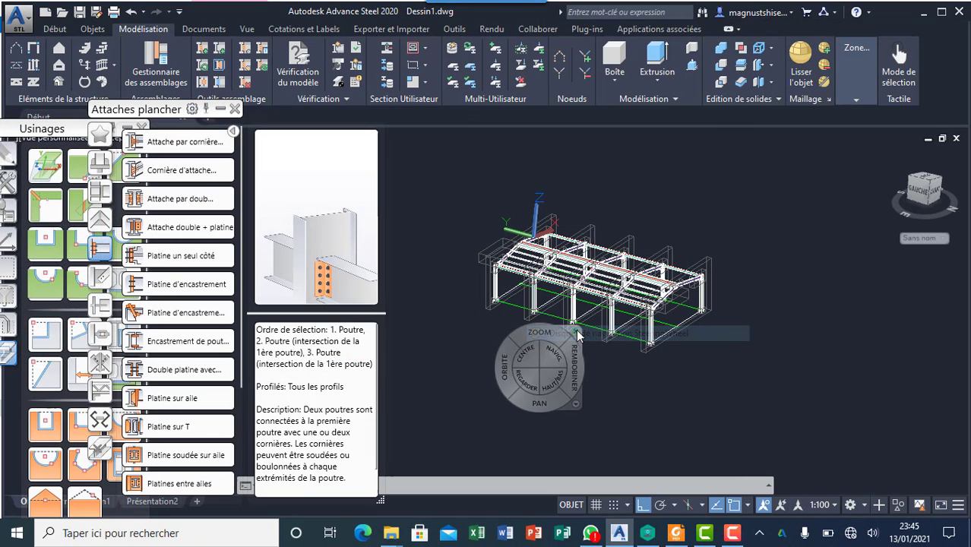
left_click_drag(502, 372, 439, 357)
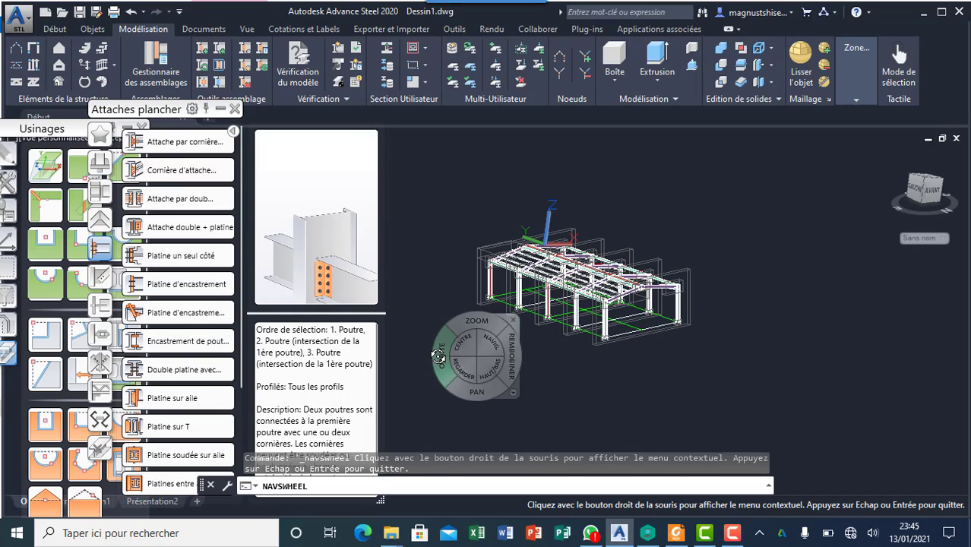
left_click(514, 321)
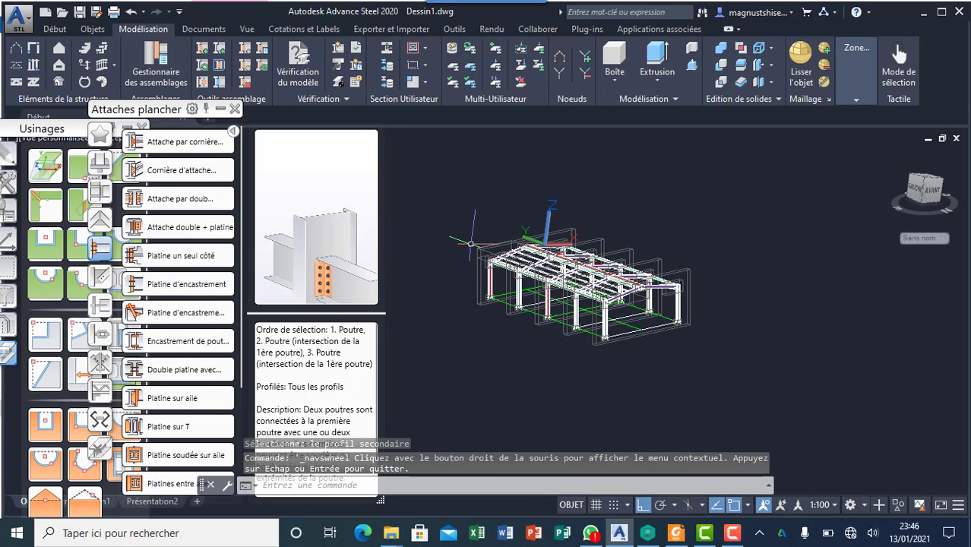
scroll(481, 252, "up", 6)
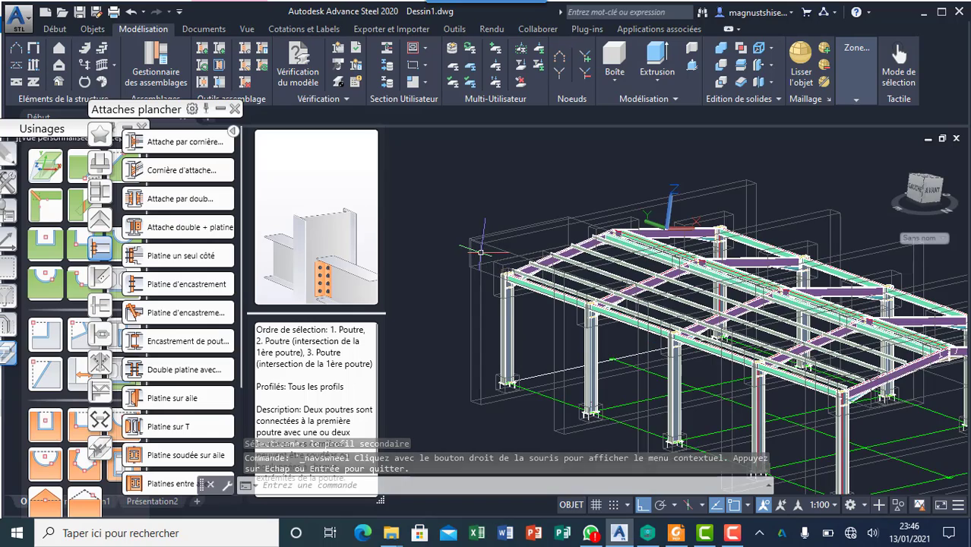
scroll(486, 263, "up", 4)
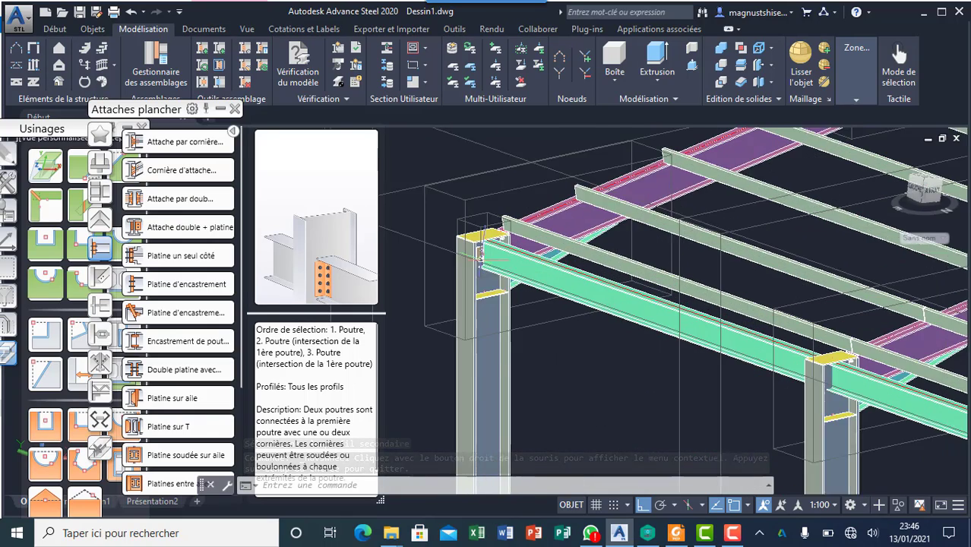
scroll(481, 254, "up", 5)
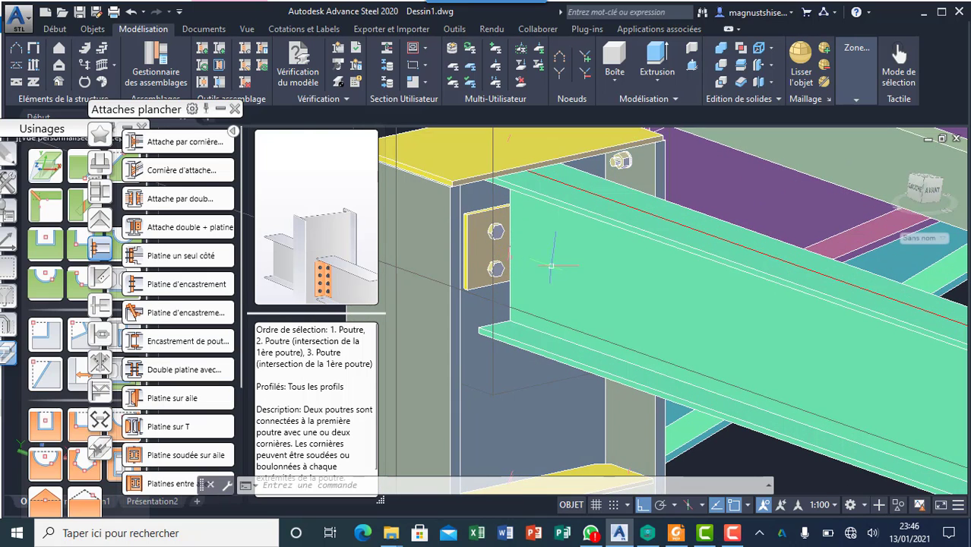
scroll(551, 265, "down", 3)
scroll(522, 251, "up", 2)
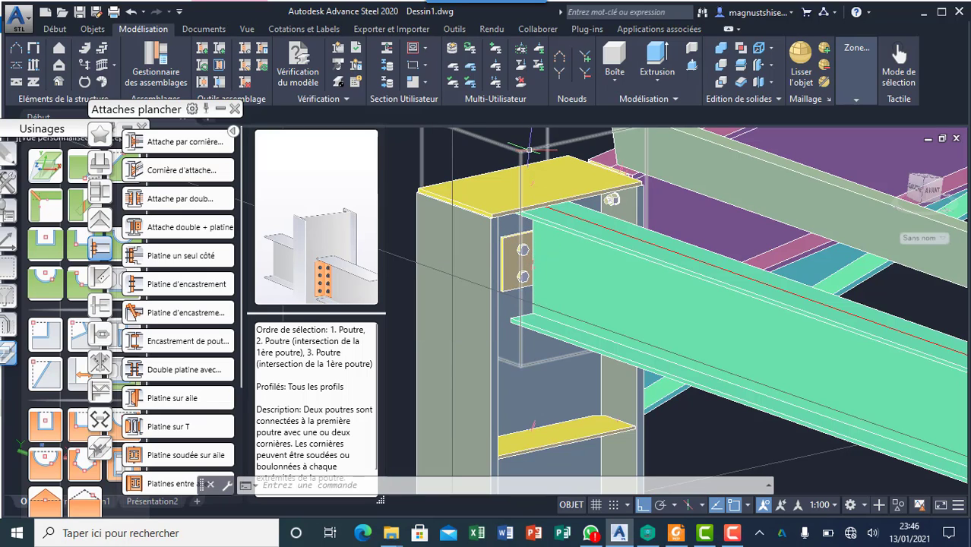
left_click(527, 150)
scroll(469, 313, "down", 10)
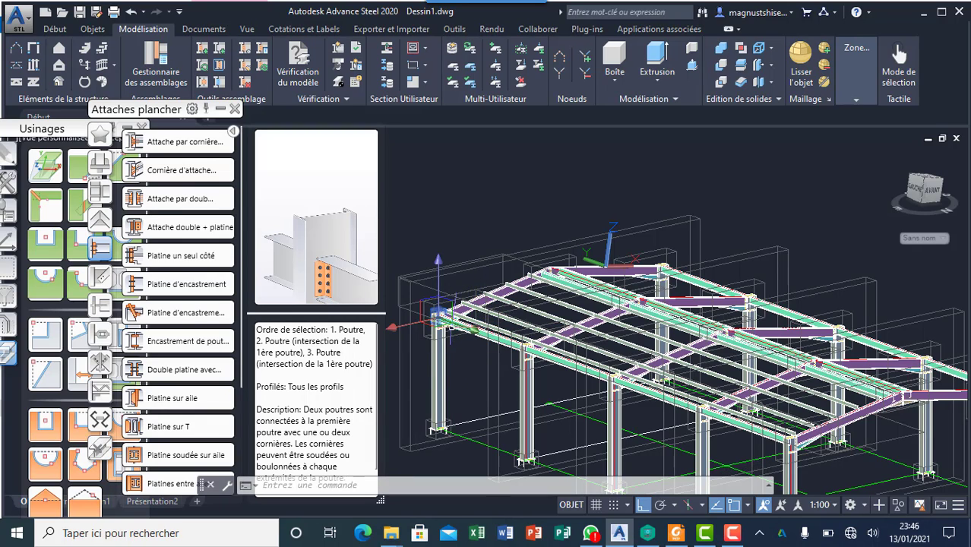
scroll(424, 326, "up", 3)
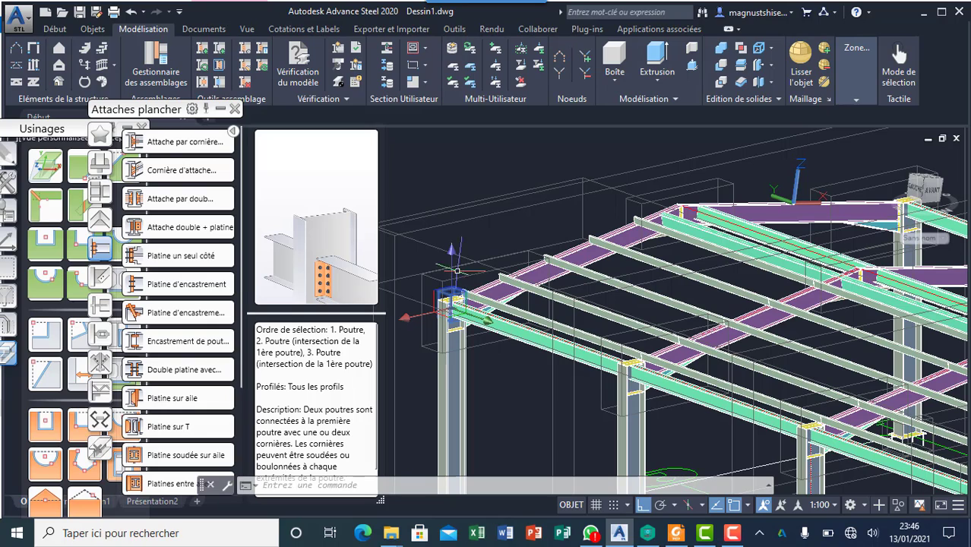
left_click(459, 168)
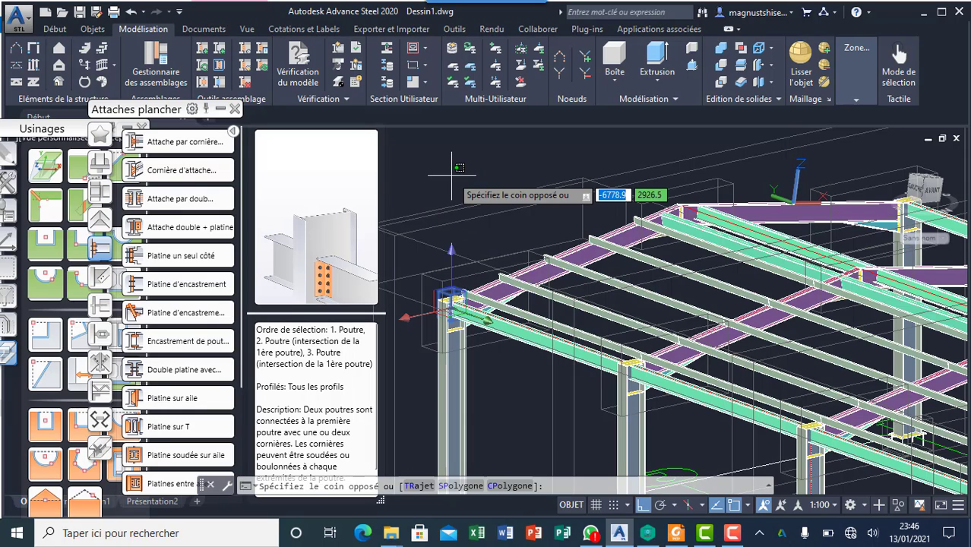
key("Escape")
key("Escape")
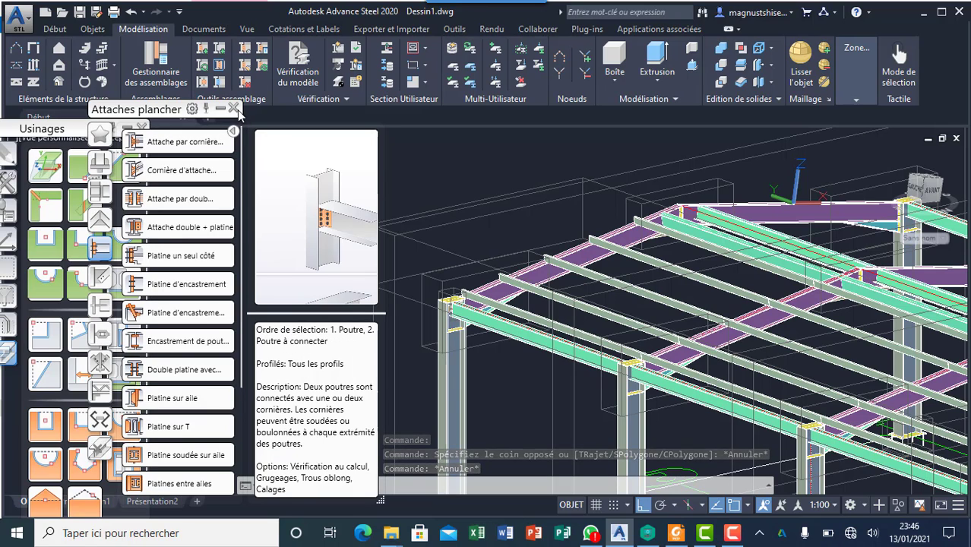
Step: Stack the Usinages palette under the connection manager palette and collapse the connection manager
left_click(54, 134)
left_click_drag(55, 134, 182, 118)
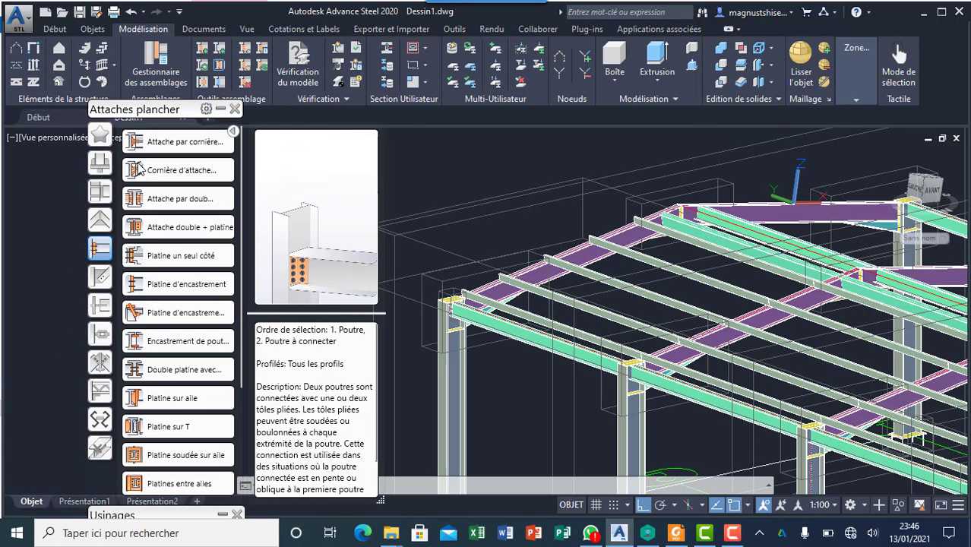
left_click(219, 110)
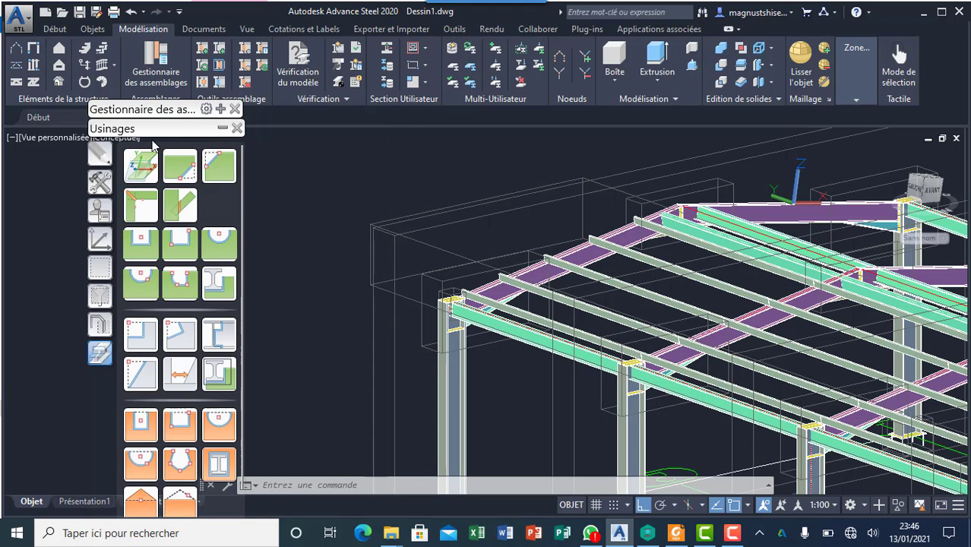
Step: Start the multiple connection transfer (AstM4TransferConsMulti) with the corner column's end plate connection as the reference
left_click(101, 184)
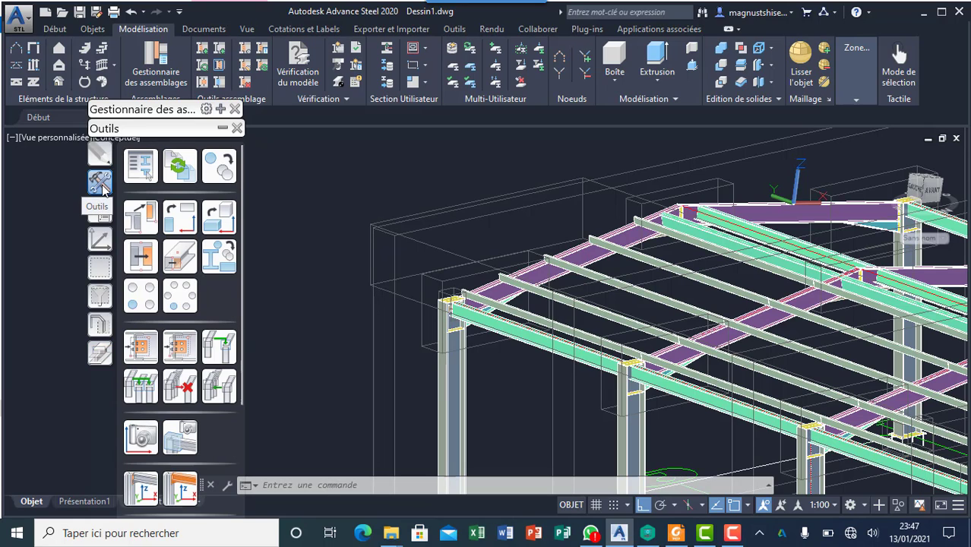
left_click(181, 348)
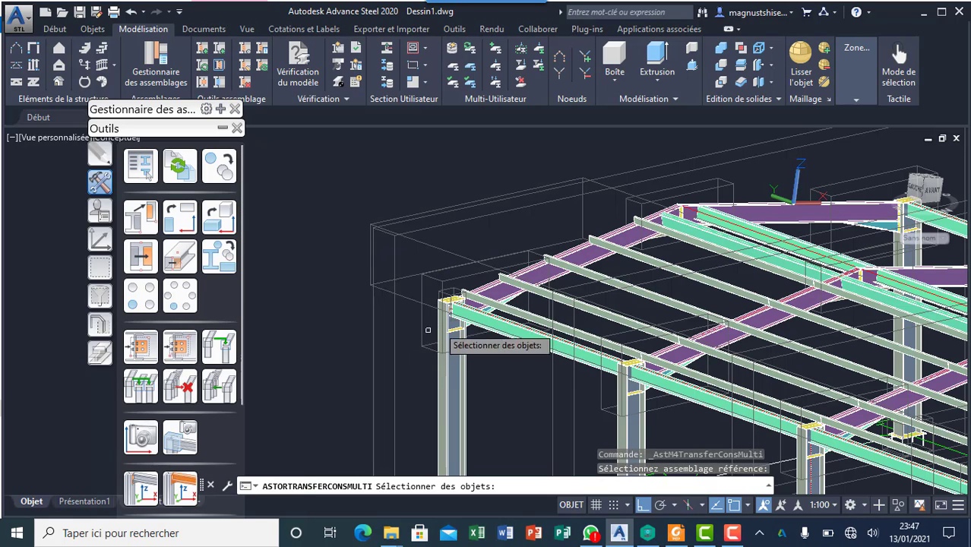
scroll(464, 315, "up", 6)
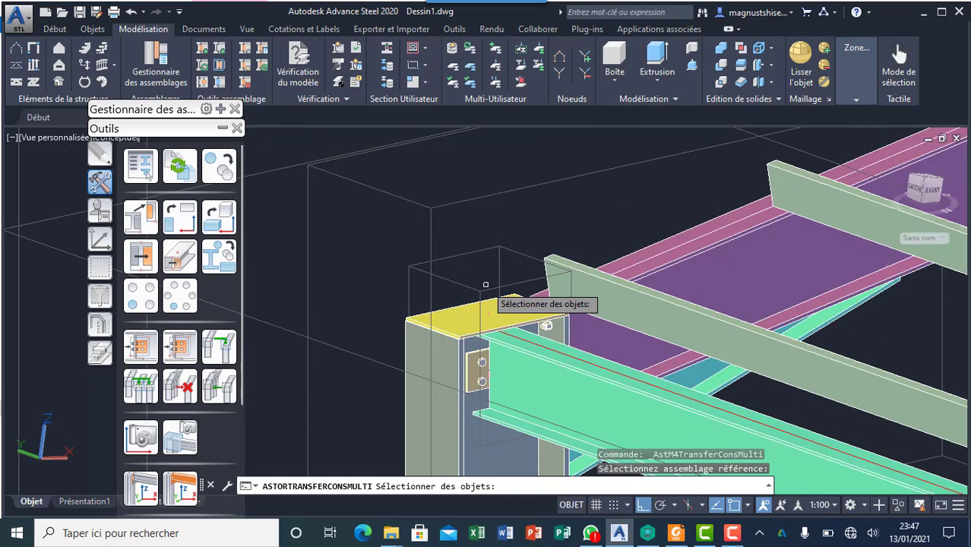
left_click(492, 290)
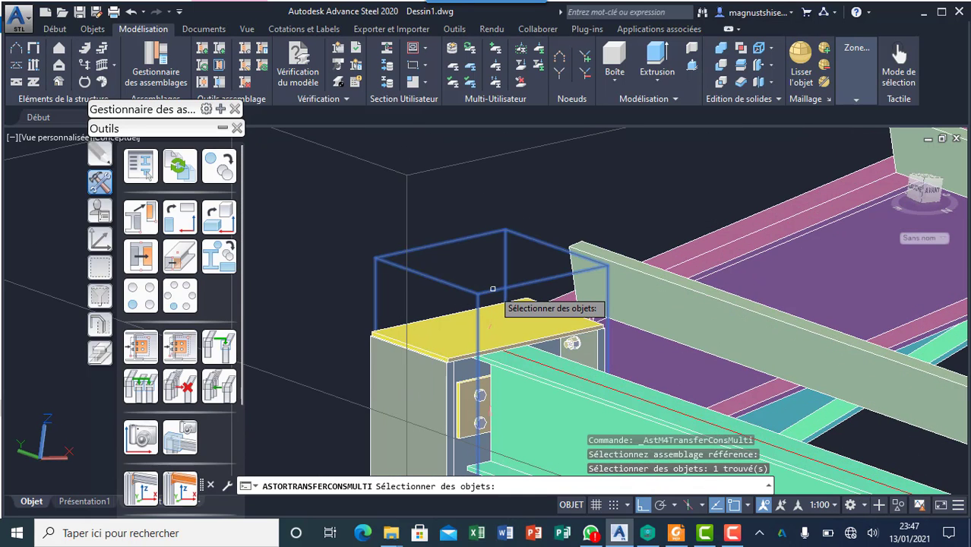
key("Return")
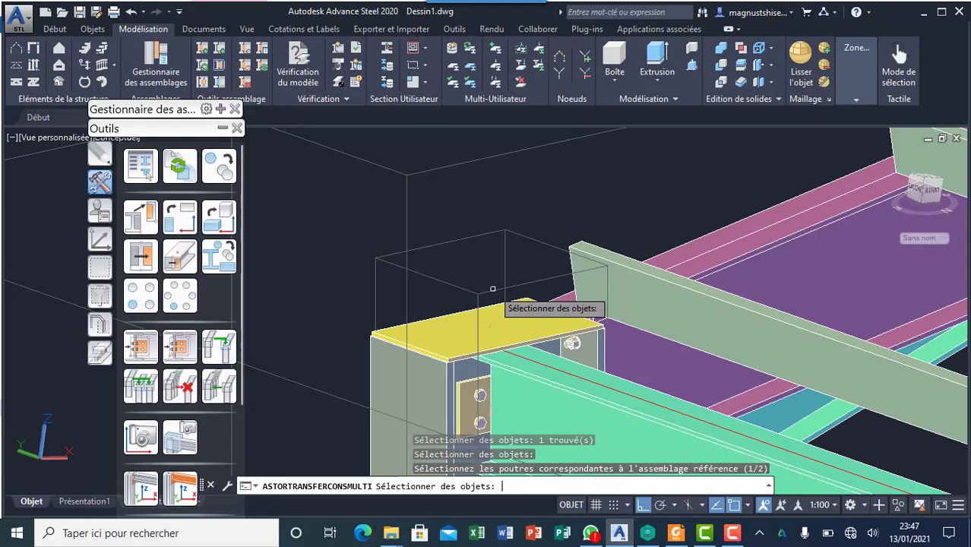
Step: Pick the opposite corner column of the same gable frame as the first target main member for the connection copy
scroll(323, 289, "down", 10)
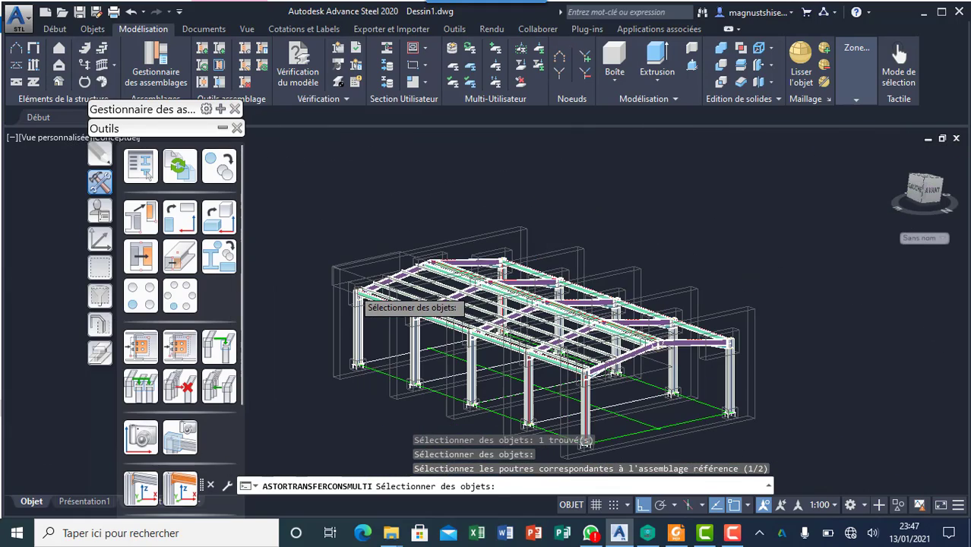
scroll(464, 233, "up", 5)
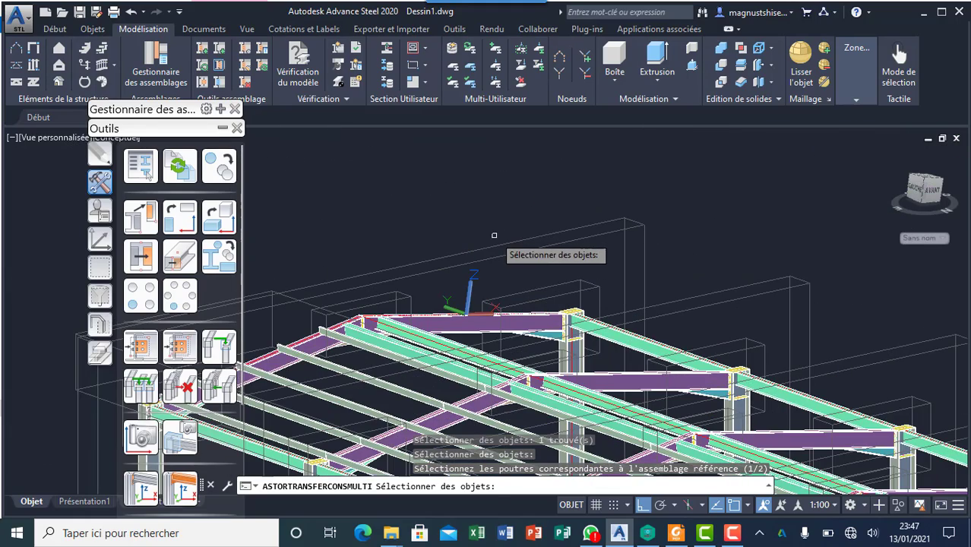
scroll(501, 236, "down", 4)
scroll(532, 228, "up", 3)
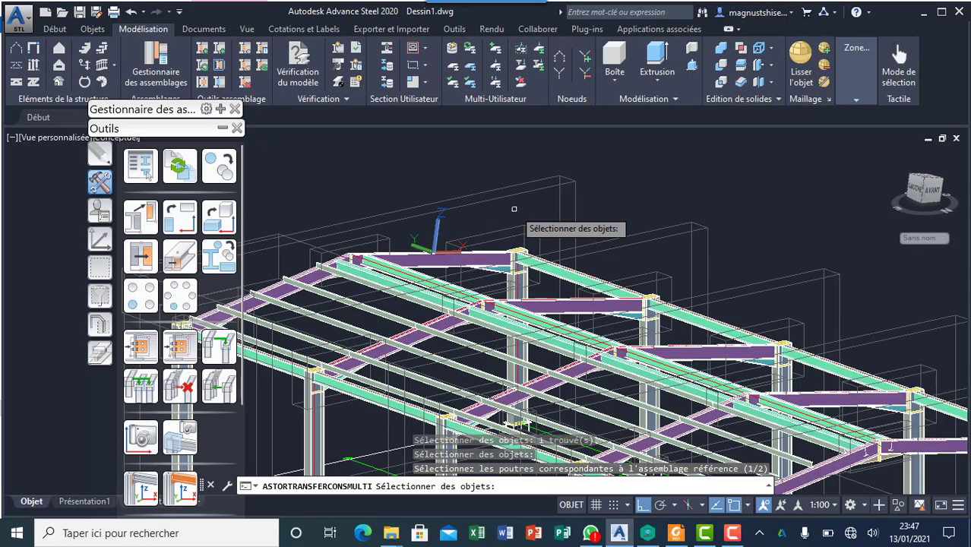
scroll(531, 237, "down", 4)
scroll(531, 237, "up", 5)
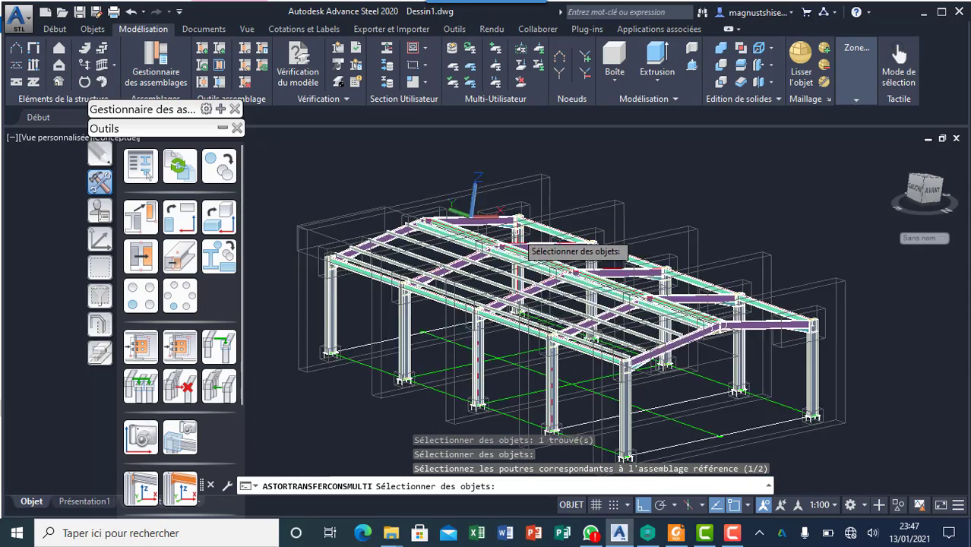
scroll(516, 236, "up", 5)
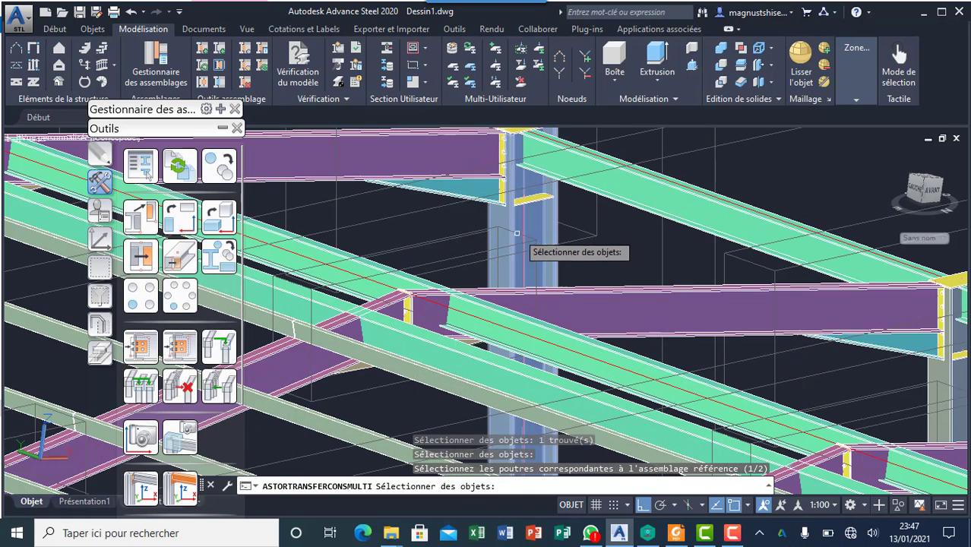
left_click(514, 222)
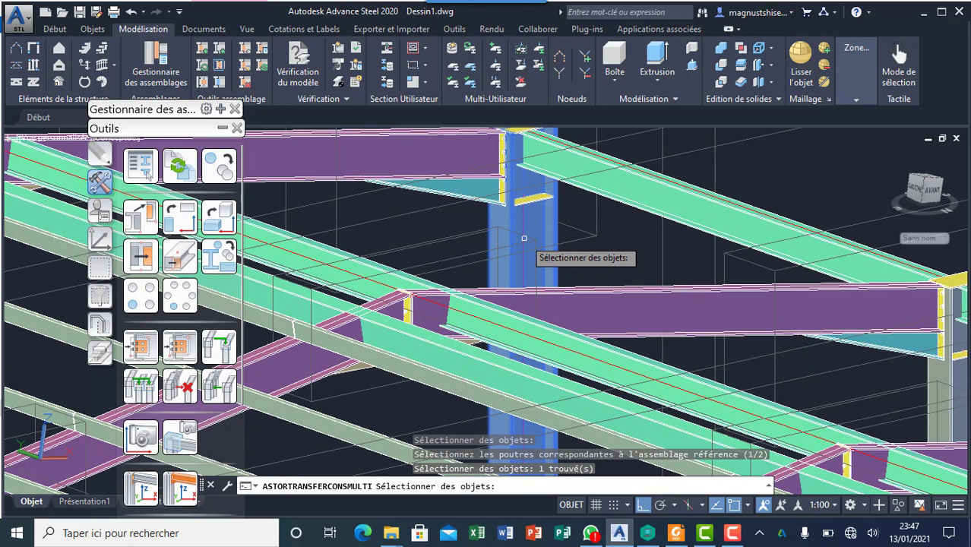
Step: Add the corner column at the far end of the same long side, under the other gable frame, to the target columns
scroll(540, 236, "down", 10)
scroll(536, 231, "down", 2)
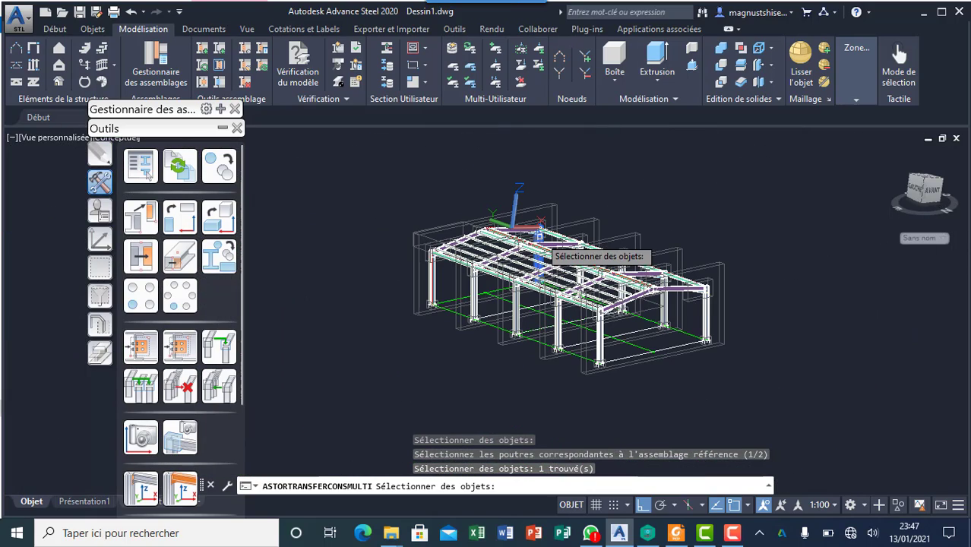
scroll(575, 203, "up", 1)
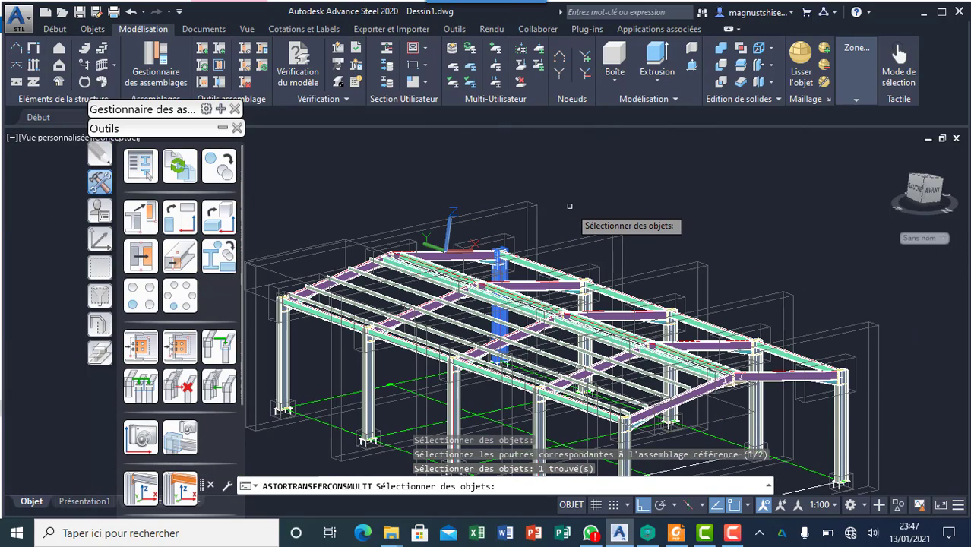
scroll(832, 401, "up", 3)
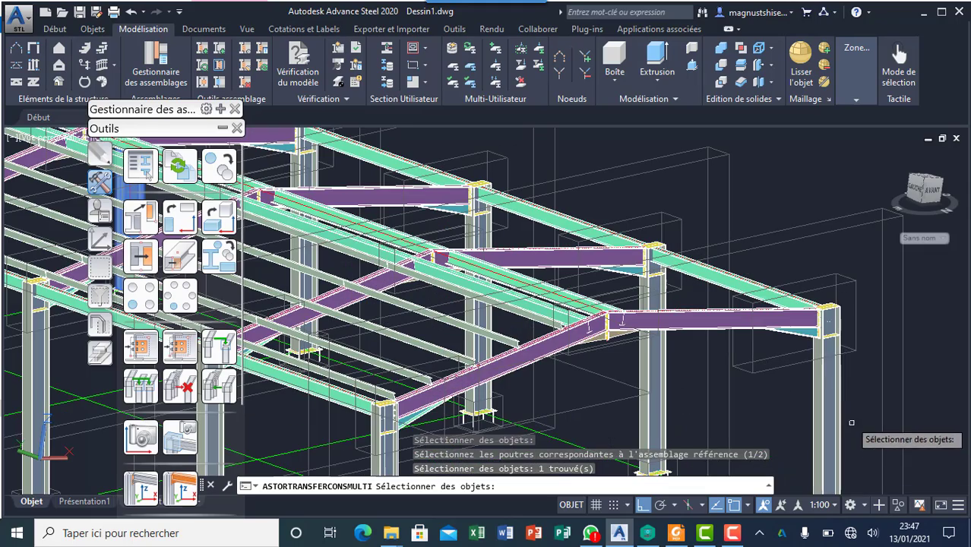
left_click(828, 397)
scroll(768, 395, "down", 5)
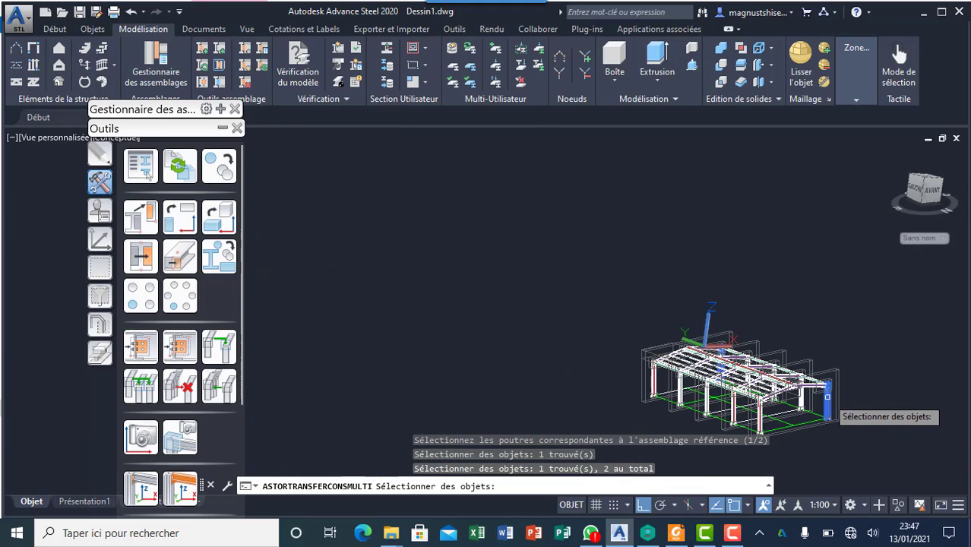
Step: Add the remaining corner column on the reference joint's long side and complete the selection of target columns
scroll(744, 418, "up", 6)
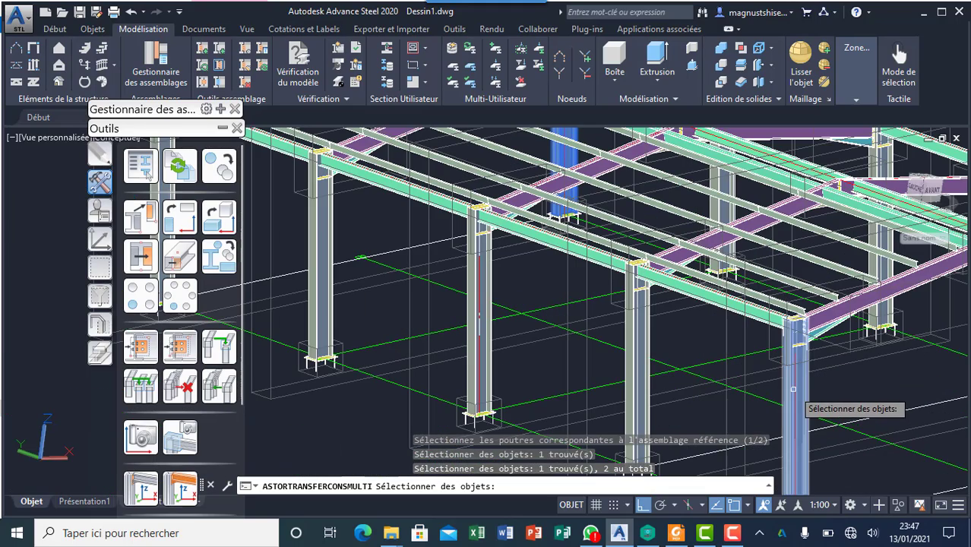
left_click(794, 390)
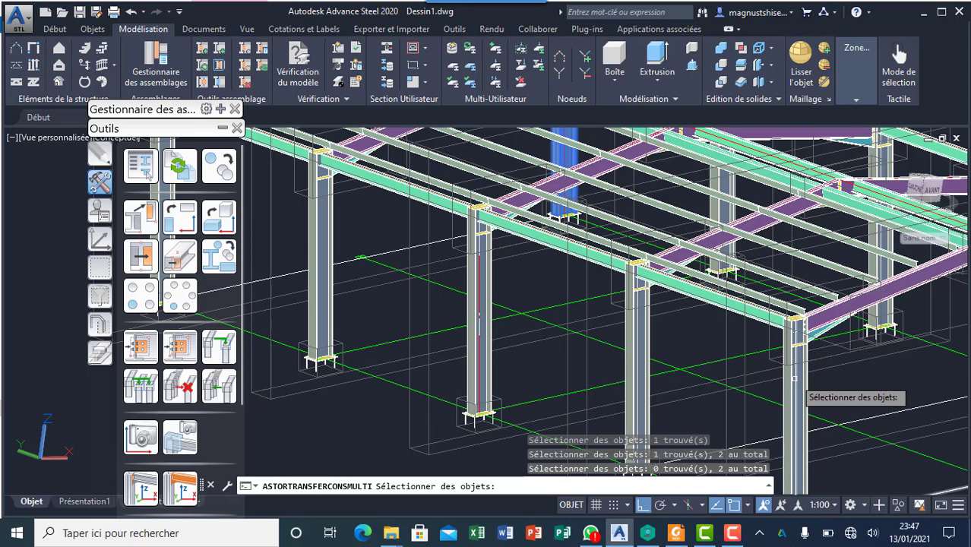
left_click(793, 377)
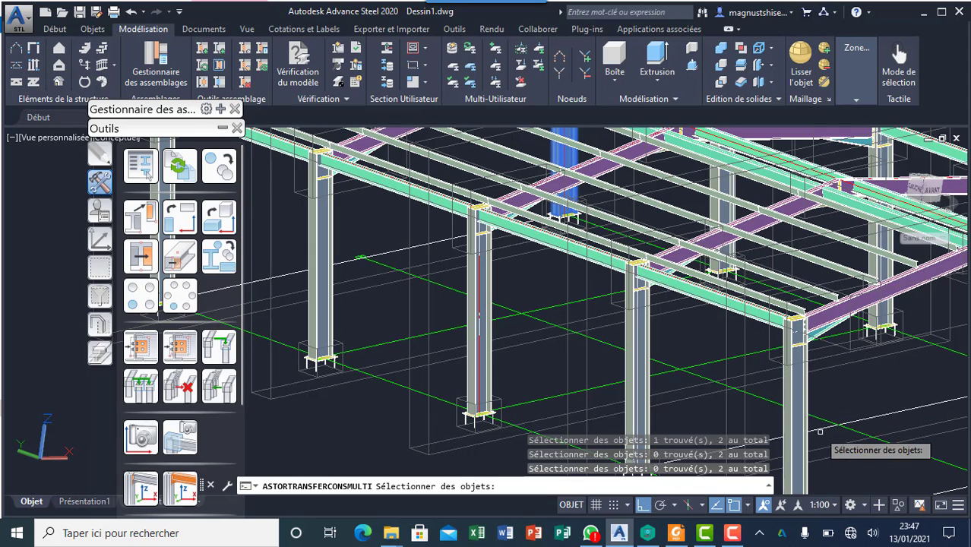
scroll(787, 411, "down", 5)
scroll(816, 450, "up", 2)
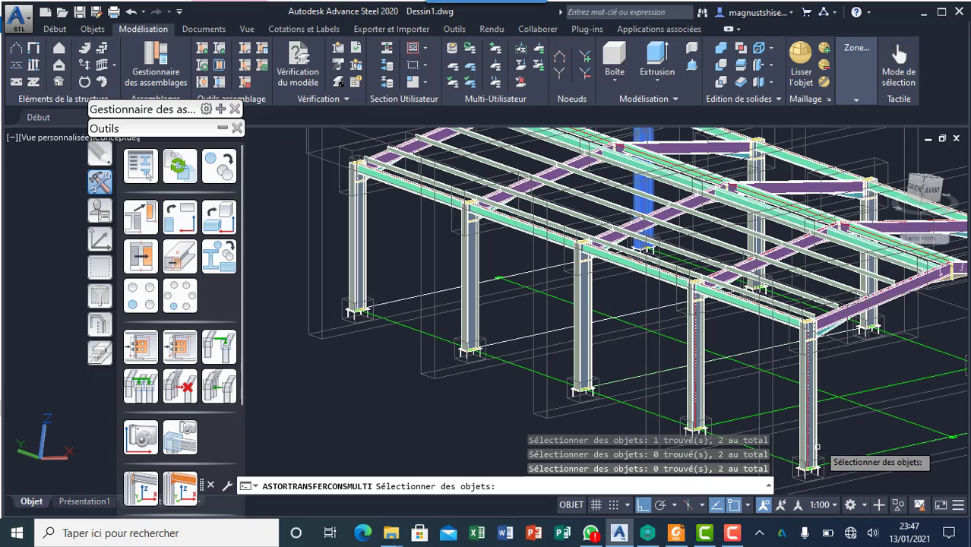
left_click(811, 351)
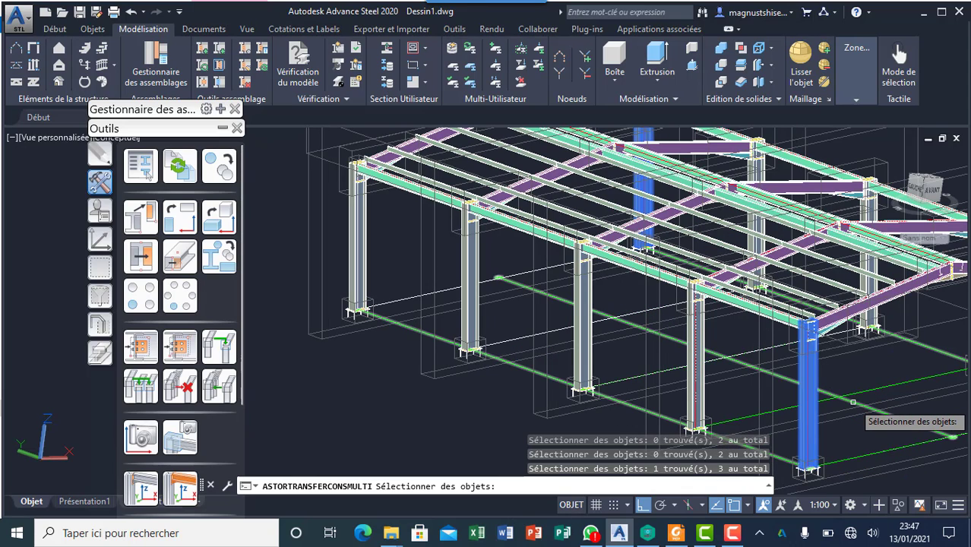
key("Return")
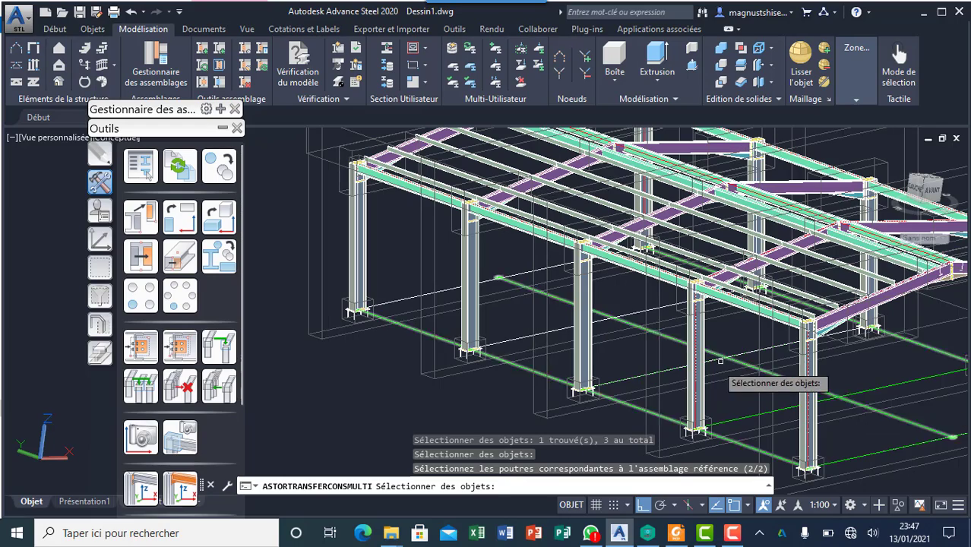
Step: Select the eave beams adjoining the three target corner columns as secondary members and complete the connection copy
scroll(693, 369, "down", 4)
scroll(685, 243, "up", 6)
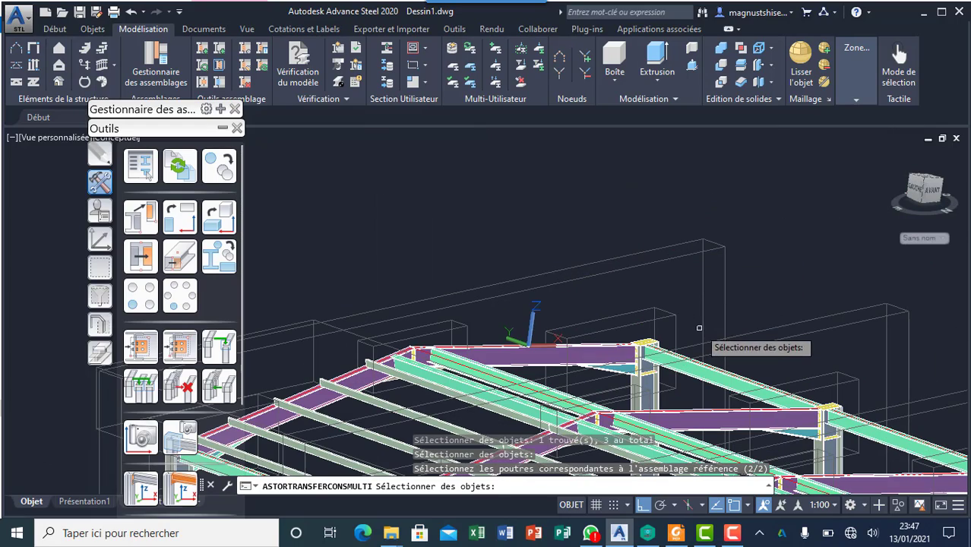
scroll(700, 366, "down", 3)
scroll(721, 333, "up", 2)
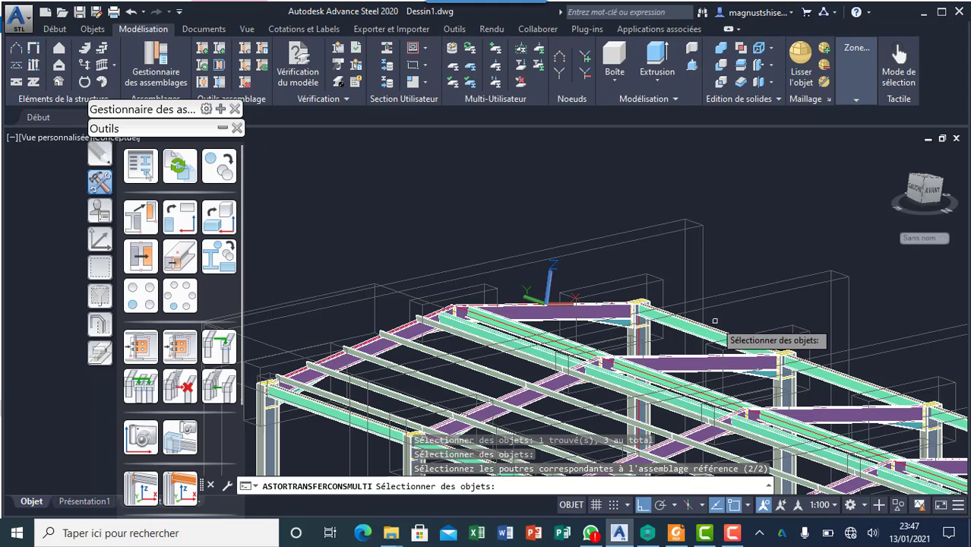
left_click(718, 334)
scroll(628, 256, "down", 5)
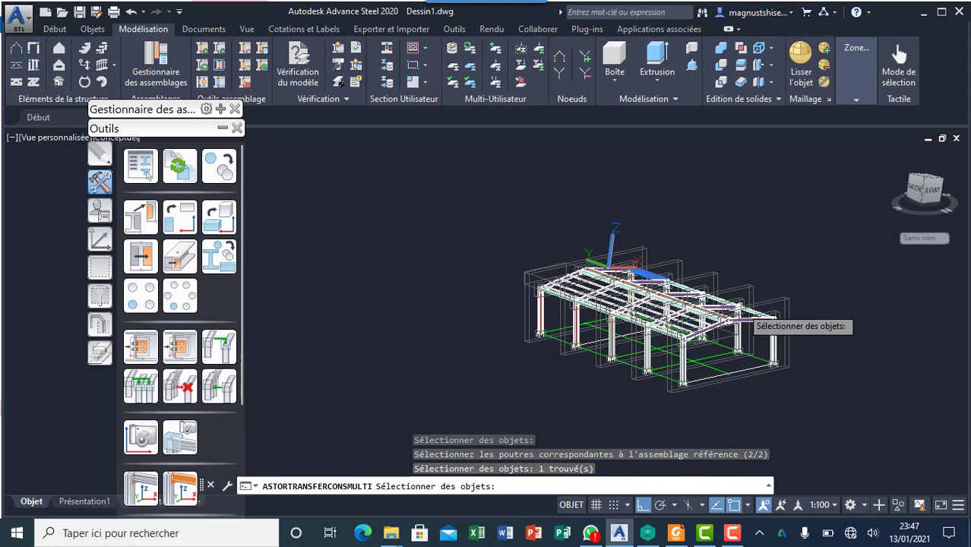
scroll(776, 322, "up", 5)
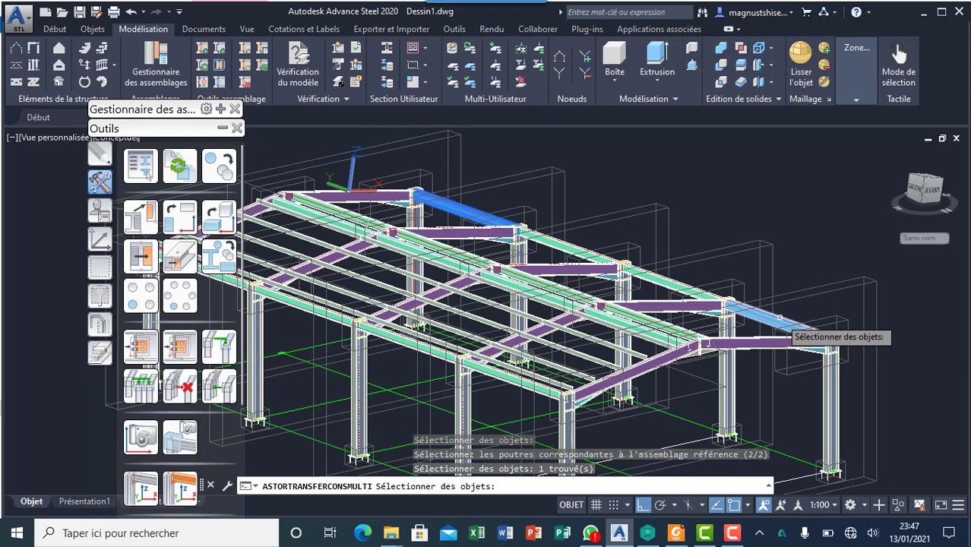
left_click(777, 322)
scroll(502, 376, "up", 5)
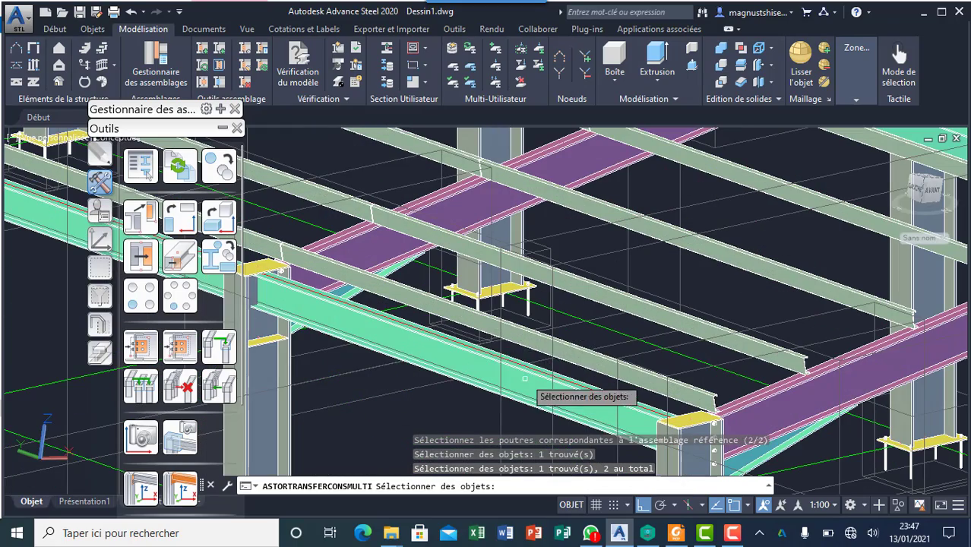
left_click(462, 343)
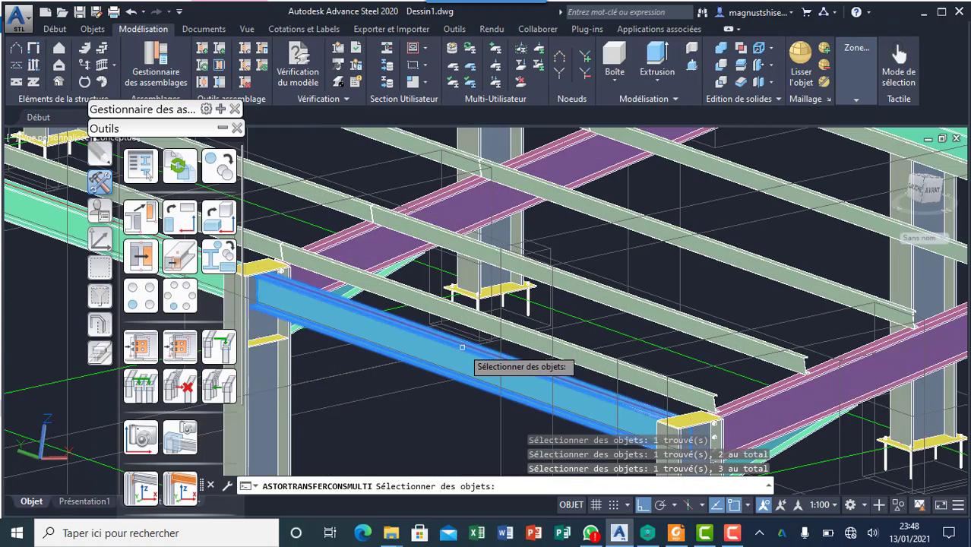
scroll(462, 346, "down", 5)
key("Return")
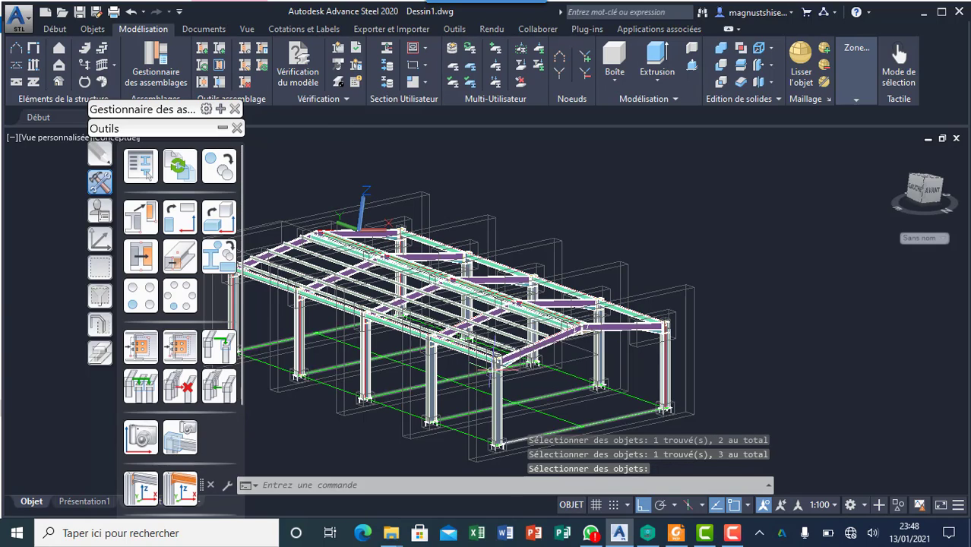
Step: Examine the copied bolted joint at the head of the corner column on the reference joint's long side
scroll(509, 363, "up", 8)
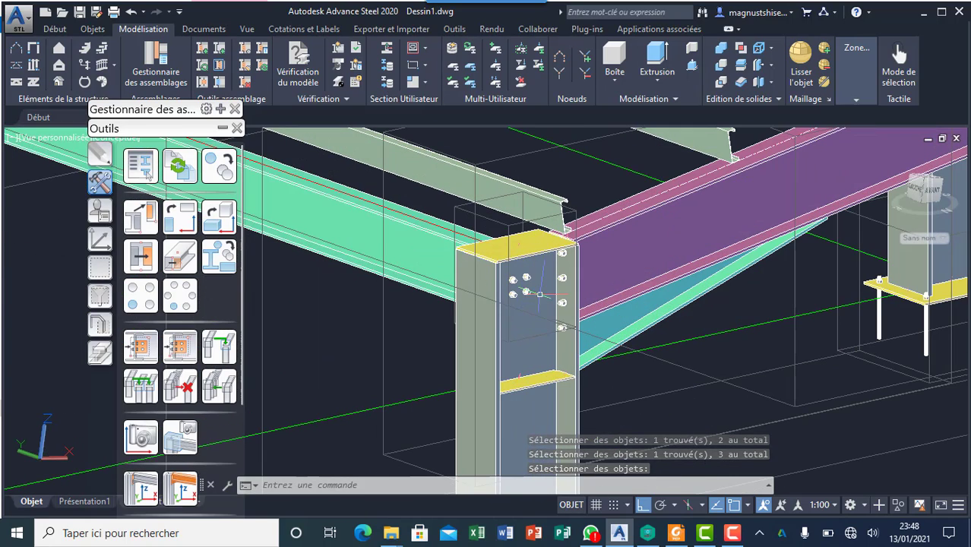
scroll(535, 278, "up", 3)
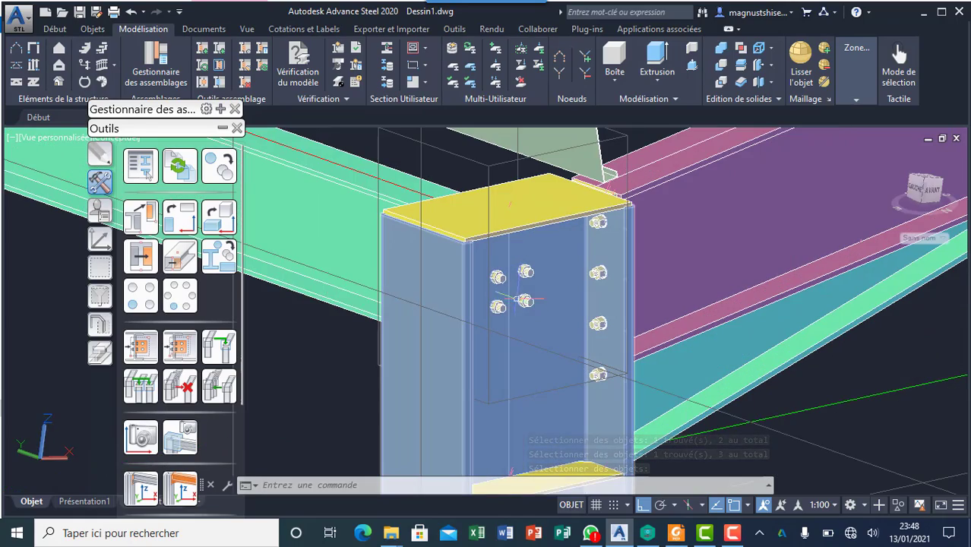
scroll(525, 302, "down", 12)
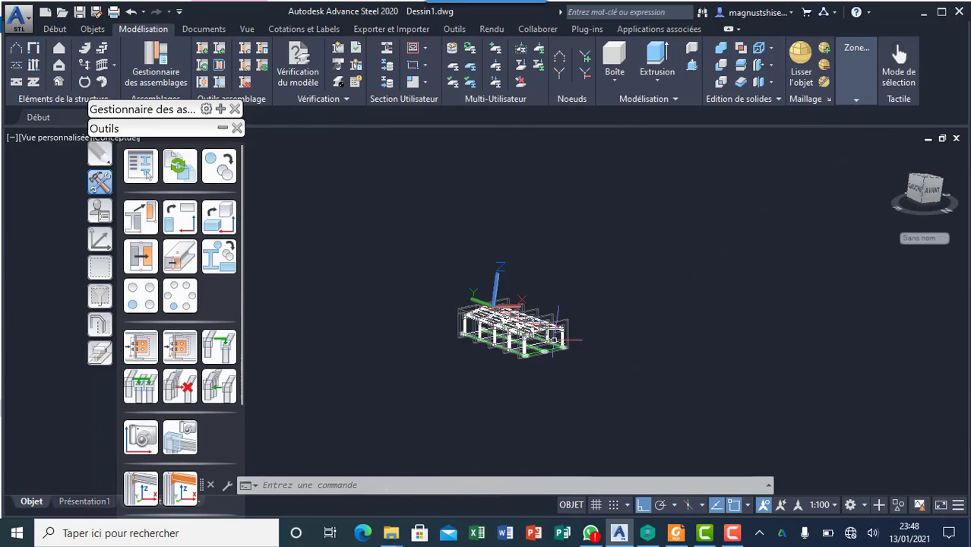
scroll(407, 291, "up", 5)
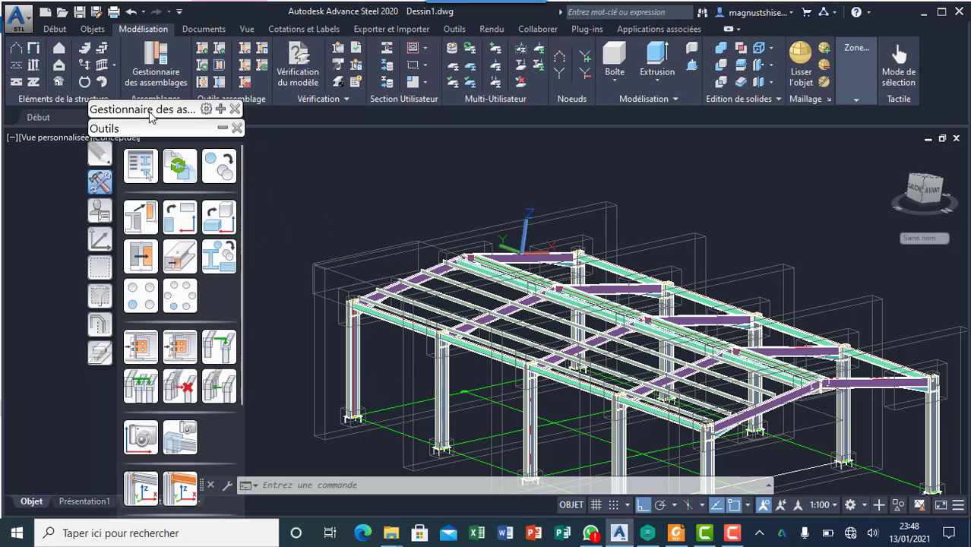
Step: Start the double end plate floor connection with safety bolt and select the near long side's second column as the main profile
mouse_move(219, 111)
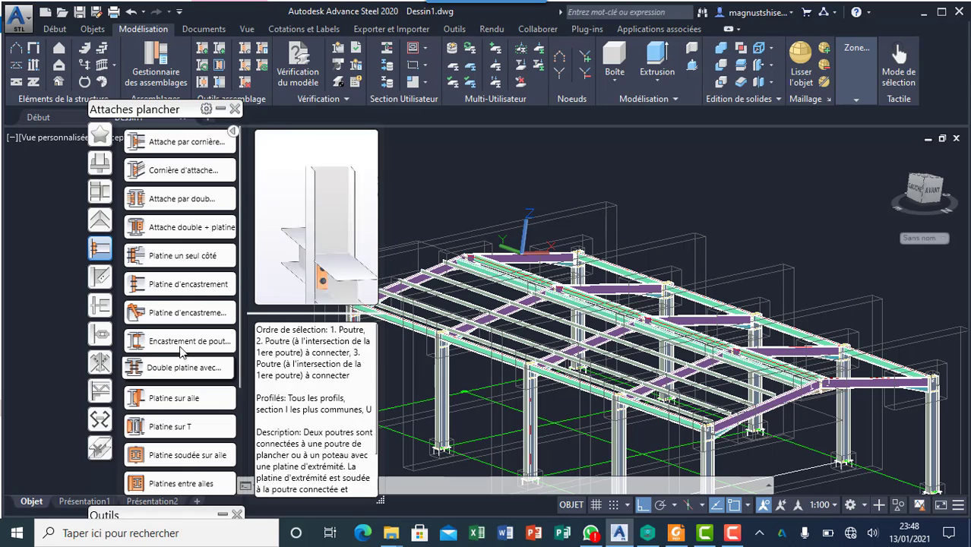
scroll(187, 341, "down", 2)
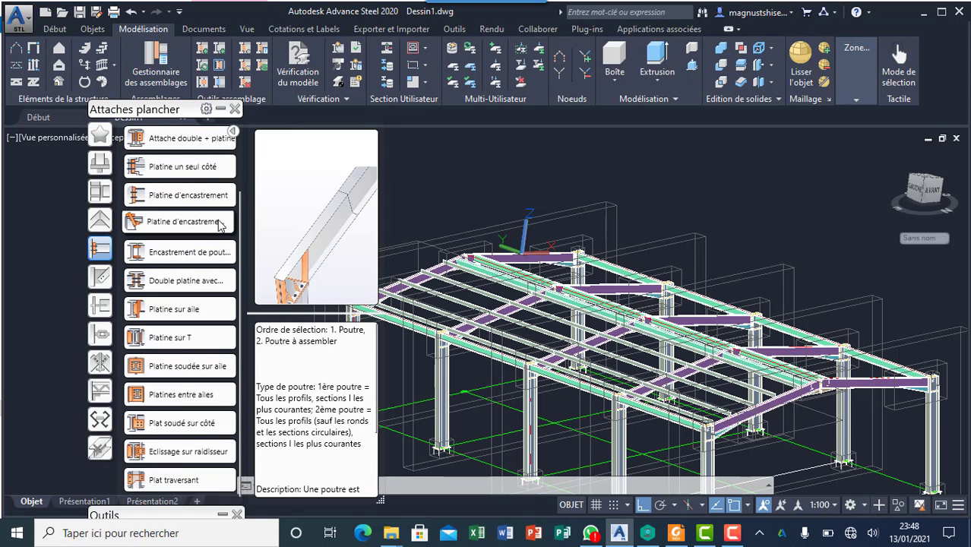
scroll(190, 281, "up", 2)
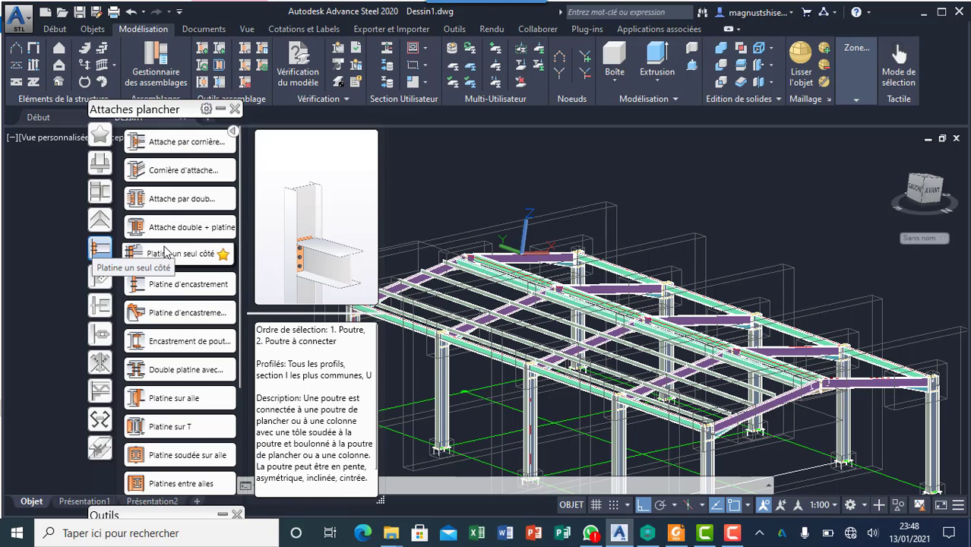
left_click(175, 372)
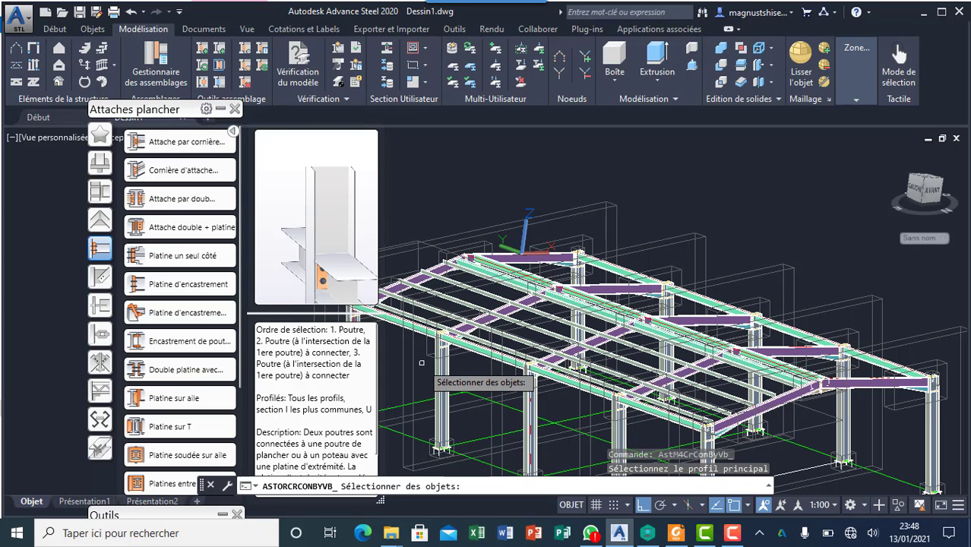
scroll(430, 376, "up", 3)
scroll(430, 376, "up", 2)
left_click(461, 357)
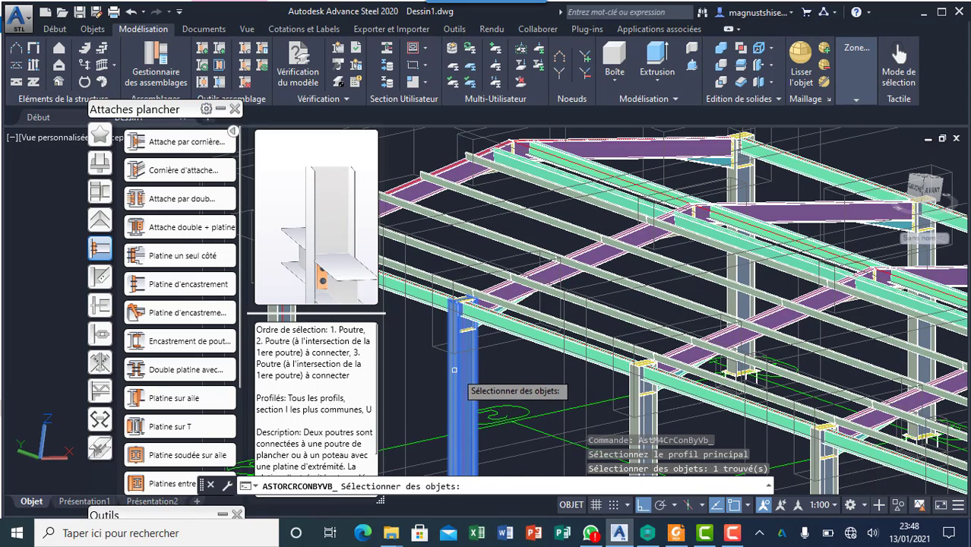
key("Return")
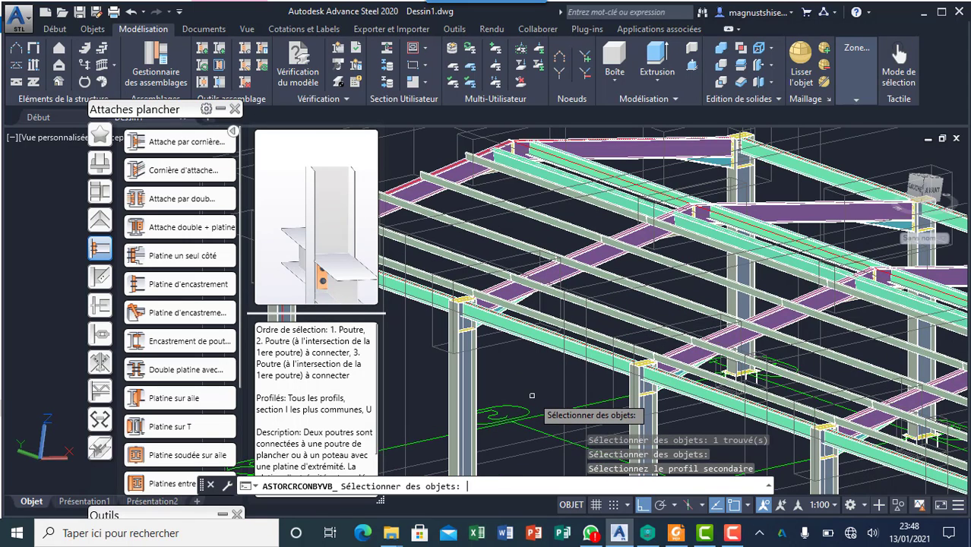
Step: Select the eave beams on both sides of that column as secondary profiles and create the connection
scroll(438, 295, "up", 2)
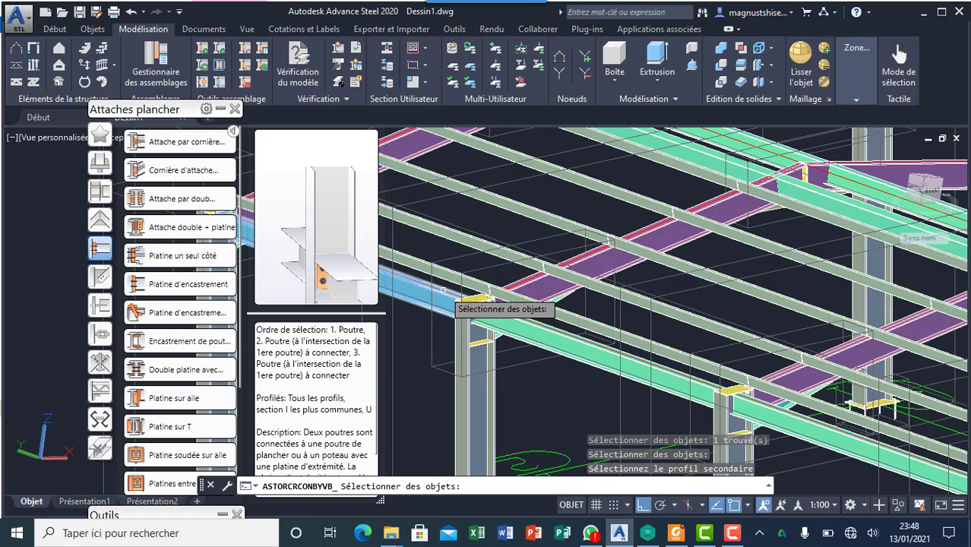
left_click(515, 320)
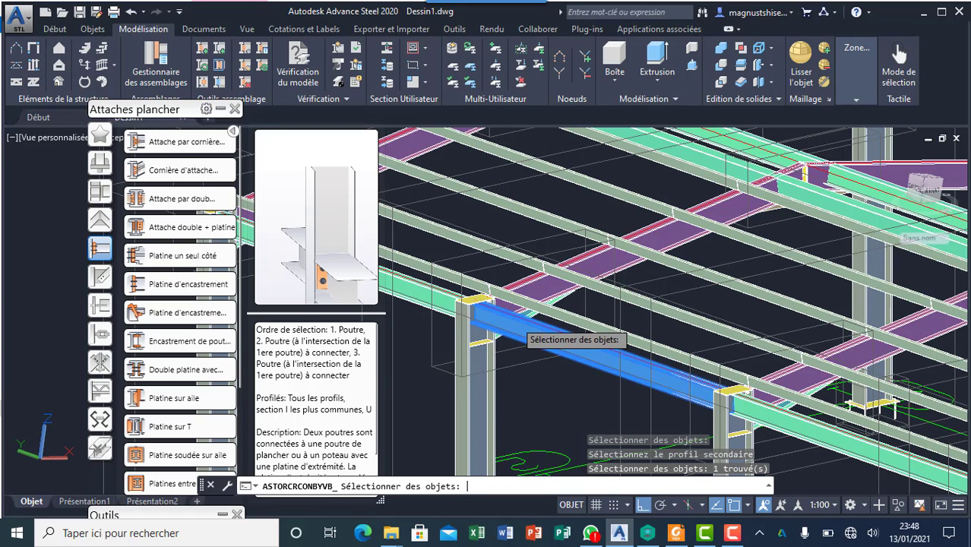
key("Return")
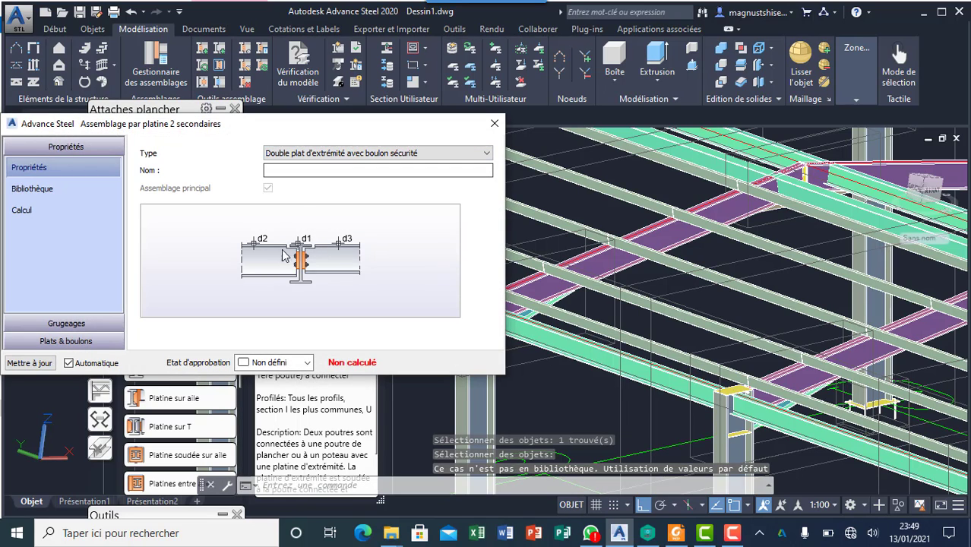
Step: Review the new connection's plate settings, close its properties and examine the bolted double end plate joint at the column head
left_click(76, 341)
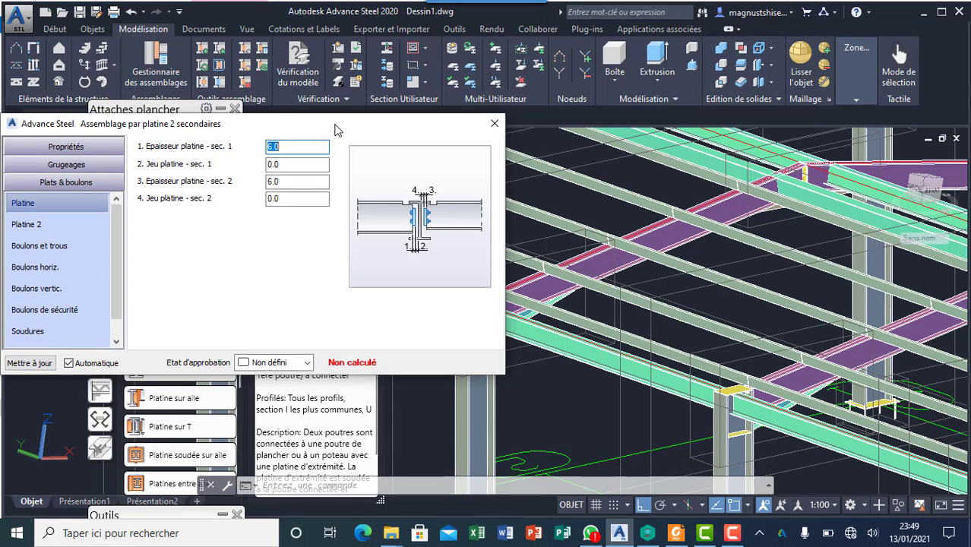
left_click_drag(336, 131, 950, 169)
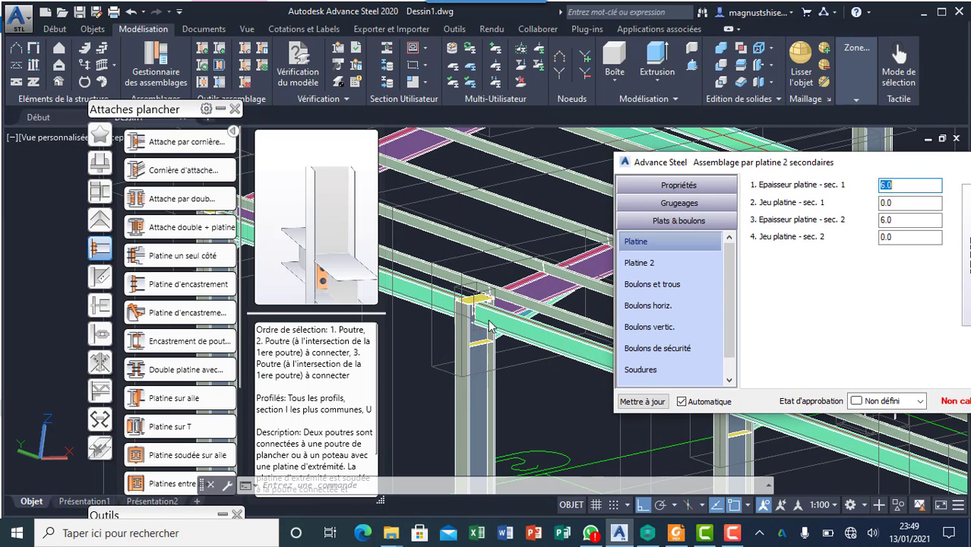
left_click_drag(819, 176, 454, 214)
left_click(600, 221)
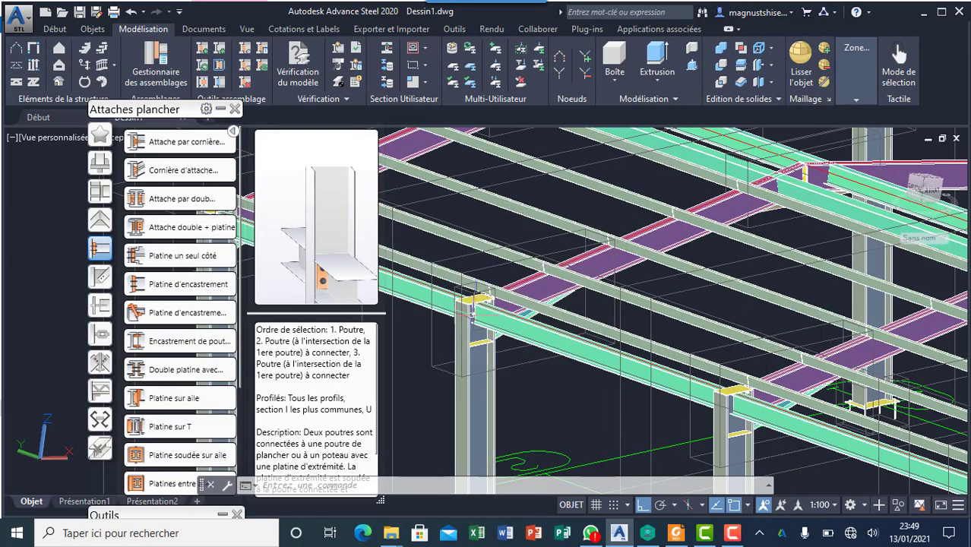
scroll(508, 218, "up", 2)
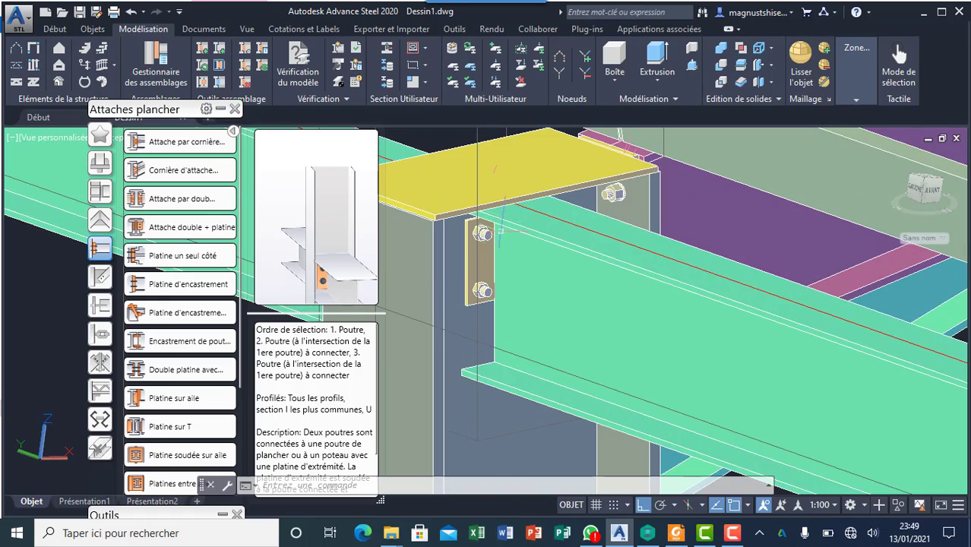
scroll(500, 272, "down", 4)
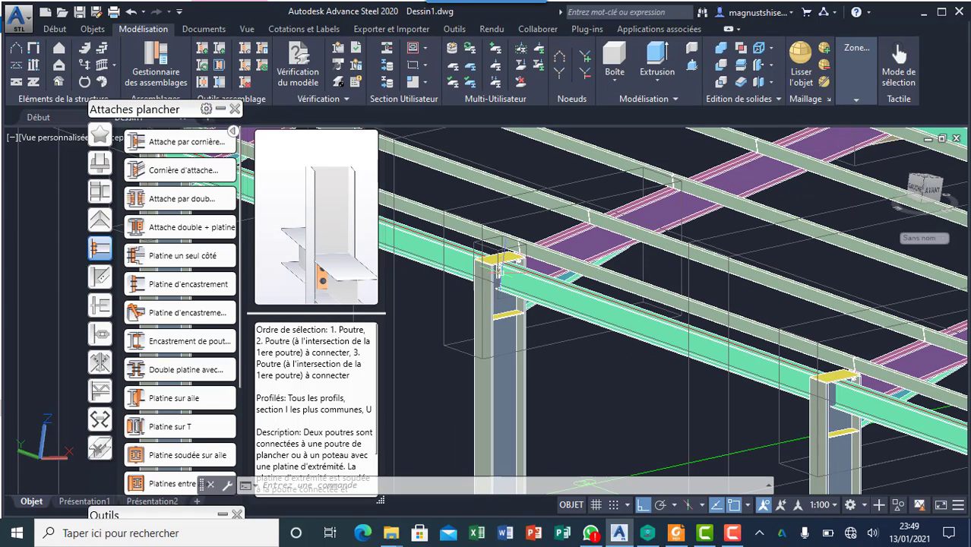
scroll(469, 304, "down", 5)
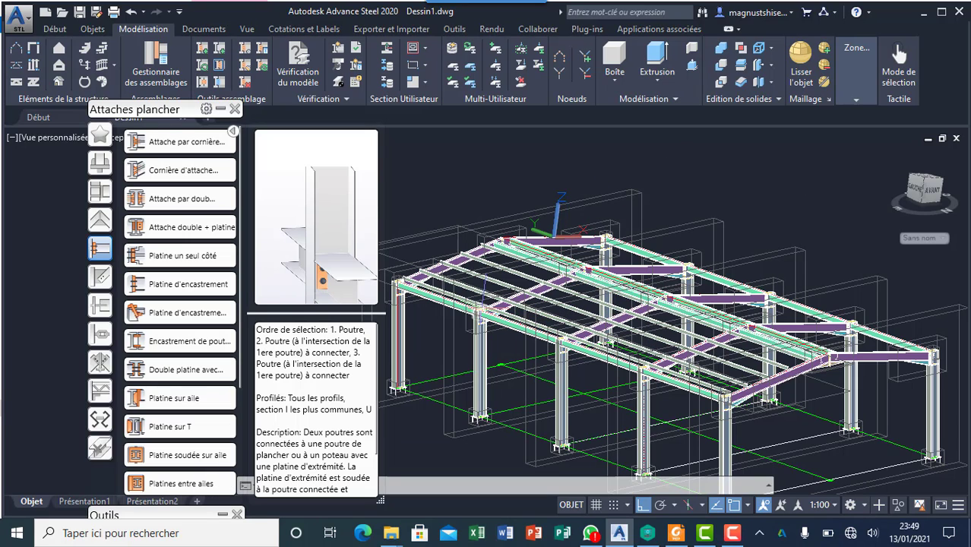
scroll(524, 296, "up", 5)
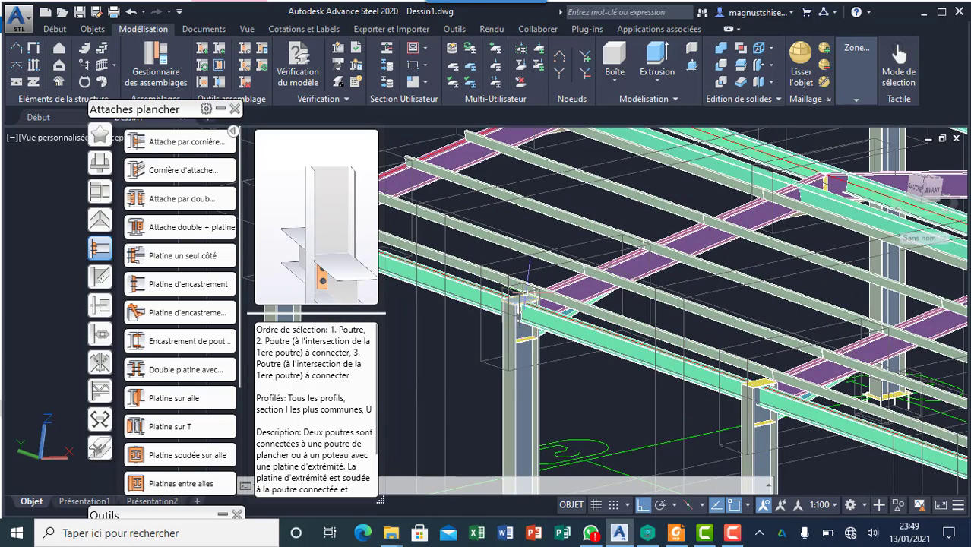
scroll(525, 293, "up", 4)
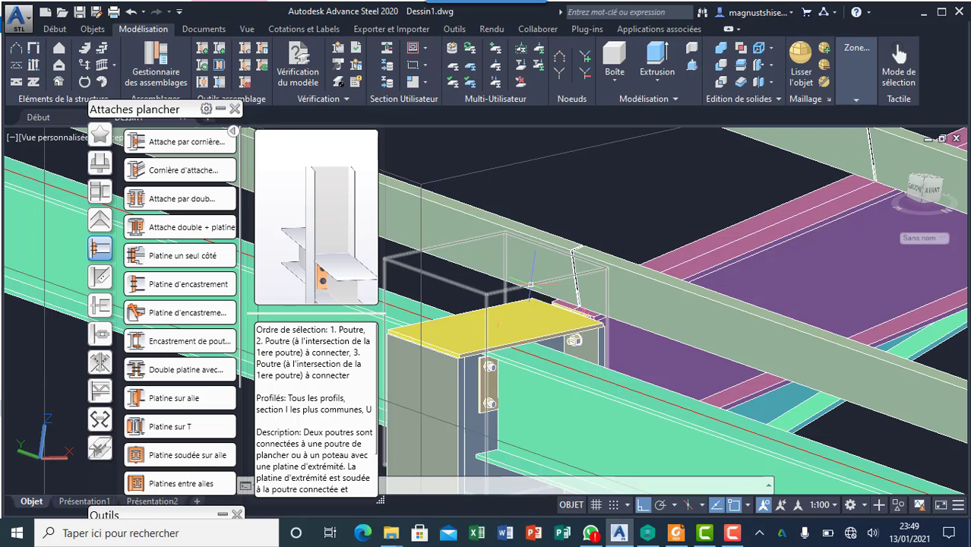
scroll(516, 291, "down", 6)
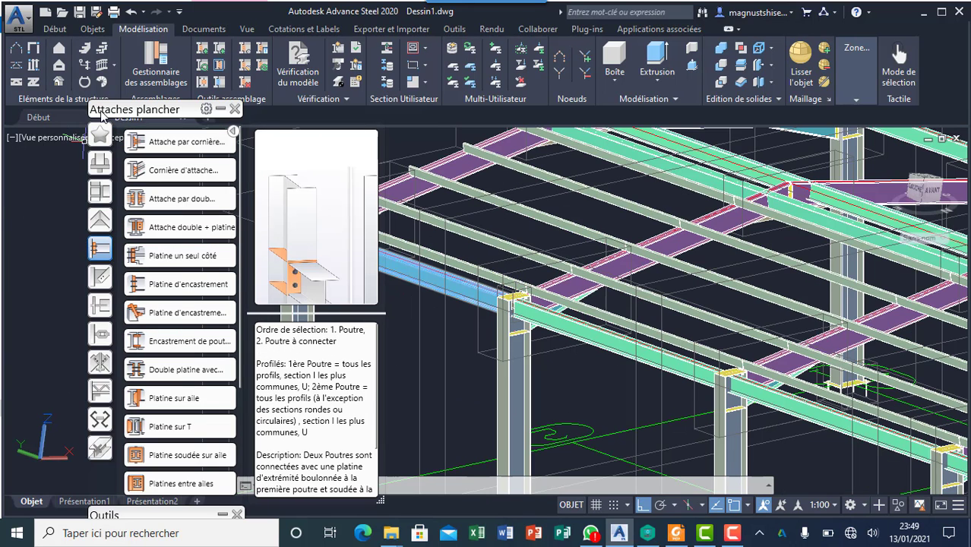
Step: Start copying connections and choose the double end plate joint at the near side's second column as the reference
left_click(220, 110)
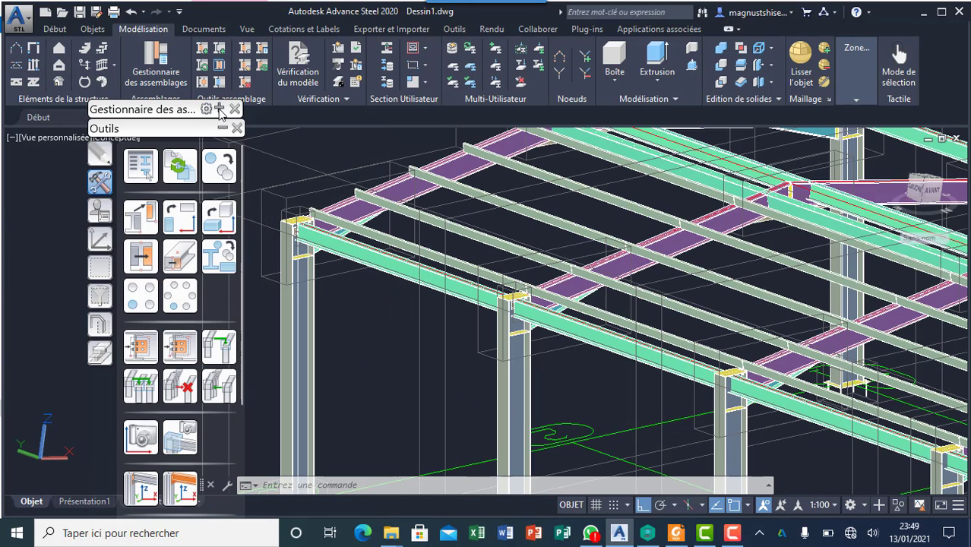
left_click(138, 355)
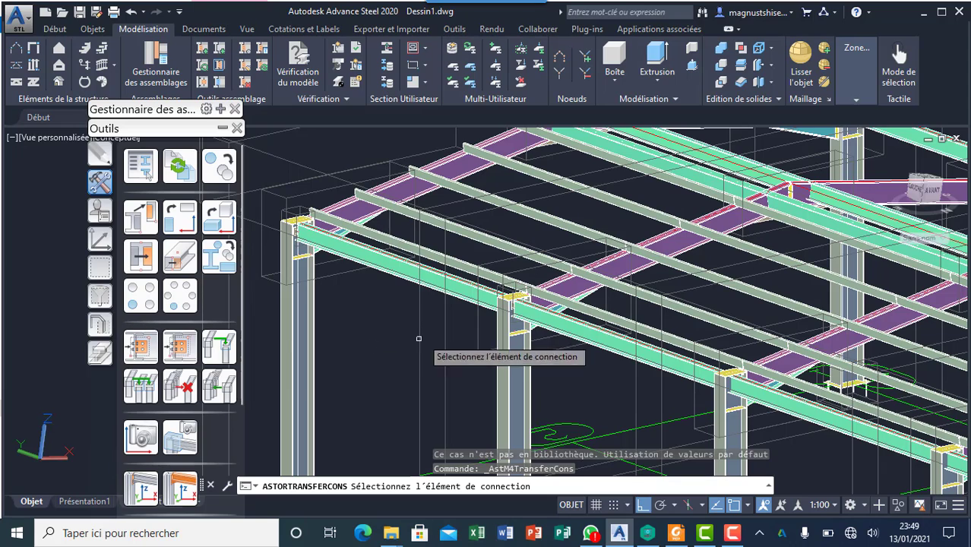
scroll(419, 338, "up", 3)
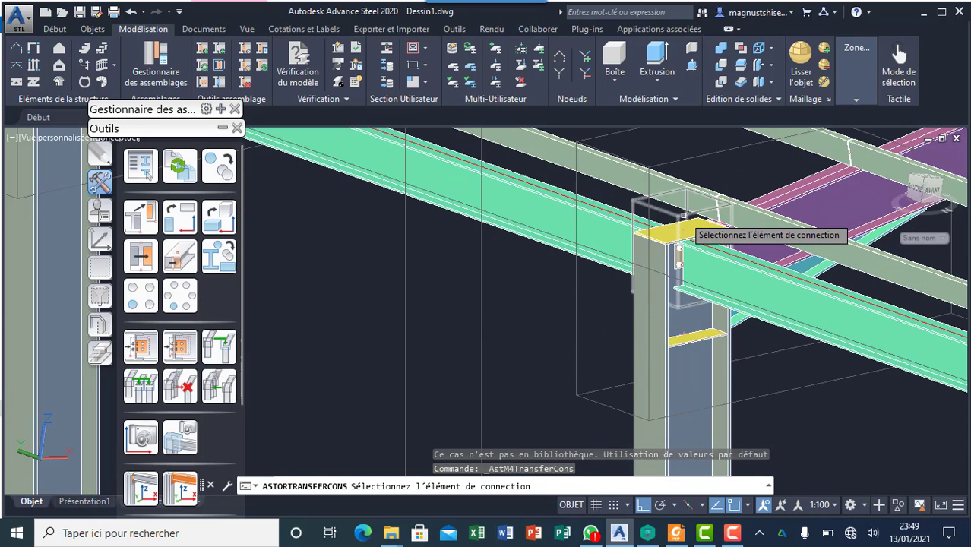
left_click(659, 209)
right_click(748, 260)
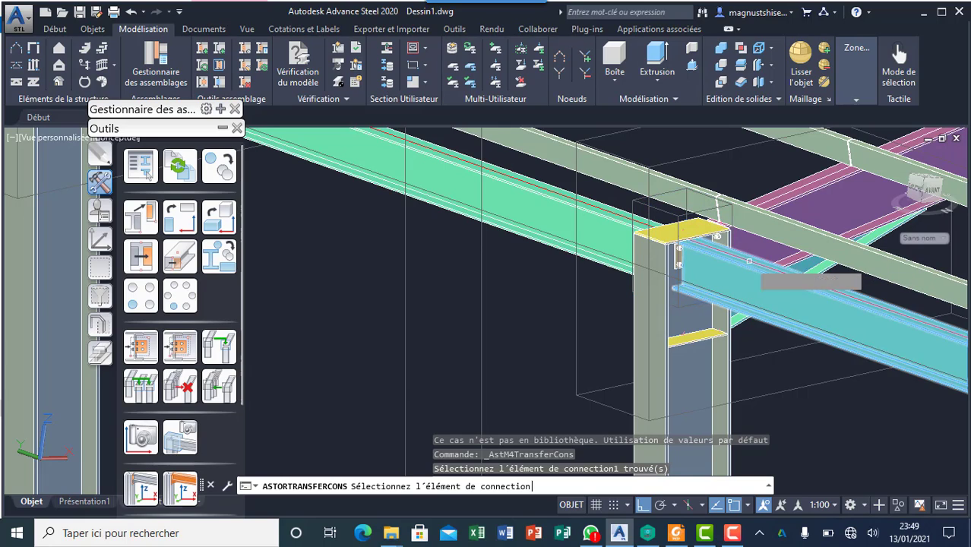
Step: Copy the joint to the second column of the opposite long side, with its adjoining eave beams as secondary profiles
scroll(540, 313, "down", 2)
scroll(540, 312, "down", 4)
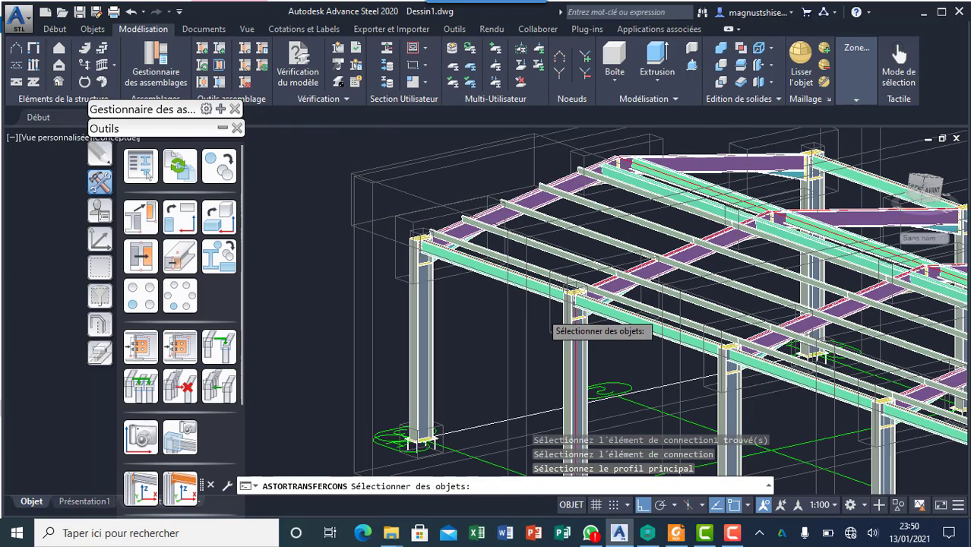
scroll(752, 281, "up", 2)
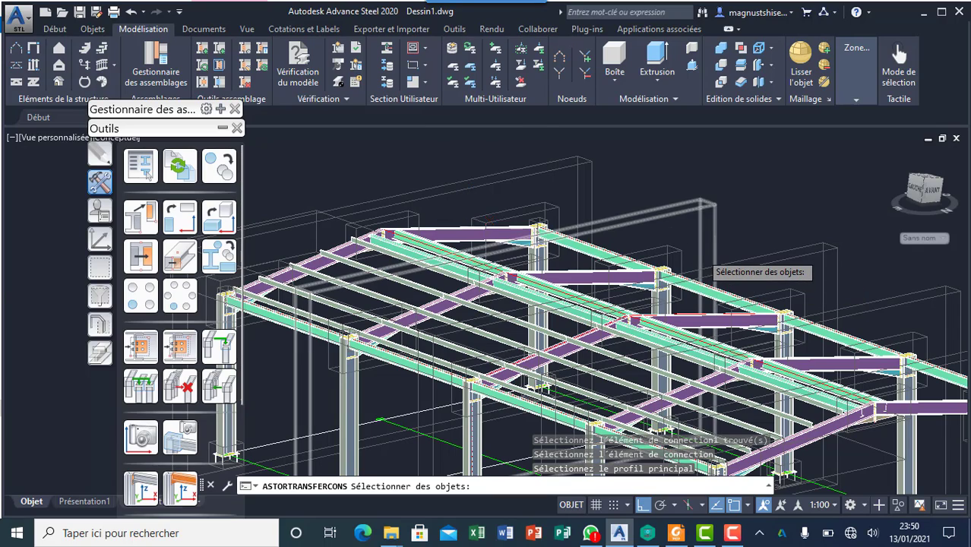
scroll(703, 246, "up", 3)
scroll(699, 246, "down", 1)
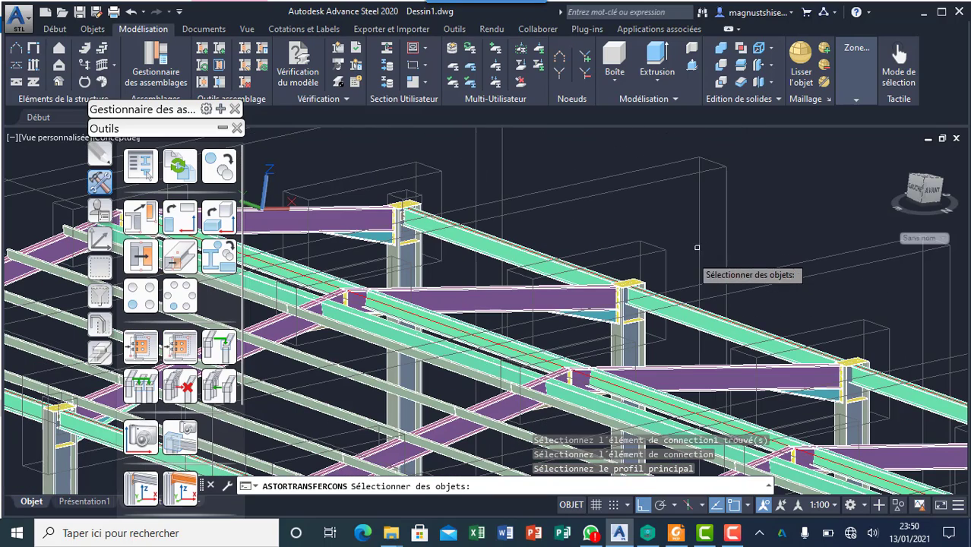
left_click(644, 330)
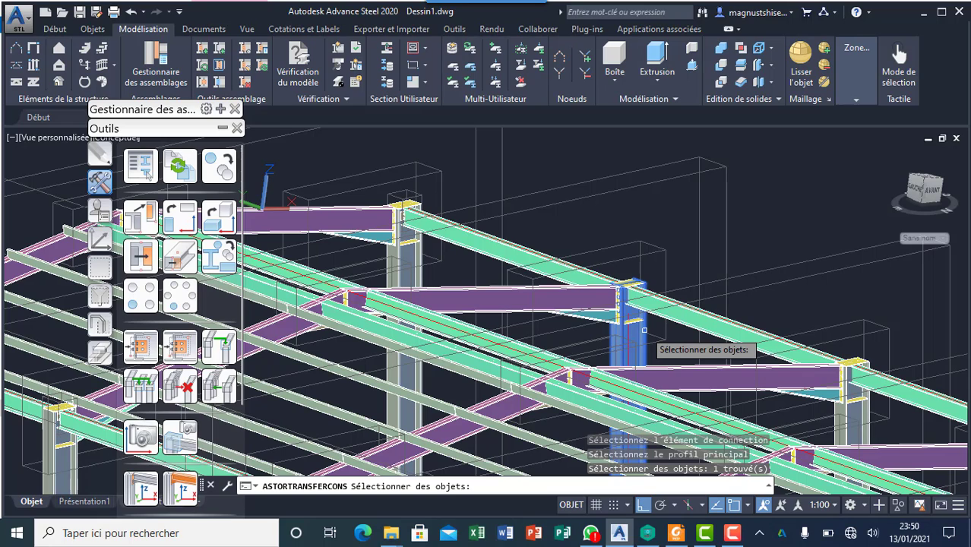
key("Return")
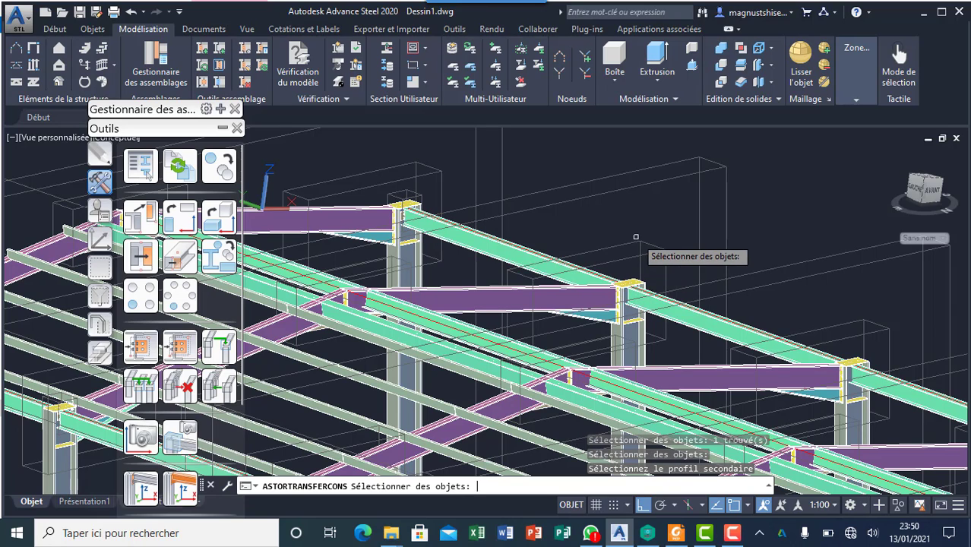
left_click(673, 301)
key("Return")
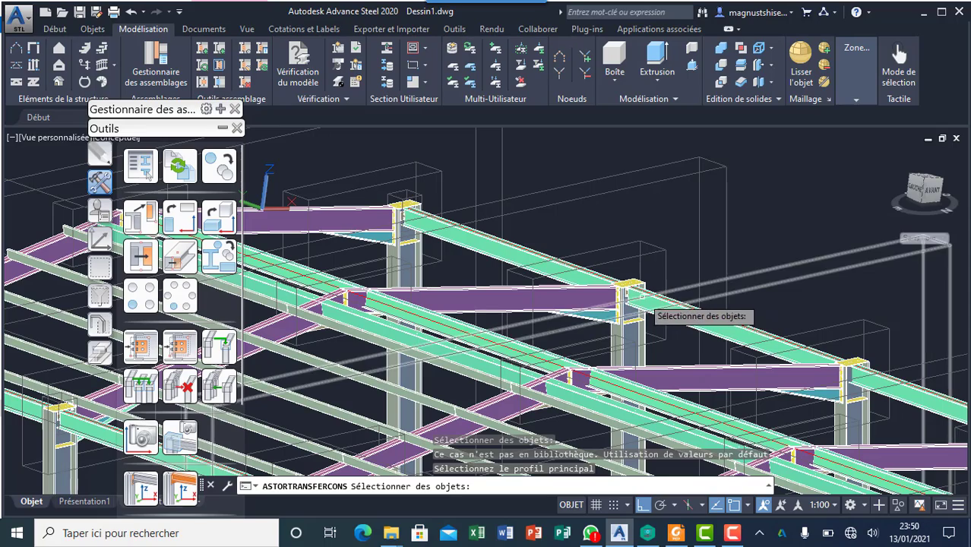
Step: Copy the joint to the middle column of the opposite long side, with its adjoining eave beams as secondary profiles
scroll(638, 300, "up", 4)
scroll(542, 284, "down", 5)
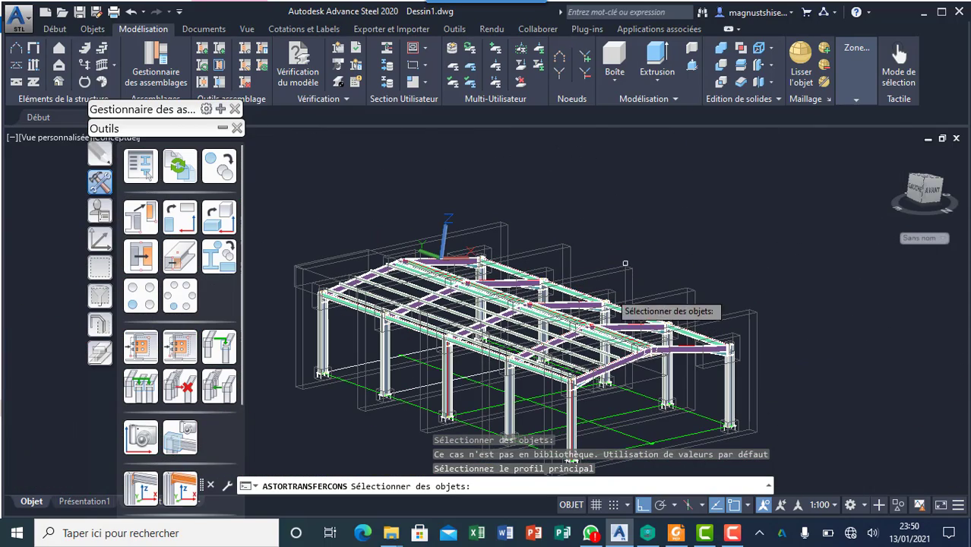
scroll(616, 325, "up", 5)
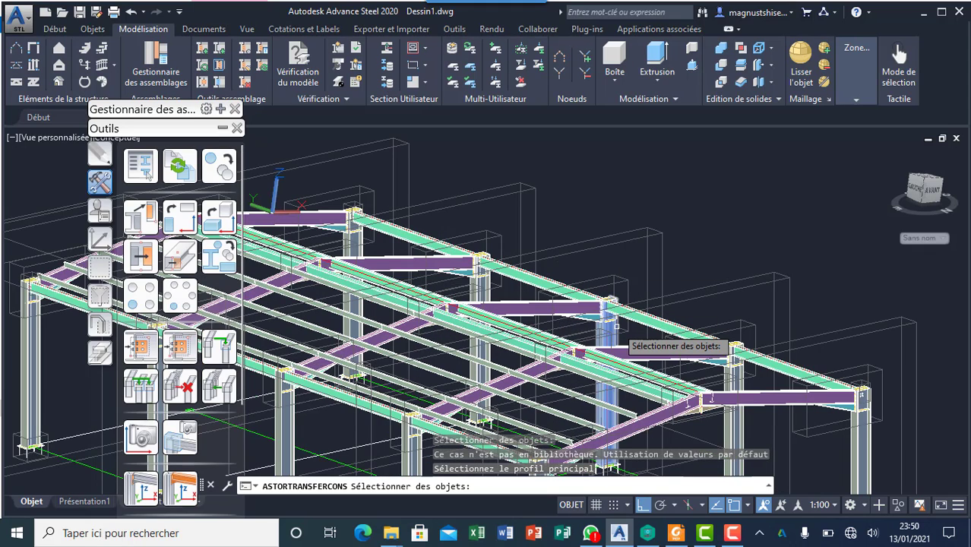
left_click(616, 325)
scroll(574, 284, "up", 3)
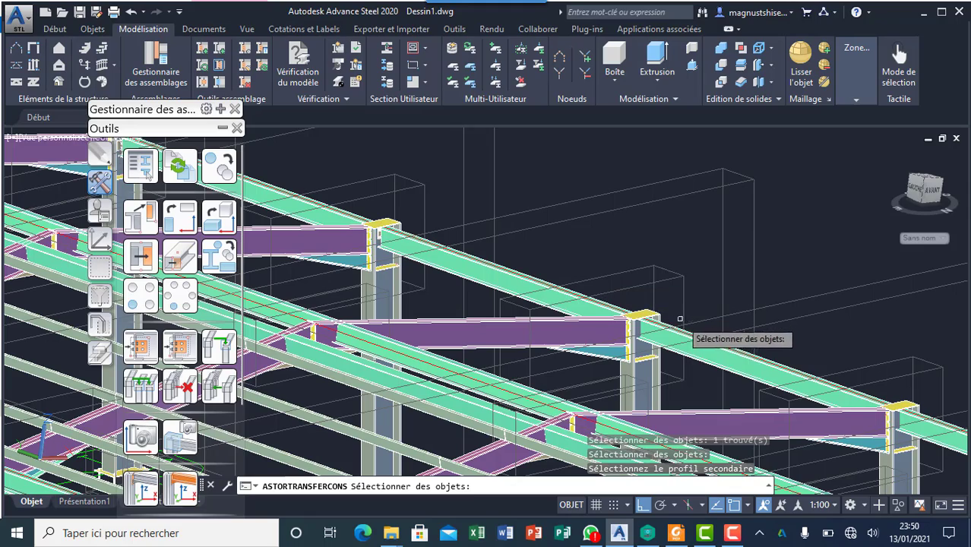
left_click(714, 344)
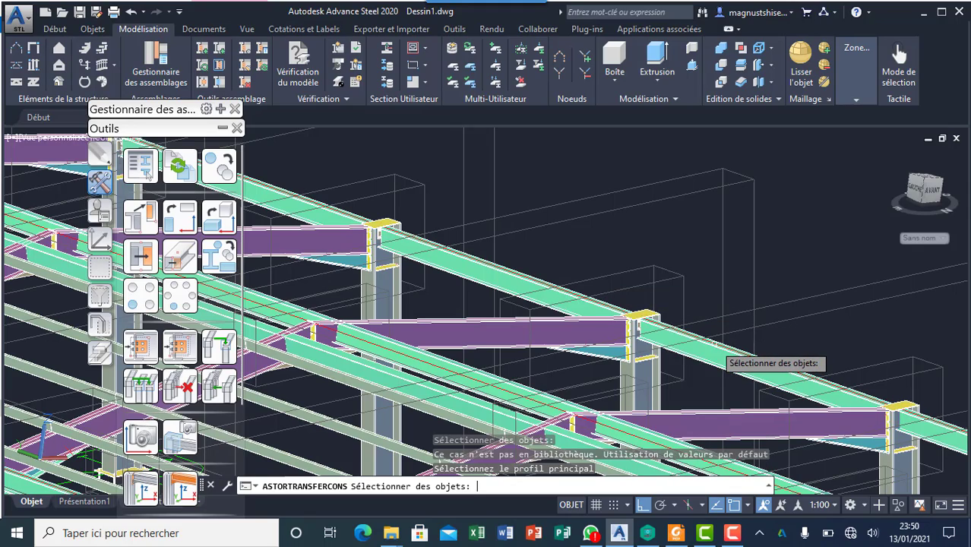
Step: Copy the joint to the fourth column of the opposite long side, with its adjoining eave beams as secondary profiles
scroll(644, 329, "up", 3)
scroll(646, 334, "down", 5)
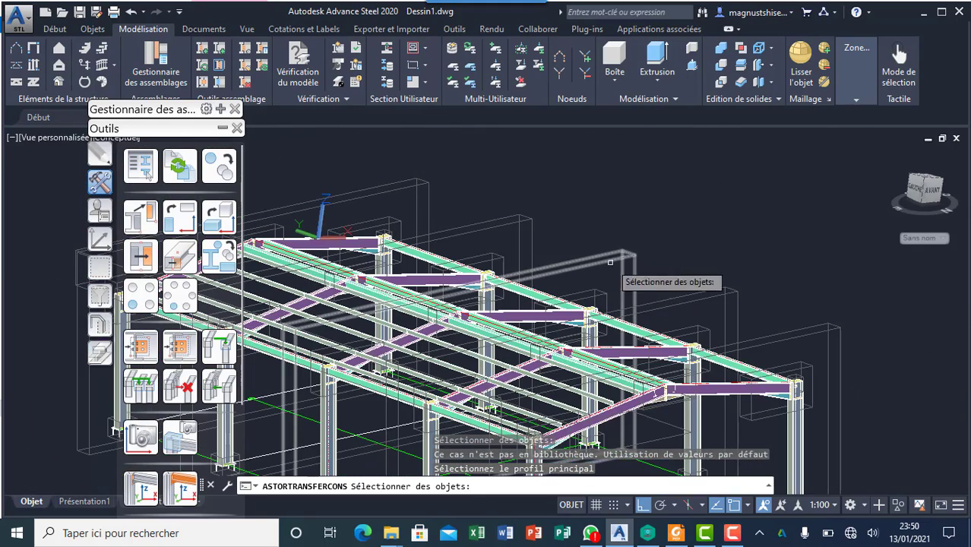
scroll(676, 316, "up", 2)
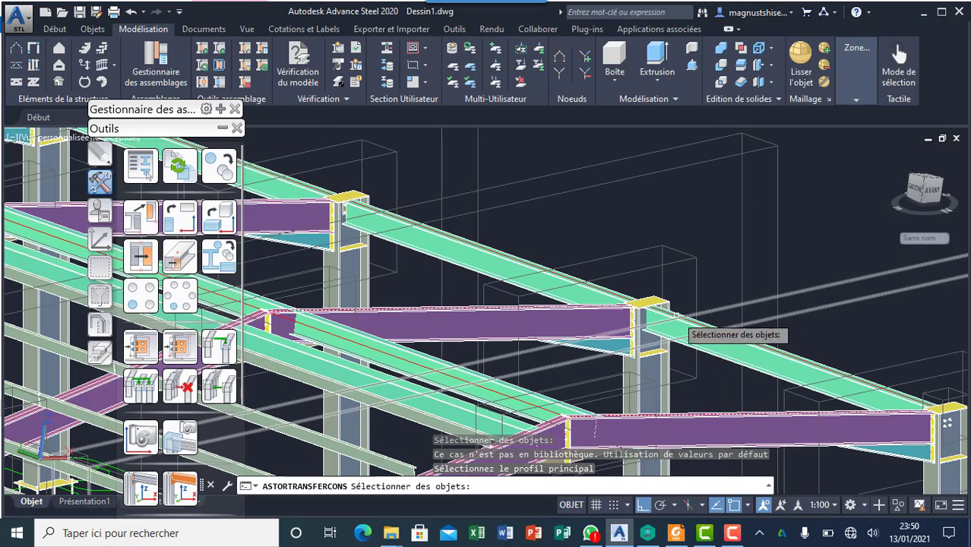
left_click(642, 370)
key("Return")
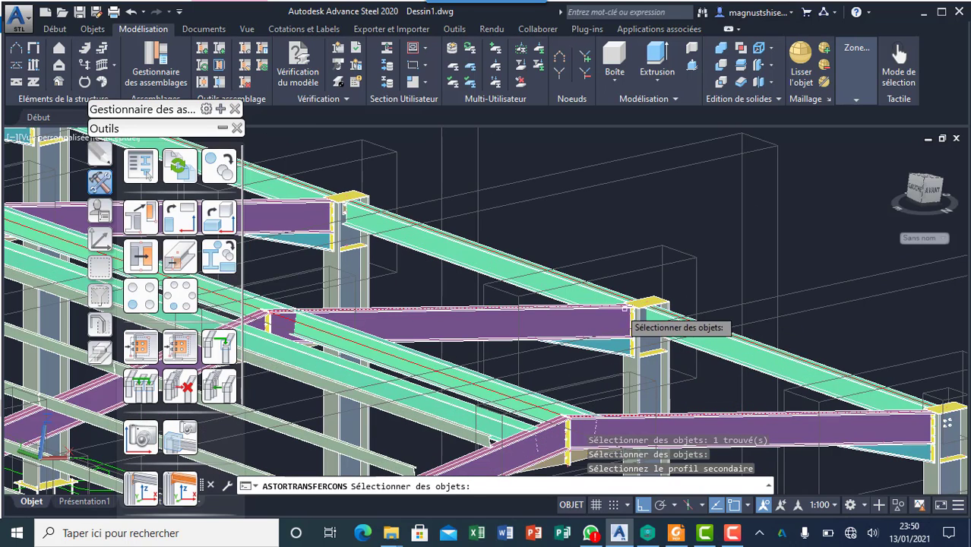
left_click(611, 292)
key("Return")
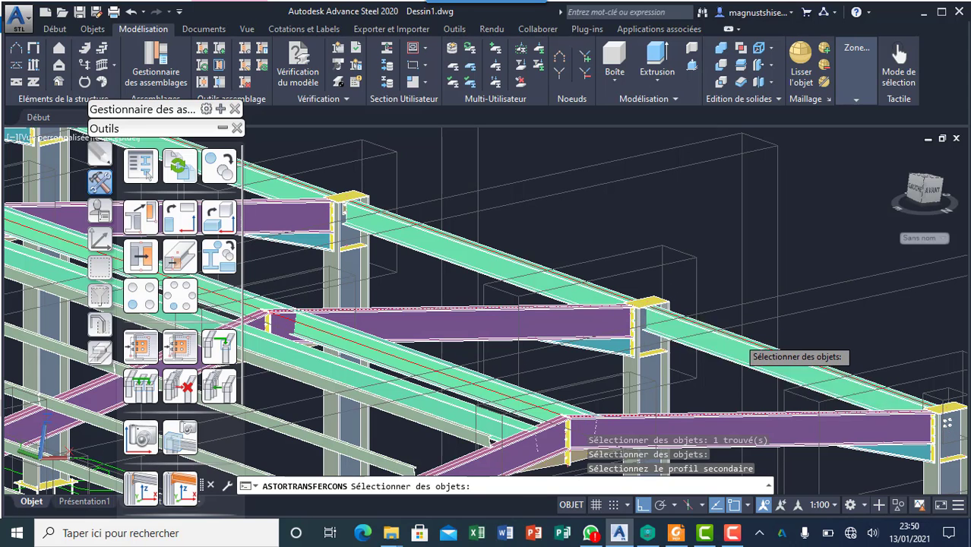
left_click(706, 329)
key("Return")
Step: Copy the joint to the near side's fourth column, with its adjoining eave beams as secondary profiles
scroll(684, 327, "down", 5)
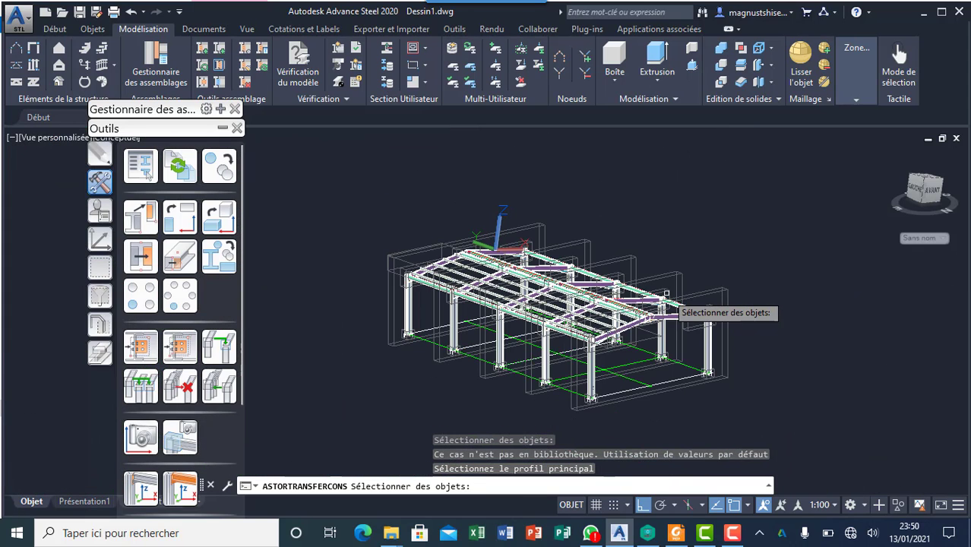
scroll(540, 324, "up", 5)
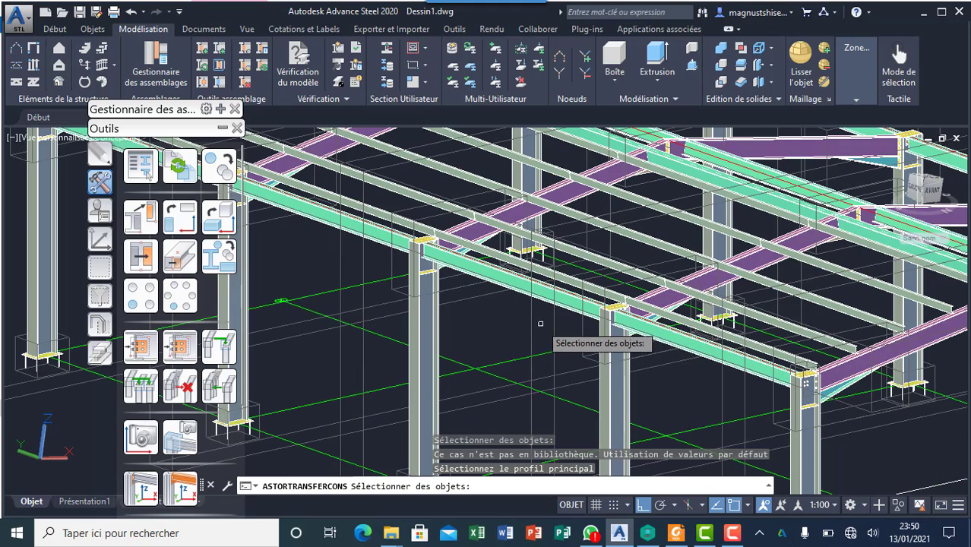
left_click(609, 379)
key("Return")
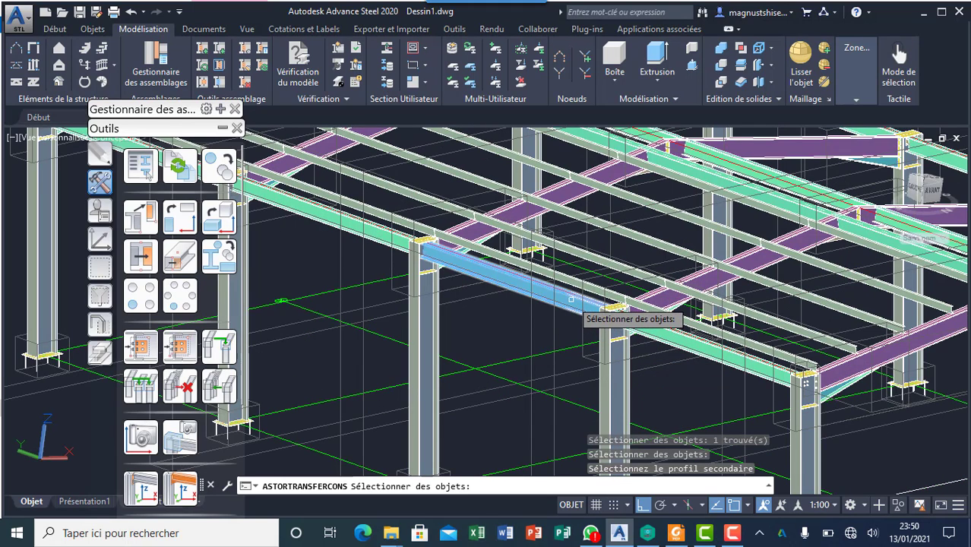
left_click(655, 329)
key("Return")
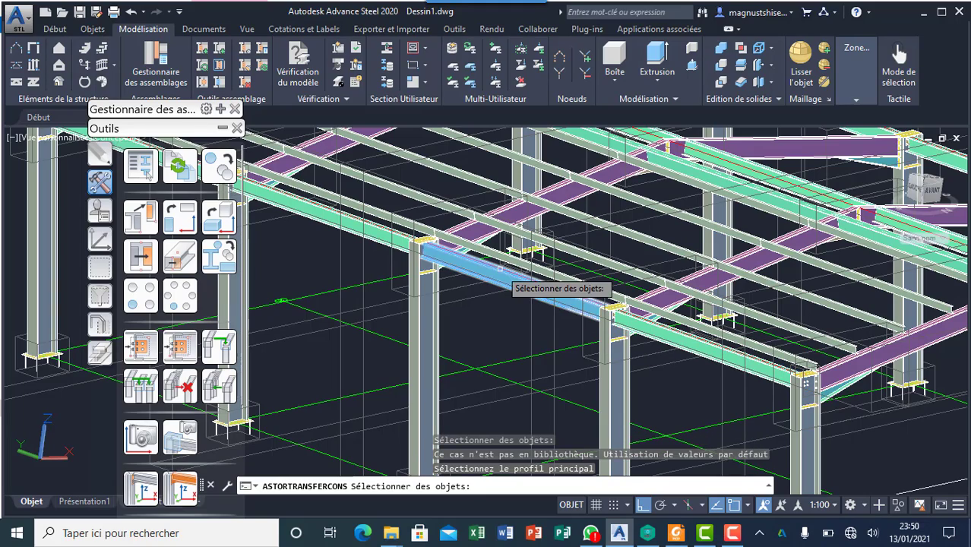
Step: Copy the joint to the near side's middle column, with its adjoining eave beams as secondary profiles
scroll(566, 316, "down", 5)
scroll(521, 297, "up", 6)
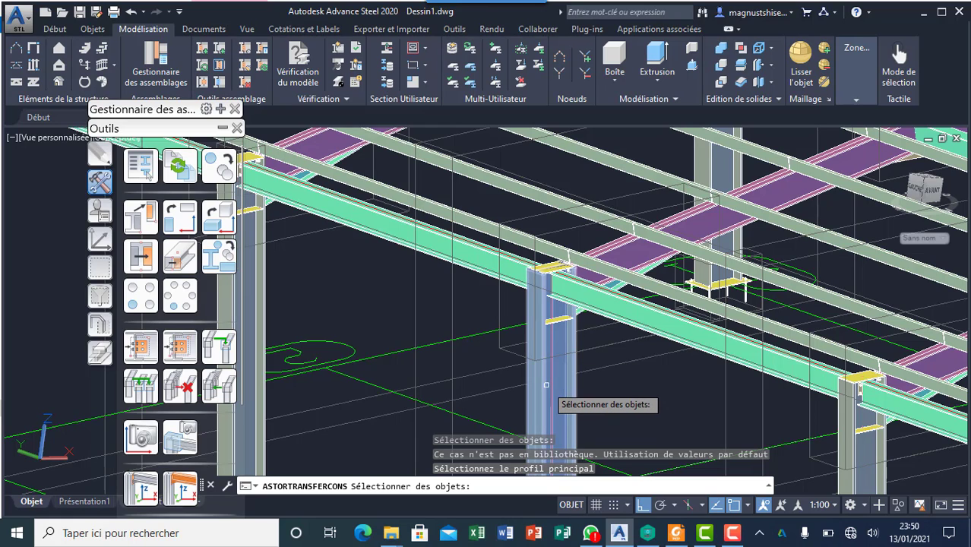
left_click(547, 383)
key("Return")
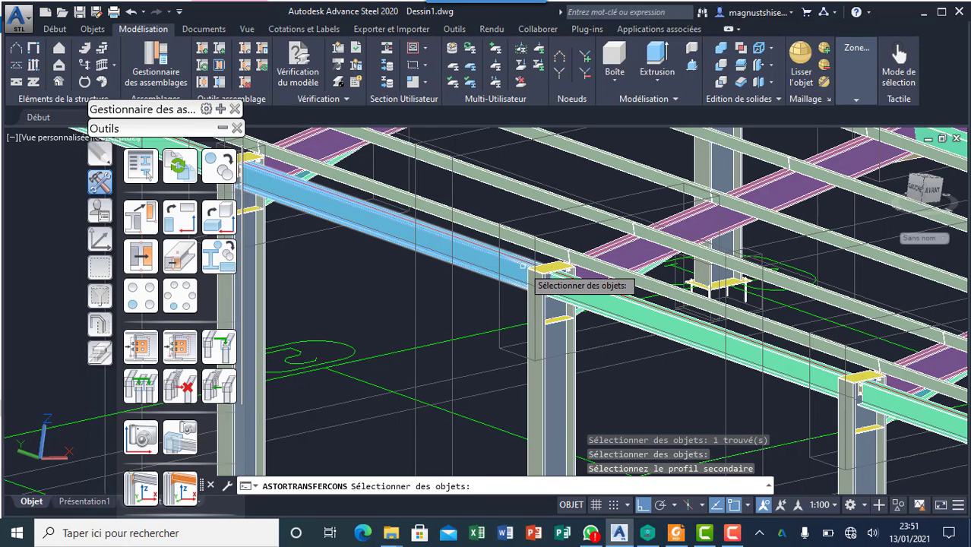
left_click(612, 295)
key("Return")
Step: Examine where the longitudinal beam beside the ridge meets the near rafter of the far end frame
scroll(551, 371, "down", 5)
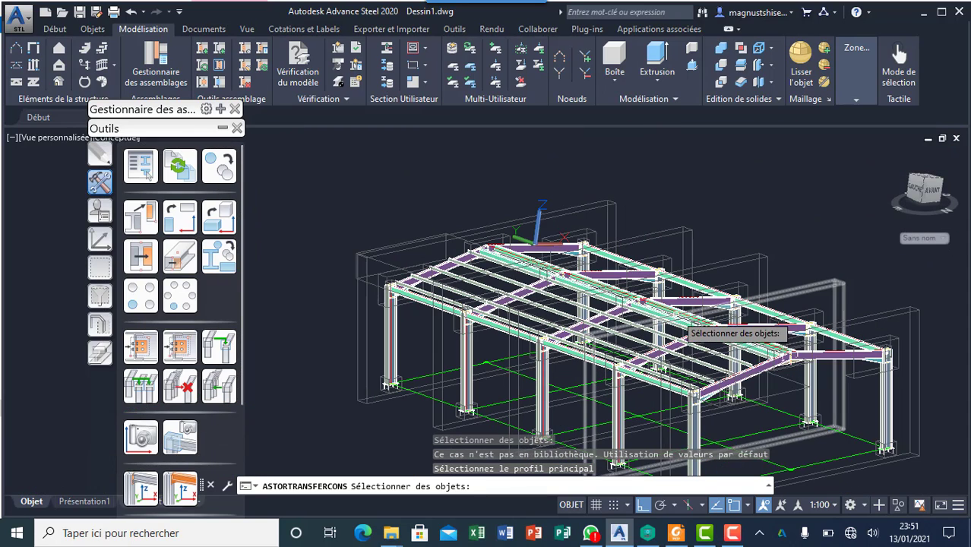
scroll(471, 273, "up", 5)
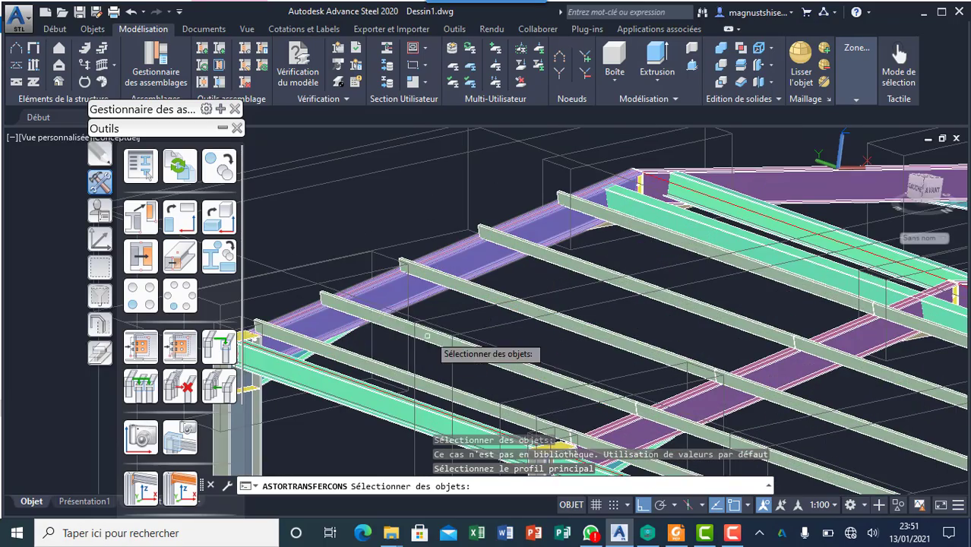
scroll(612, 194, "up", 4)
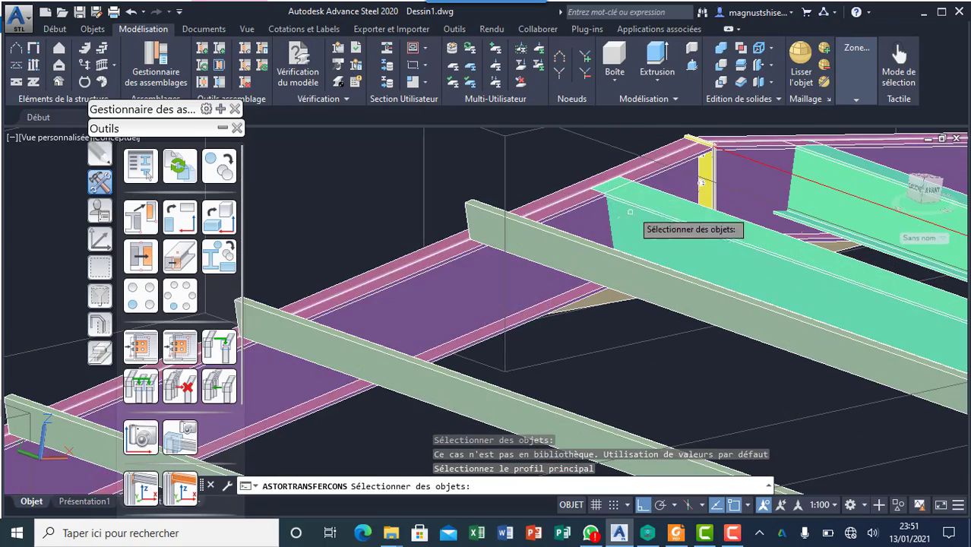
scroll(620, 213, "down", 5)
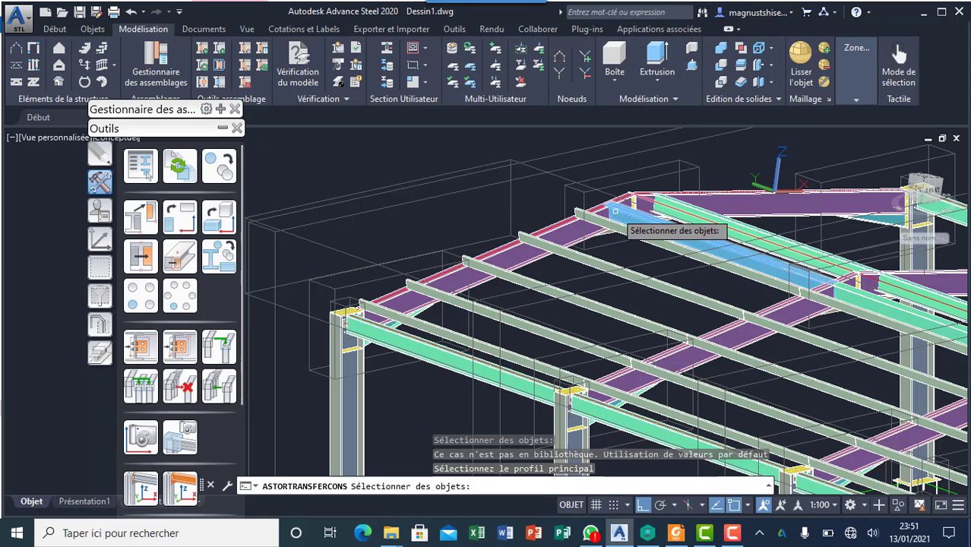
left_click(465, 229)
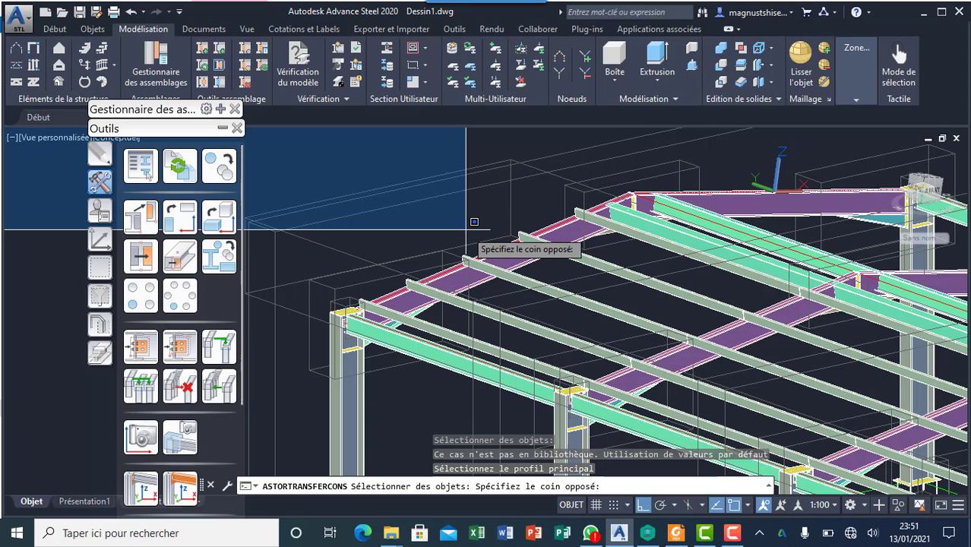
key("Escape")
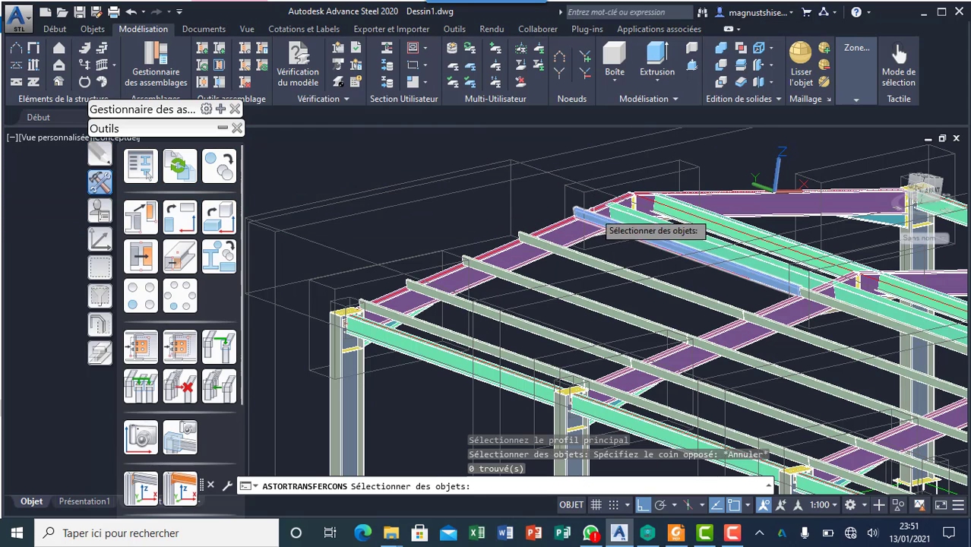
scroll(617, 218, "up", 3)
scroll(617, 222, "up", 2)
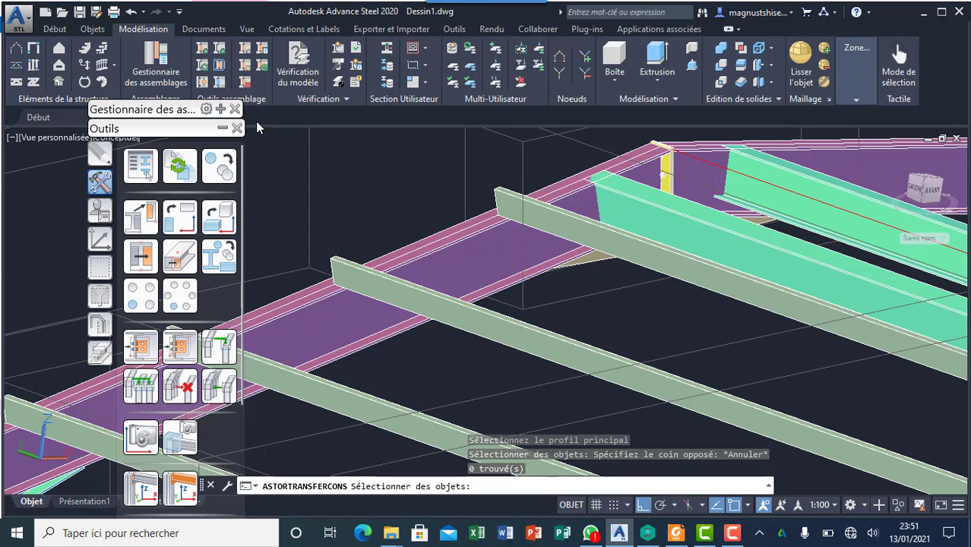
Step: Show the Attaches plancher connections, try the Platine un seul côté joint on the end frame's near rafter, and leave the copy command
left_click(222, 110)
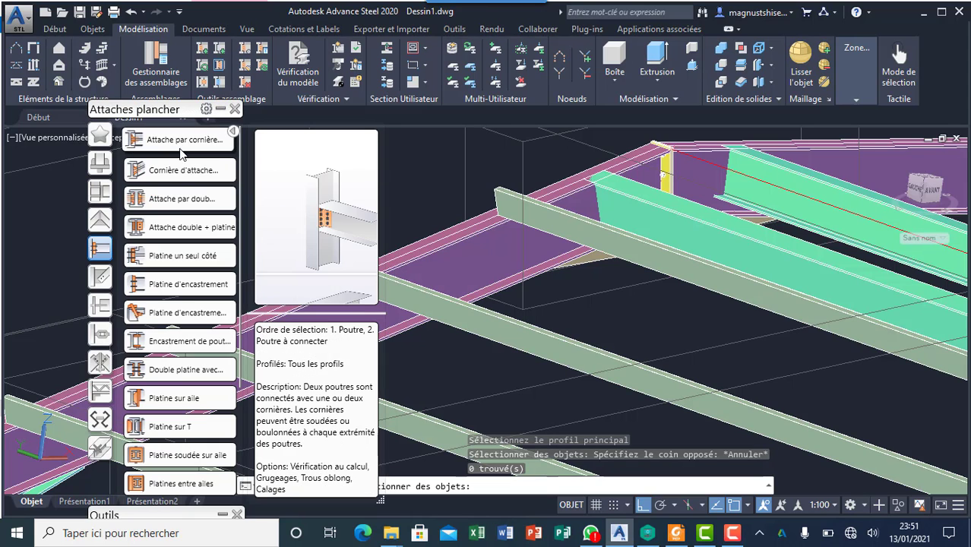
left_click(166, 262)
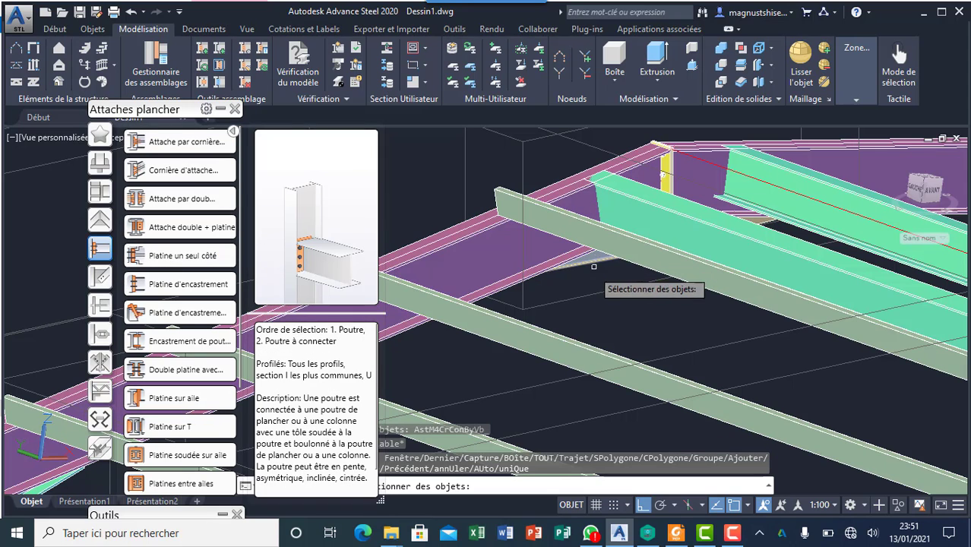
left_click(469, 233)
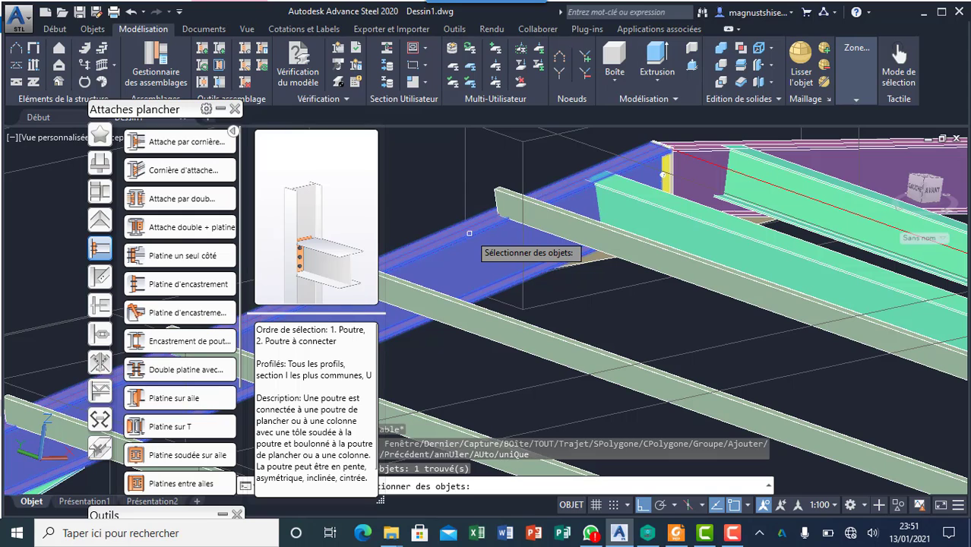
key("Return")
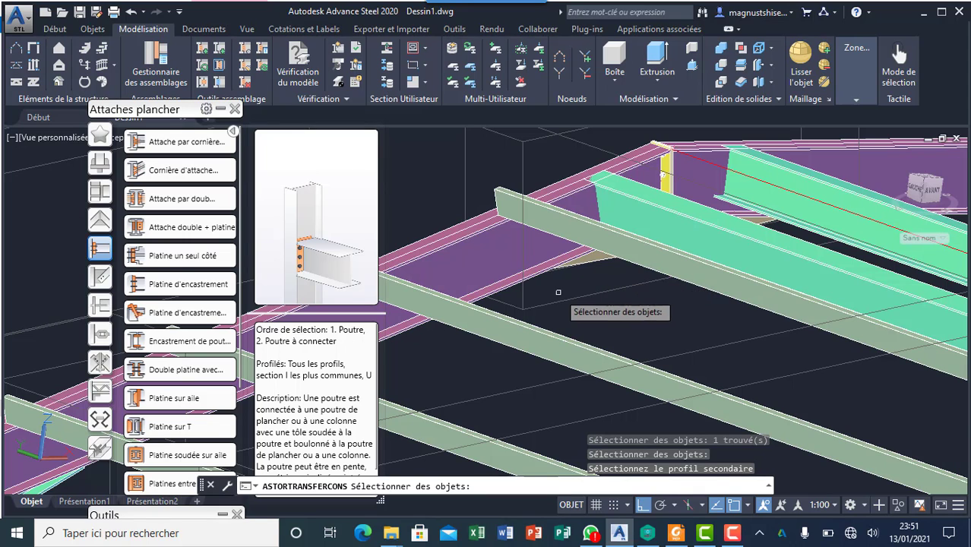
scroll(566, 290, "down", 3)
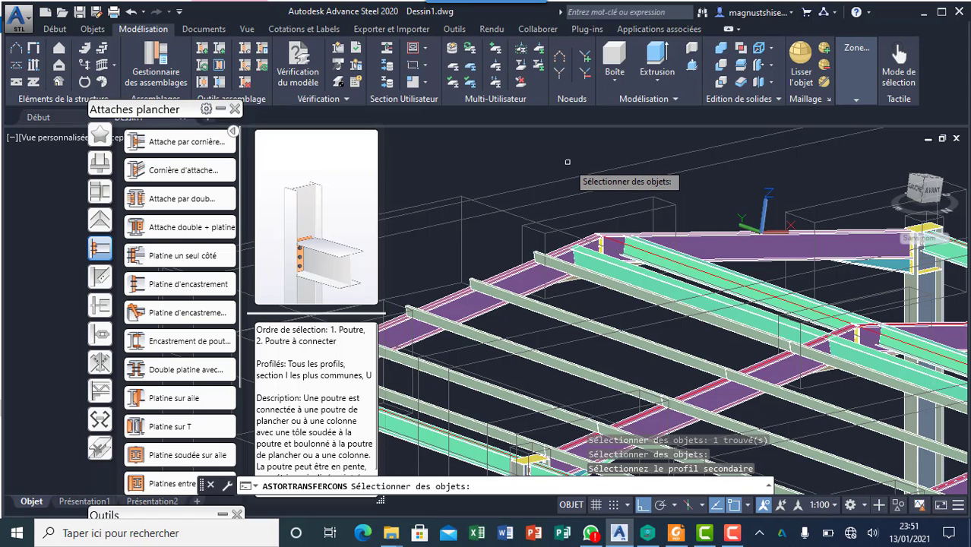
scroll(567, 240, "up", 3)
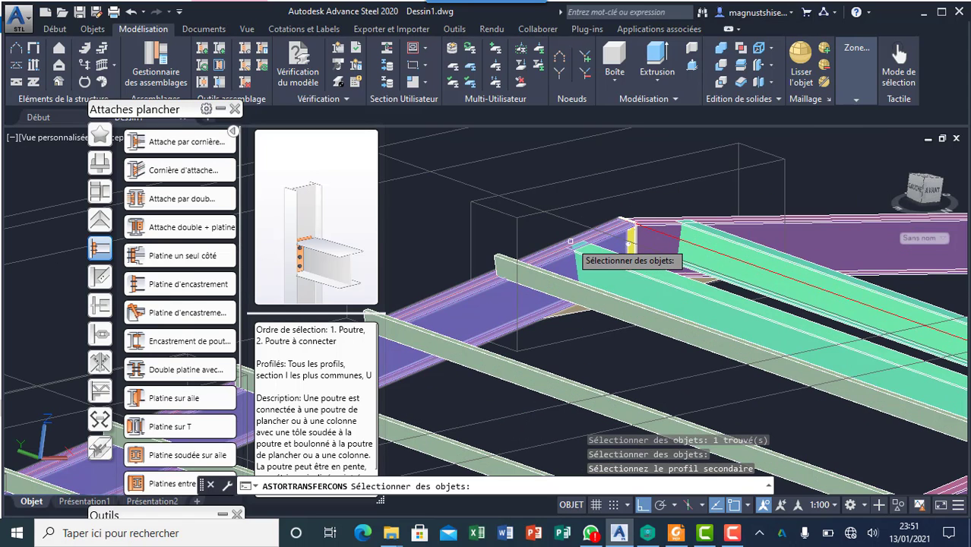
key("Escape")
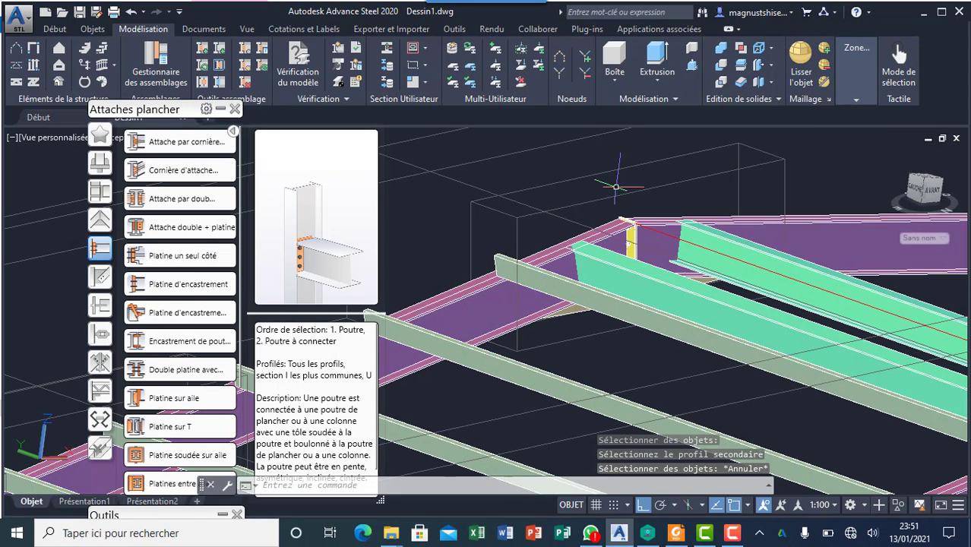
Step: Create a Platine un seul côté joint with the end frame's near rafter as main profile and the beam beside the ridge as secondary
left_click(182, 257)
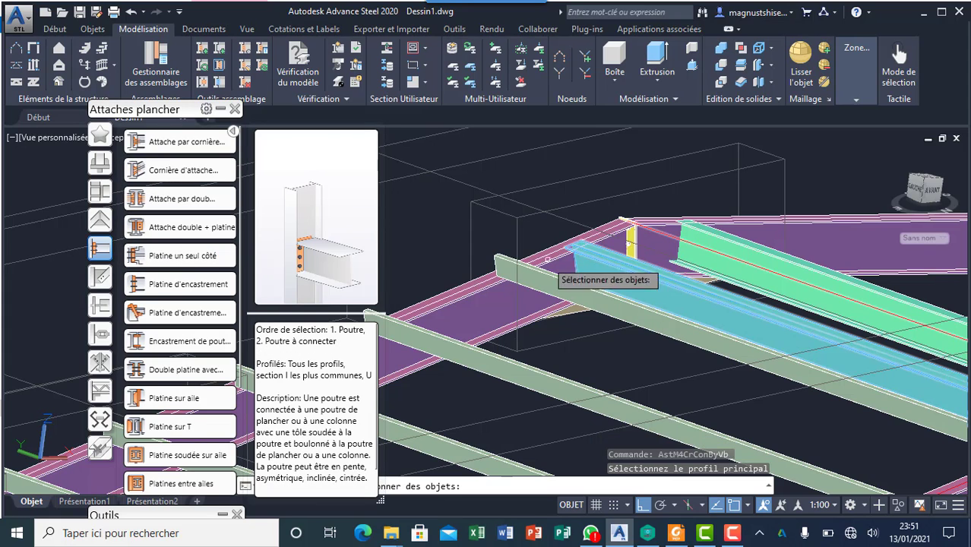
left_click(476, 291)
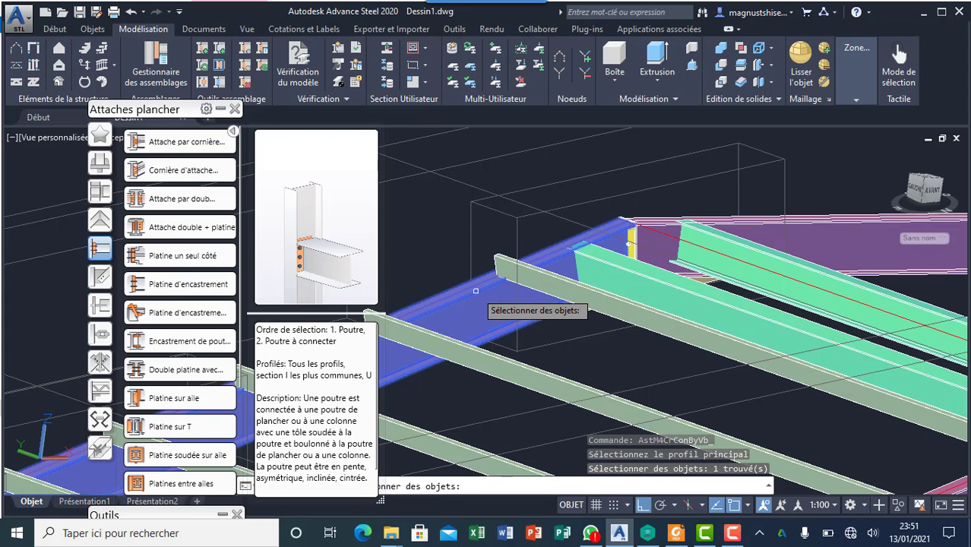
key("Return")
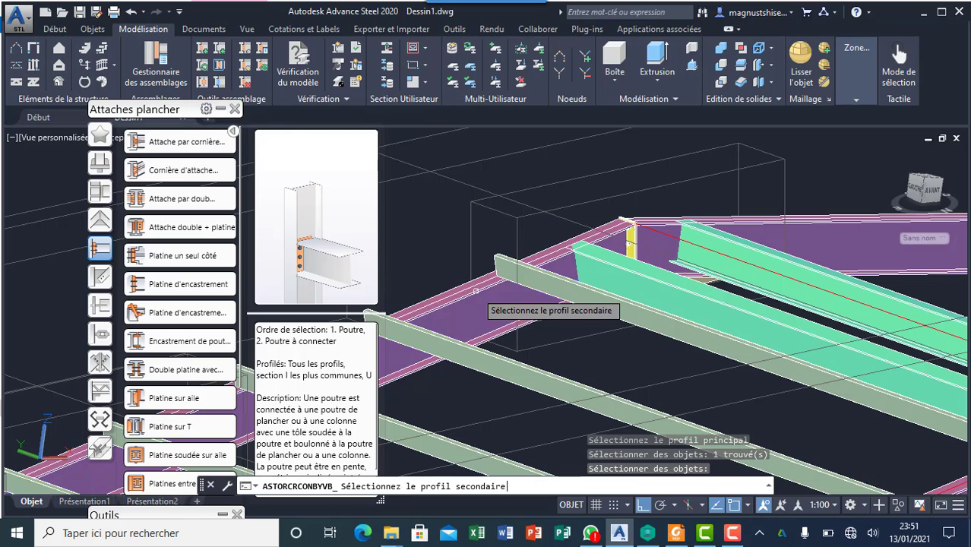
left_click(611, 263)
key("Return")
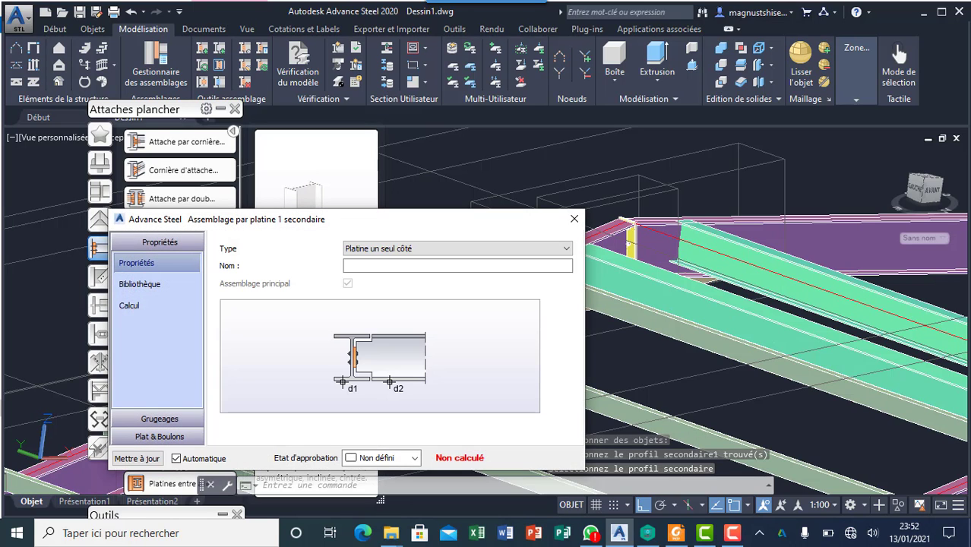
left_click_drag(438, 235, 274, 204)
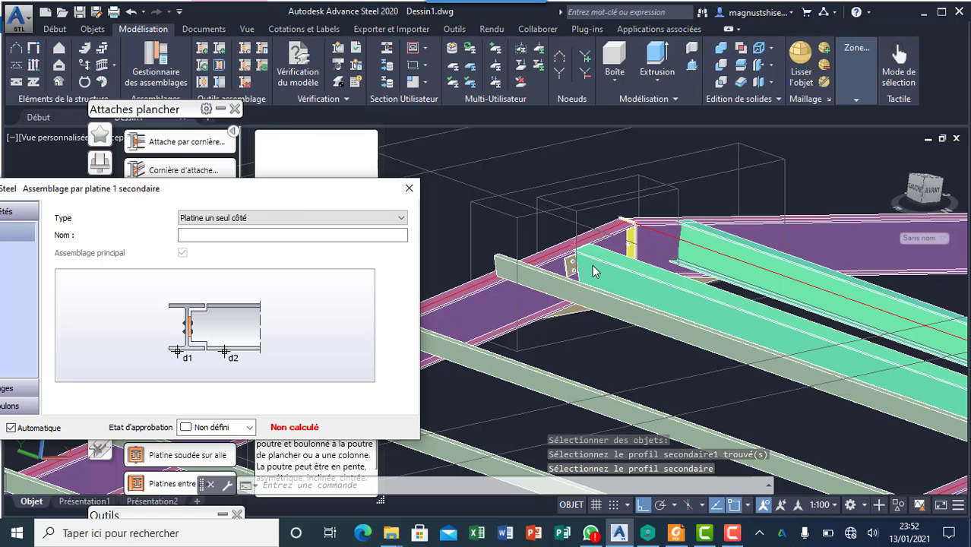
left_click(410, 190)
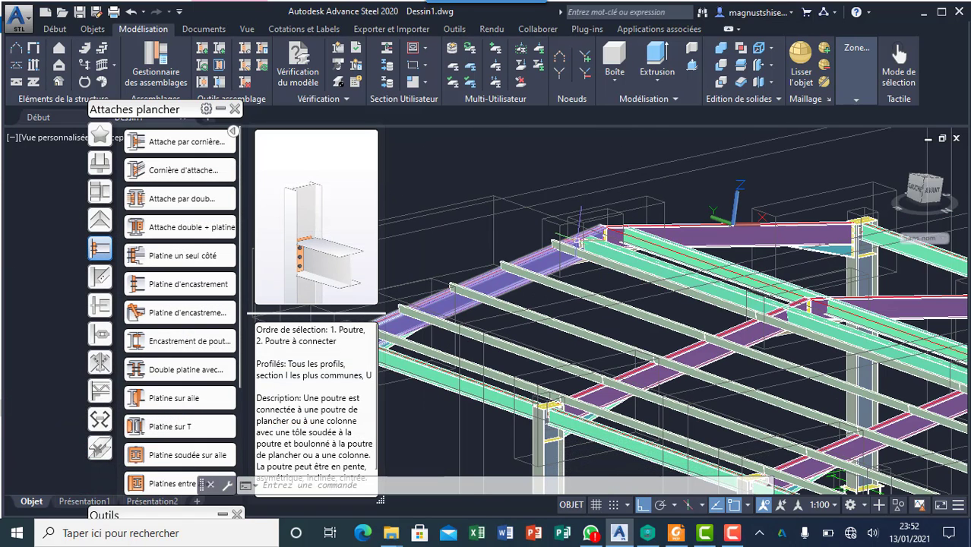
Step: Examine the bolted single-sided end plate between the end frame's rafter and the beam beside the ridge
scroll(529, 253, "up", 3)
scroll(528, 253, "up", 2)
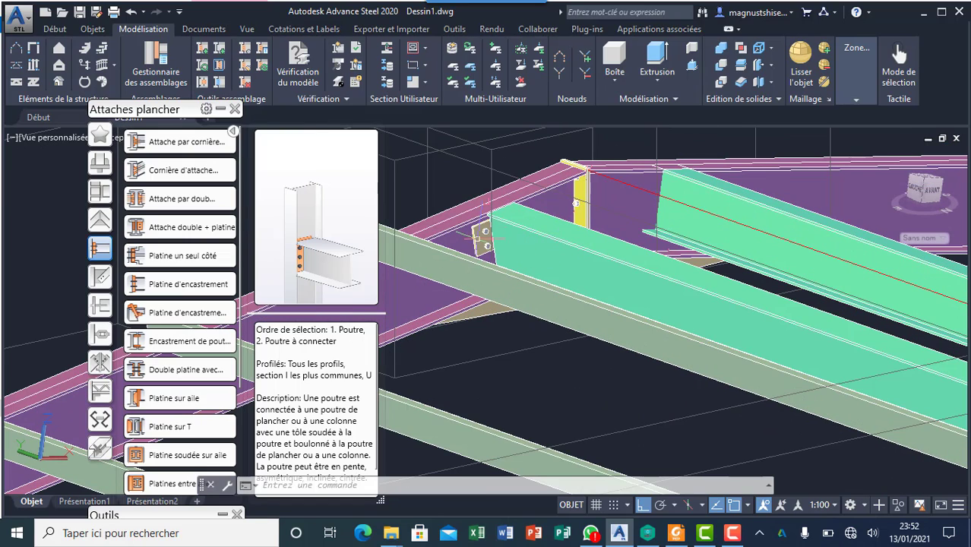
scroll(501, 233, "down", 3)
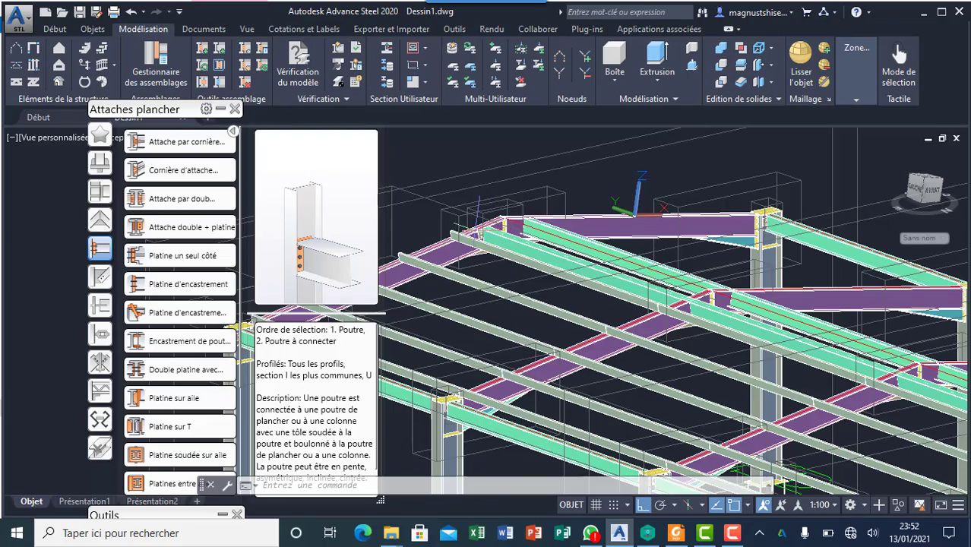
scroll(486, 234, "up", 2)
scroll(483, 227, "up", 2)
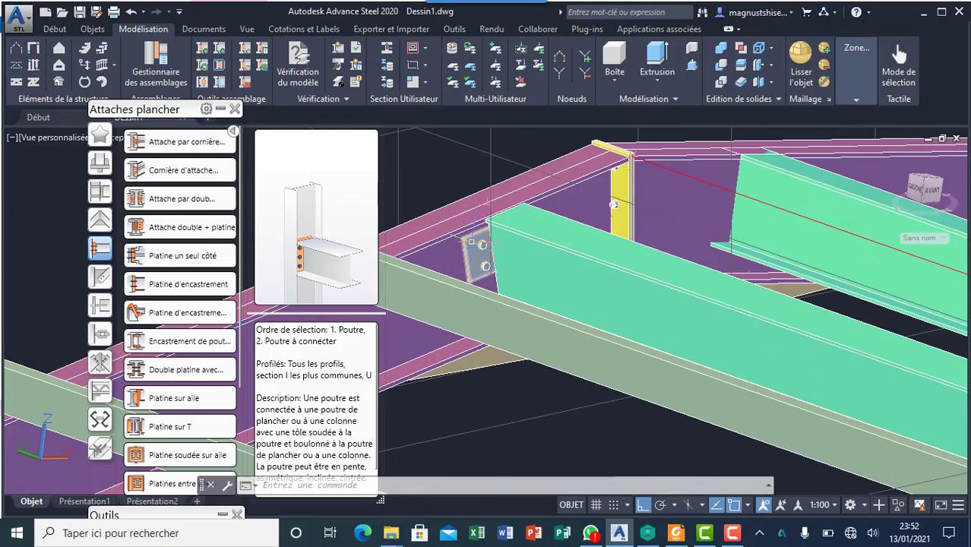
scroll(480, 242, "down", 3)
scroll(494, 232, "up", 2)
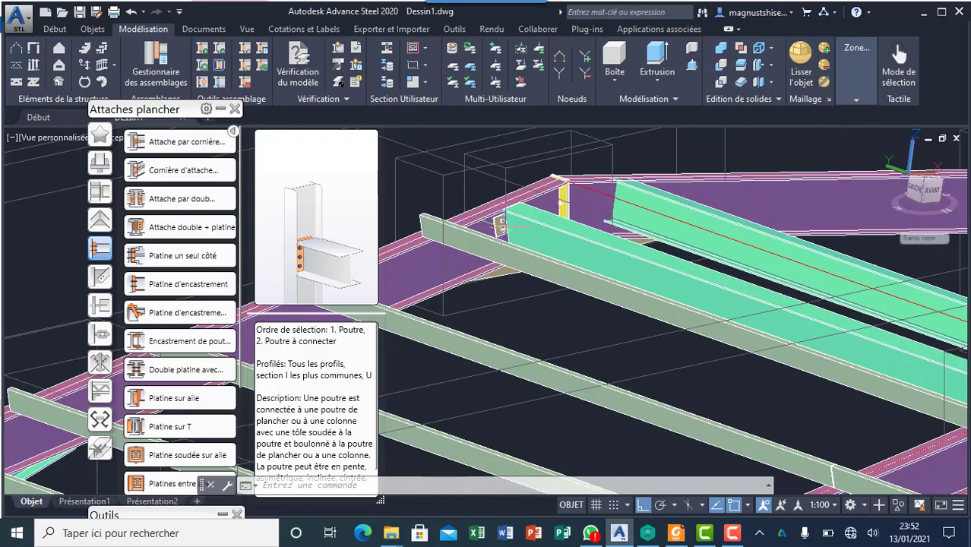
scroll(519, 197, "up", 2)
scroll(522, 215, "down", 3)
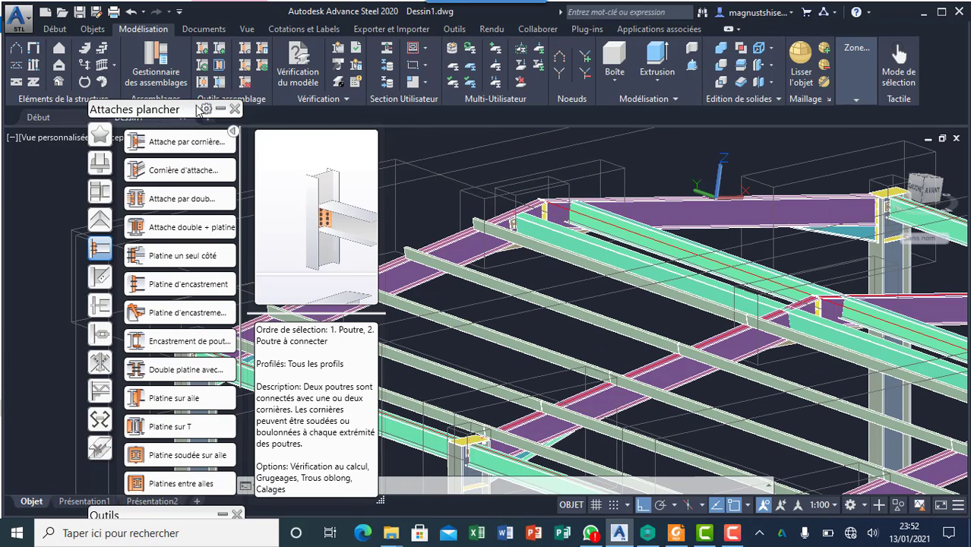
Step: Copy the far end frame's single-sided end plate joint to its other rafter as main profile and the beam across the ridge as secondary
left_click(221, 109)
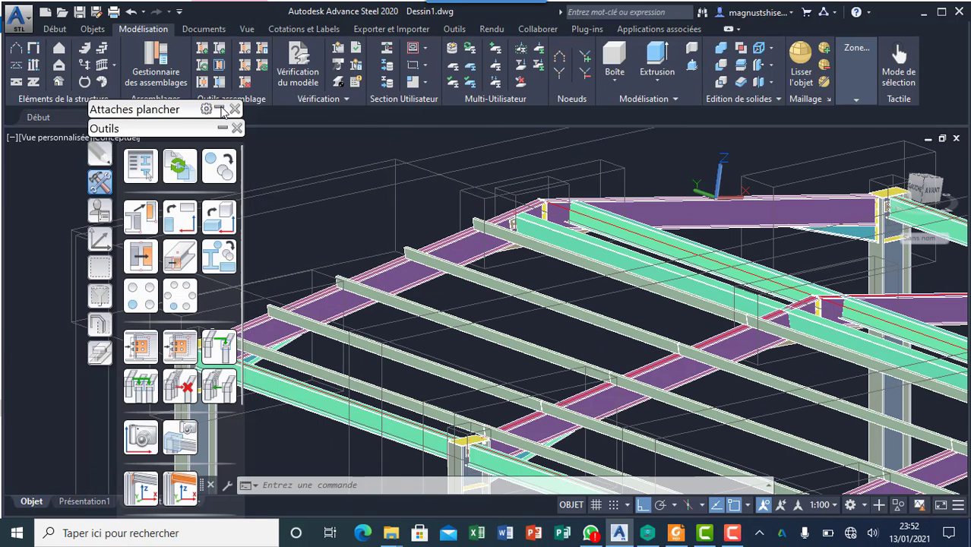
left_click(149, 351)
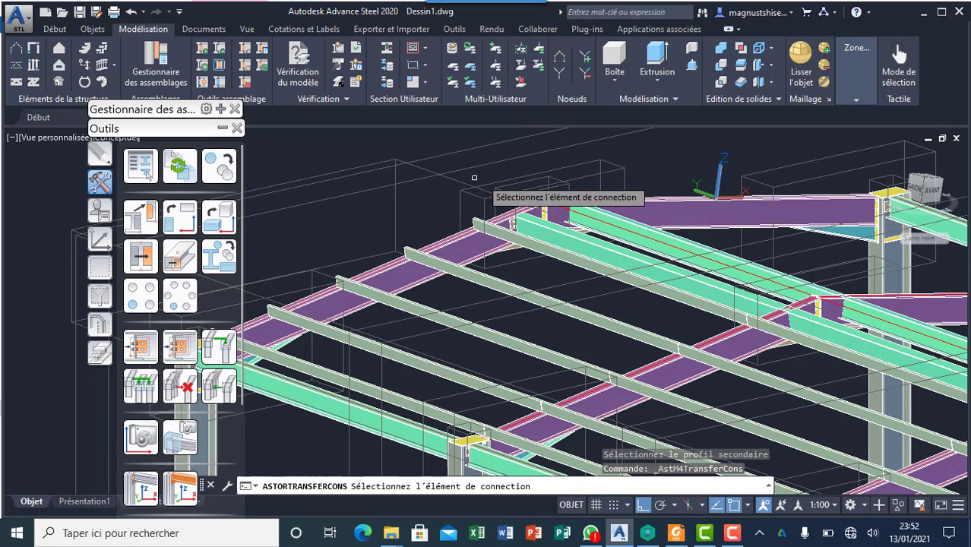
scroll(543, 228, "up", 3)
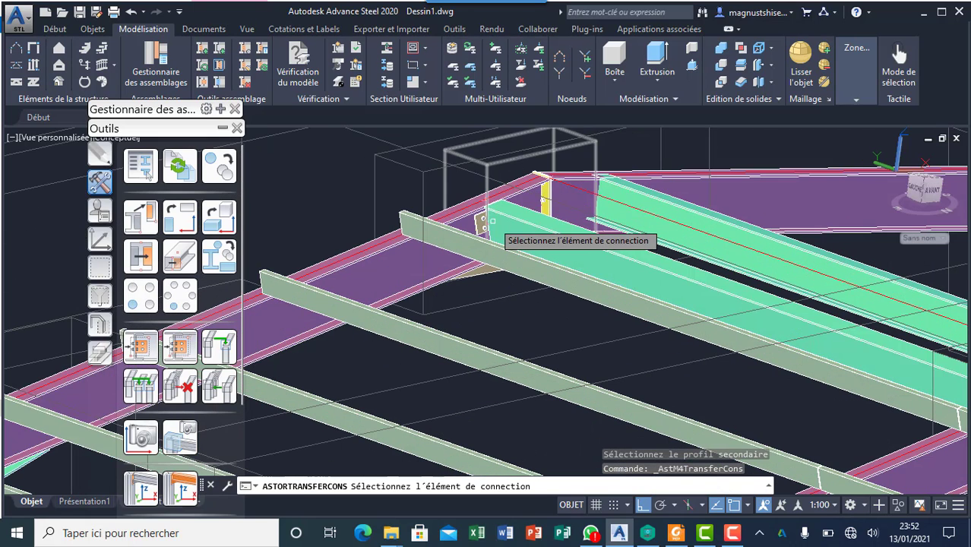
scroll(491, 226, "down", 2)
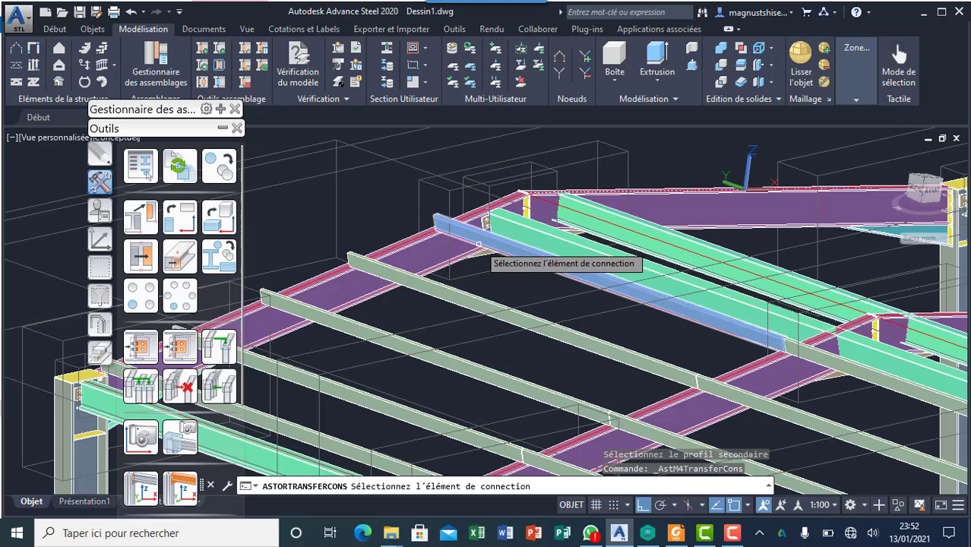
scroll(476, 219, "down", 4)
scroll(465, 208, "up", 5)
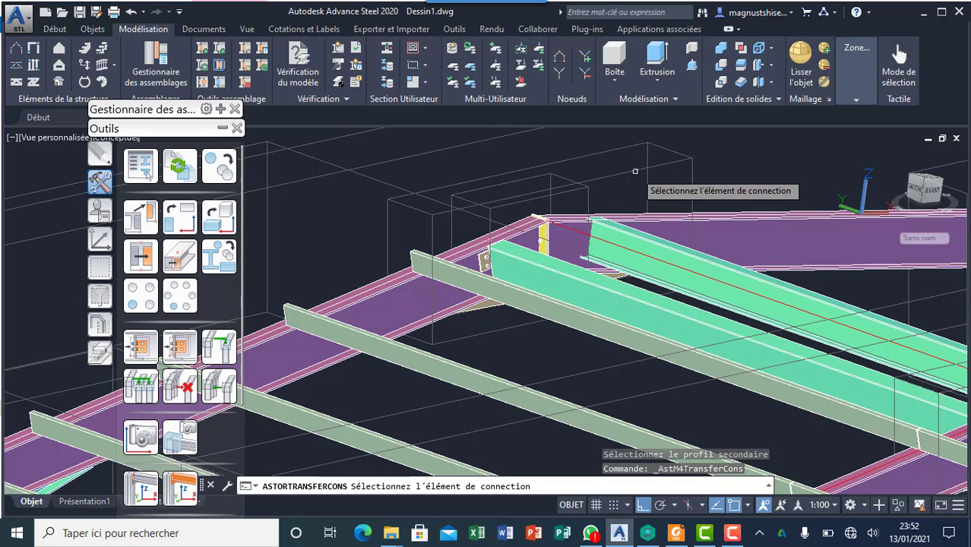
left_click(523, 200)
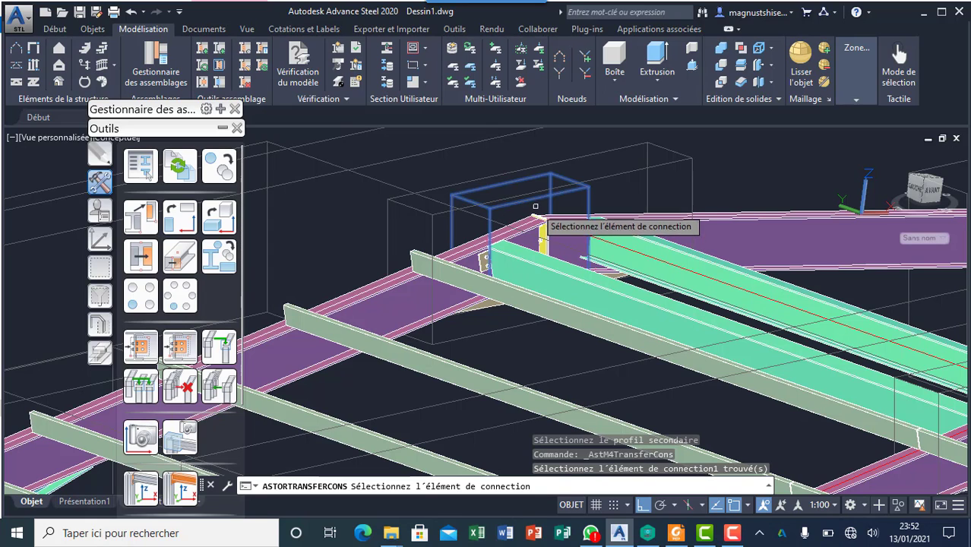
key("Return")
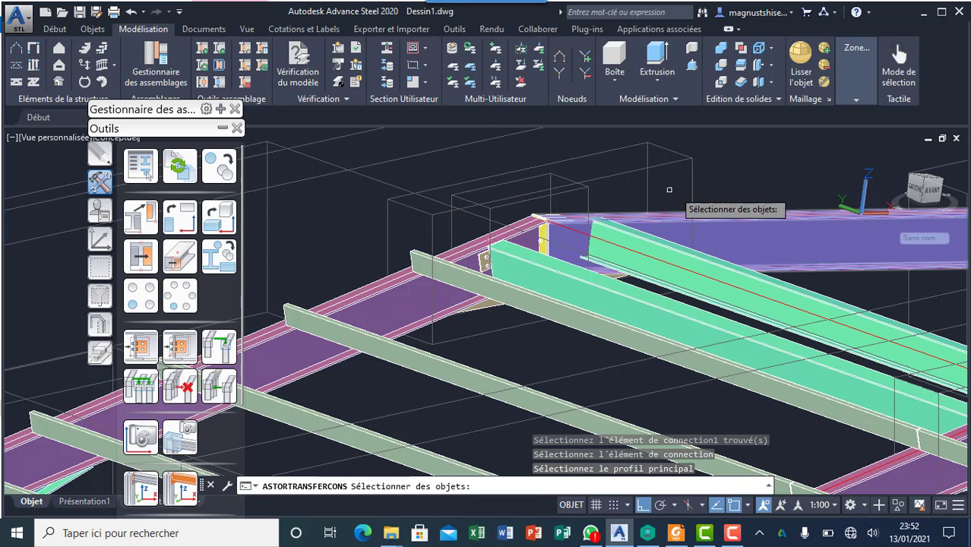
left_click(716, 219)
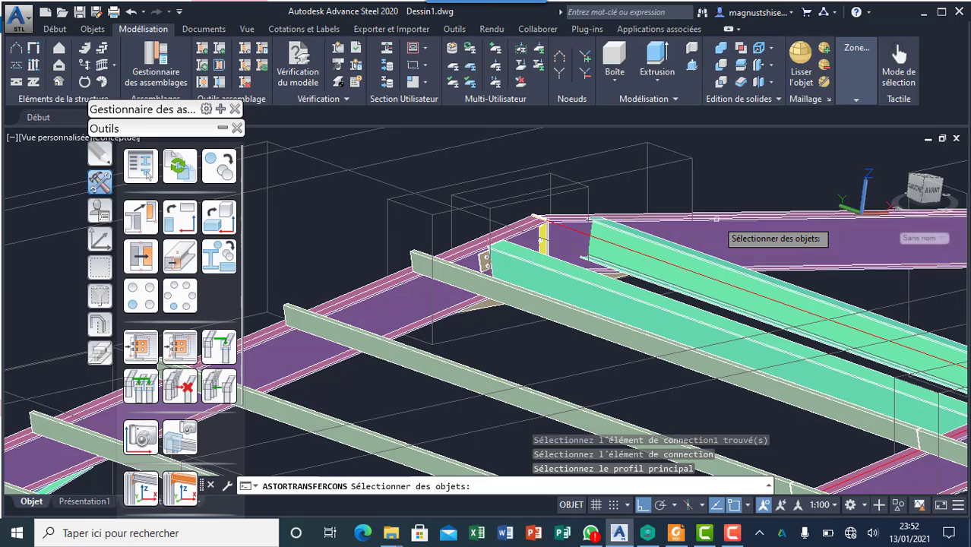
key("Return")
left_click(696, 249)
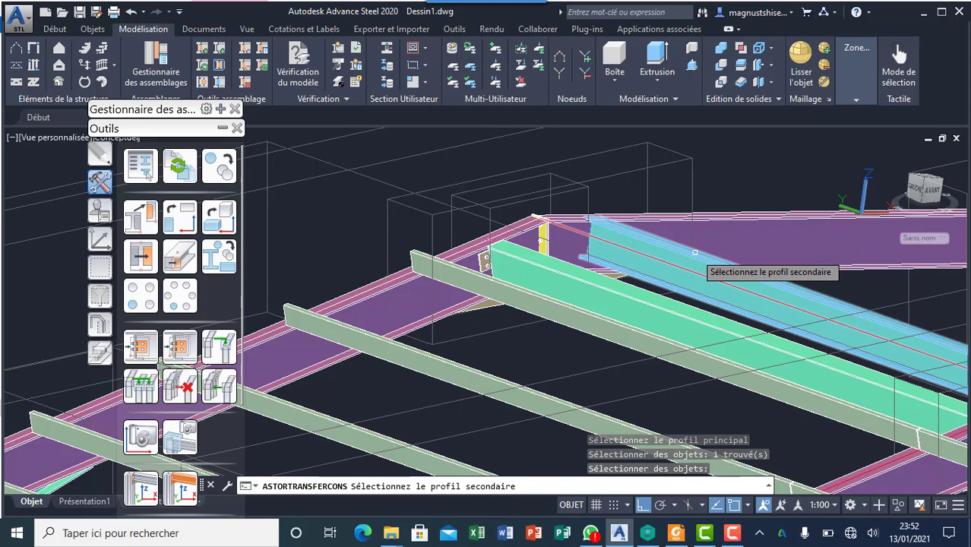
key("Return")
Step: Copy the single-sided end plate joint to the opposite end frame's far rafter and the beam on the far side of the ridge
scroll(571, 253, "down", 5)
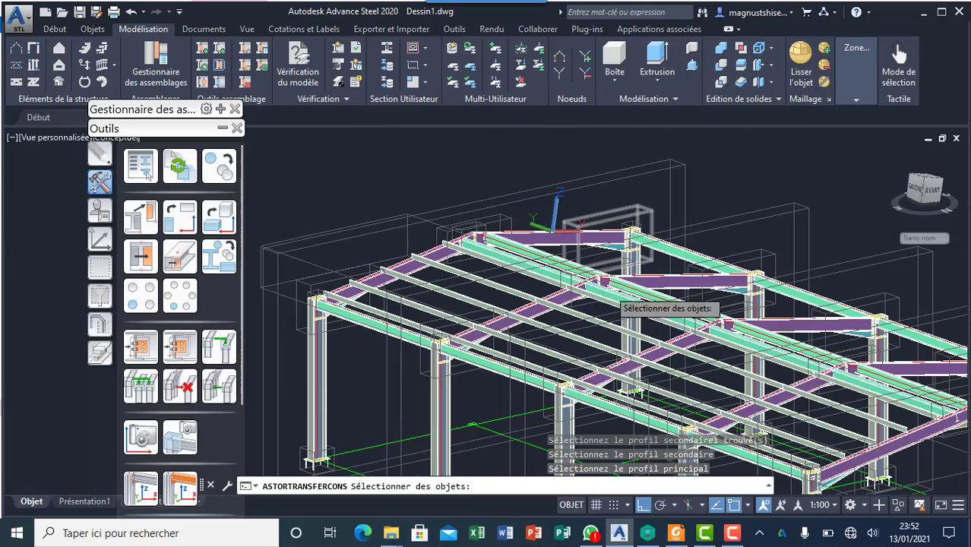
scroll(525, 255, "down", 3)
scroll(716, 310, "up", 5)
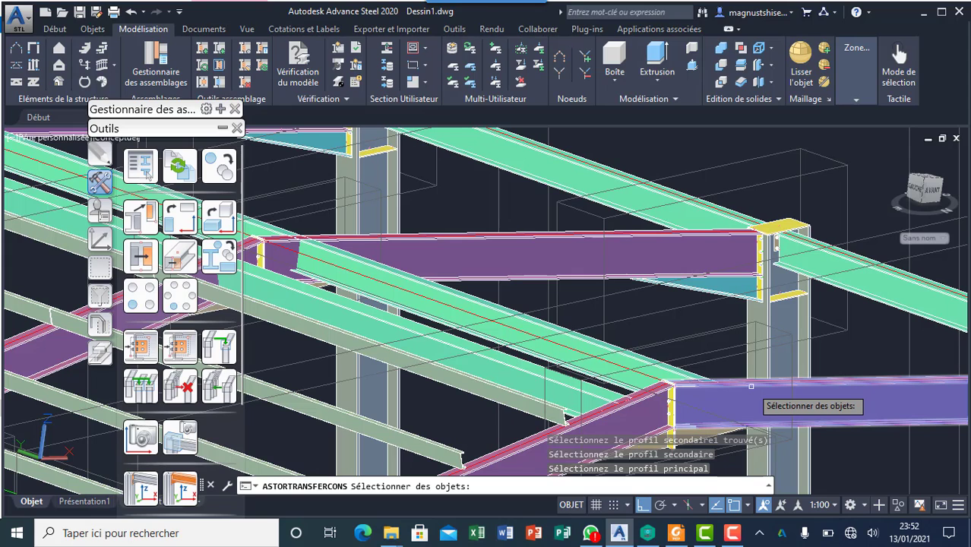
scroll(751, 386, "up", 2)
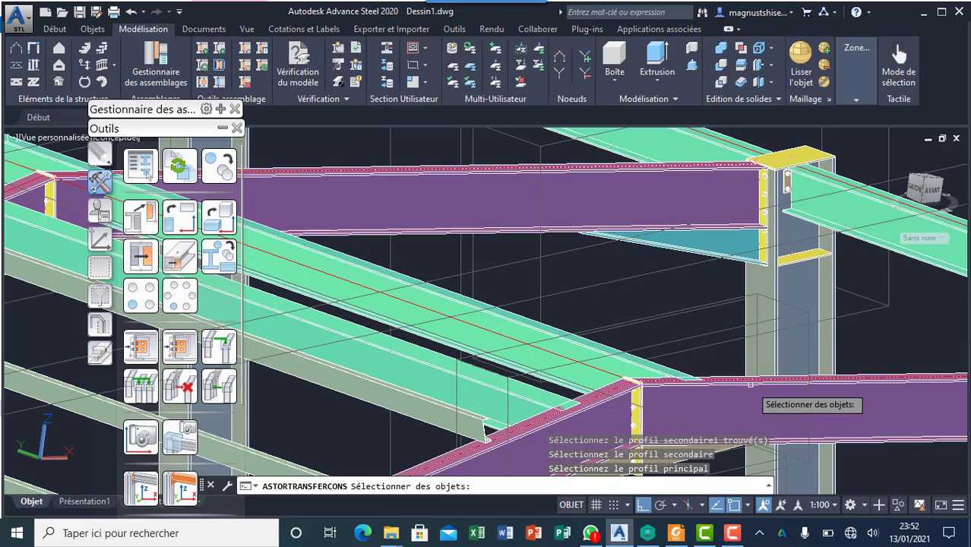
left_click(752, 383)
key("Return")
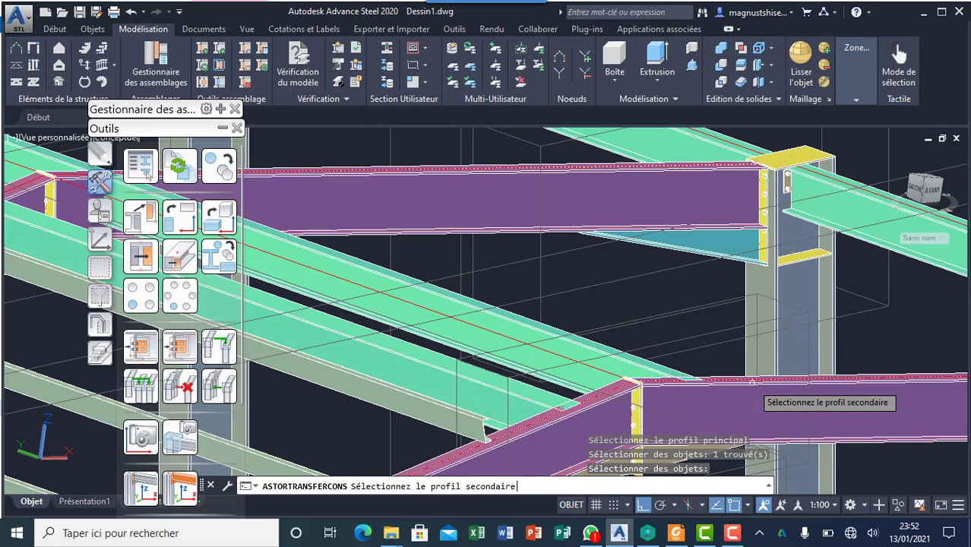
left_click(660, 370)
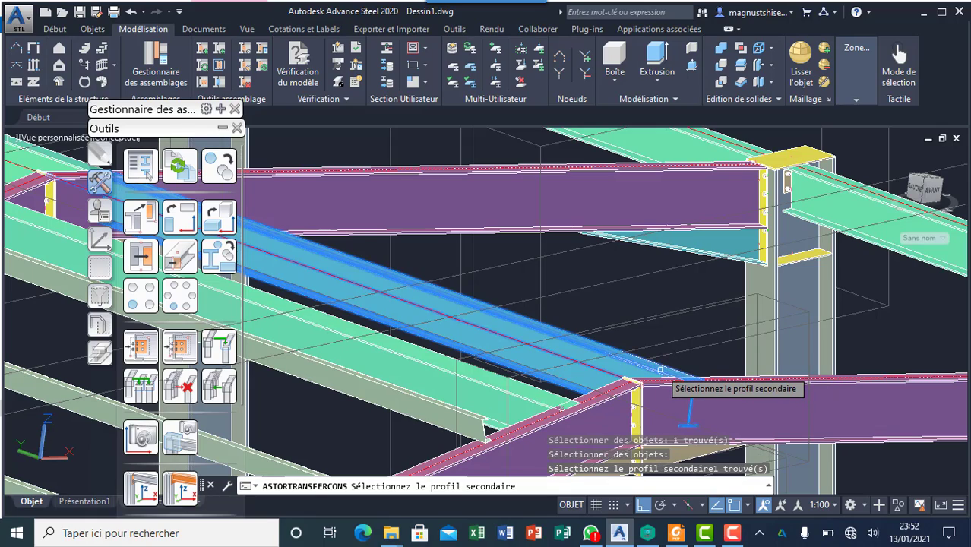
key("Return")
Step: Copy the single-sided end plate joint to the opposite end frame's near rafter and the beam on the near side of the ridge
scroll(713, 356, "down", 3)
scroll(713, 357, "up", 2)
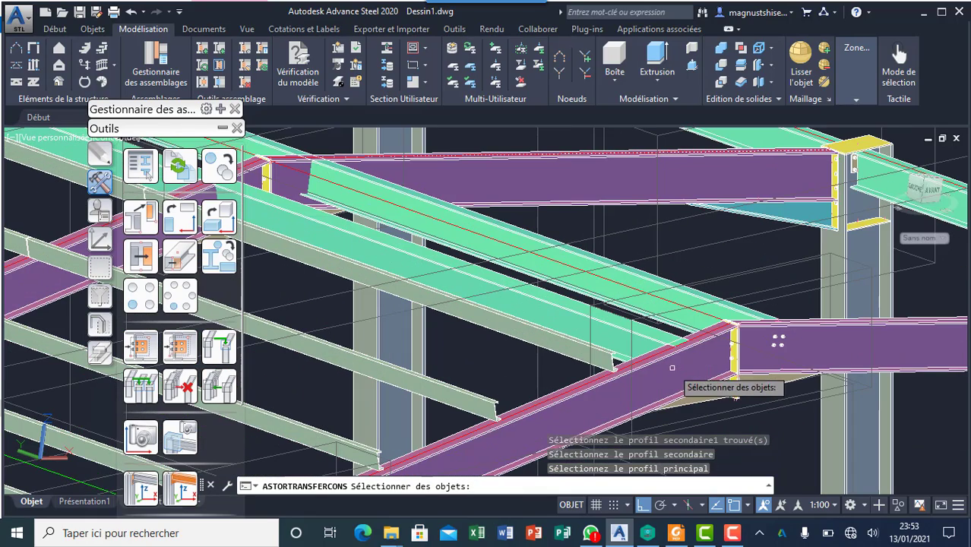
left_click(644, 362)
key("Return")
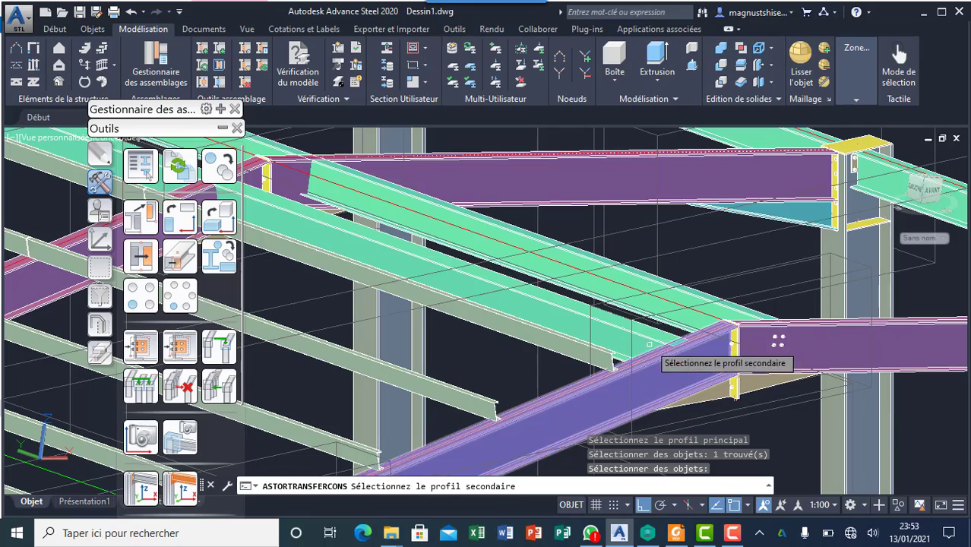
left_click(650, 339)
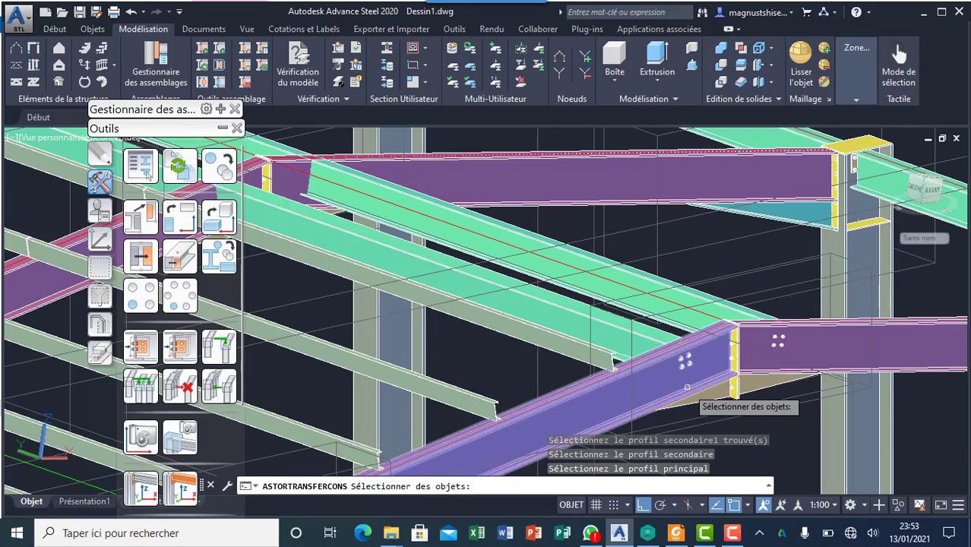
Step: Try a double end plate joint between the second frame's near rafter and the beams on both its sides, and undo back past the copied joints
scroll(684, 365, "down", 5)
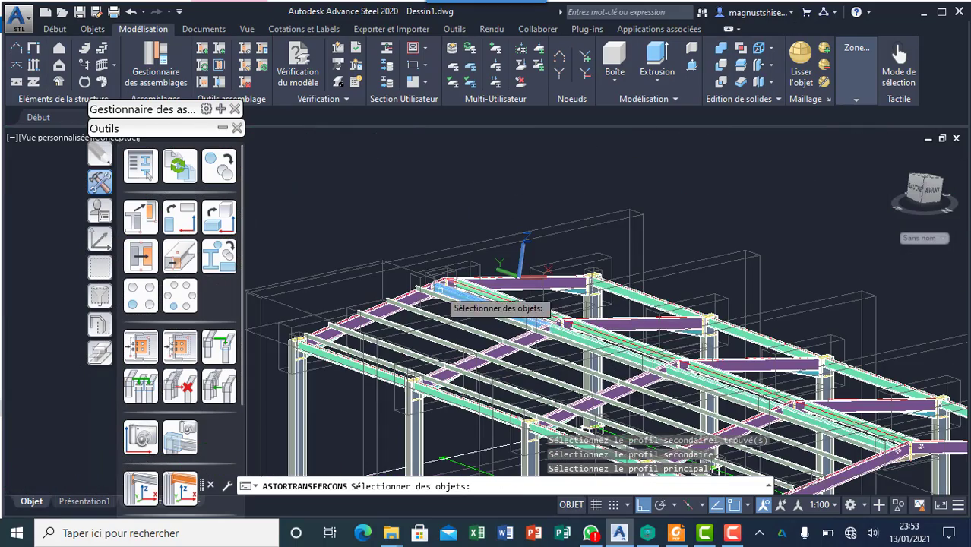
scroll(406, 285, "up", 2)
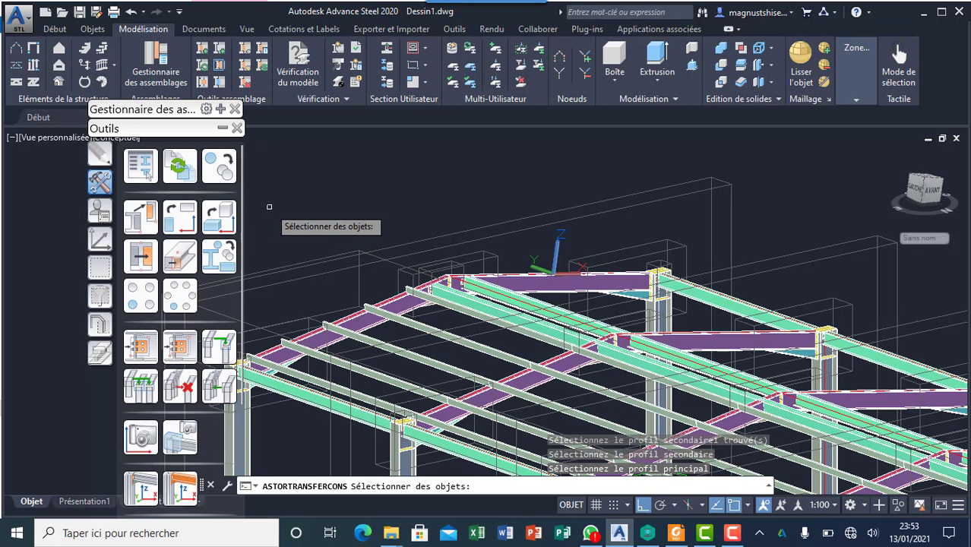
mouse_move(224, 113)
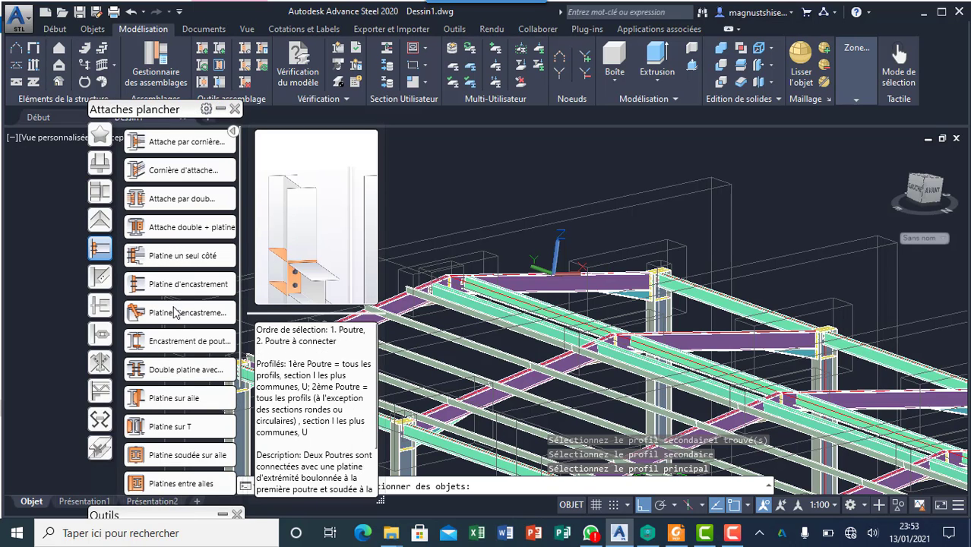
left_click(180, 369)
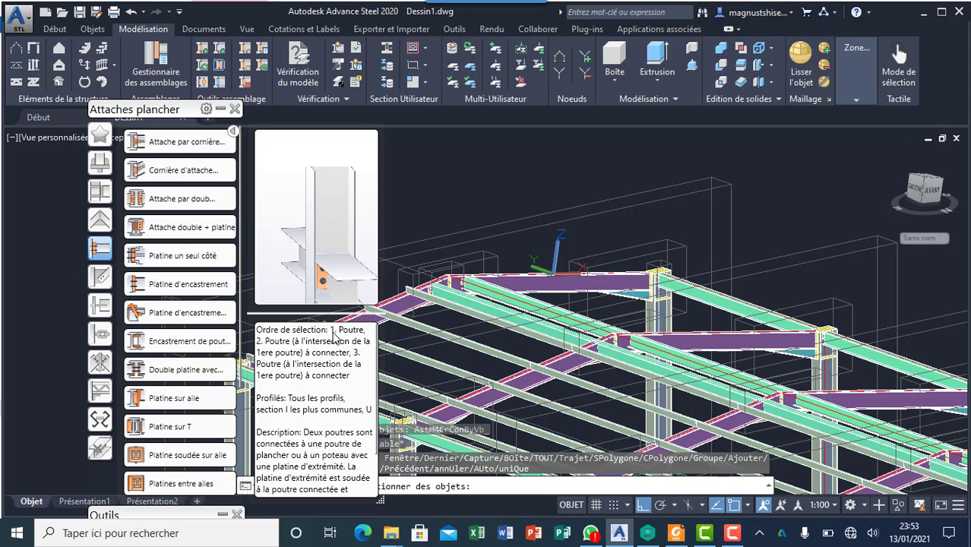
scroll(590, 339, "up", 4)
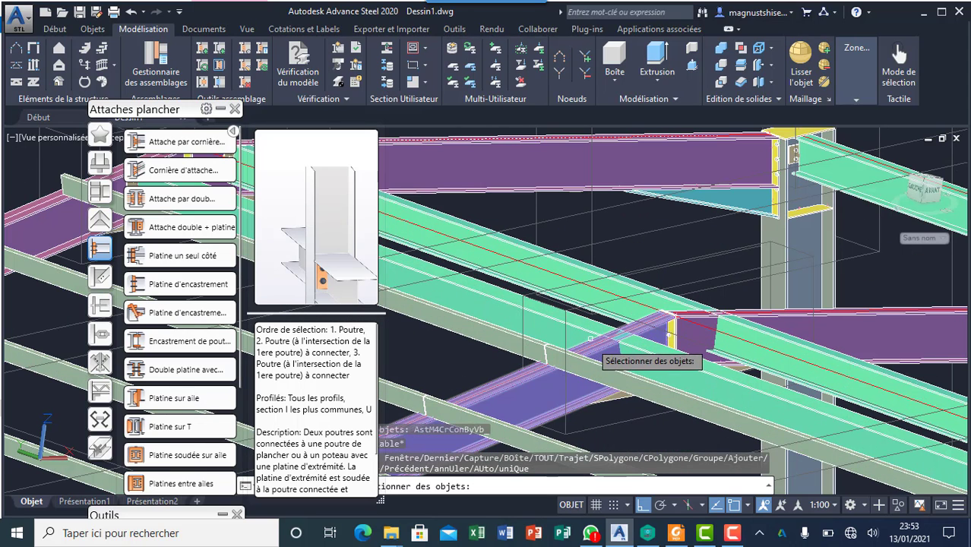
left_click(528, 375)
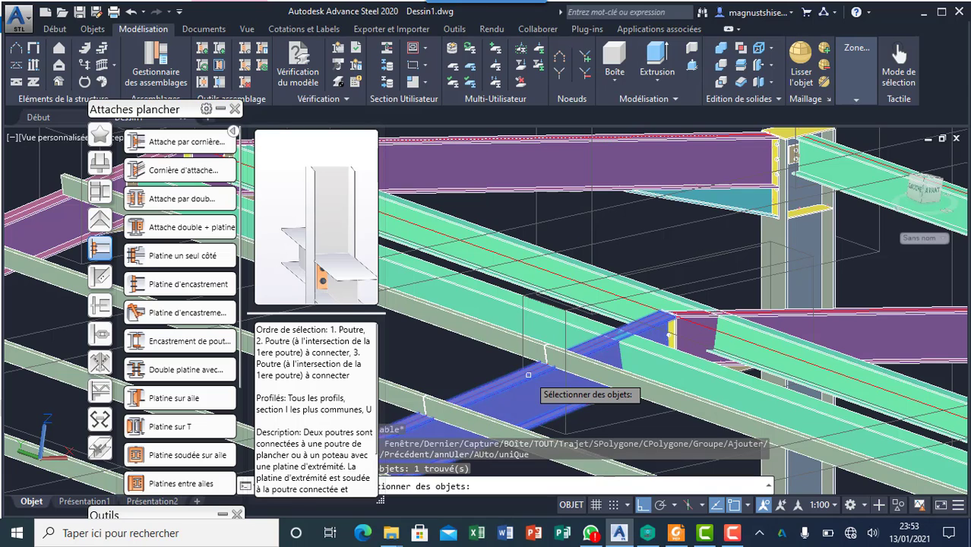
key("Return")
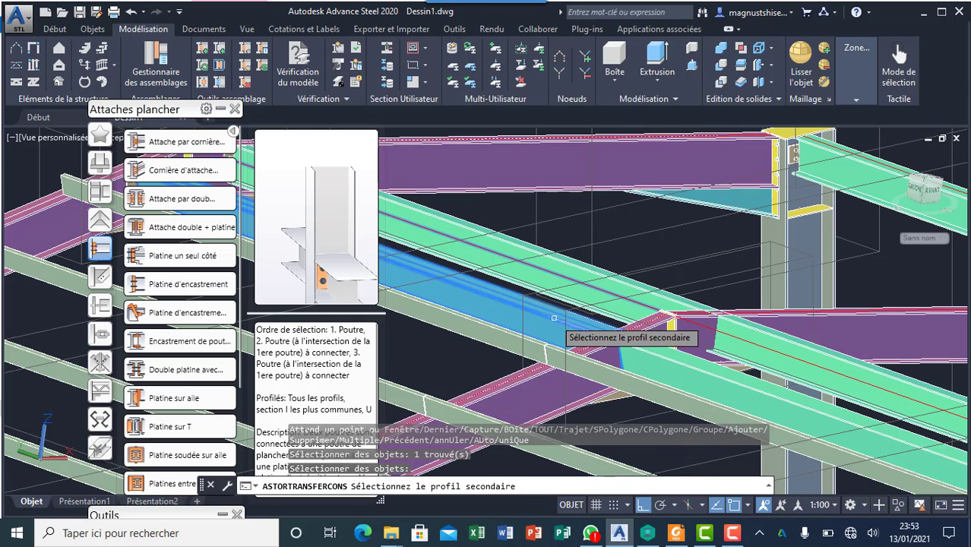
left_click(554, 317)
key("Return")
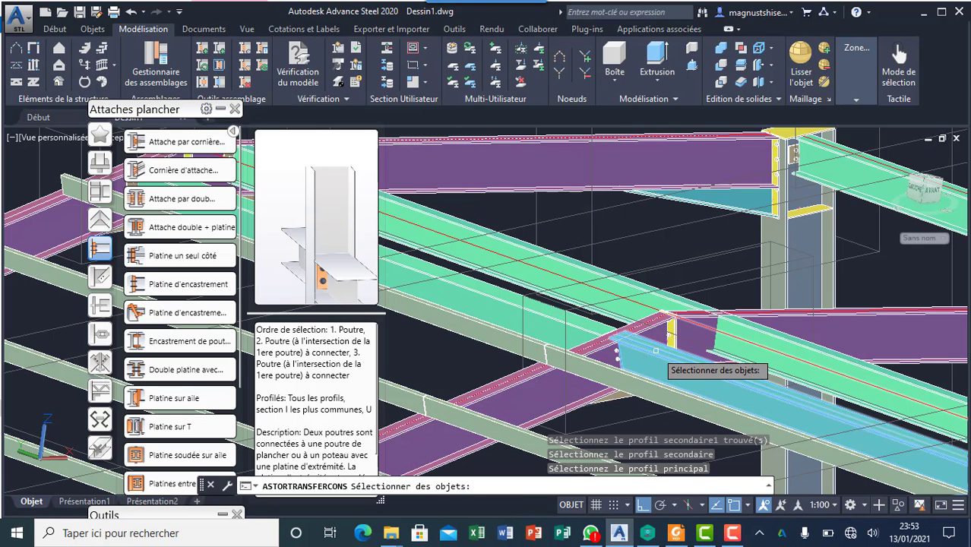
left_click(655, 351)
key("Return")
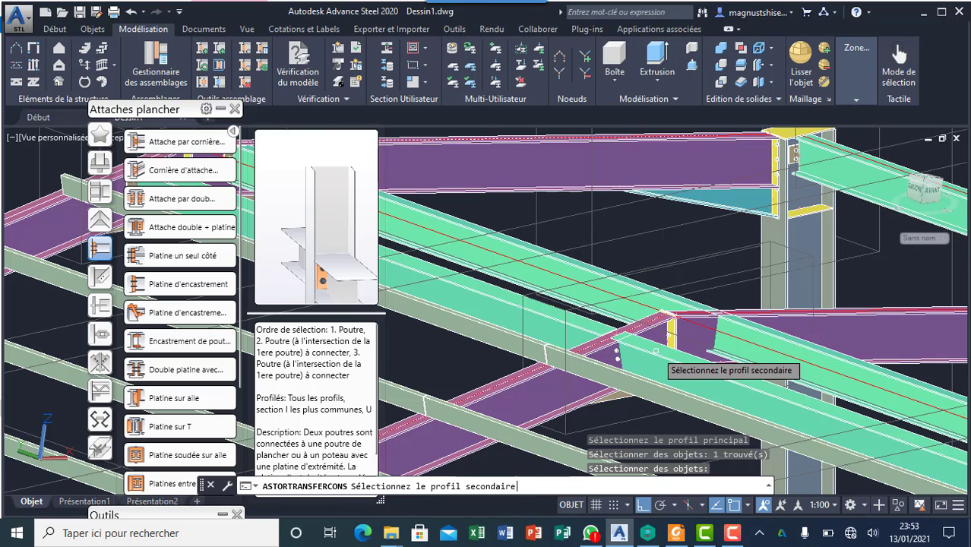
left_click(131, 13)
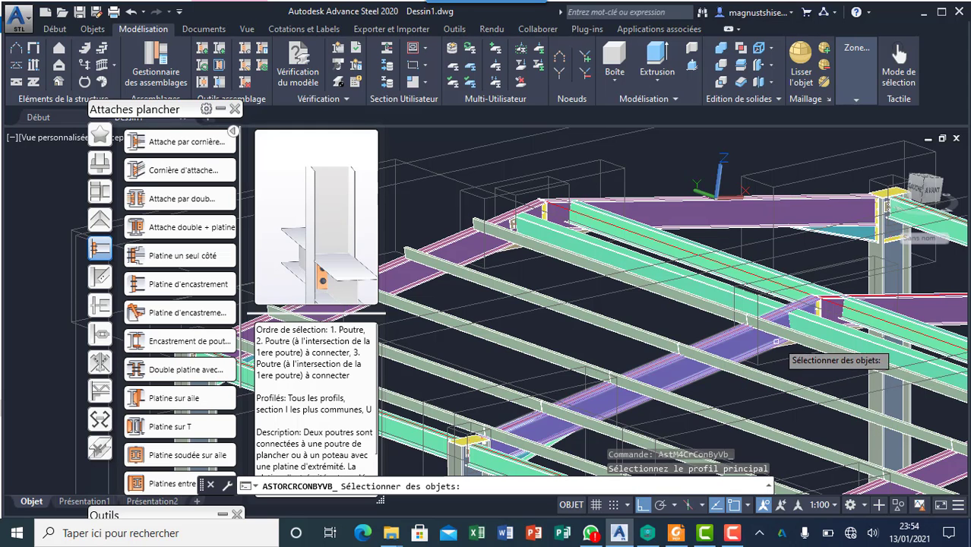
Step: Create a double end plate joint with the second frame's near rafter as main profile and the ridge-side beams on both its sides as secondaries
scroll(789, 317, "up", 4)
left_click(737, 307)
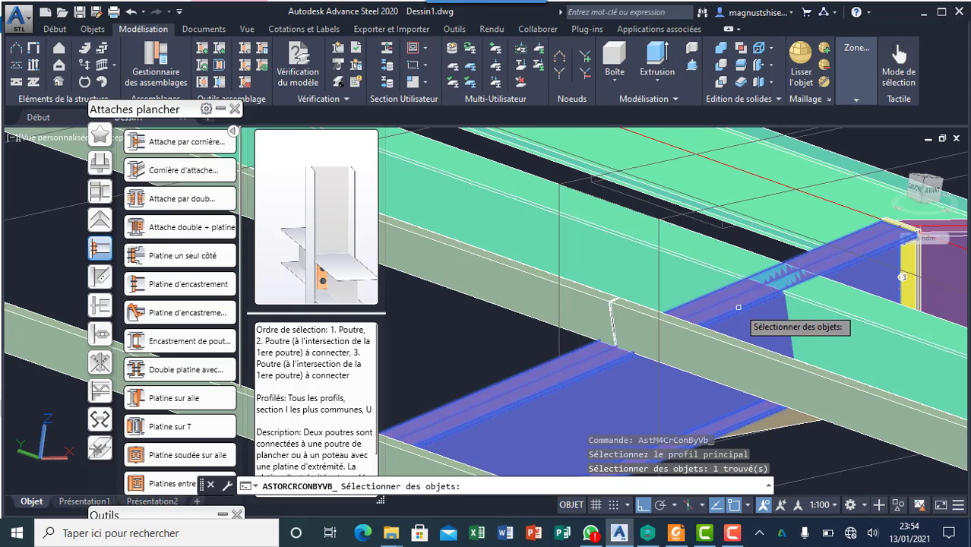
key("Return")
left_click(720, 267)
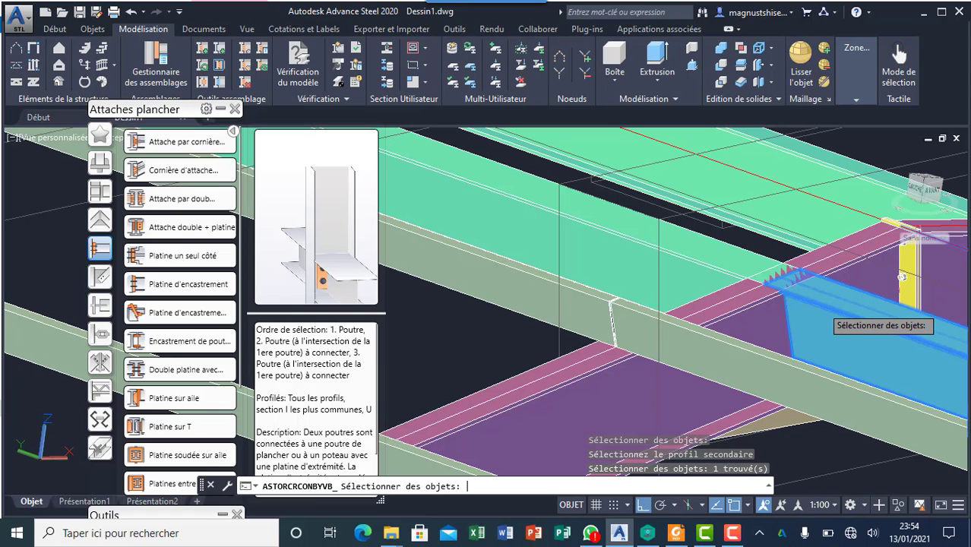
key("Return")
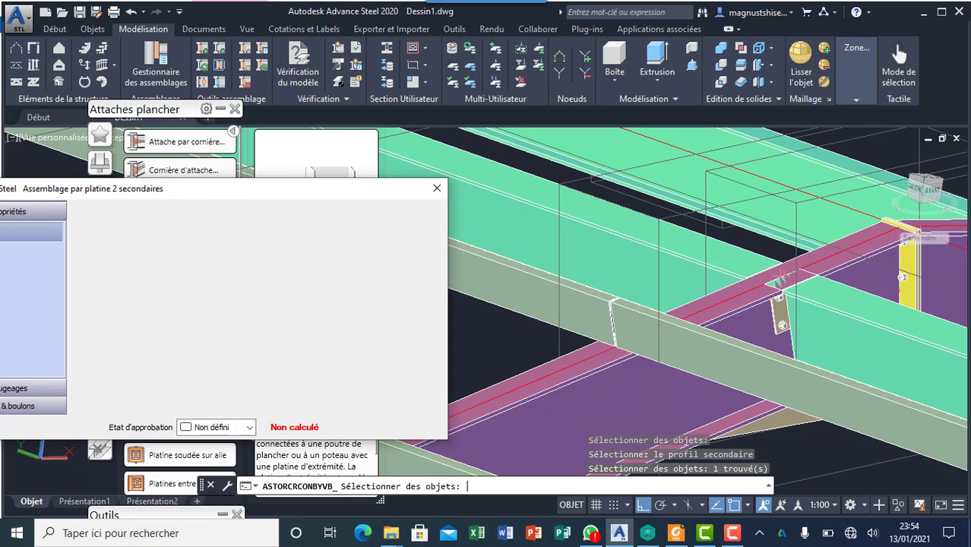
left_click(437, 189)
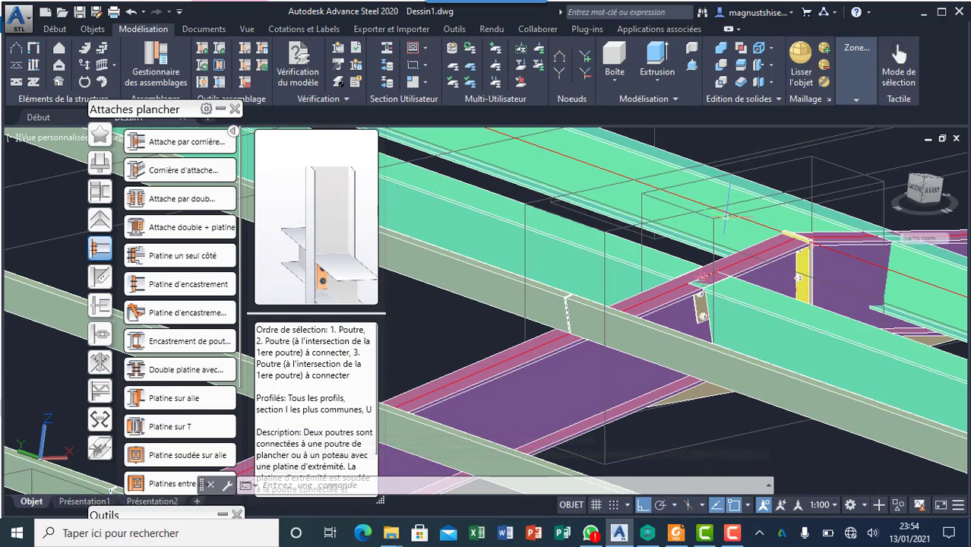
Step: Copy the double end plate joint to the second frame's far rafter and the beams on both its sides, on the far side of the ridge
left_click(668, 240)
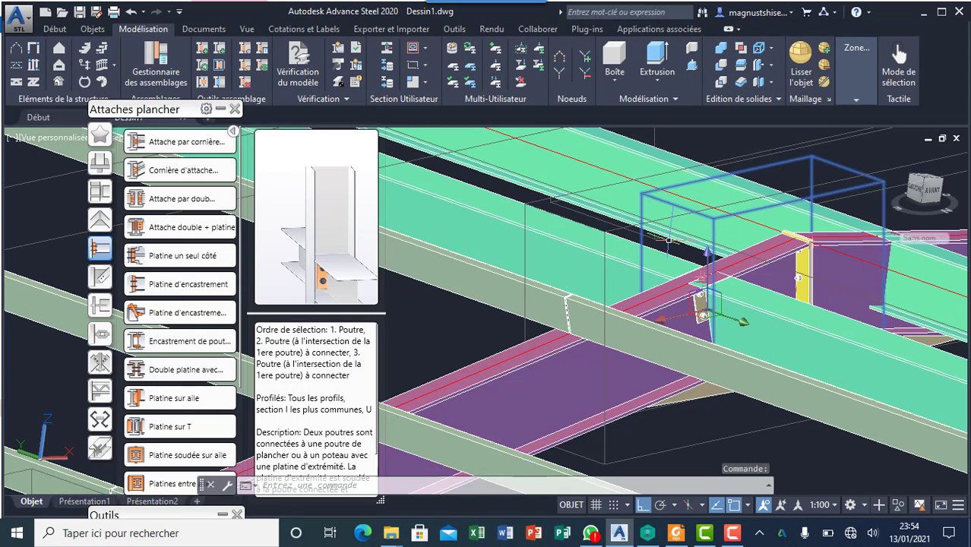
left_click(220, 110)
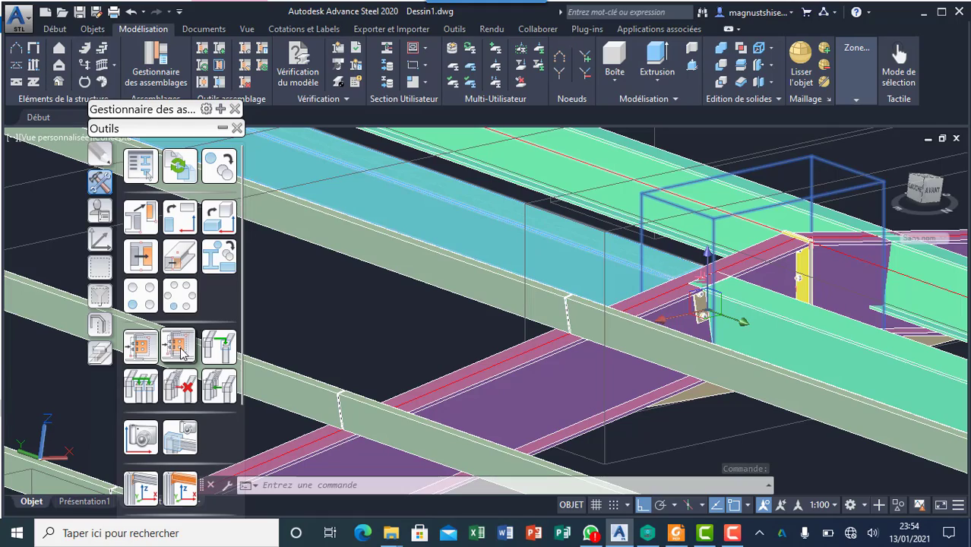
left_click(141, 346)
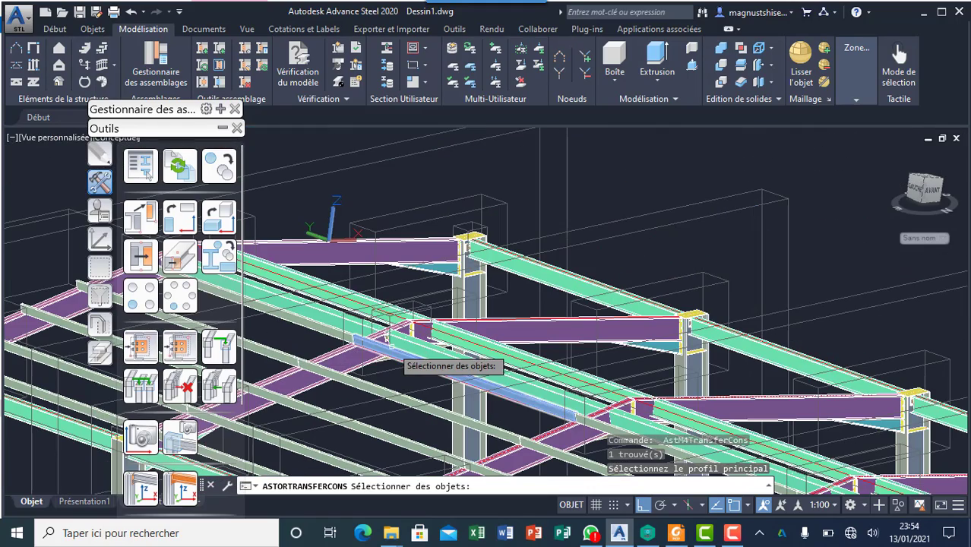
scroll(330, 333, "up", 4)
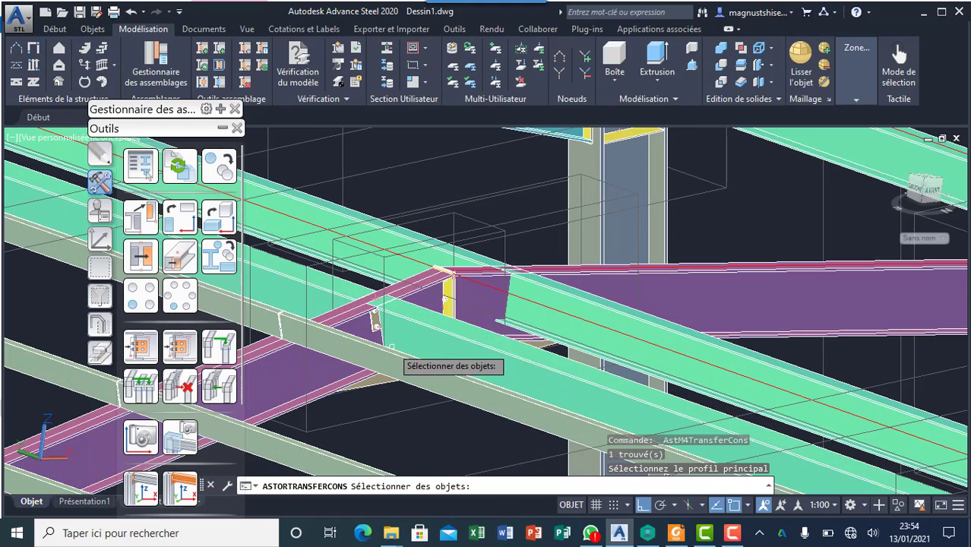
left_click(579, 268)
key("Return")
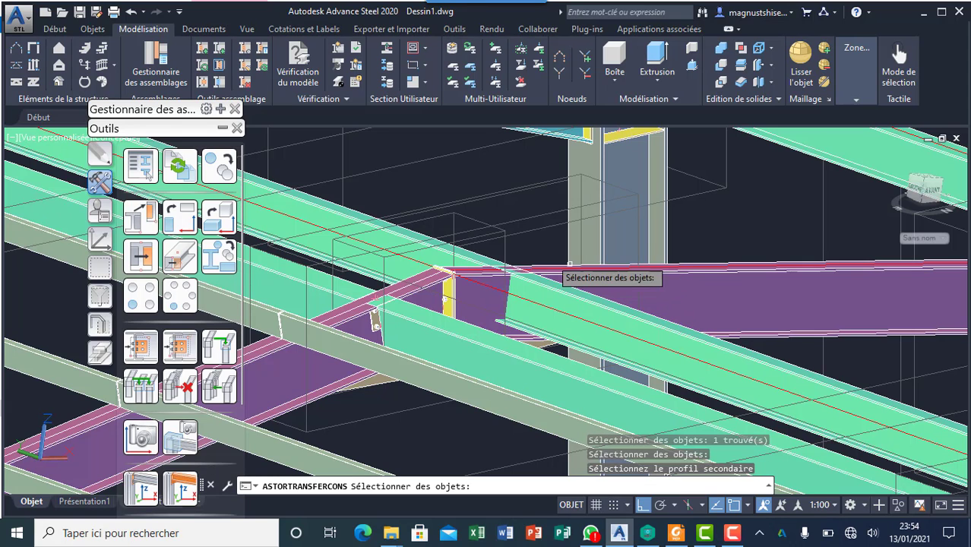
left_click(530, 281)
key("Return")
Step: Copy the double end plate joint to the third frame's far rafter and the far ridge-side beams on both its sides
scroll(437, 258, "down", 3)
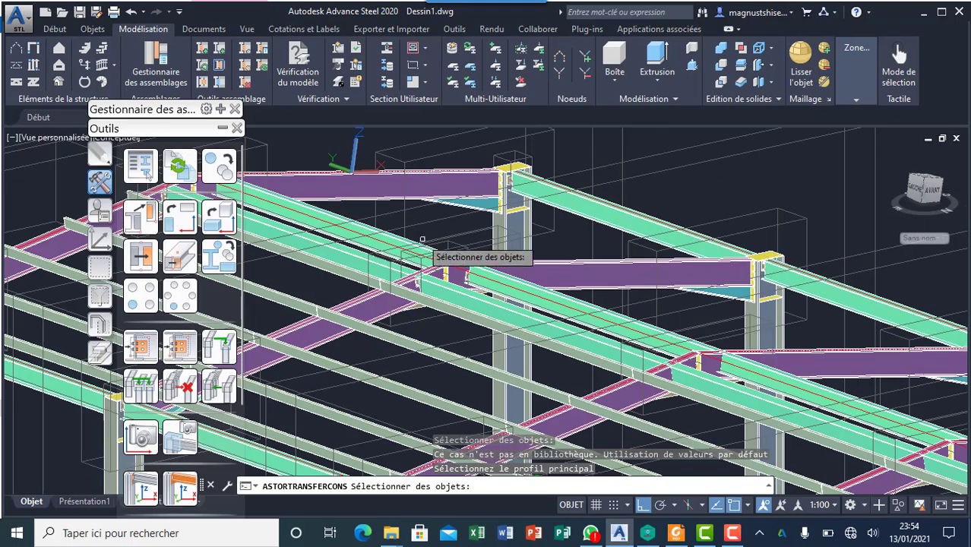
left_click(790, 354)
key("Return")
scroll(703, 348, "up", 4)
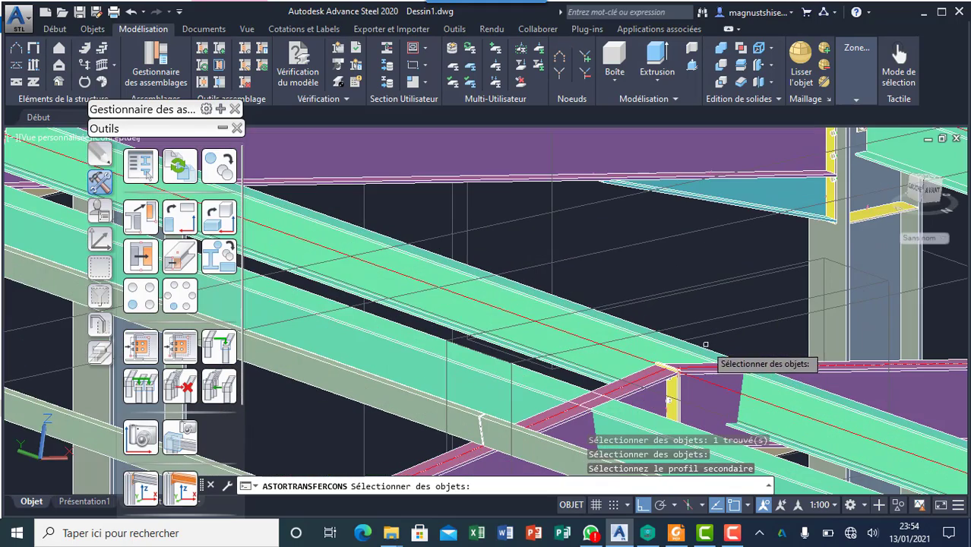
left_click(693, 352)
key("Return")
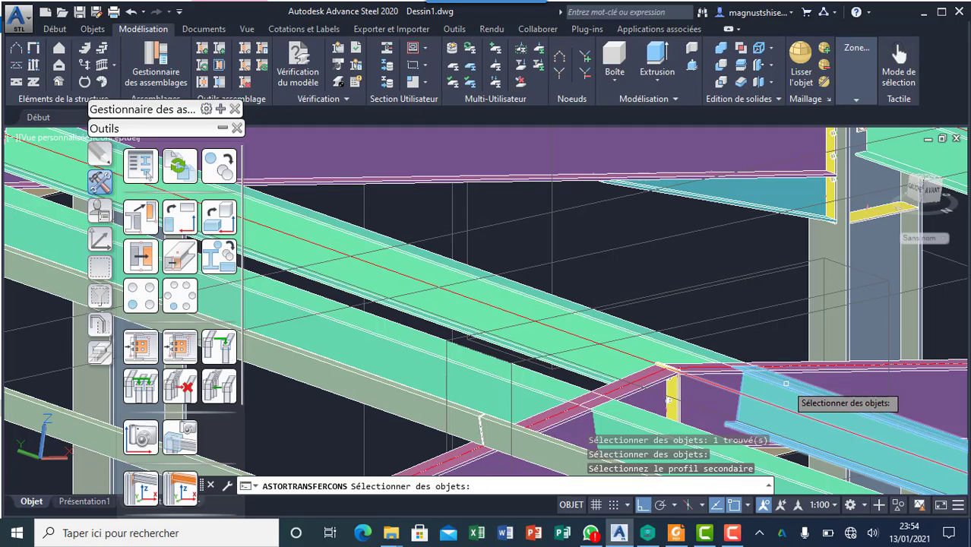
left_click(775, 382)
key("Return")
Step: Copy the double end plate joint to the third frame's near rafter and the near ridge-side beams on both its sides
scroll(733, 339, "down", 3)
scroll(698, 316, "up", 2)
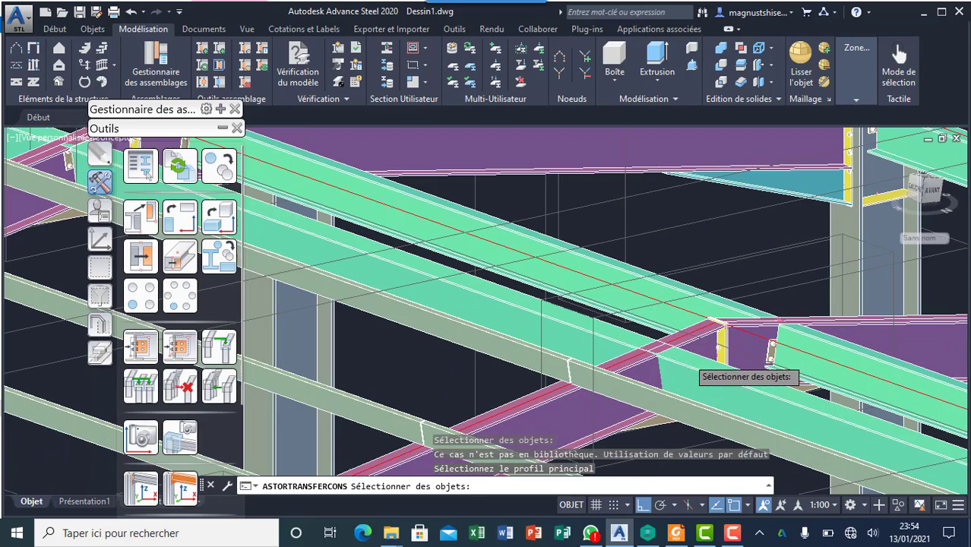
left_click(637, 364)
key("Return")
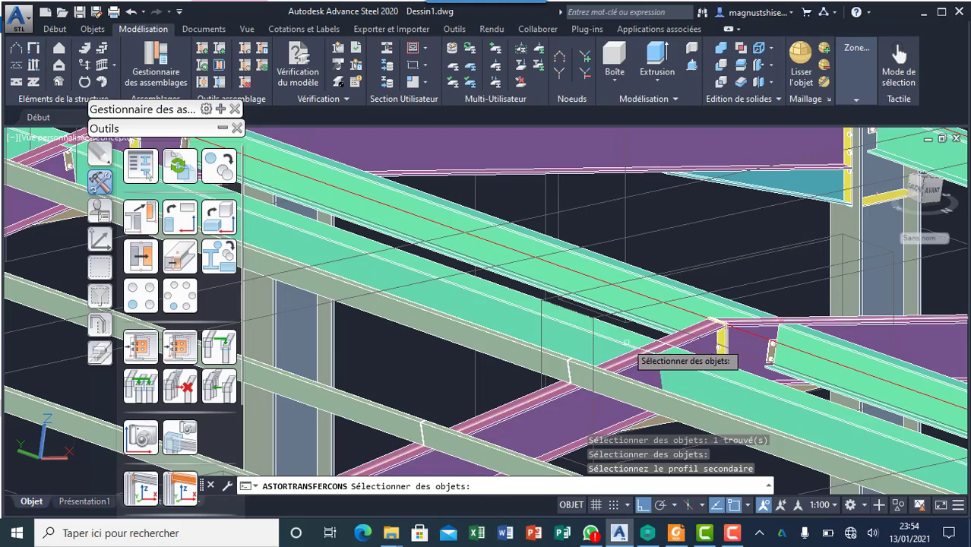
left_click(623, 340)
key("Return")
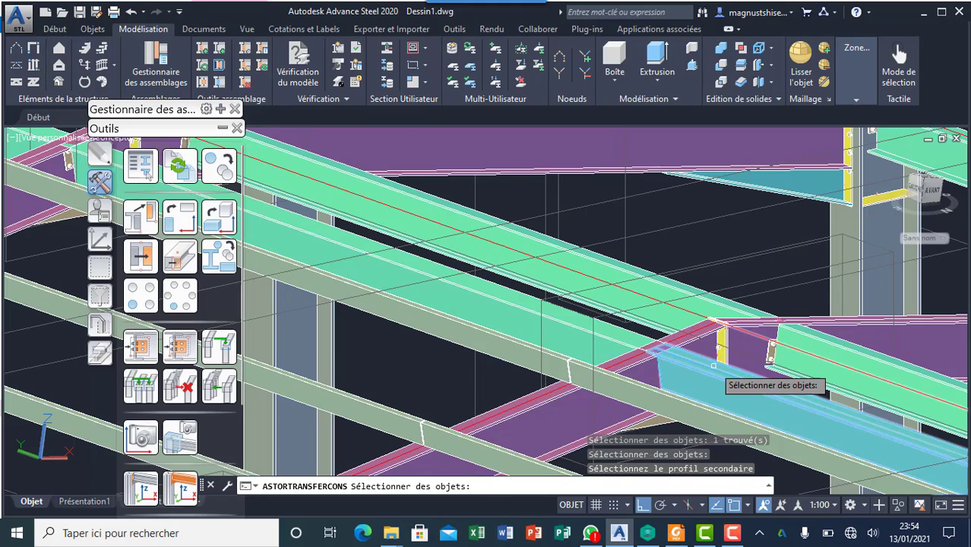
Step: Copy the double end plate joint to the fourth frame's far rafter and the far ridge-side beams on both its sides
scroll(532, 331, "down", 3)
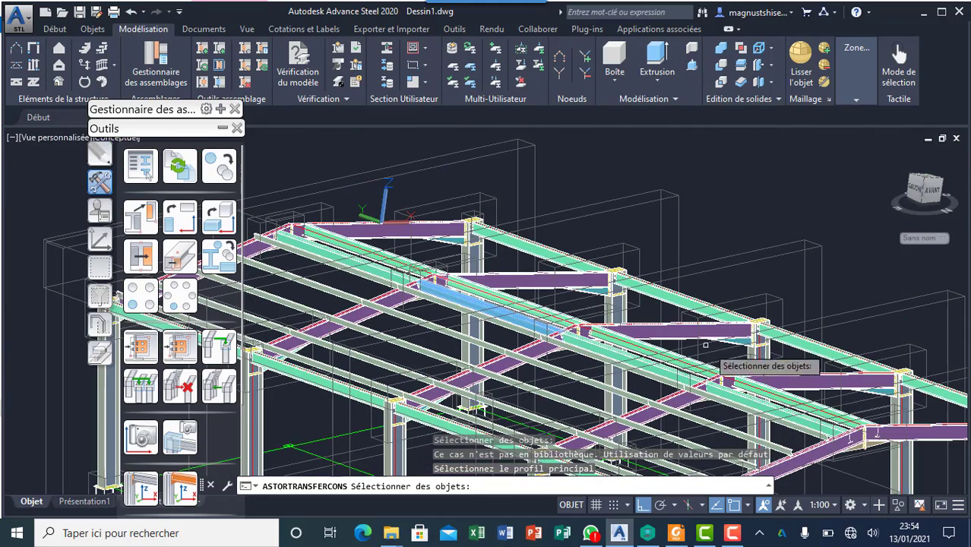
scroll(760, 376, "up", 3)
left_click(791, 361)
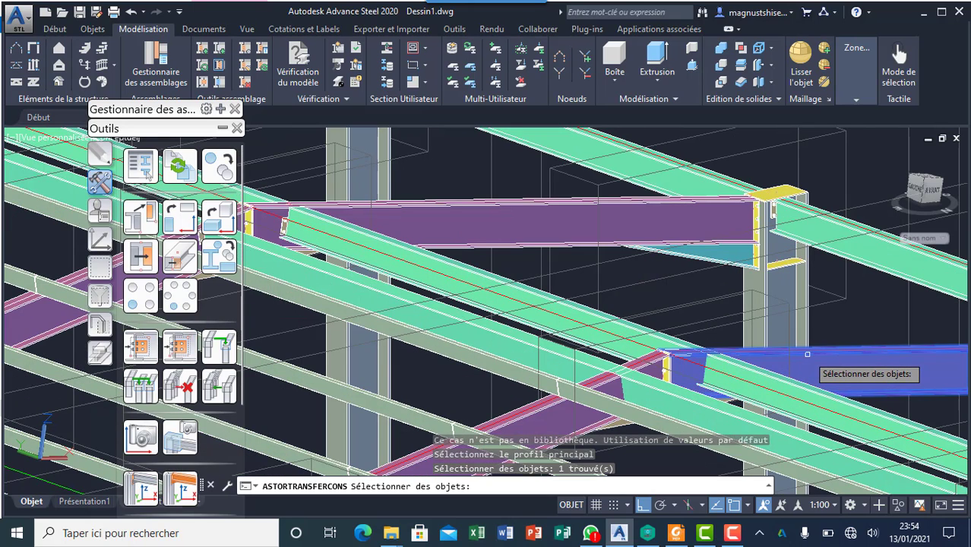
key("Return")
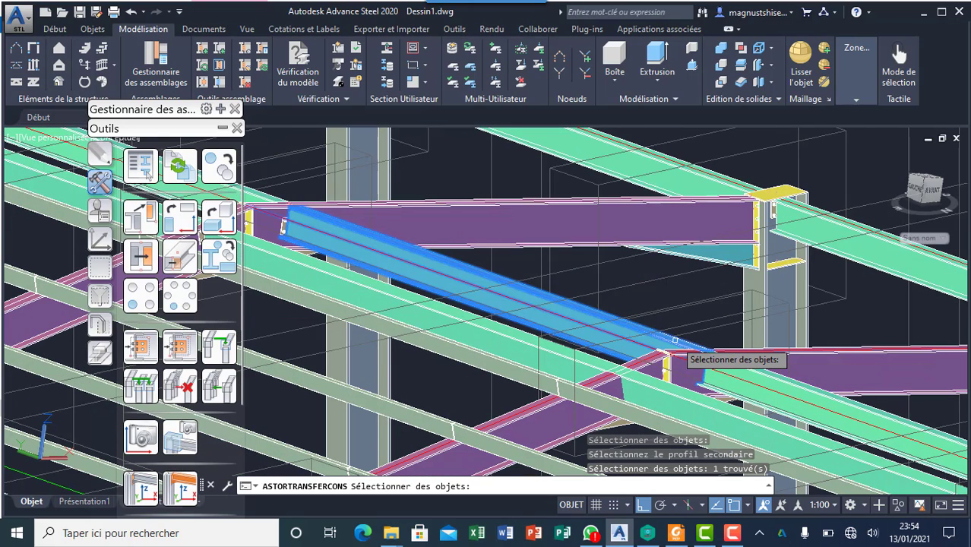
left_click(761, 365)
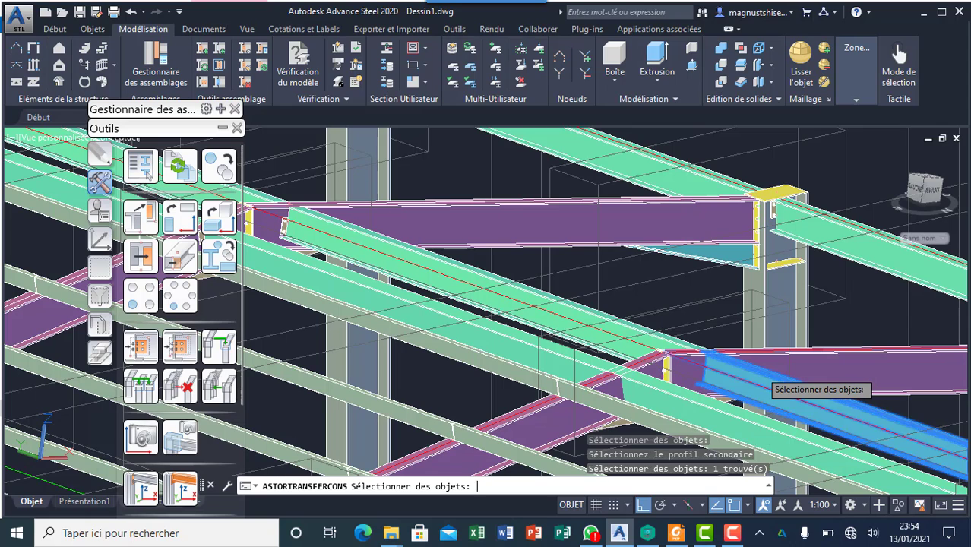
key("Return")
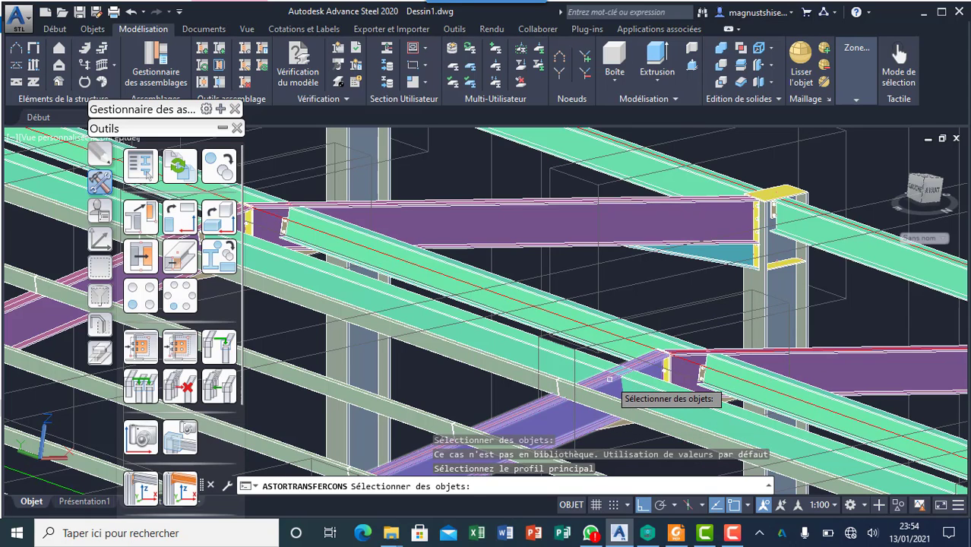
Step: Copy the double end plate joint to the fourth frame's near rafter and the near ridge-side beams on both its sides
left_click(609, 378)
key("Return")
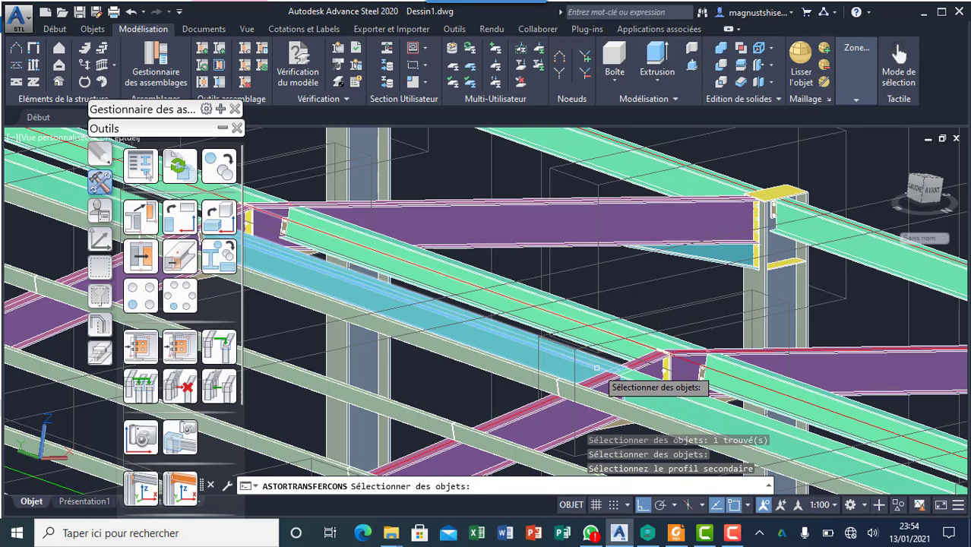
left_click(642, 384)
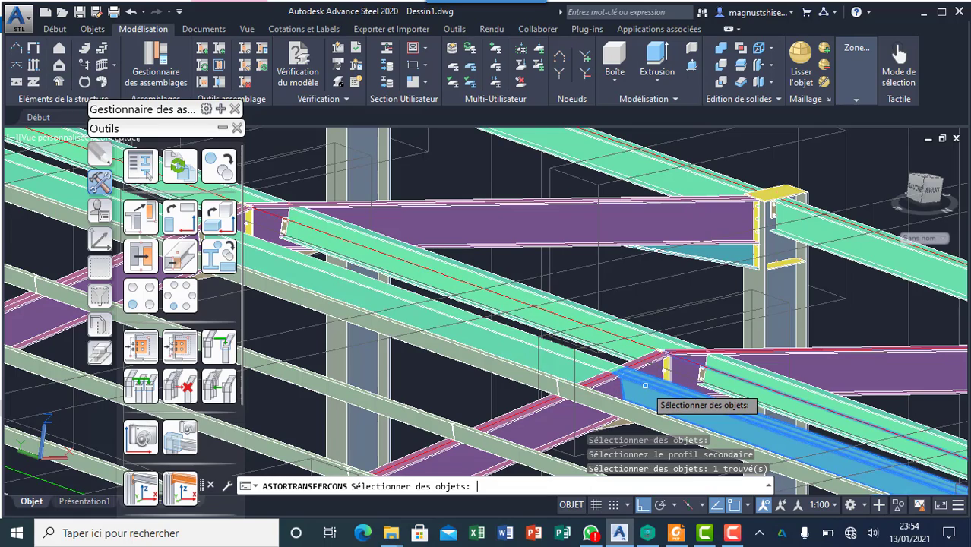
key("Return")
Step: Display the purlin joints (Attaches pannes) for connecting the purlins at the end frame's near eave
scroll(522, 351, "down", 5)
scroll(532, 352, "down", 3)
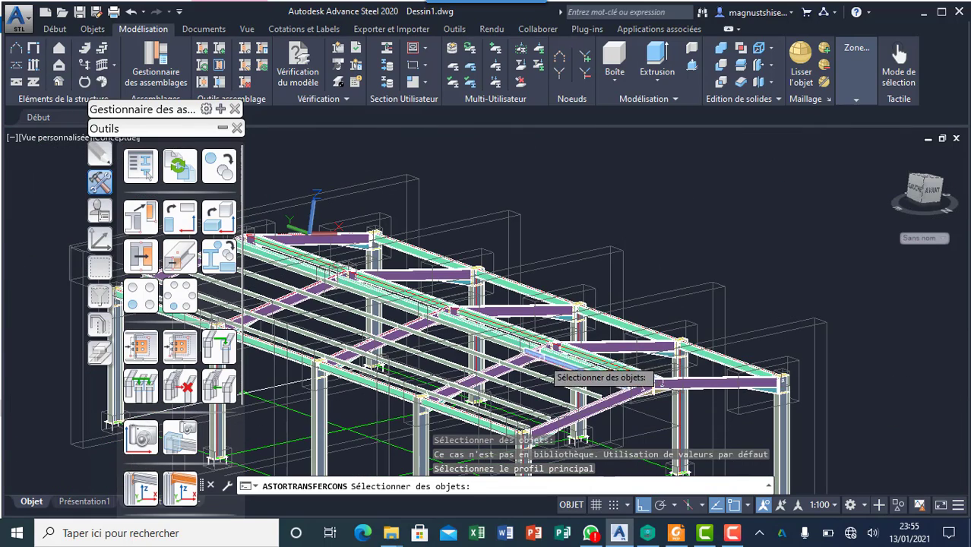
scroll(668, 361, "down", 2)
scroll(532, 338, "up", 4)
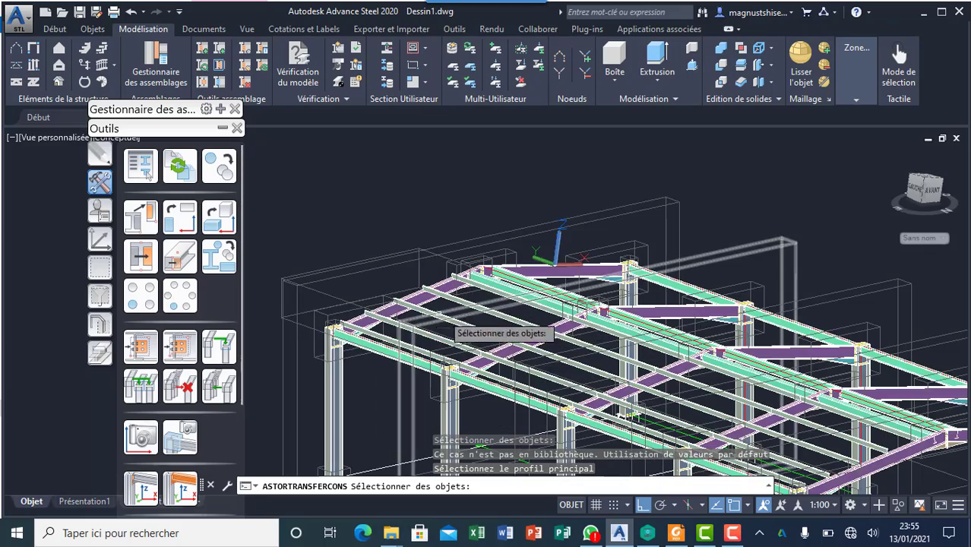
scroll(313, 364, "up", 3)
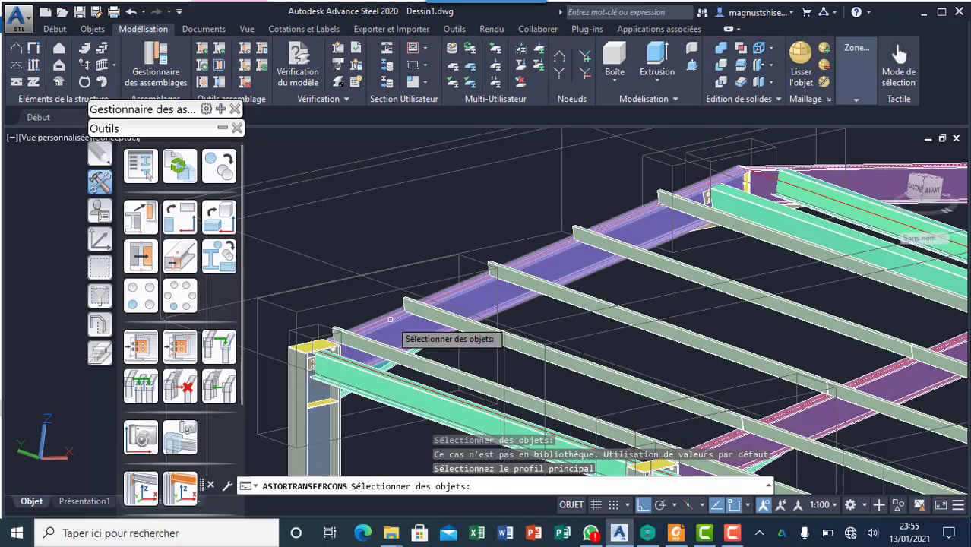
scroll(389, 319, "up", 3)
scroll(431, 285, "down", 4)
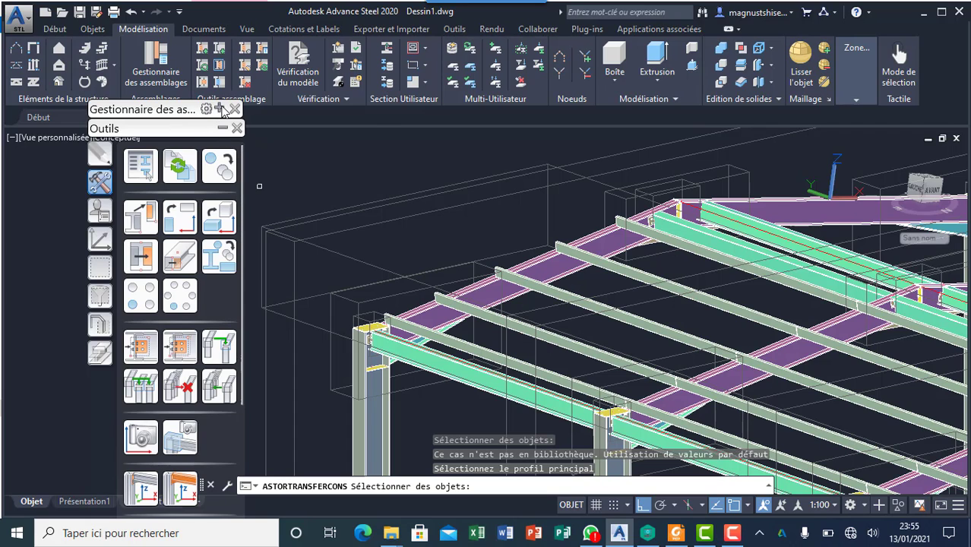
mouse_move(225, 110)
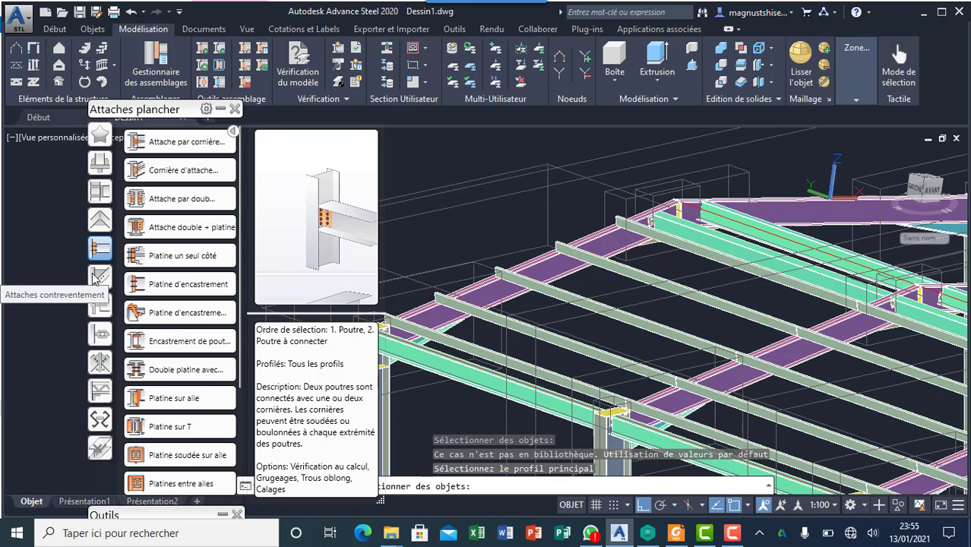
left_click(102, 366)
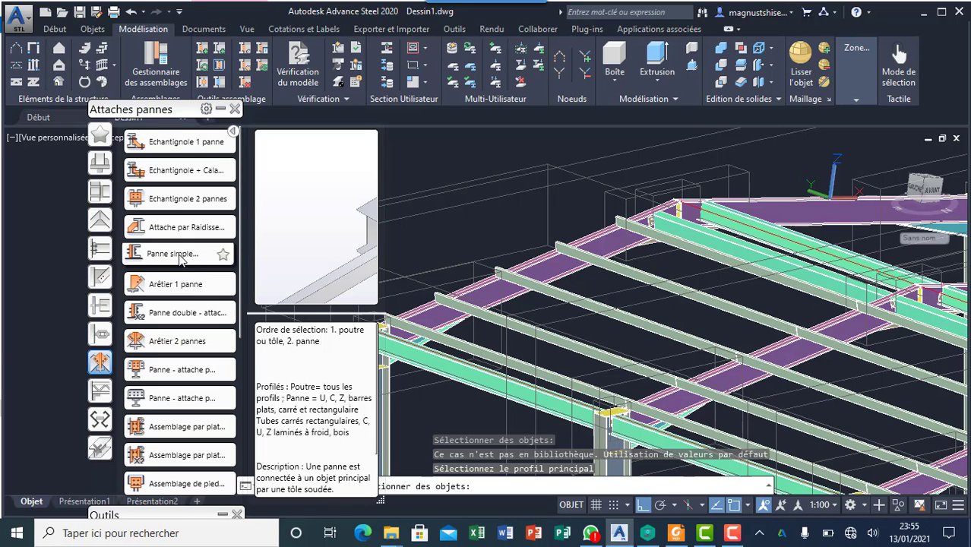
left_click(180, 259)
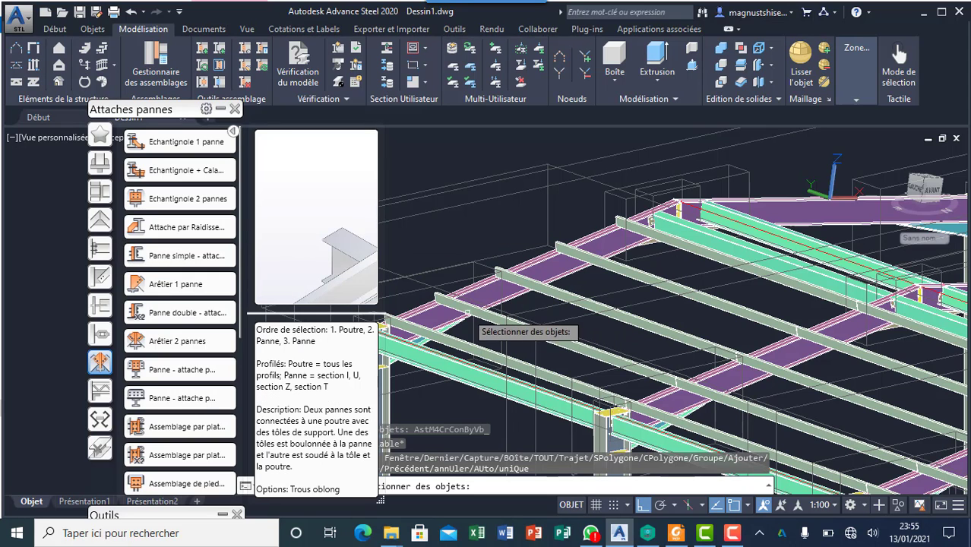
scroll(475, 358, "down", 3)
scroll(460, 365, "up", 6)
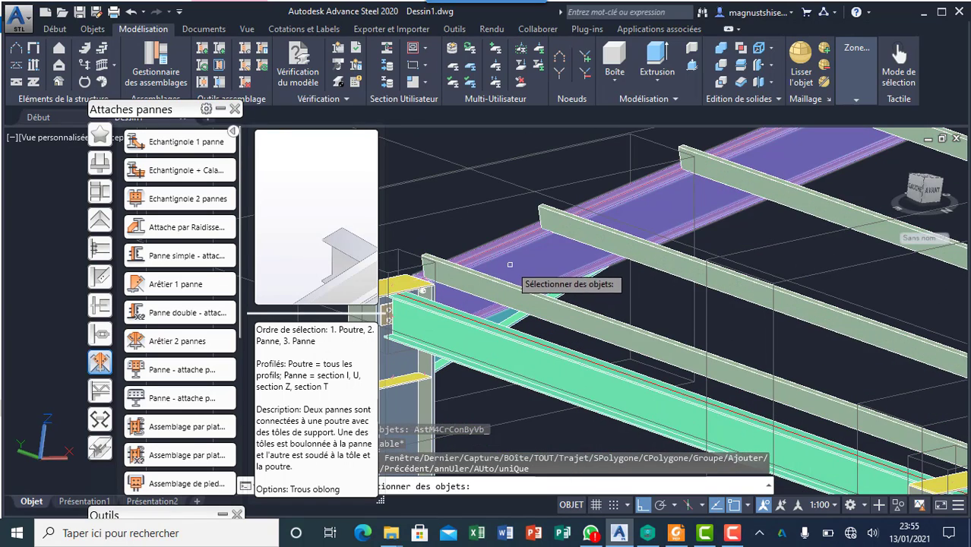
left_click(514, 247)
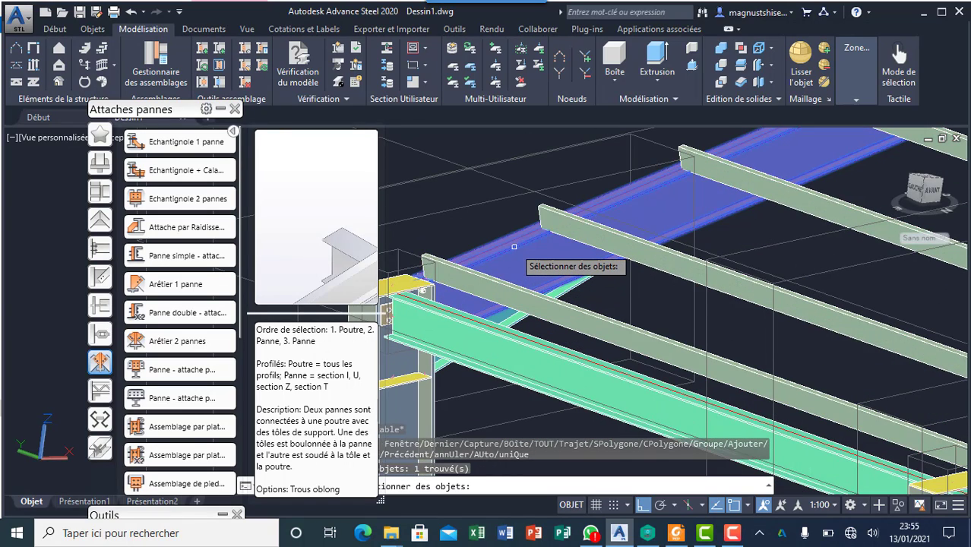
key("Return")
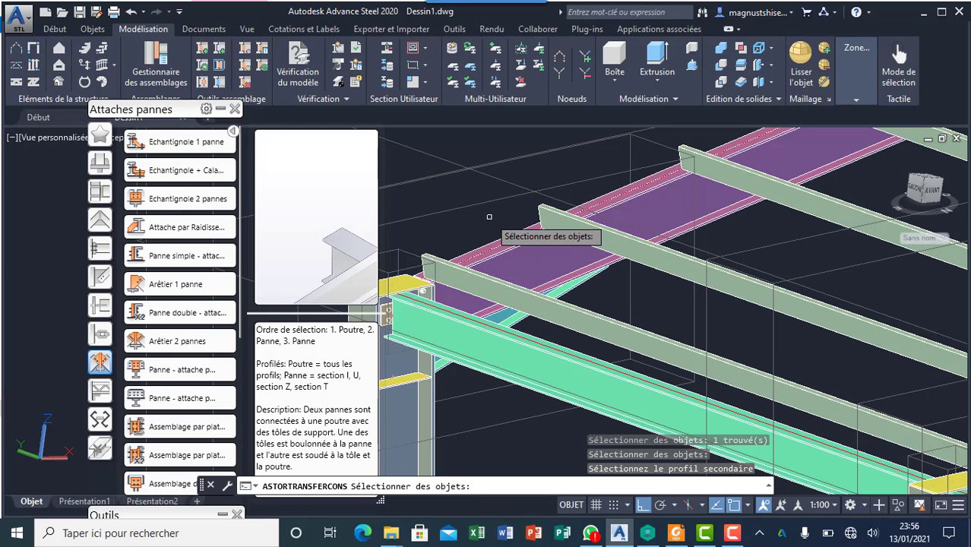
key("Escape")
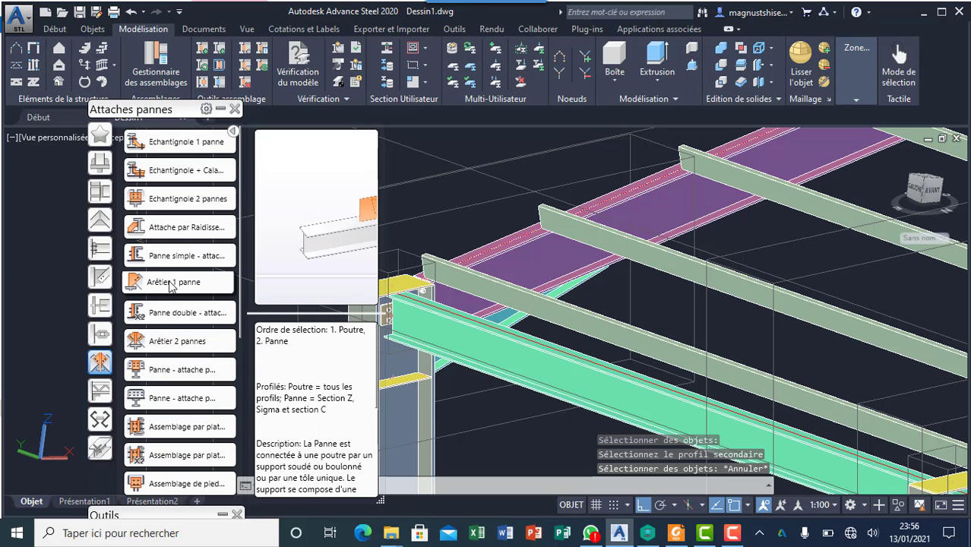
Step: Create a single-purlin welded vertical plate joint (Panne simple) with the end frame's near rafter as main profile and the lowest purlin as secondary
left_click(182, 258)
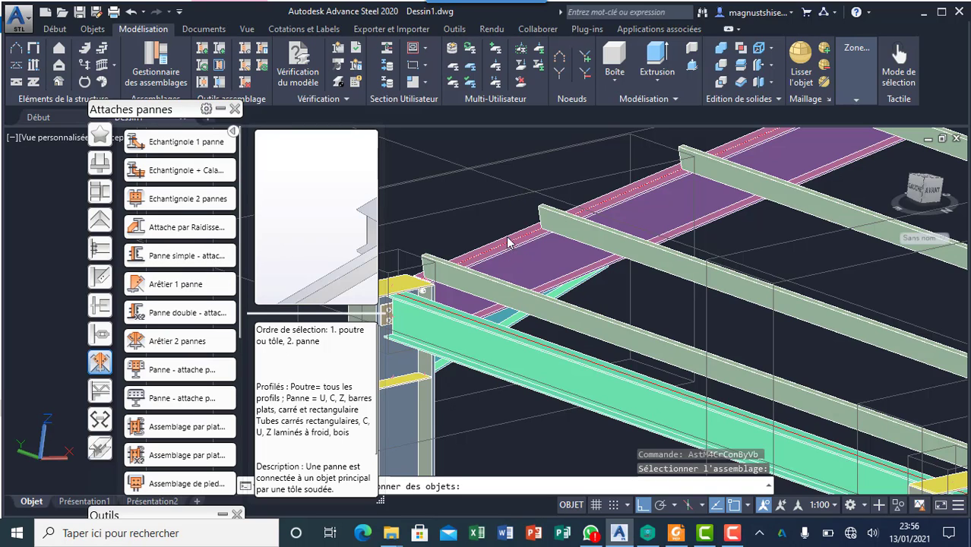
left_click(181, 259)
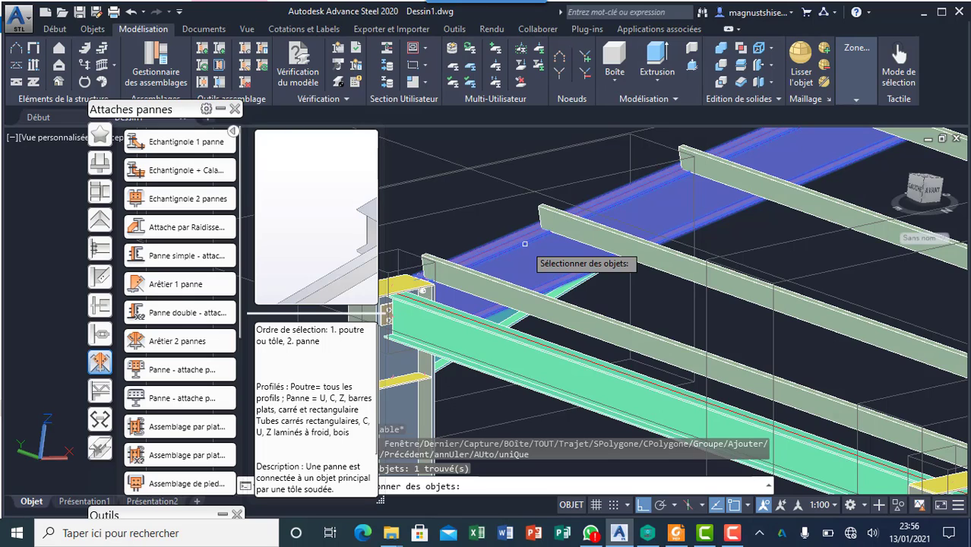
left_click(494, 275)
left_click(492, 276)
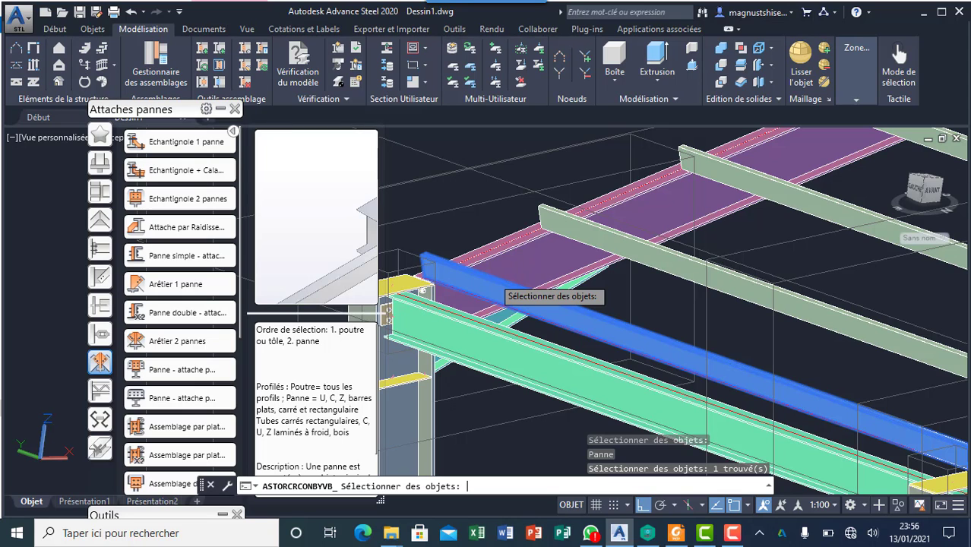
key("Return")
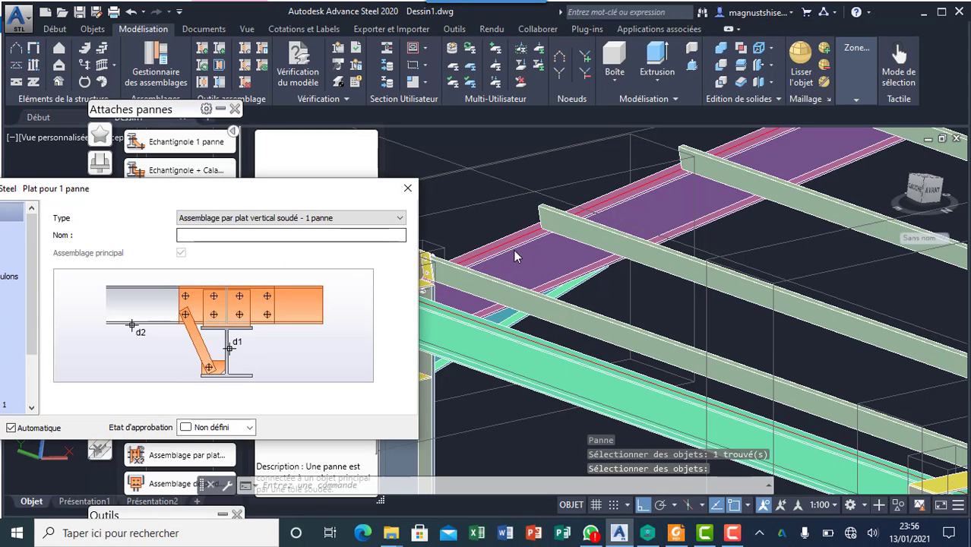
scroll(596, 261, "down", 2)
scroll(523, 270, "up", 3)
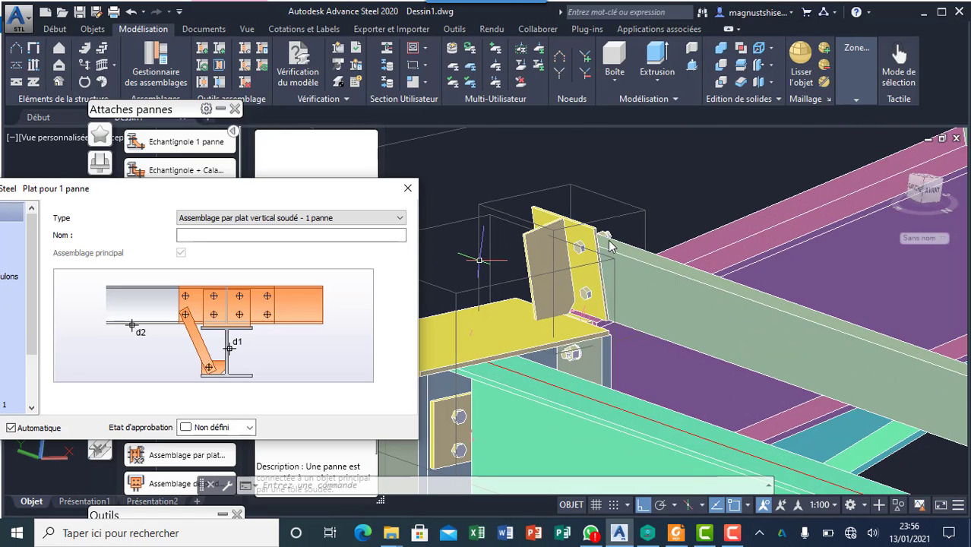
left_click_drag(288, 191, 411, 147)
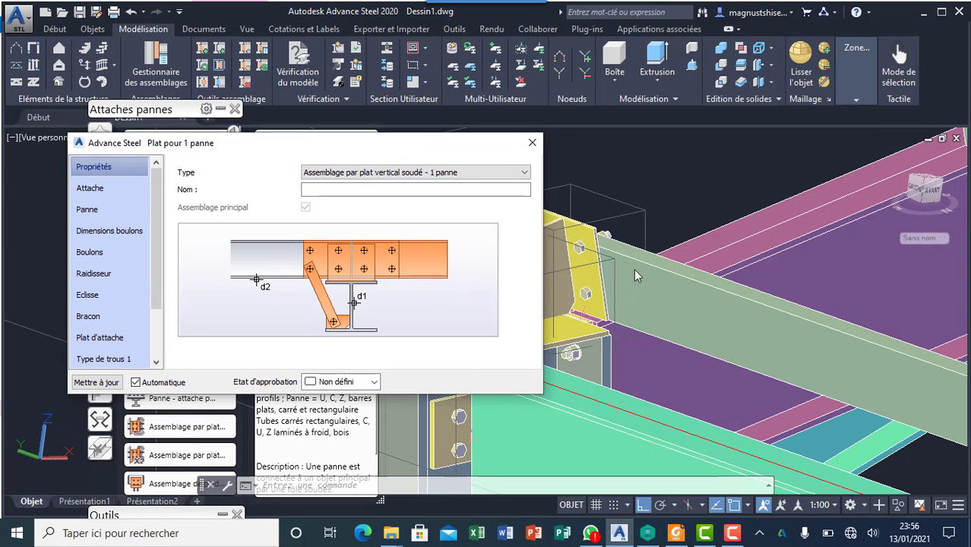
Step: Review the joint's plate, purlin and bolt dimension settings, keeping the horizontal bolt layout on De la panne
left_click(105, 190)
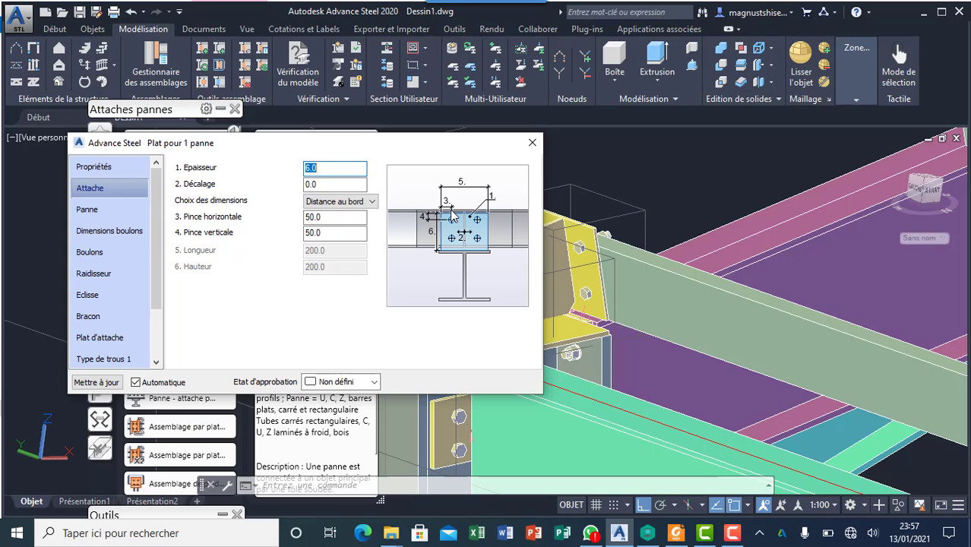
left_click(112, 211)
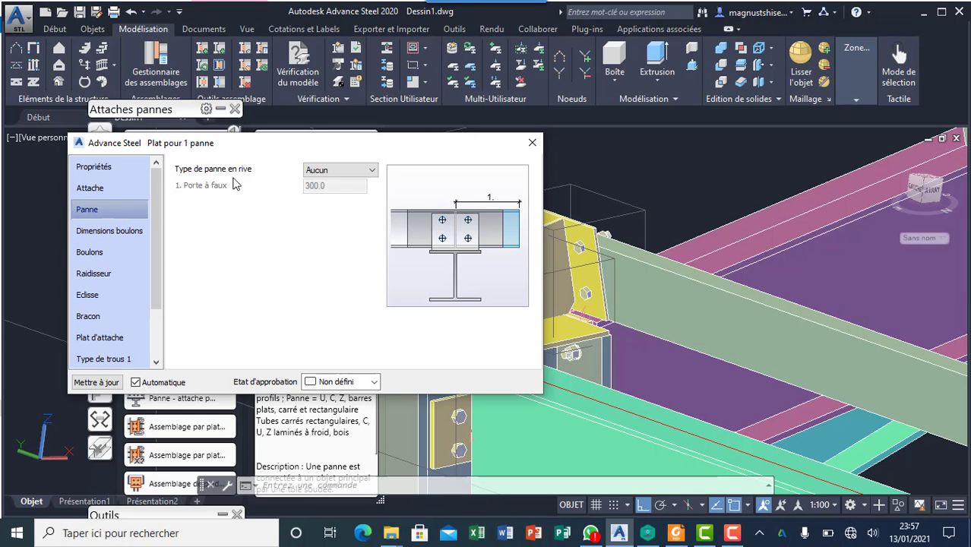
left_click(133, 238)
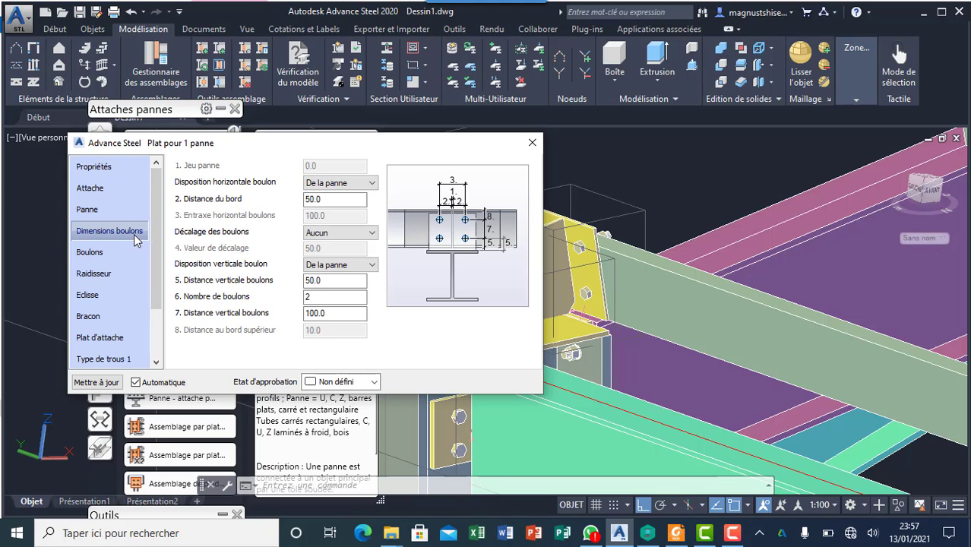
left_click(319, 186)
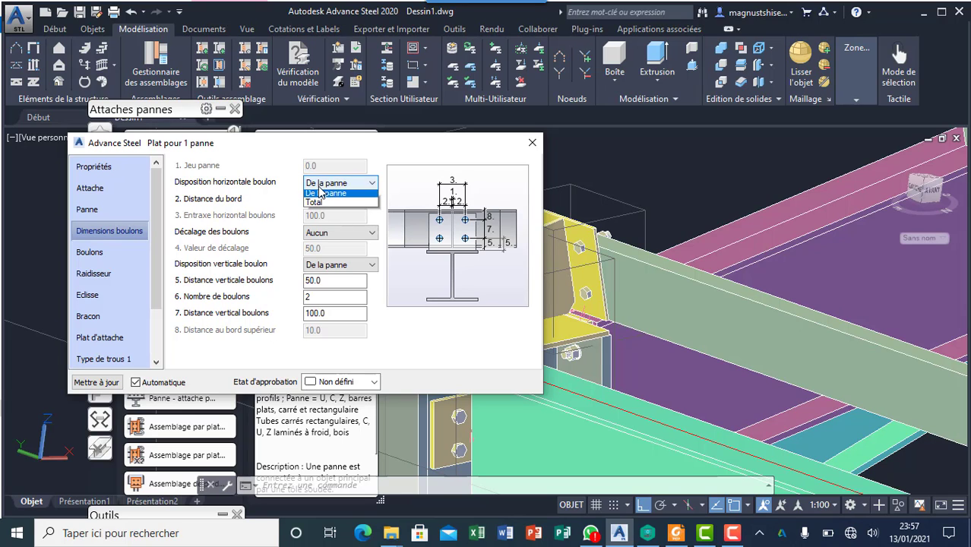
left_click(327, 196)
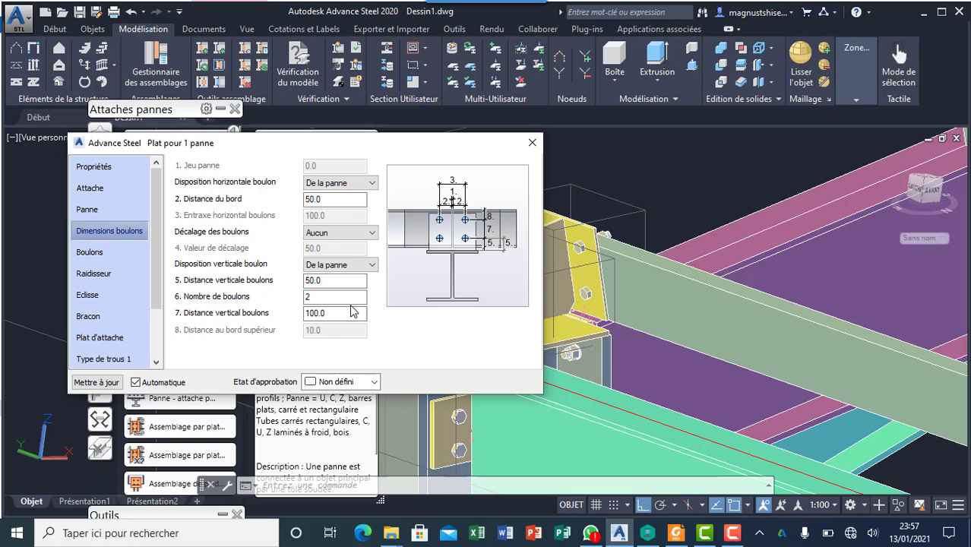
Step: Examine the purlins along the roof slope and where they cross the rafters of the portal frames
scroll(621, 336, "down", 5)
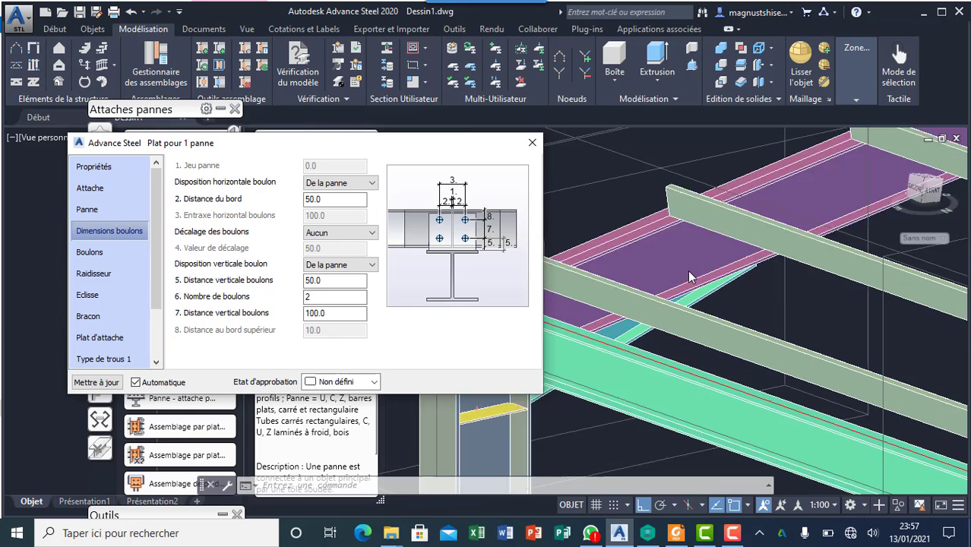
scroll(575, 306, "down", 2)
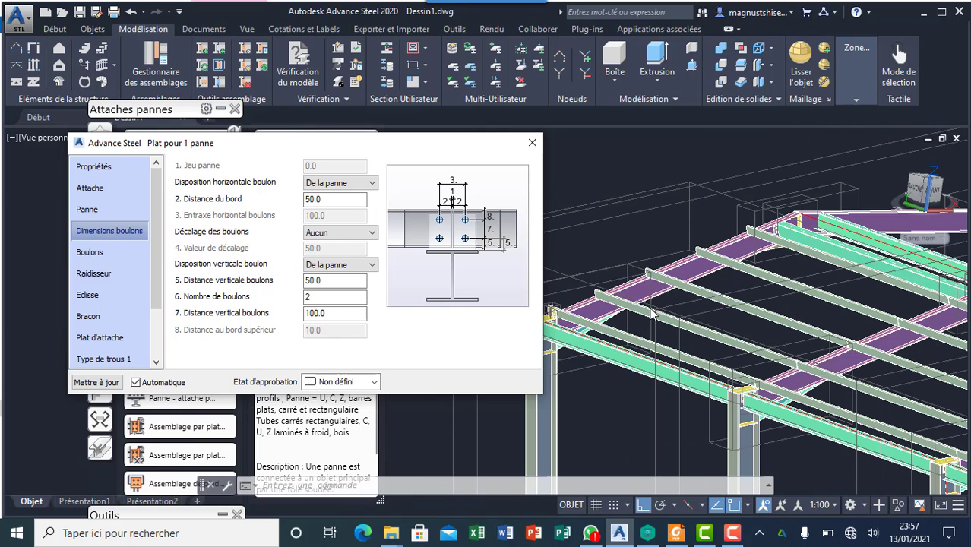
scroll(611, 320, "up", 5)
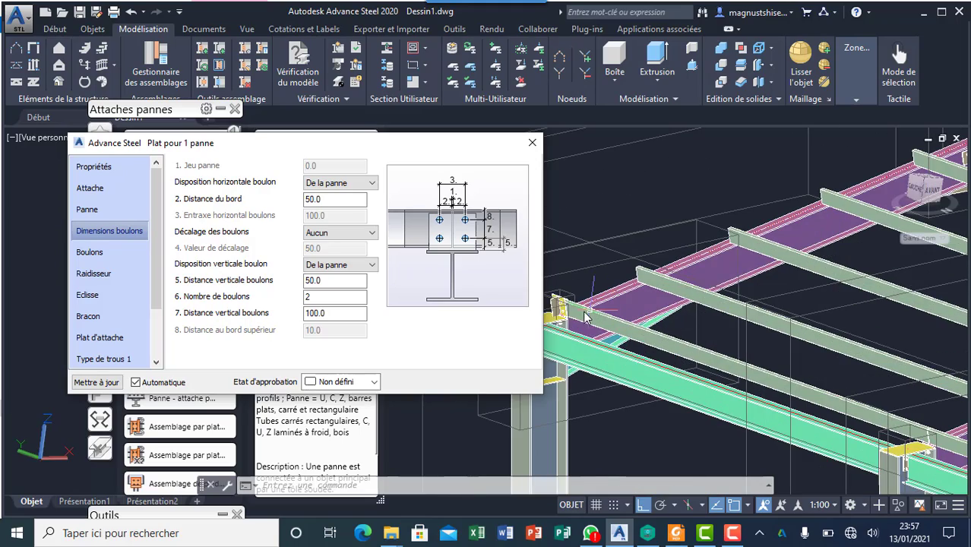
scroll(599, 319, "down", 5)
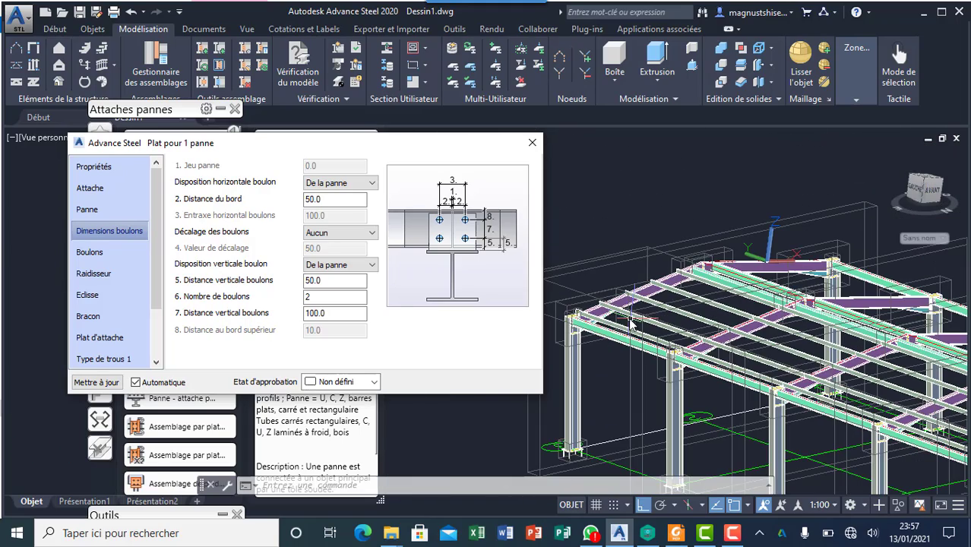
scroll(572, 311, "up", 3)
scroll(601, 323, "down", 3)
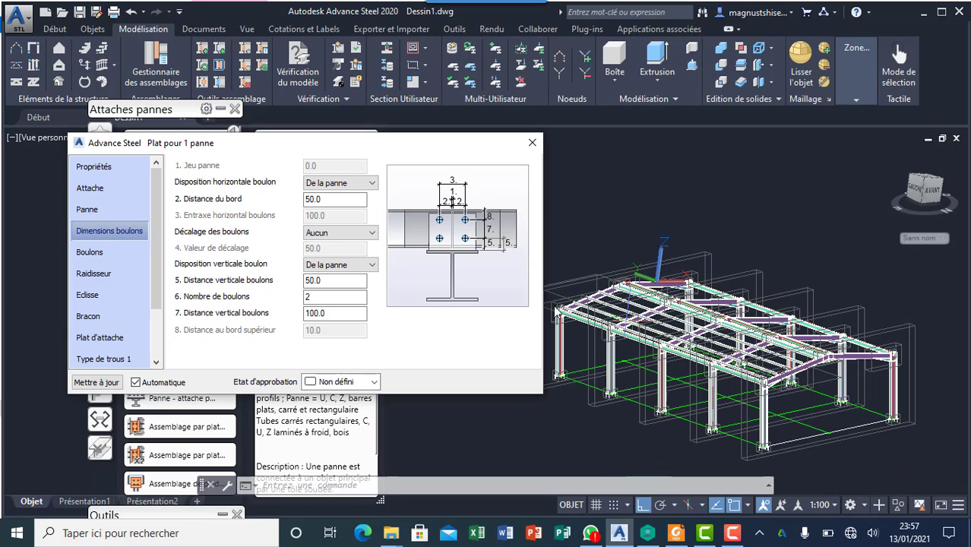
scroll(558, 312, "up", 3)
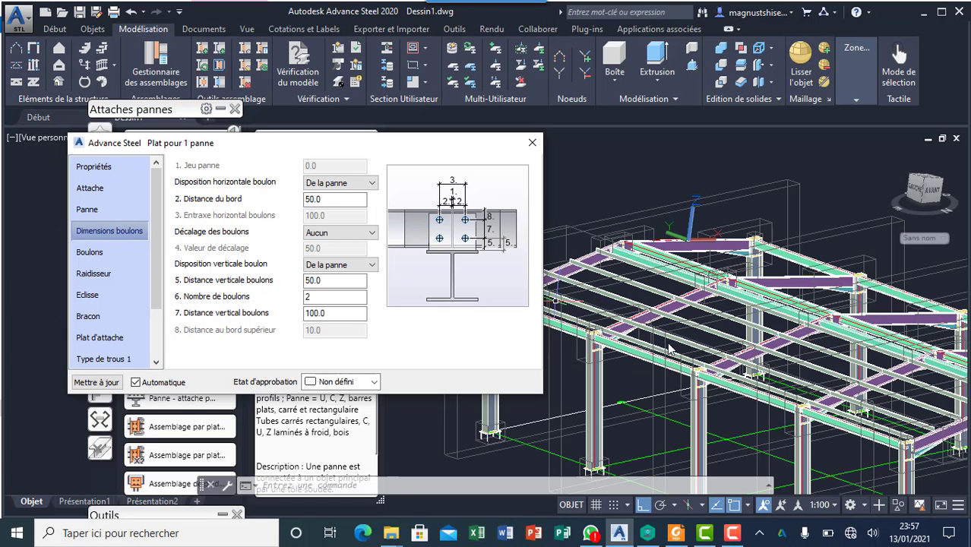
left_click_drag(372, 149, 270, 161)
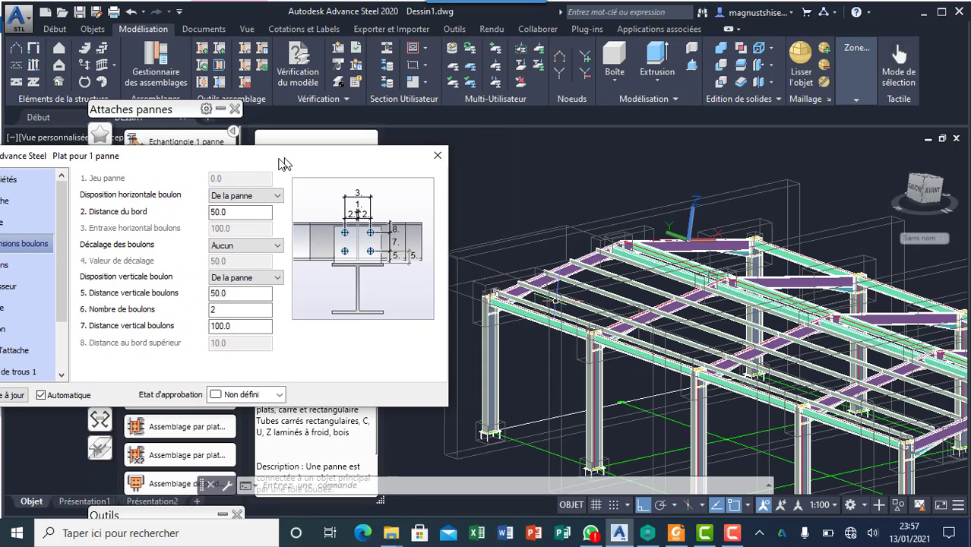
scroll(482, 273, "up", 4)
scroll(499, 311, "down", 4)
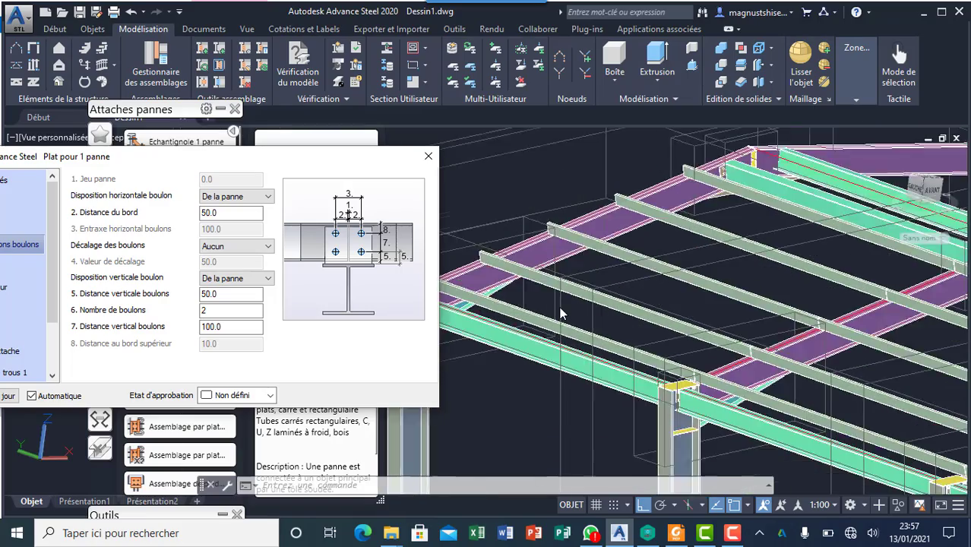
scroll(456, 304, "up", 3)
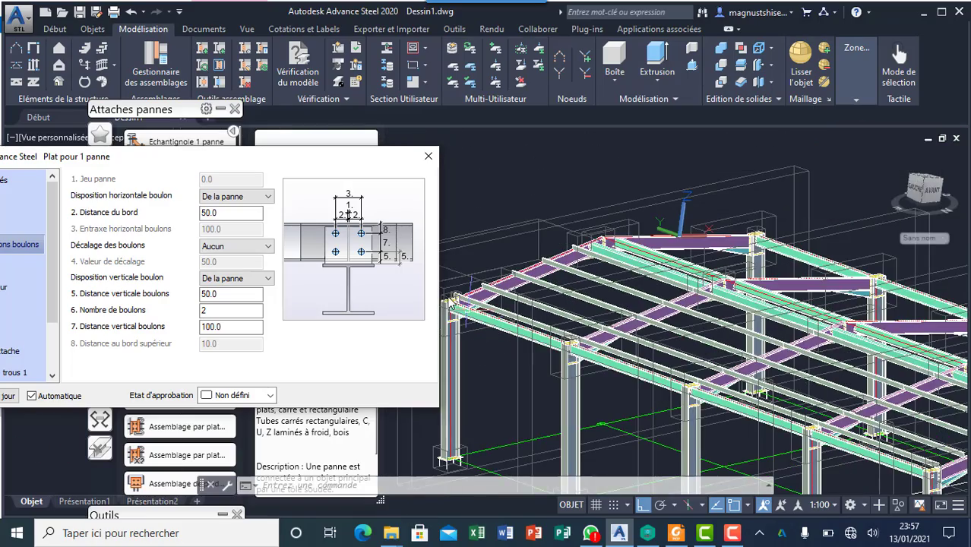
Step: Set the vertical distance between bolts to 60 mm for the purlin plate joint at the end frame's eave
scroll(449, 302, "up", 2)
left_click_drag(298, 165, 888, 215)
scroll(434, 253, "up", 3)
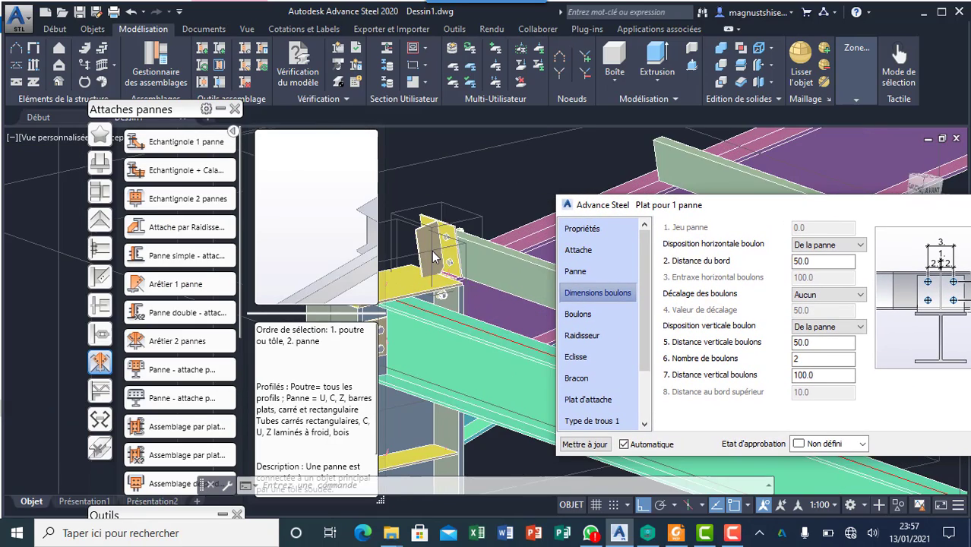
scroll(465, 225, "up", 3)
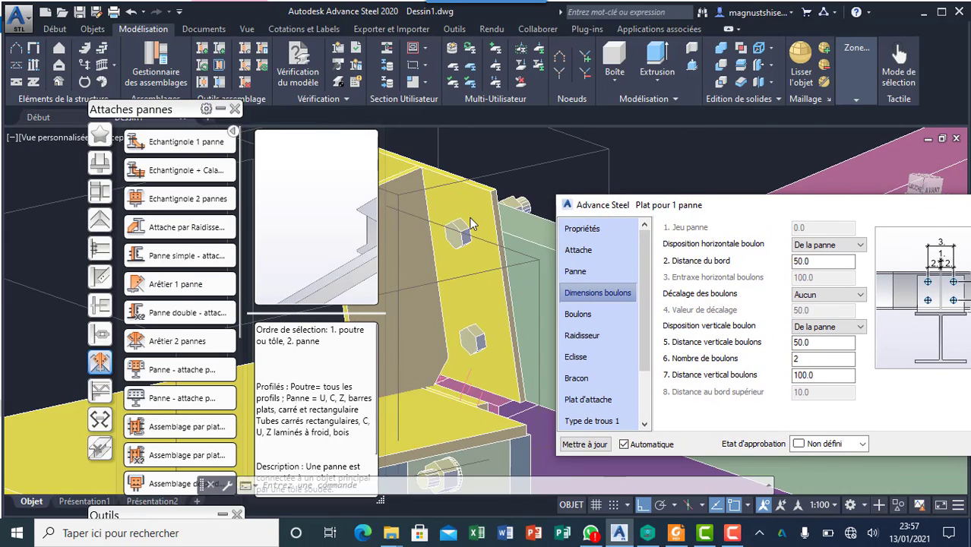
scroll(462, 262, "down", 2)
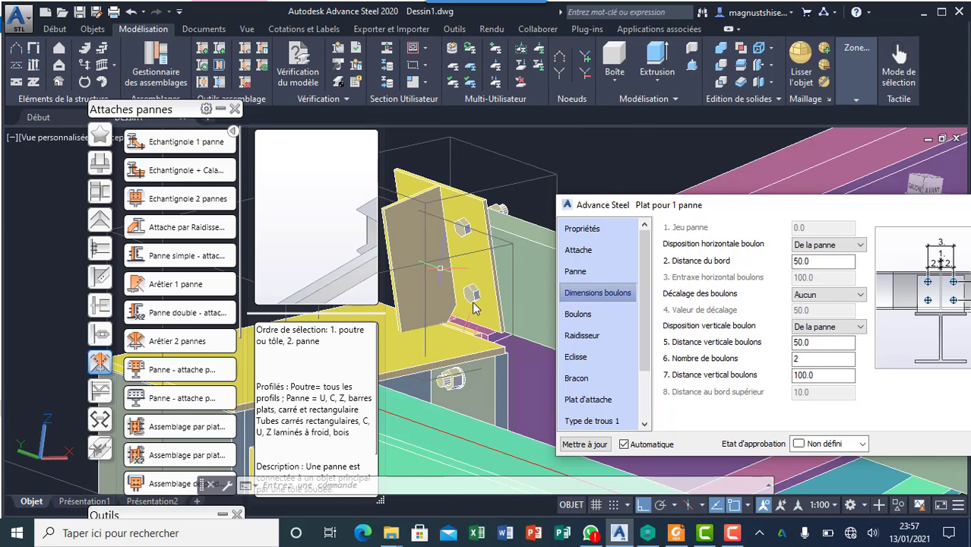
scroll(470, 281, "down", 2)
scroll(469, 282, "up", 2)
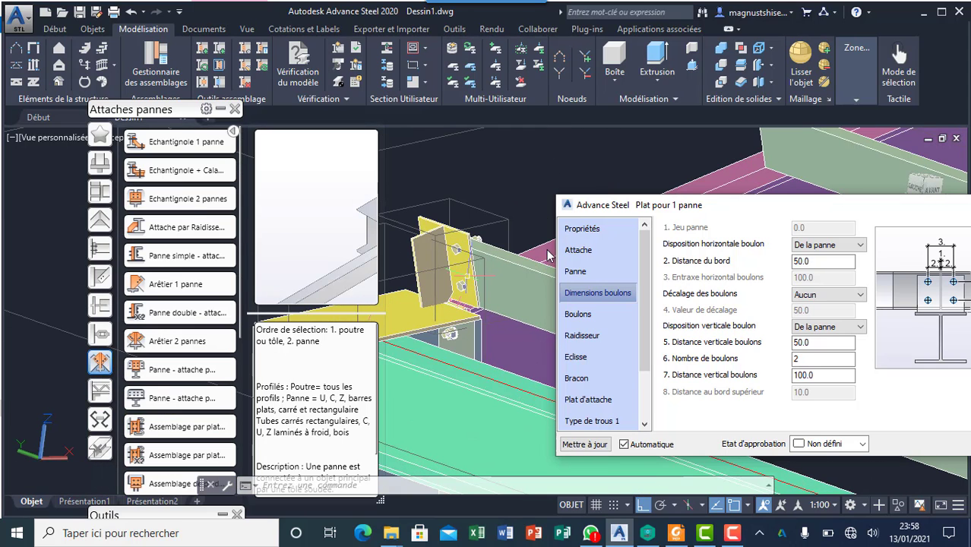
left_click_drag(724, 215, 606, 177)
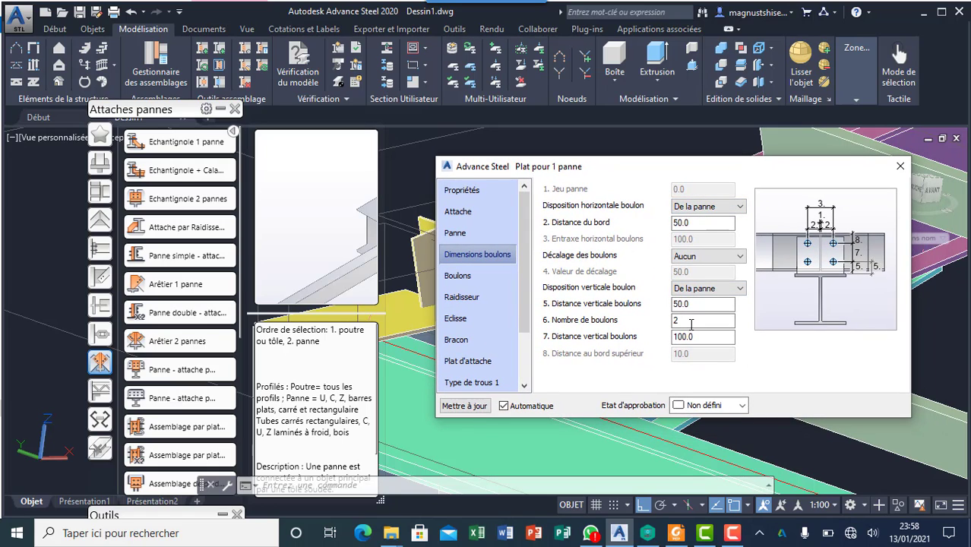
left_click_drag(638, 169, 700, 165)
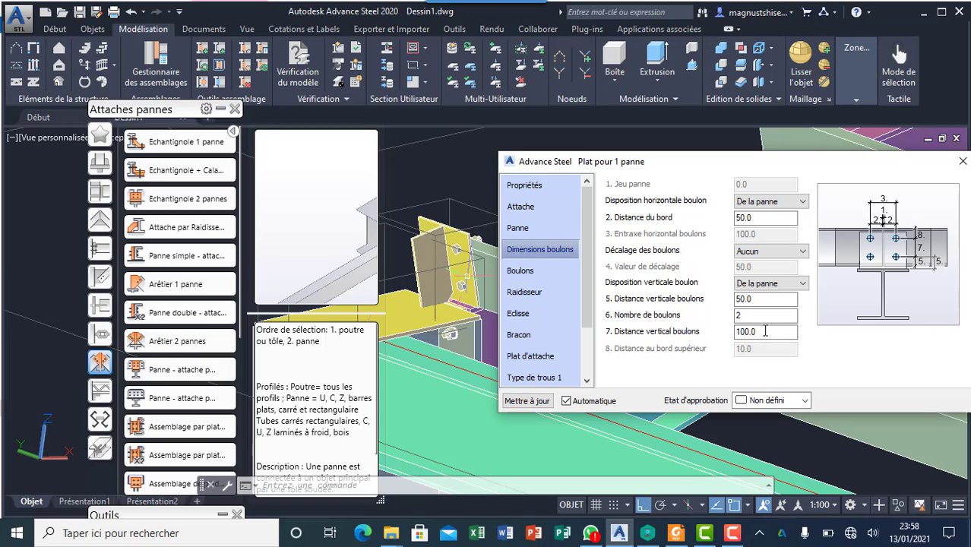
left_click_drag(764, 332, 693, 332)
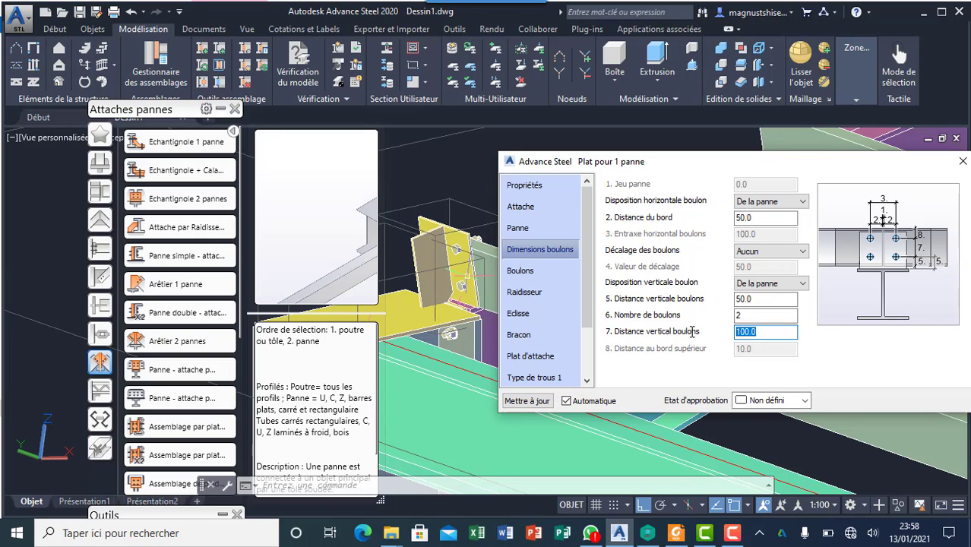
type("6")
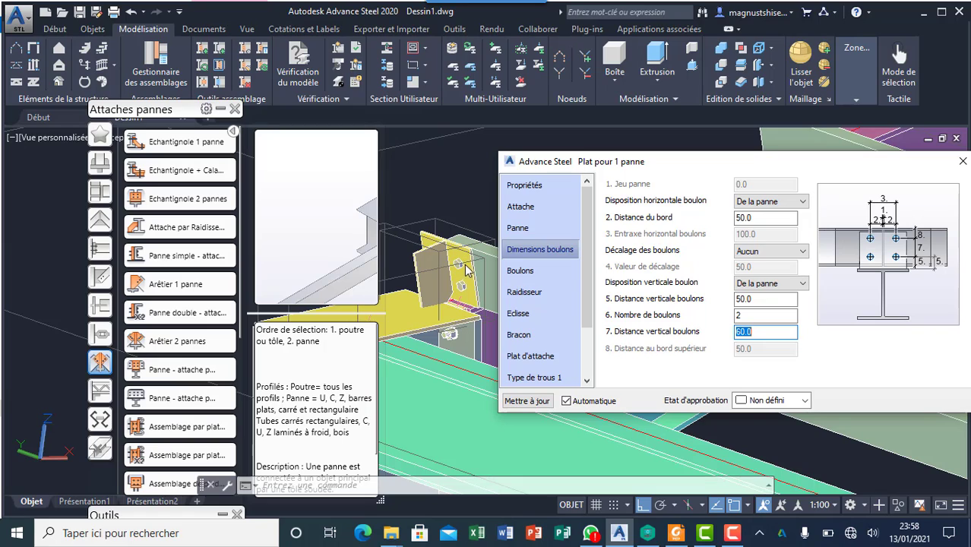
Step: Remove the vertical stiffener from the purlin plate joint, leaving its bolt specification unchanged
left_click(547, 270)
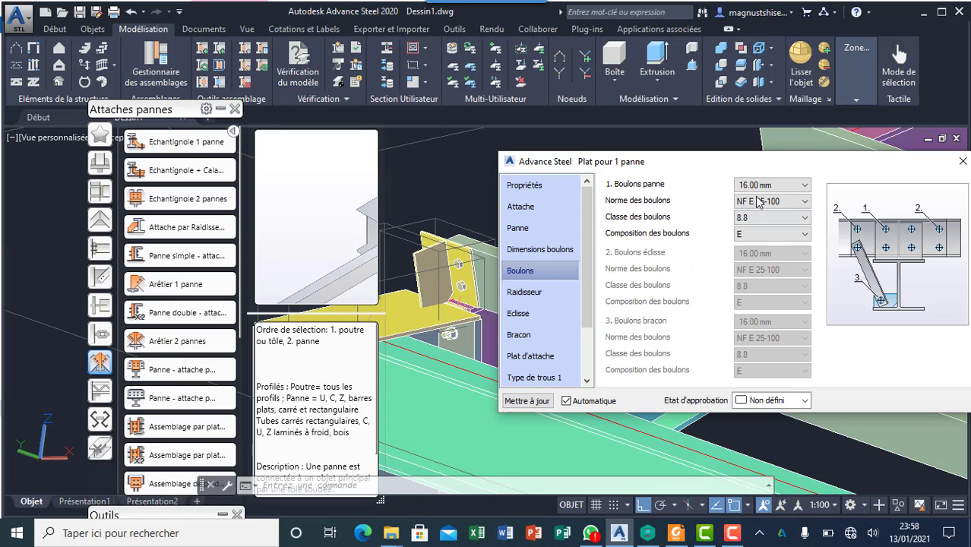
left_click(540, 291)
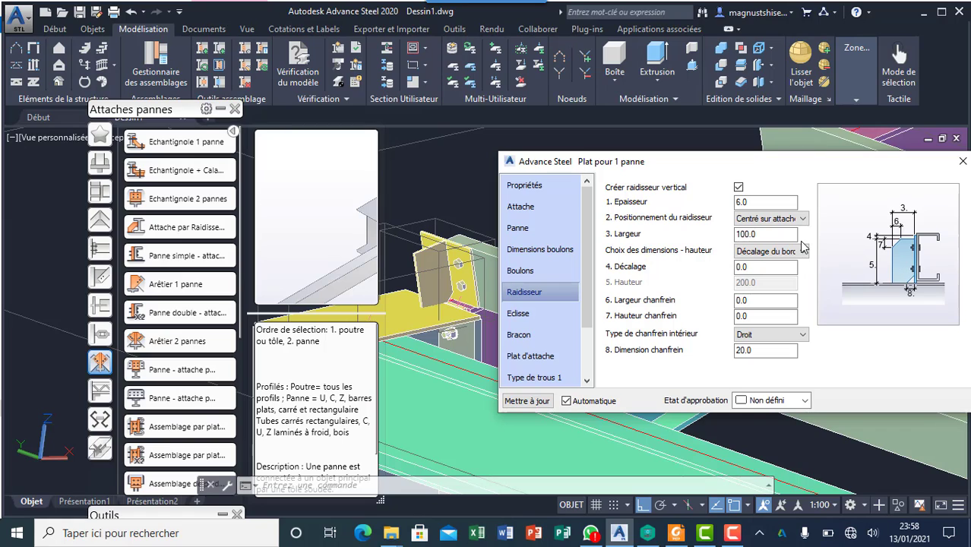
left_click(738, 187)
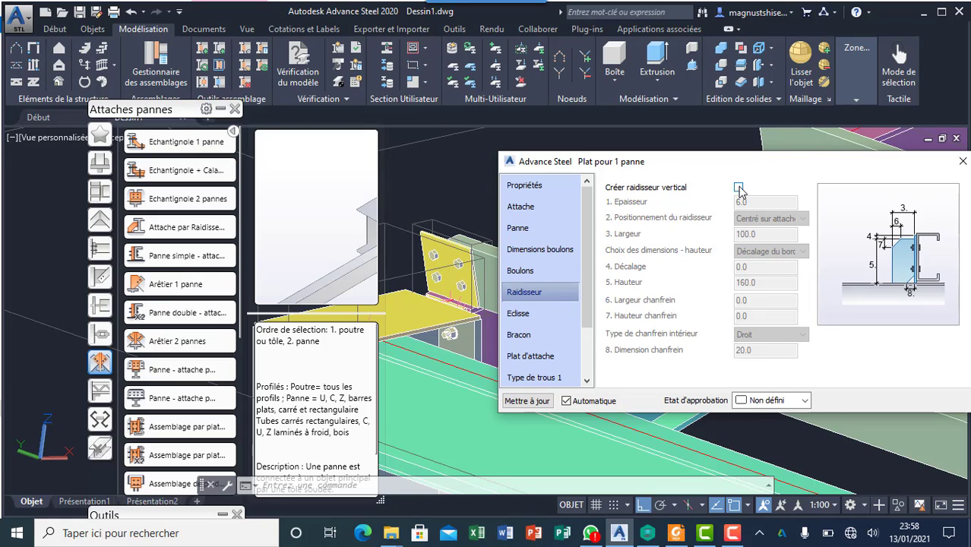
Step: Review the joint's splice, brace, gusset plate, hole type and weld settings
left_click(551, 313)
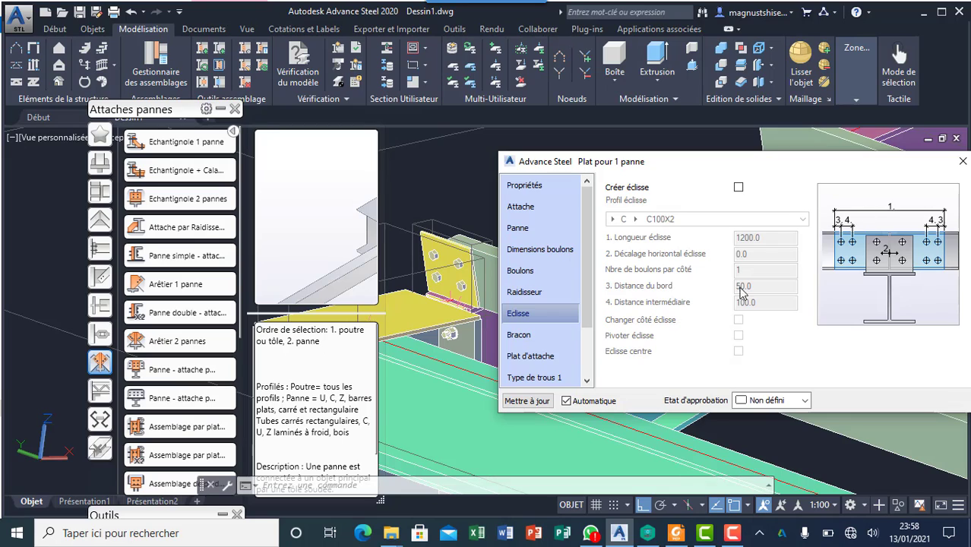
left_click(555, 334)
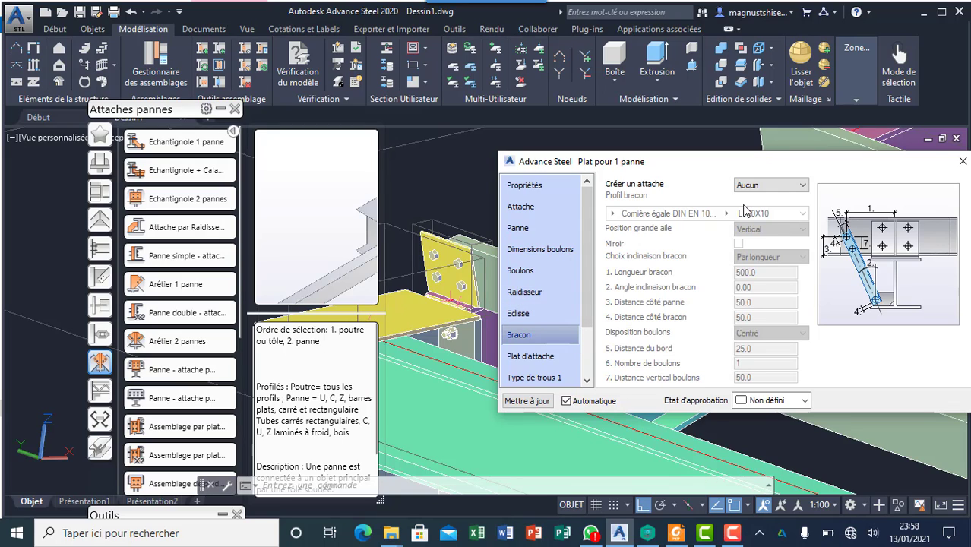
left_click(557, 357)
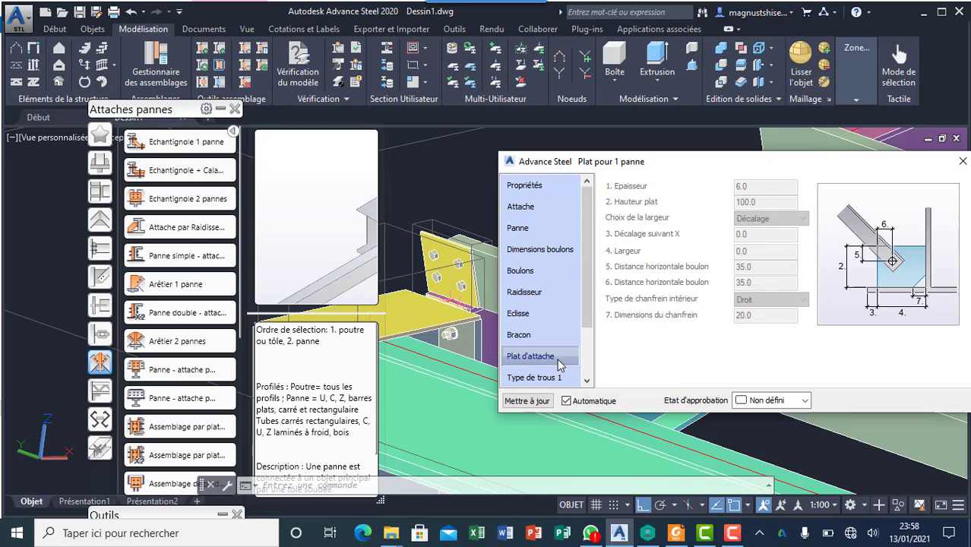
left_click_drag(589, 316, 585, 351)
left_click(554, 290)
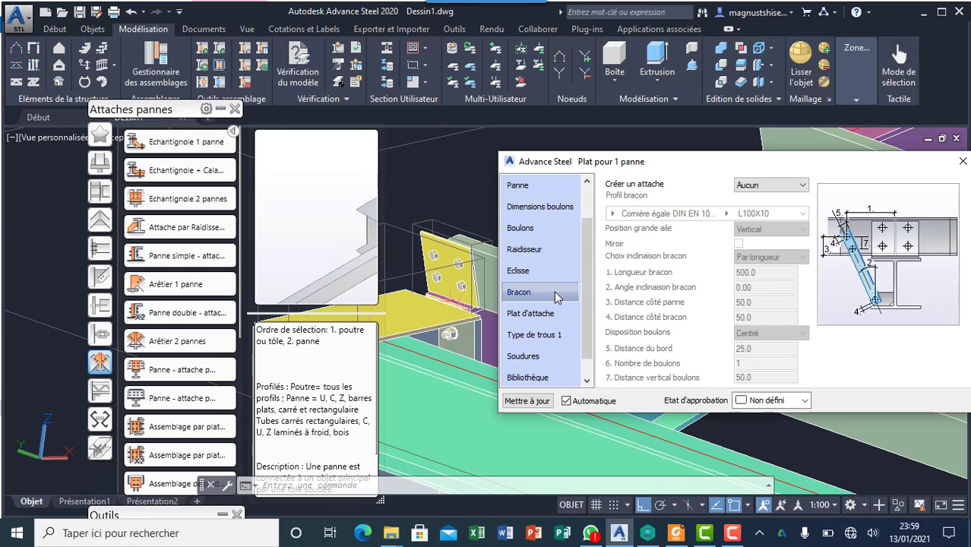
left_click(550, 313)
left_click(547, 336)
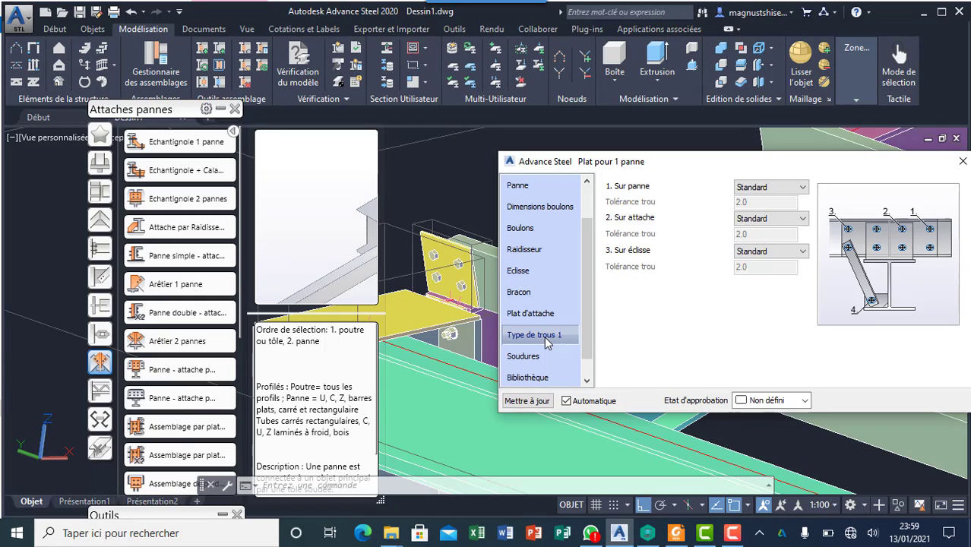
scroll(551, 342, "down", 1)
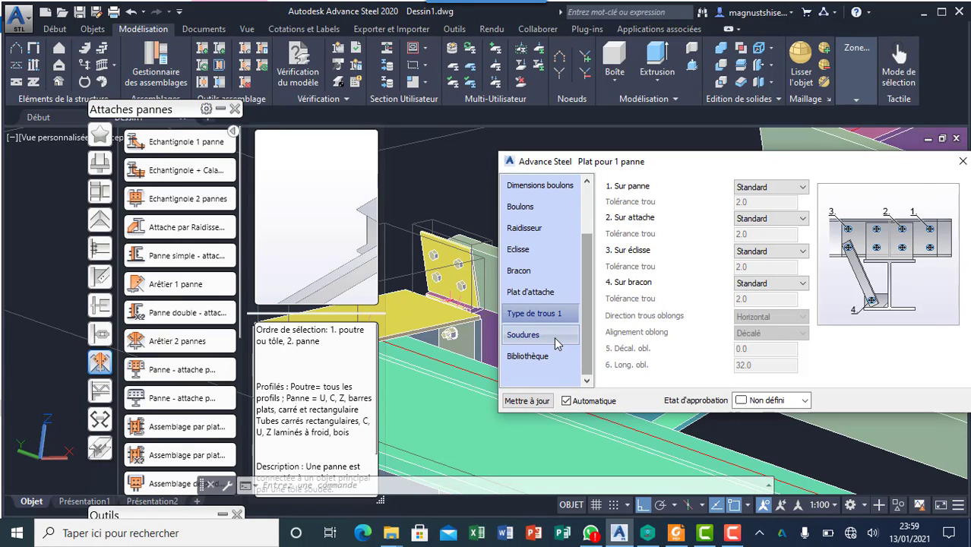
left_click(554, 337)
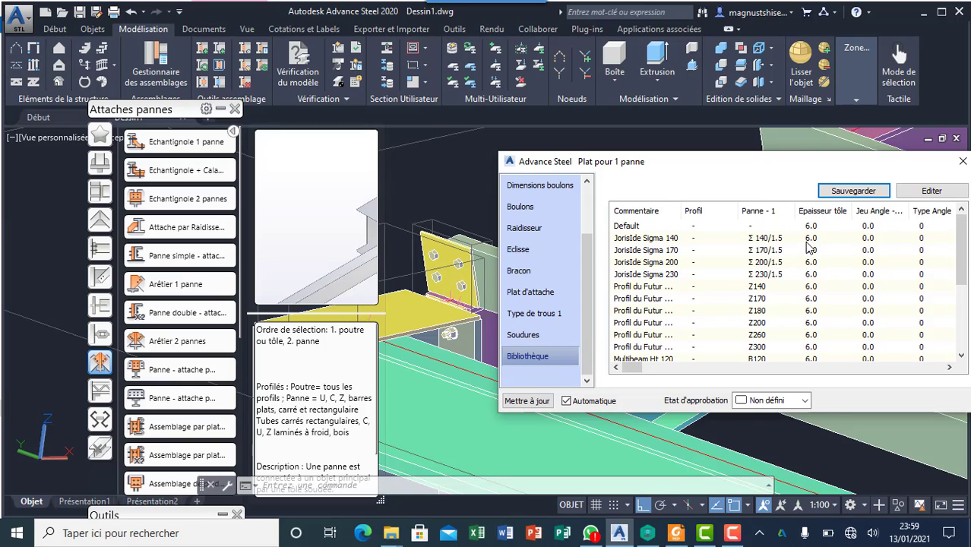
Step: Apply the Multibeam Ht 120 preset from the joint library to the purlin plate joint
scroll(767, 285, "down", 4)
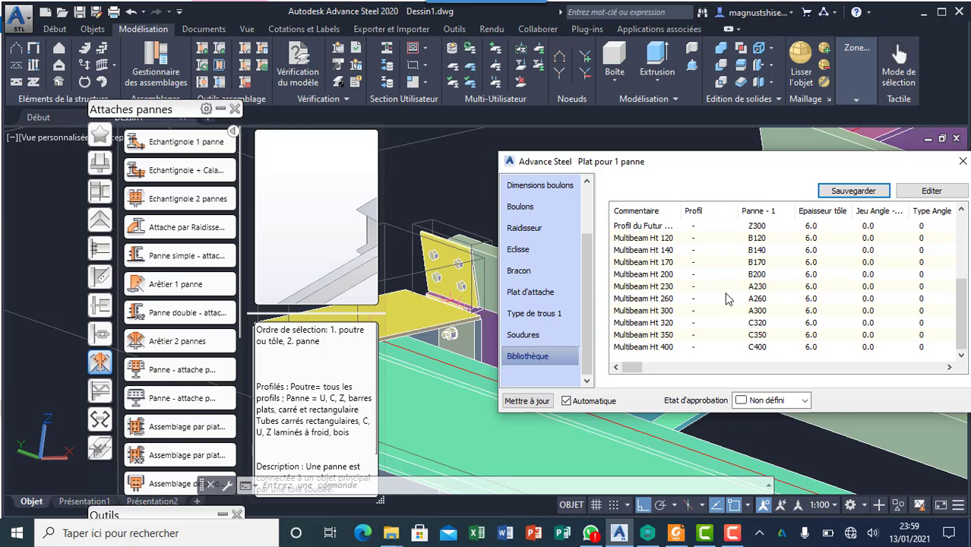
scroll(705, 273, "up", 1)
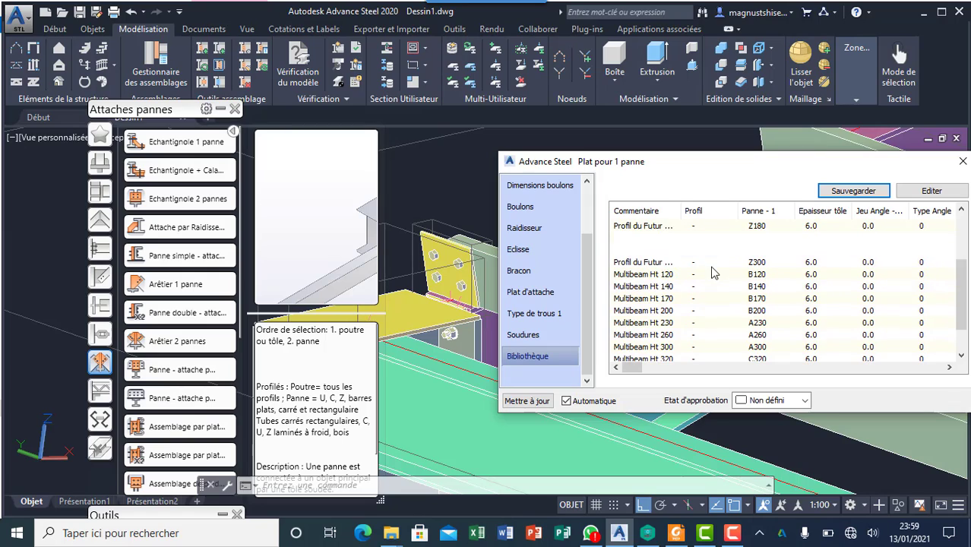
double_click(627, 275)
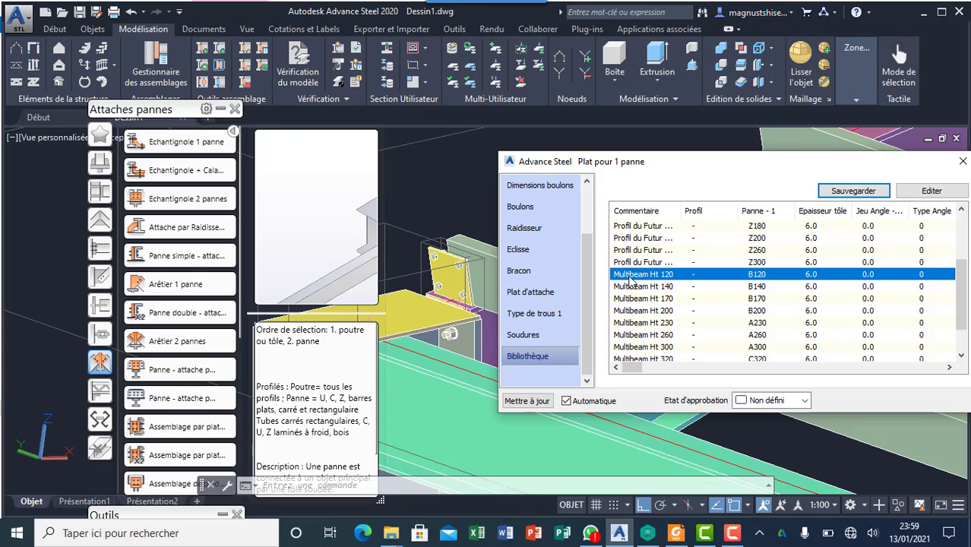
Step: Apply the "Profil du Futur" Z260 library preset to the single-purlin plate connection
scroll(439, 262, "up", 3)
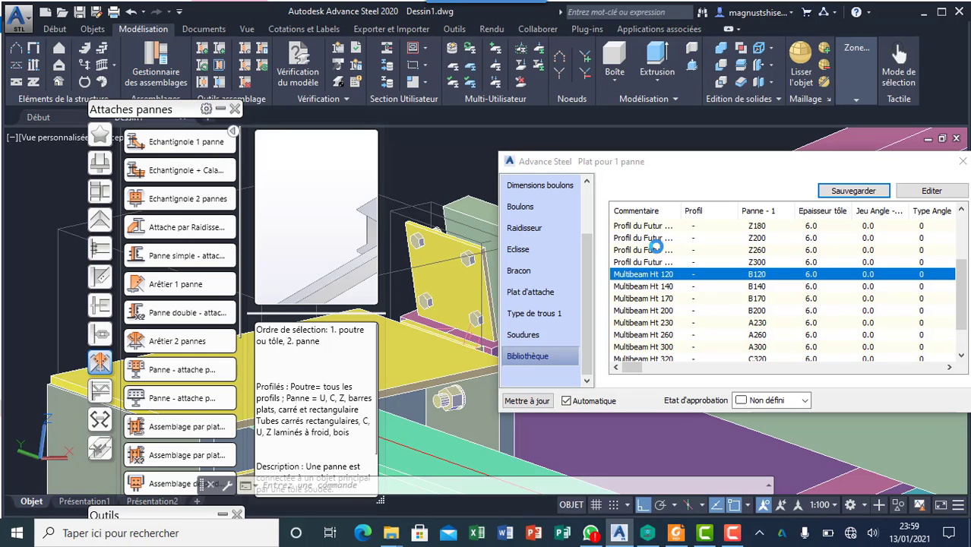
left_click(658, 249)
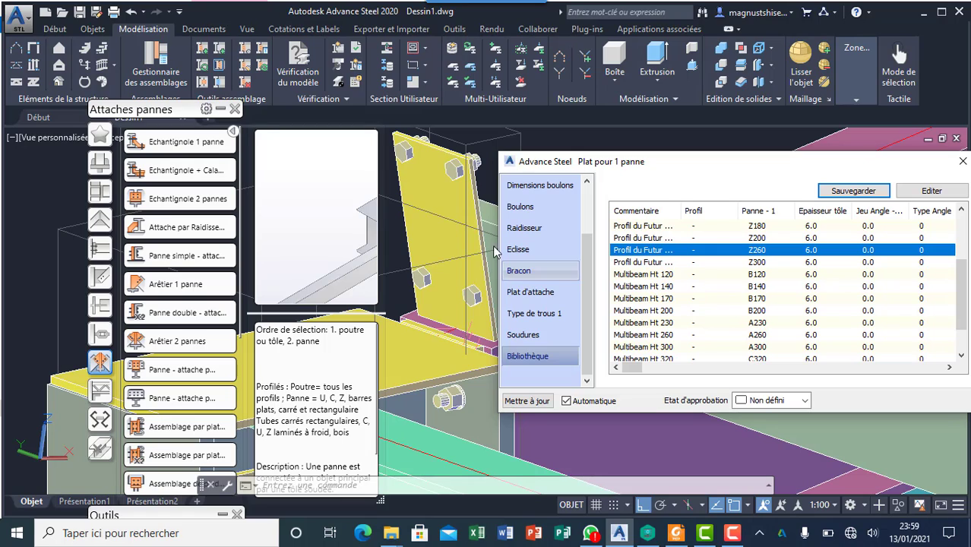
Step: Set the vertical distance between the purlin connection's bolts to 50, keeping 2 bolts, and close its settings
scroll(575, 250, "up", 2)
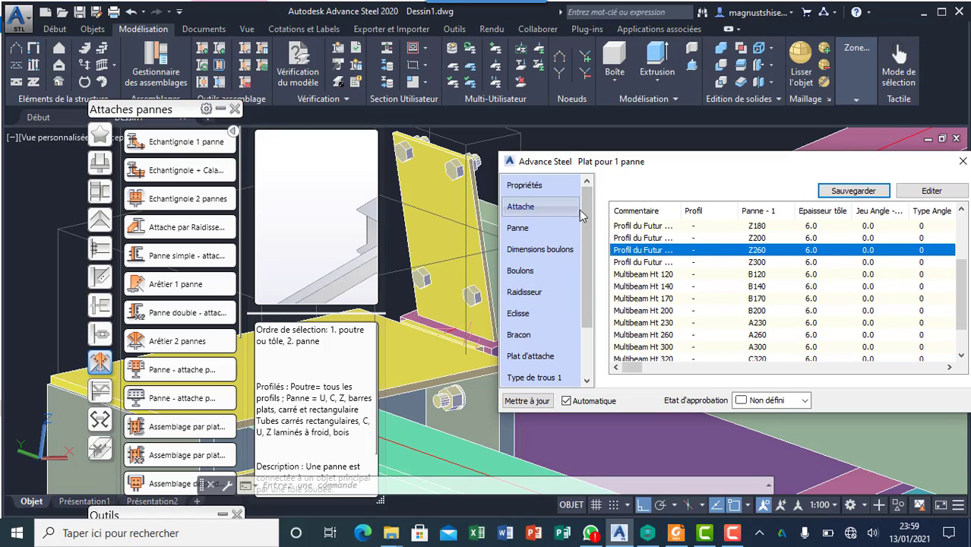
left_click(547, 189)
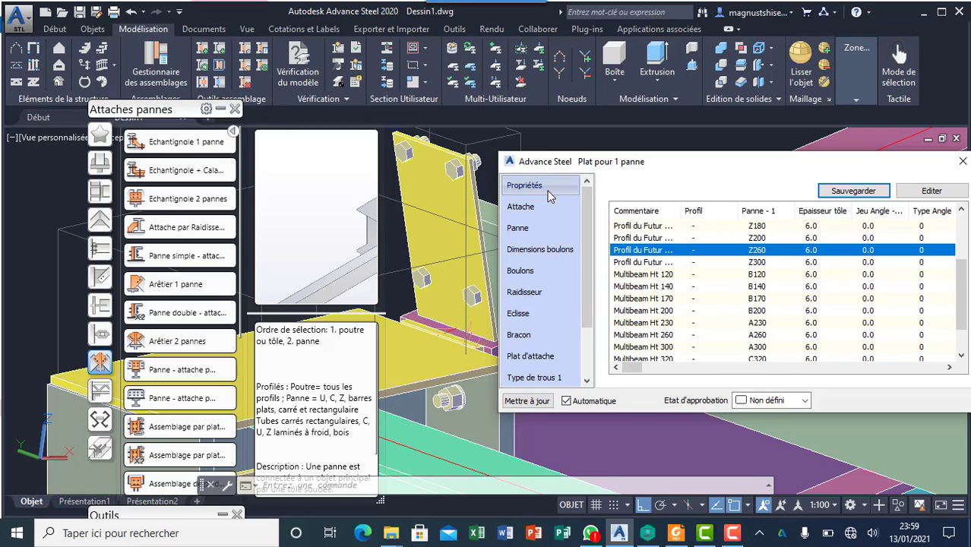
left_click(550, 209)
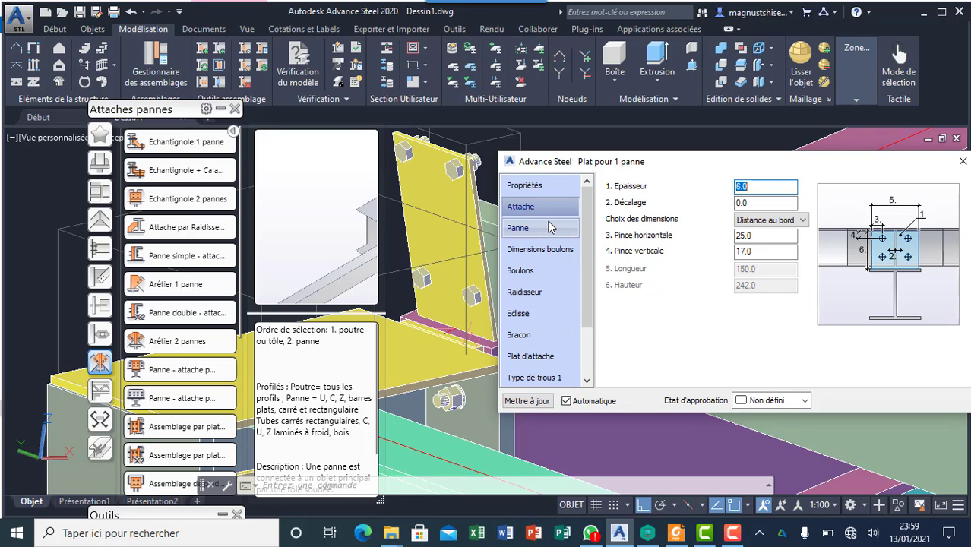
left_click(550, 227)
left_click(543, 252)
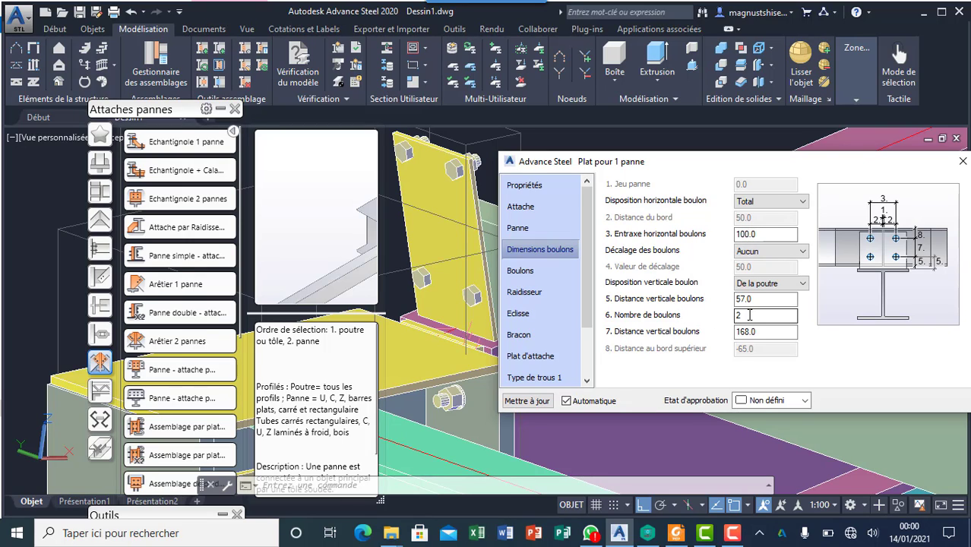
key("Tab")
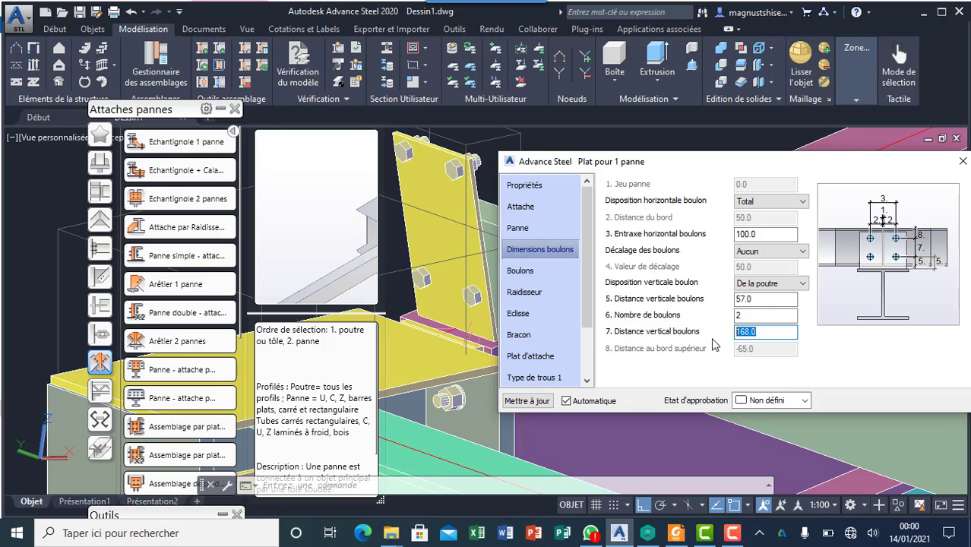
type("50")
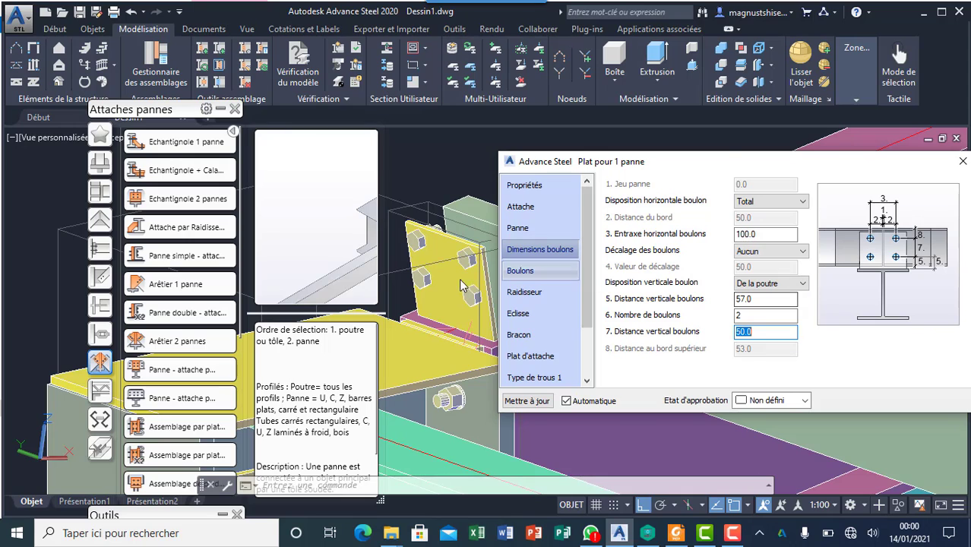
scroll(456, 275, "down", 3)
scroll(462, 275, "up", 3)
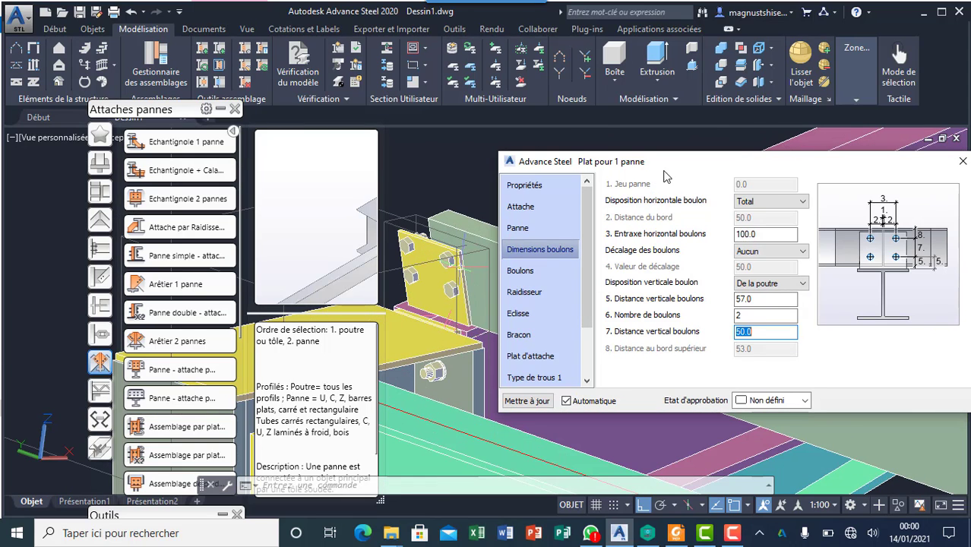
left_click_drag(664, 173, 532, 196)
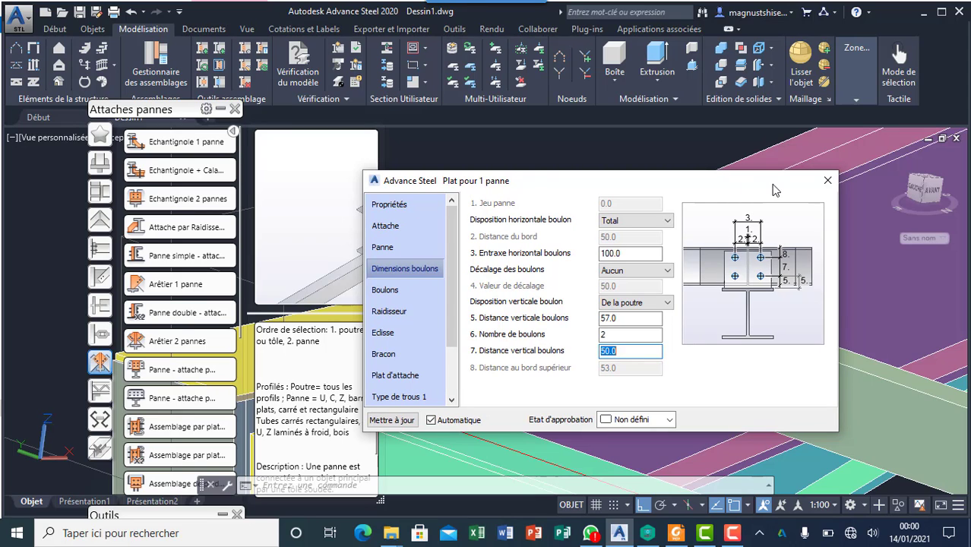
left_click(827, 180)
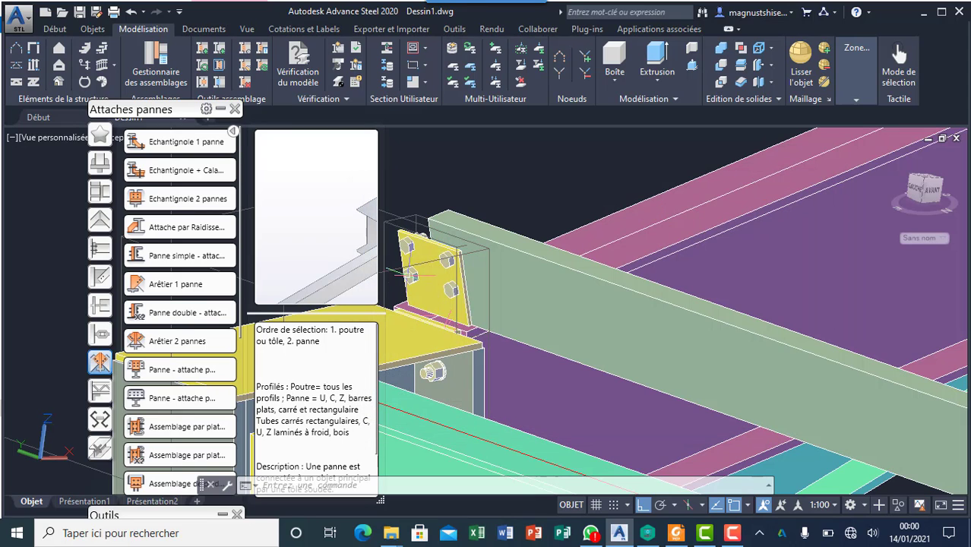
Step: Delete the bolted plate connection at the end of the eave purlin above the column
scroll(441, 259, "down", 3)
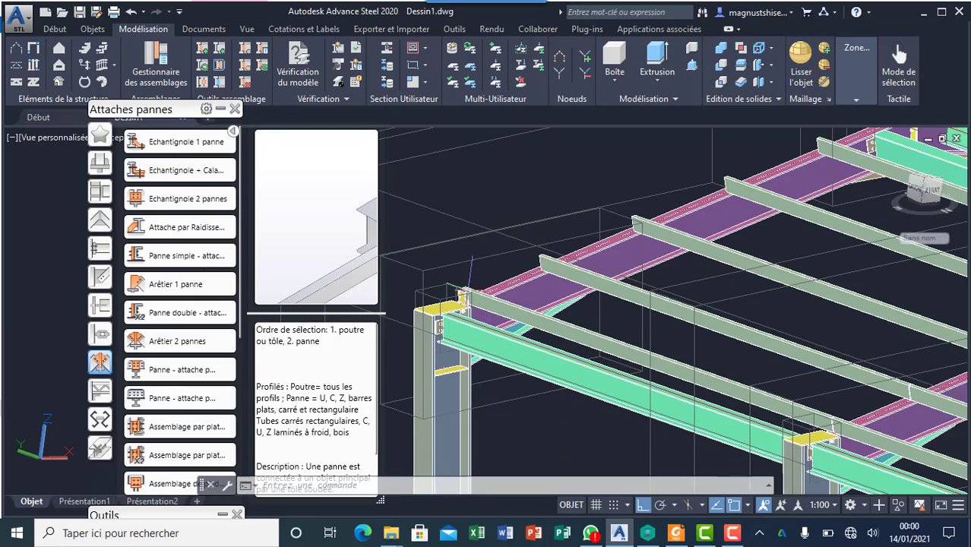
scroll(459, 289, "up", 4)
scroll(459, 290, "down", 3)
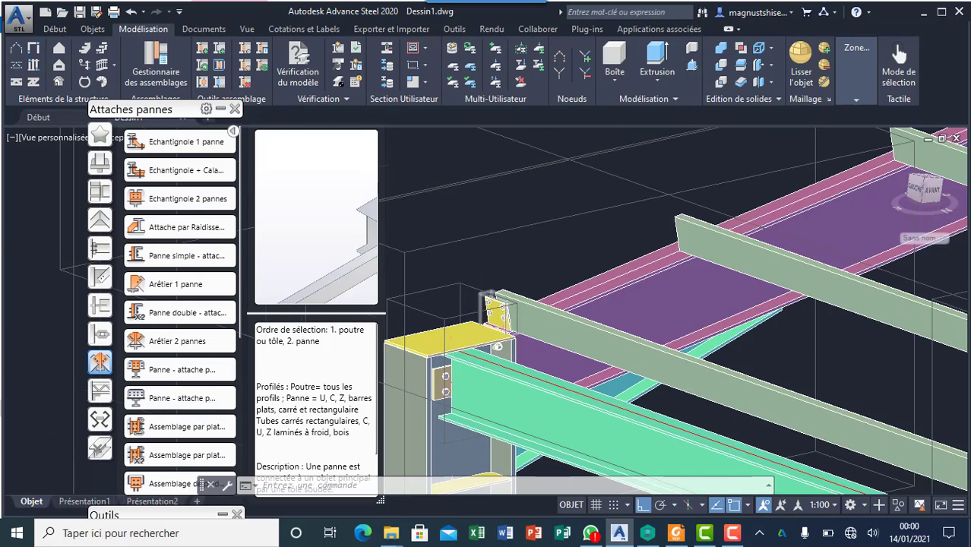
scroll(494, 284, "up", 3)
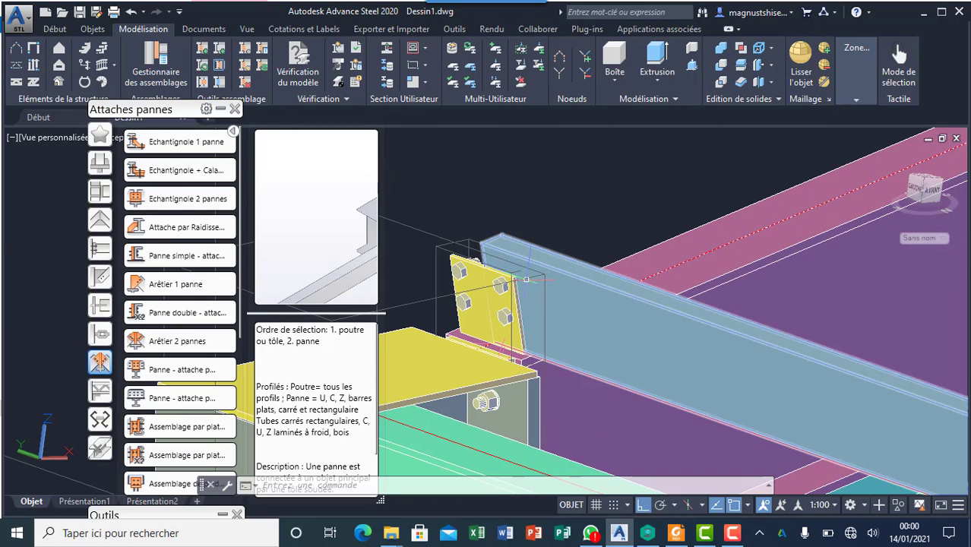
left_click(525, 279)
scroll(540, 286, "down", 3)
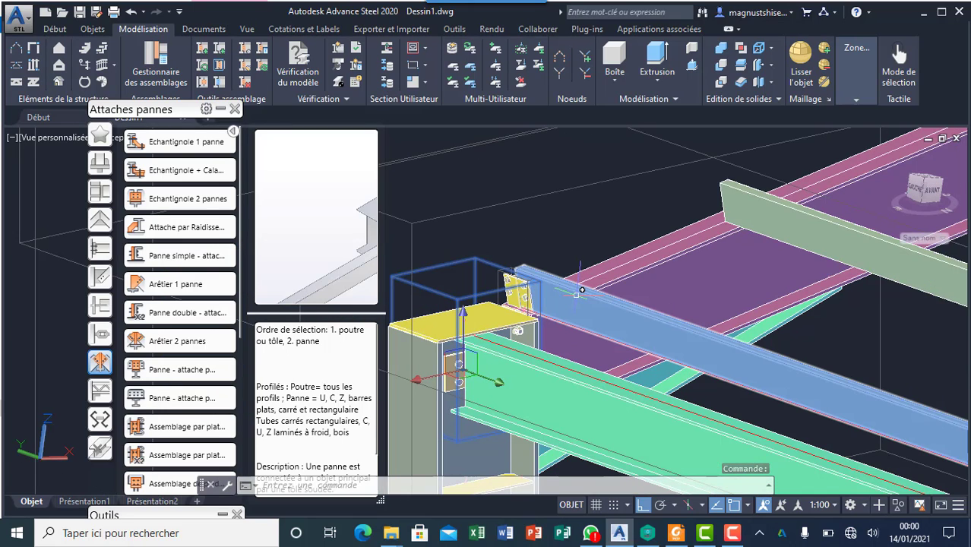
key("Escape")
scroll(536, 280, "up", 5)
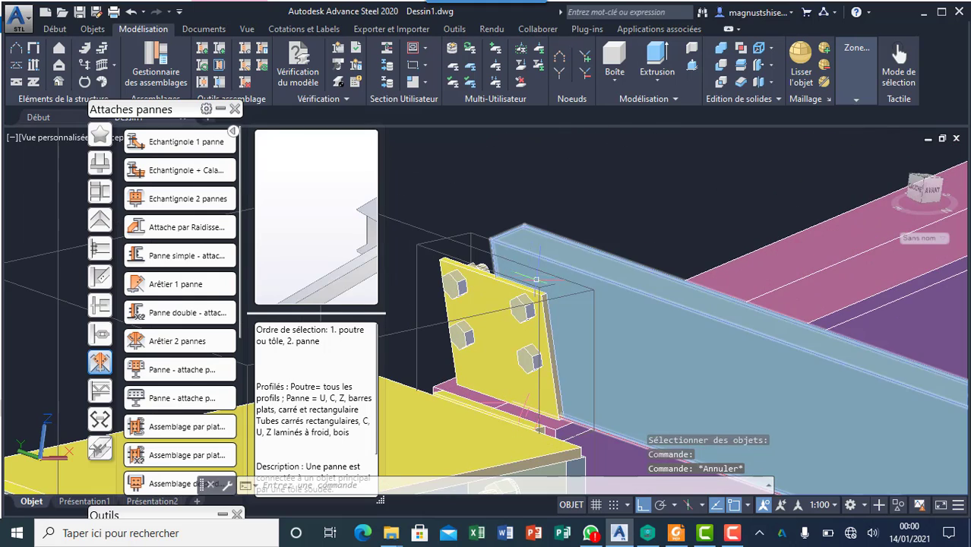
scroll(513, 289, "up", 4)
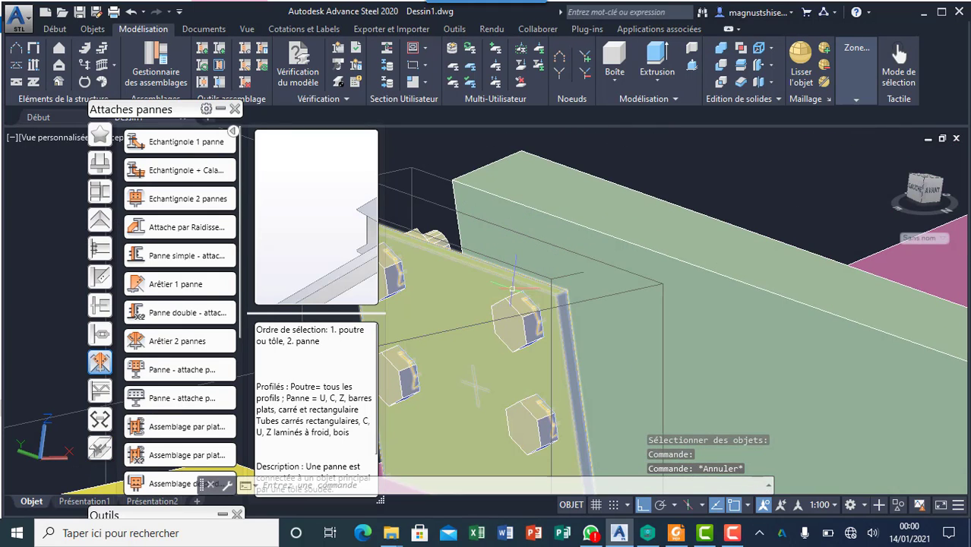
left_click(513, 289)
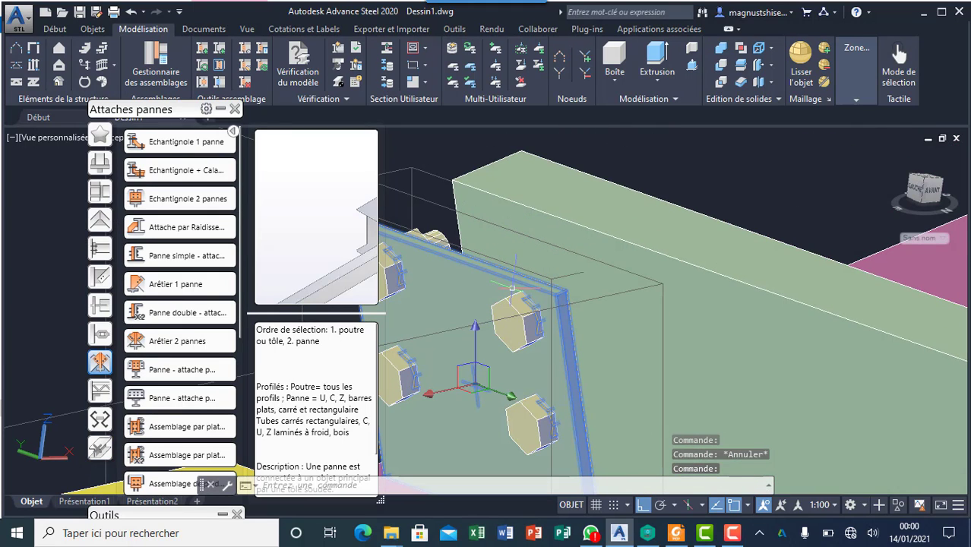
key("Delete")
Step: Create a welded vertical plate connection for one purlin between the rafter and the eave purlin
scroll(548, 305, "down", 5)
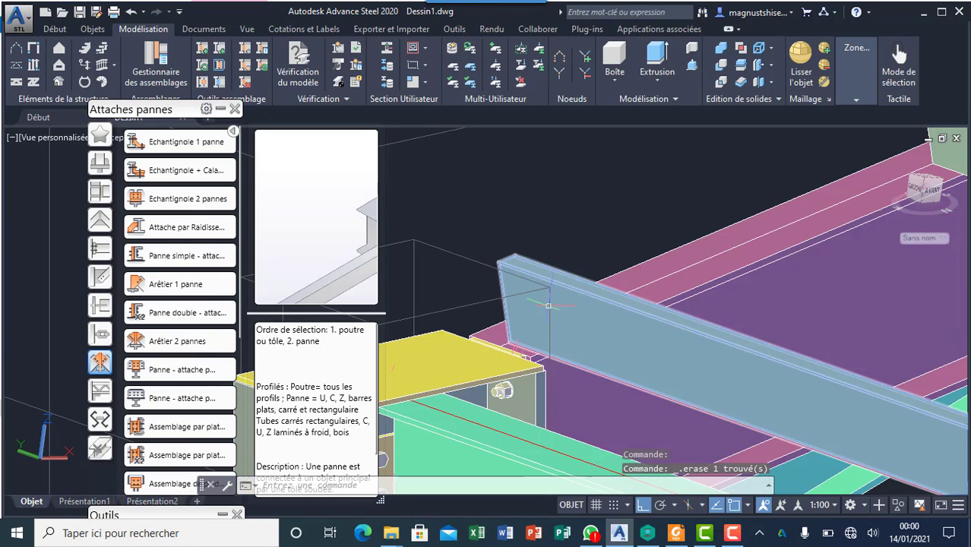
scroll(548, 306, "down", 3)
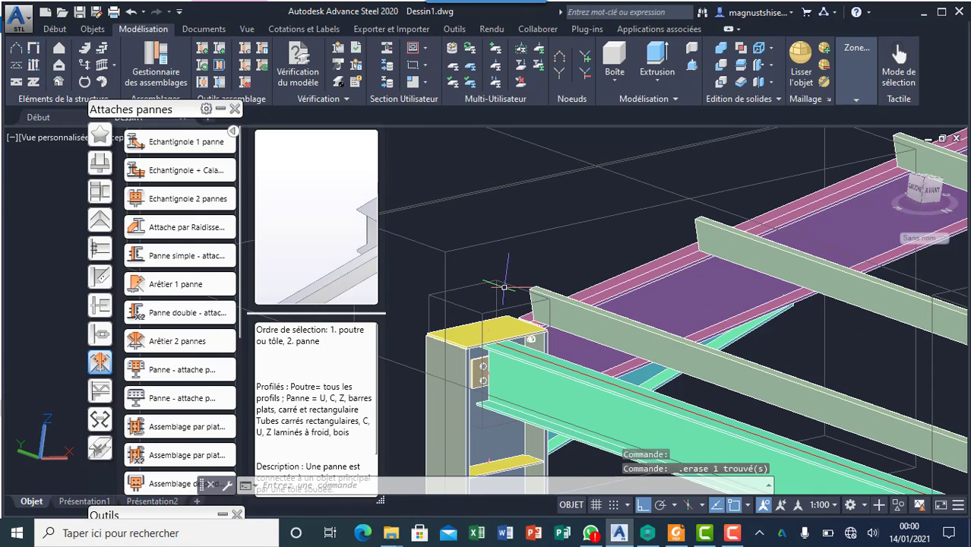
left_click(190, 223)
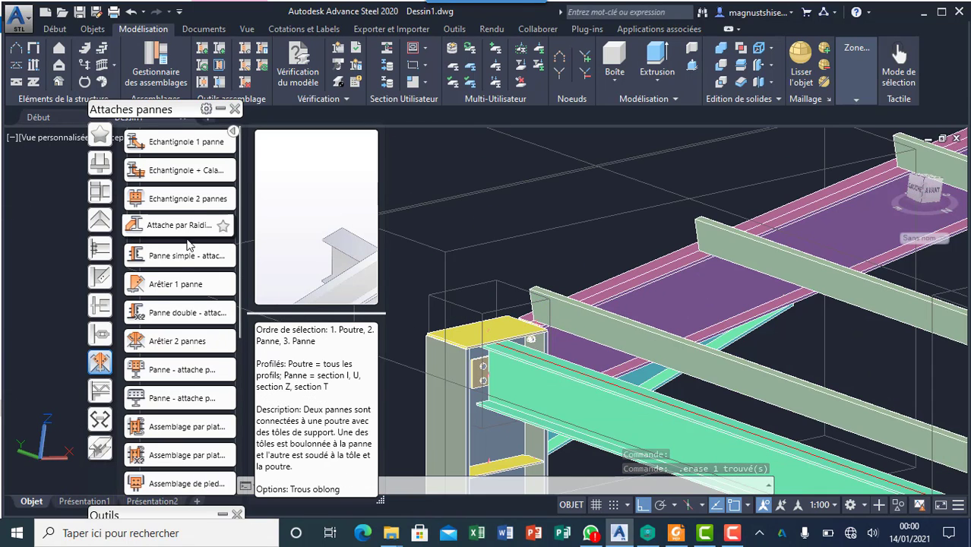
left_click(666, 279)
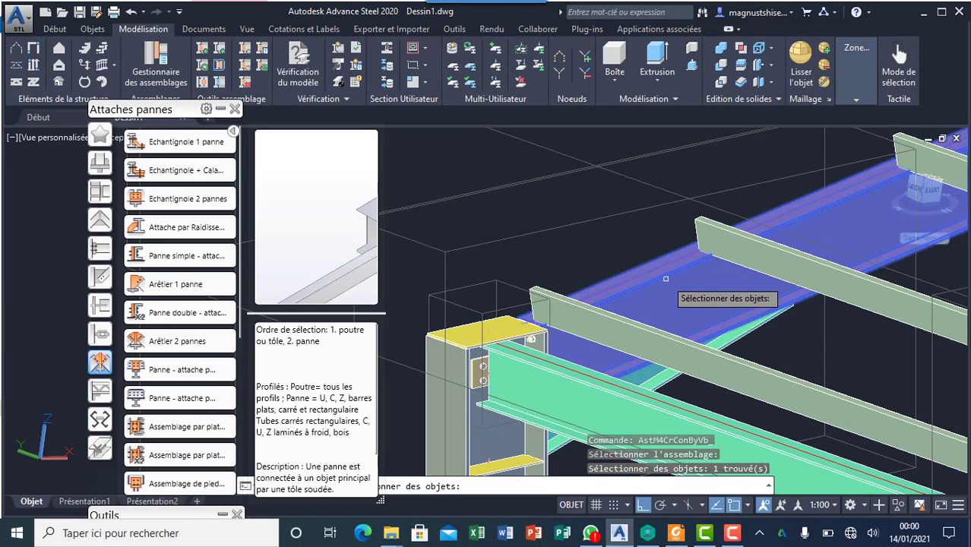
key("Return")
left_click(593, 310)
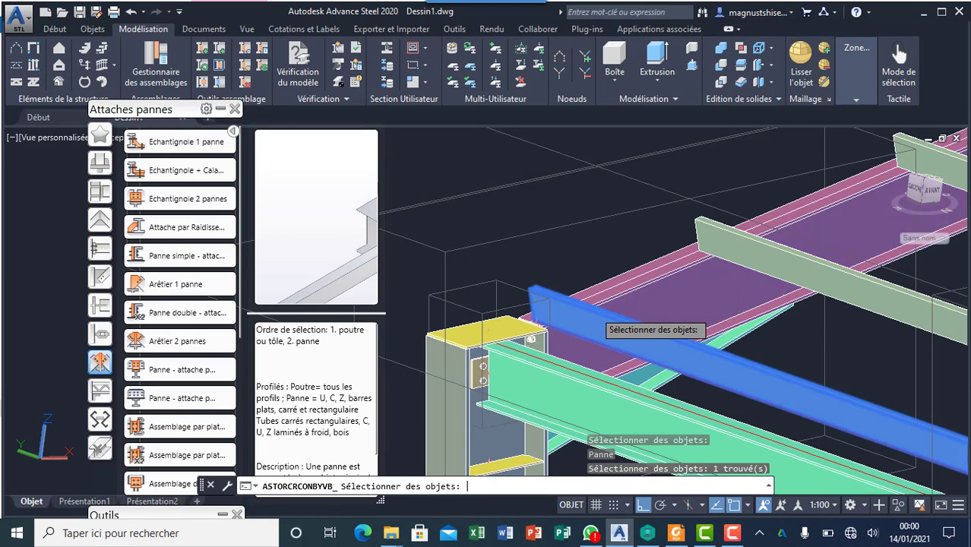
key("Return")
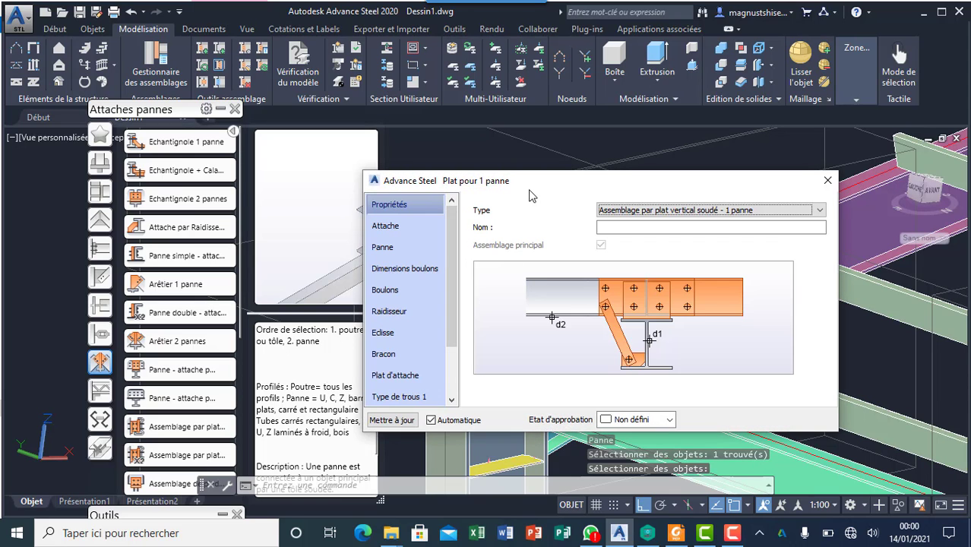
Step: Set the vertical distance between the new connection's bolts to 50, keeping 2 bolts
left_click_drag(534, 190, 553, 406)
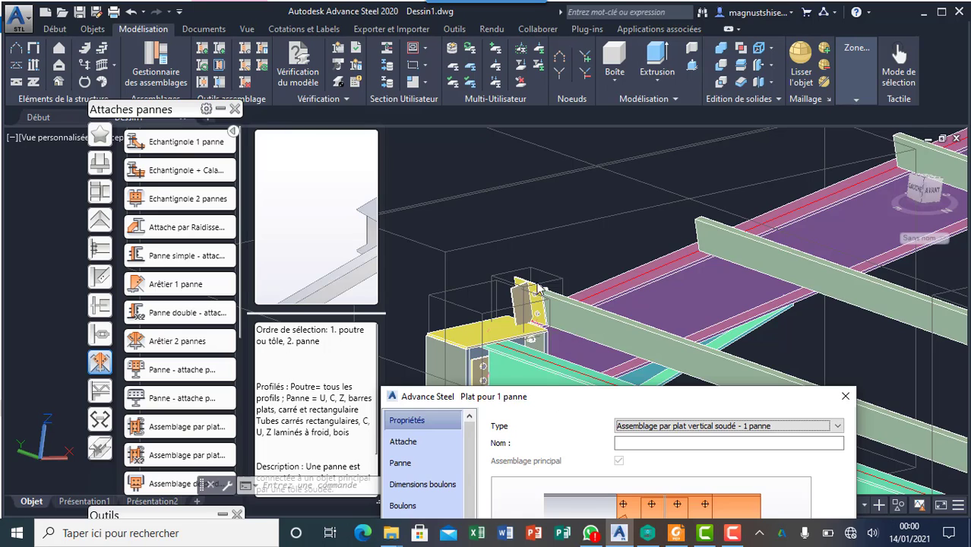
scroll(530, 291, "up", 3)
scroll(534, 307, "down", 5)
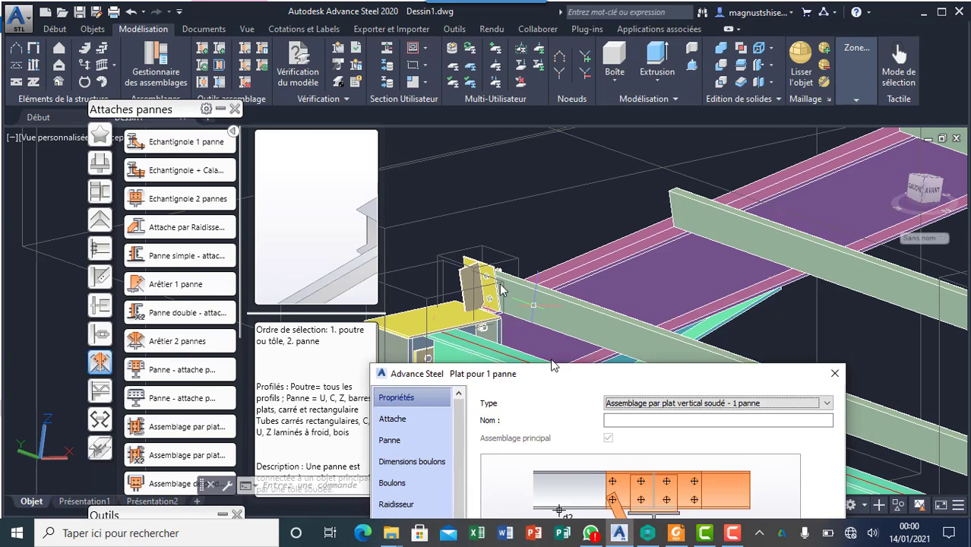
left_click_drag(572, 403, 432, 220)
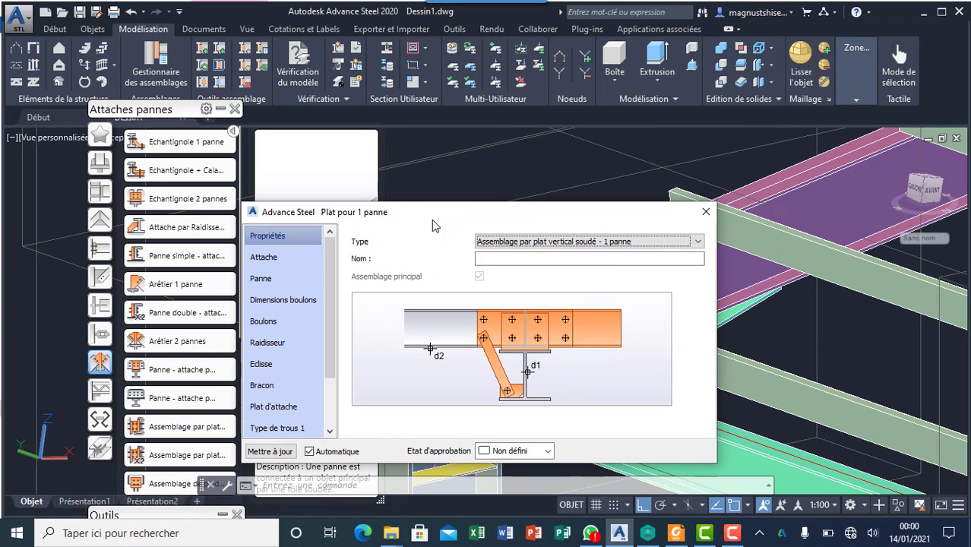
left_click(283, 301)
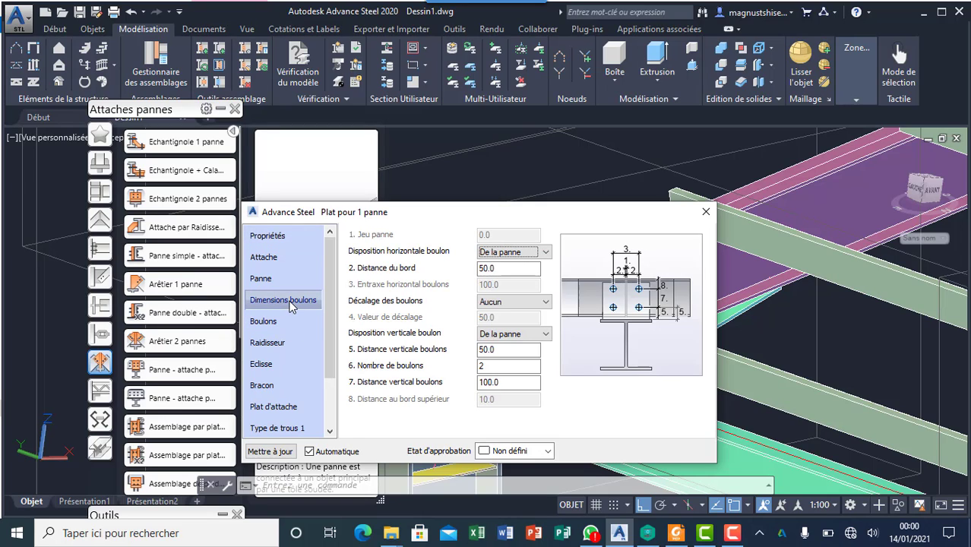
left_click(490, 365)
key("Tab")
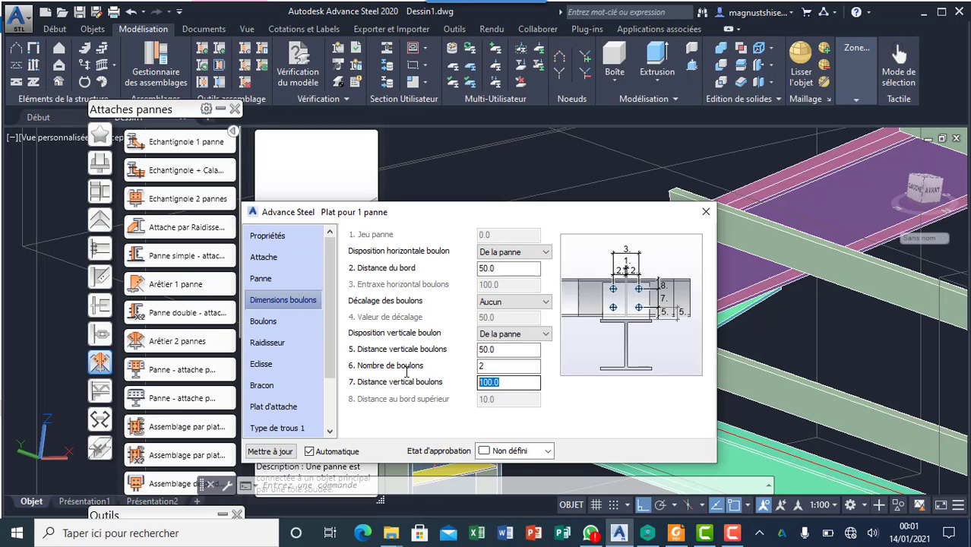
type("50")
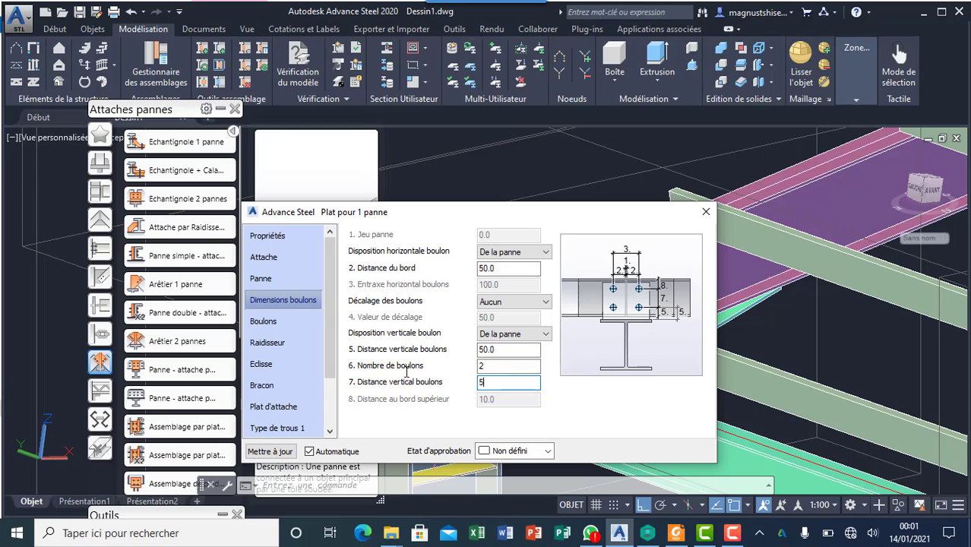
Step: Turn off the vertical stiffener of the purlin plate connection, close its settings and check the plate at the purlin's end
left_click(288, 342)
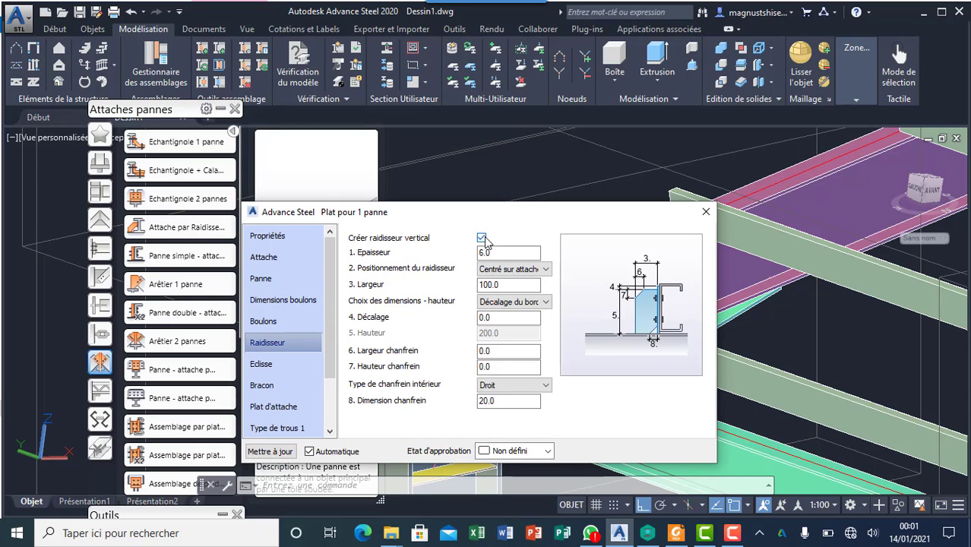
left_click(481, 239)
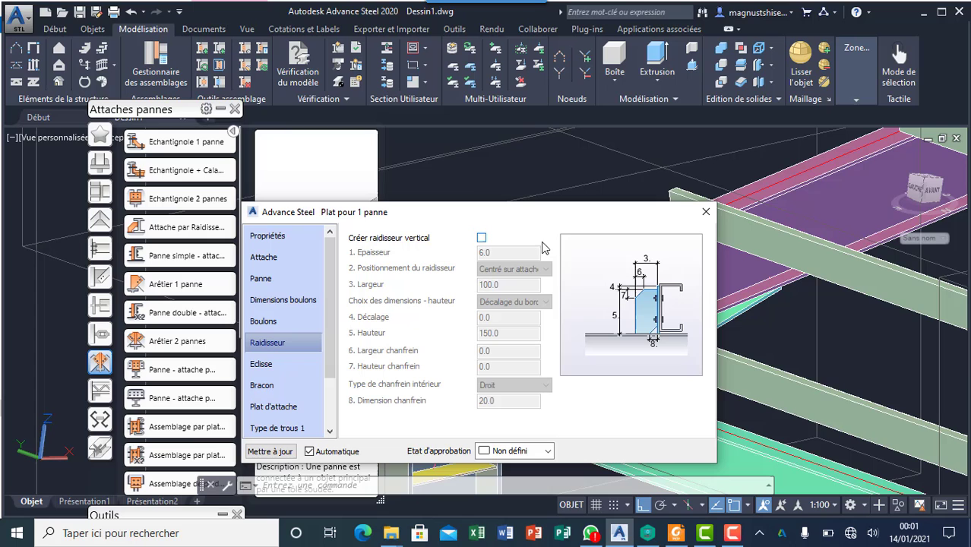
left_click(706, 212)
scroll(462, 290, "up", 6)
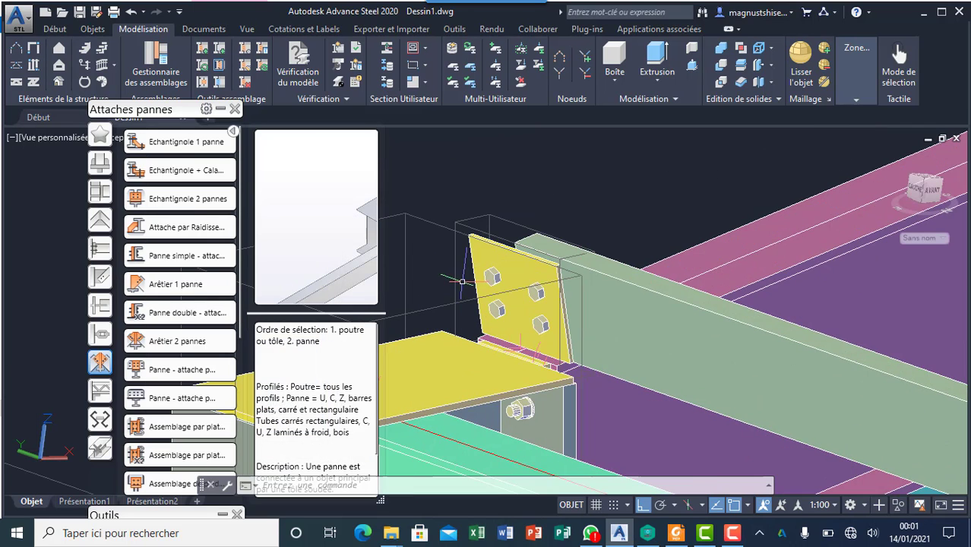
scroll(466, 260, "down", 5)
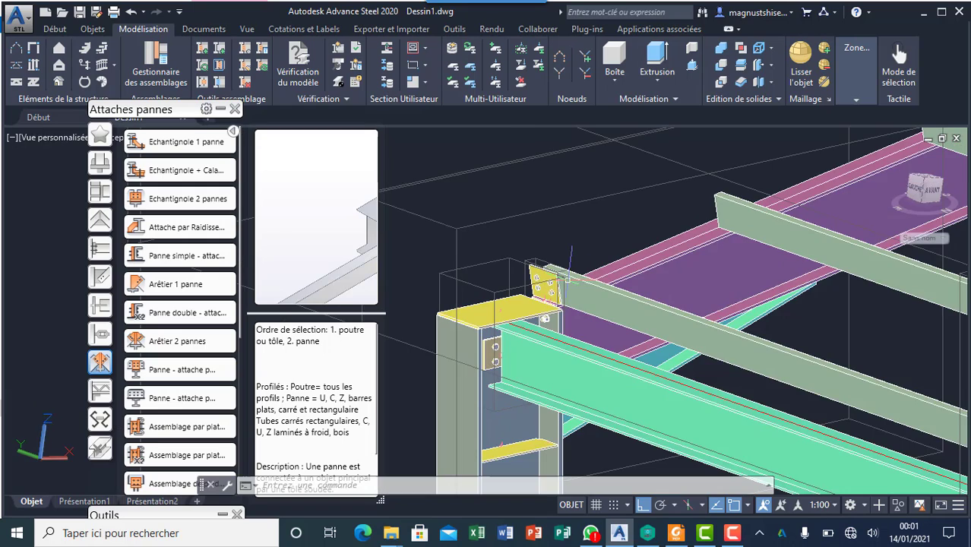
scroll(524, 242, "up", 3)
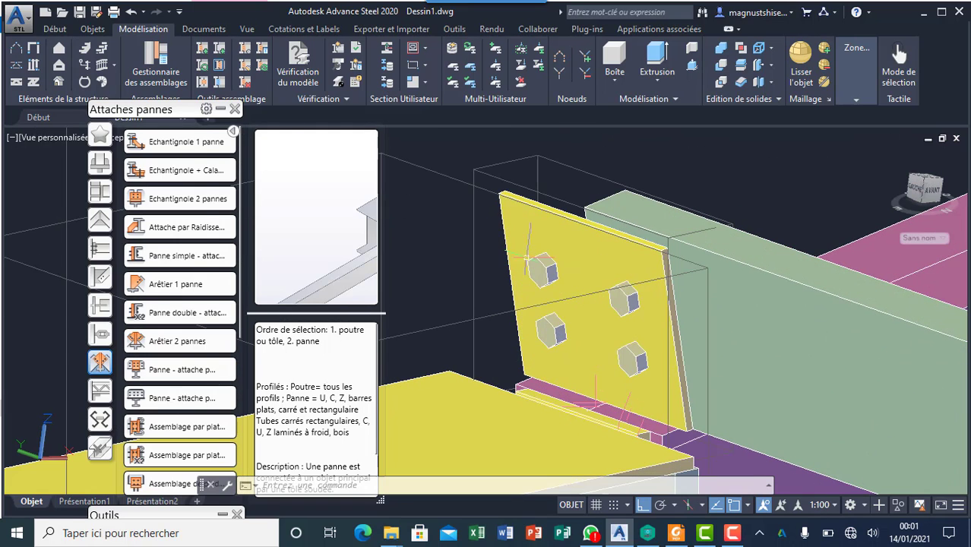
scroll(523, 237, "down", 2)
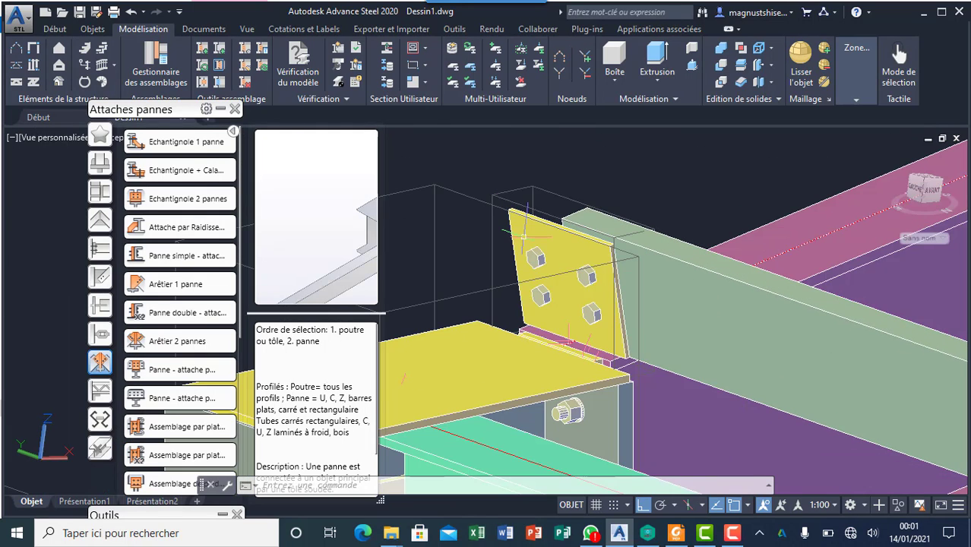
scroll(569, 275, "up", 1)
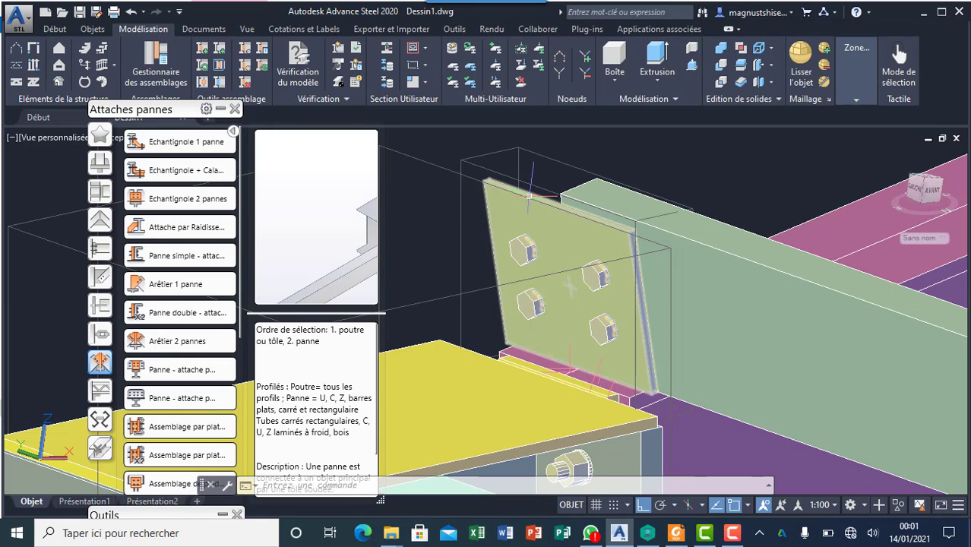
left_click(530, 196)
key("Return")
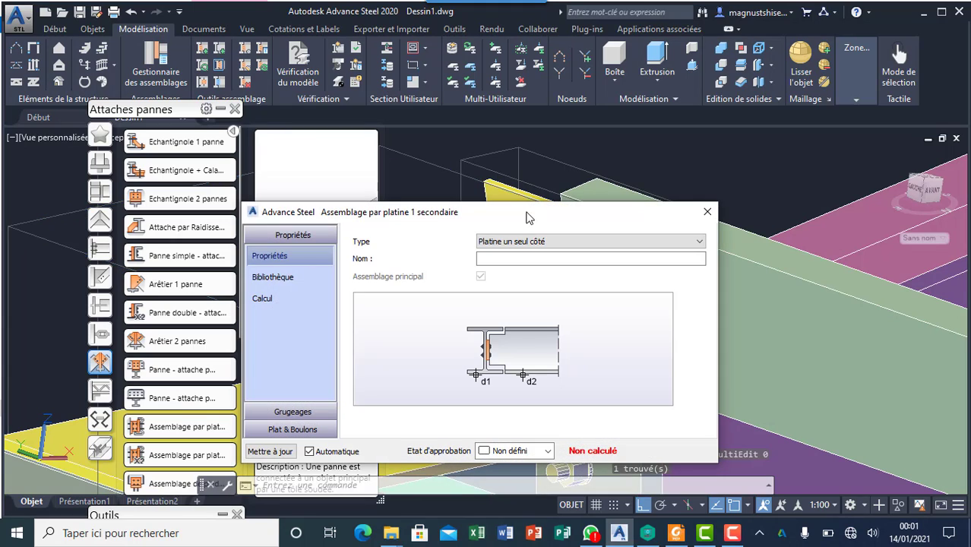
left_click(706, 211)
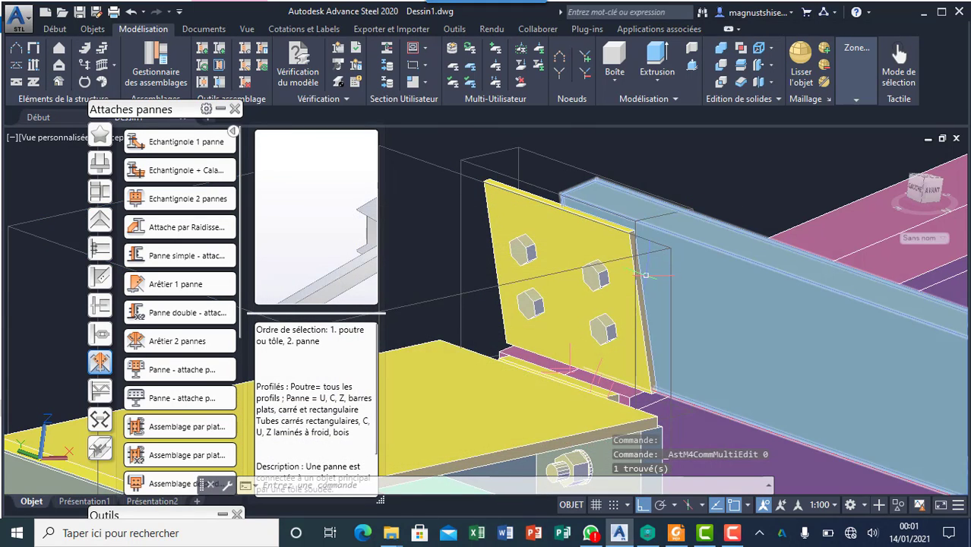
Step: Open the eave purlin plate connection's settings and set the horizontal bolt layout to Total with a horizontal bolt spacing of 50
left_click(629, 197)
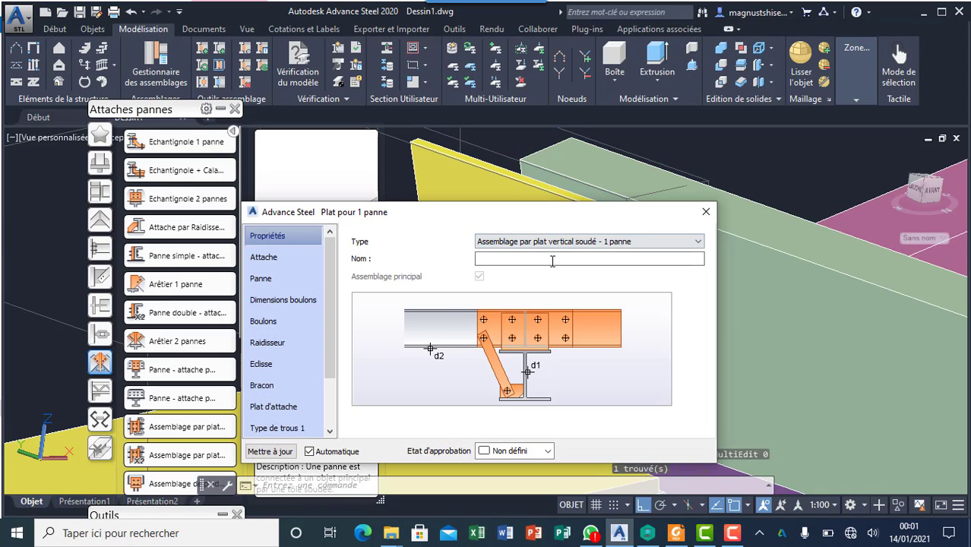
left_click(297, 301)
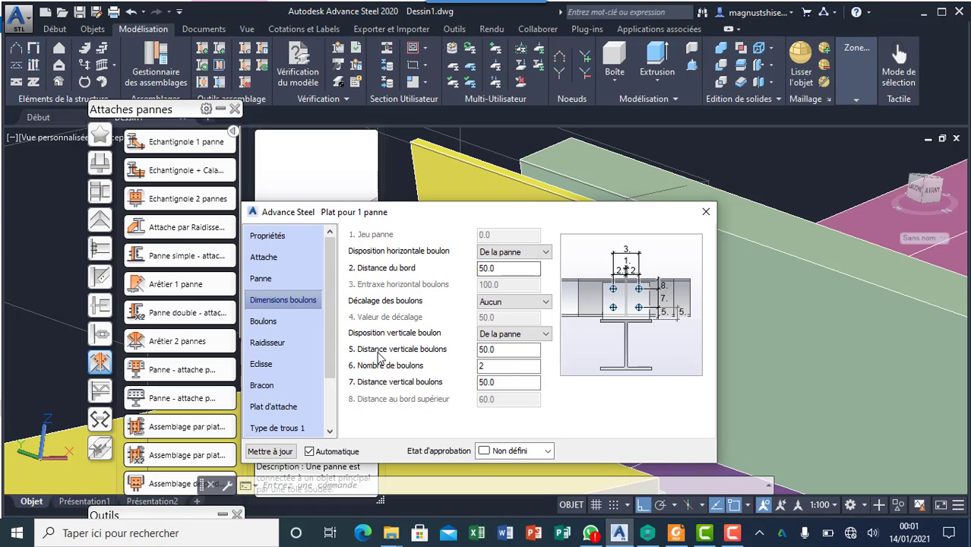
left_click(498, 350)
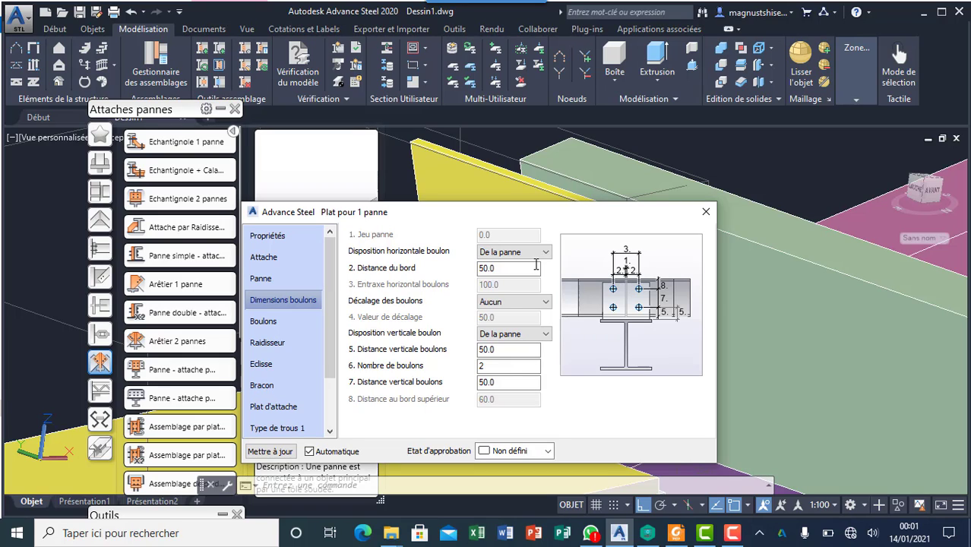
left_click(514, 252)
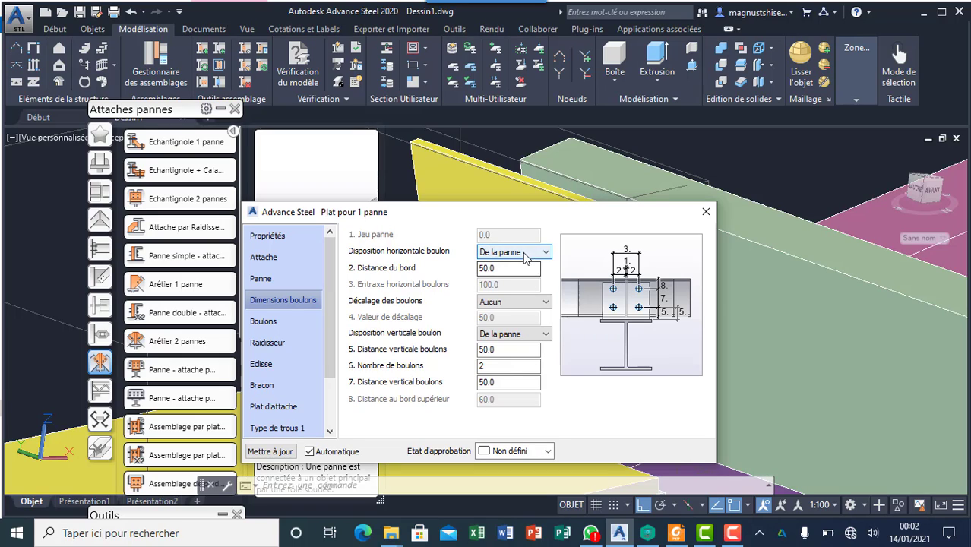
left_click(515, 276)
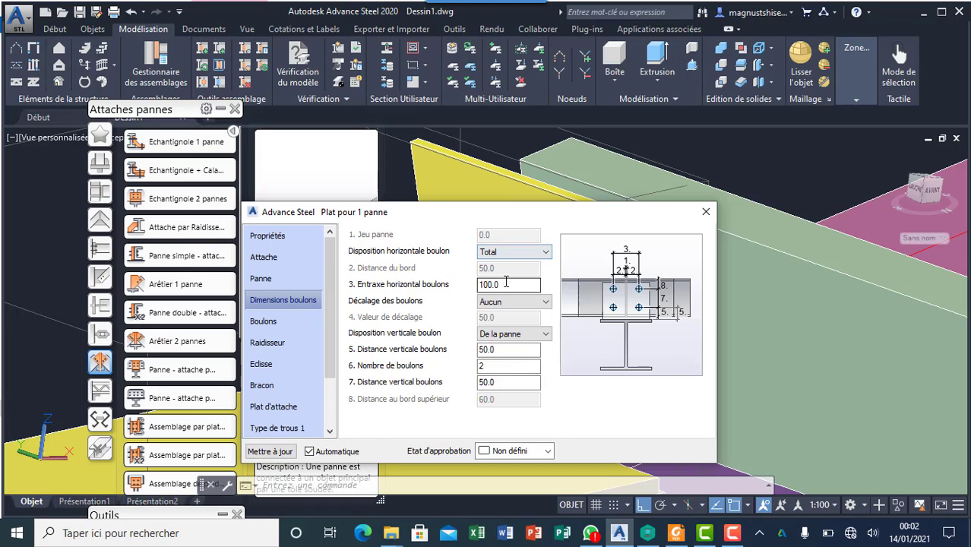
left_click_drag(504, 289, 443, 286)
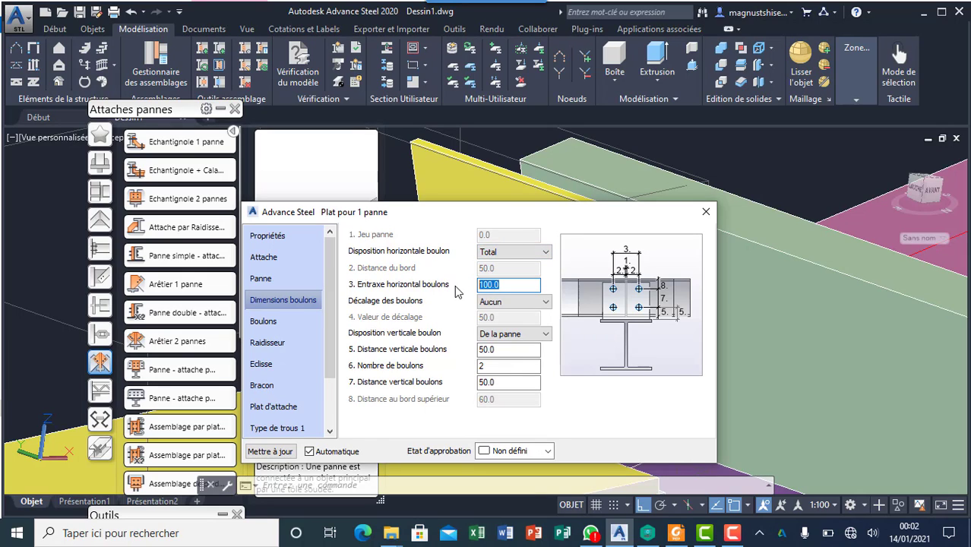
type("50")
left_click_drag(557, 220, 931, 233)
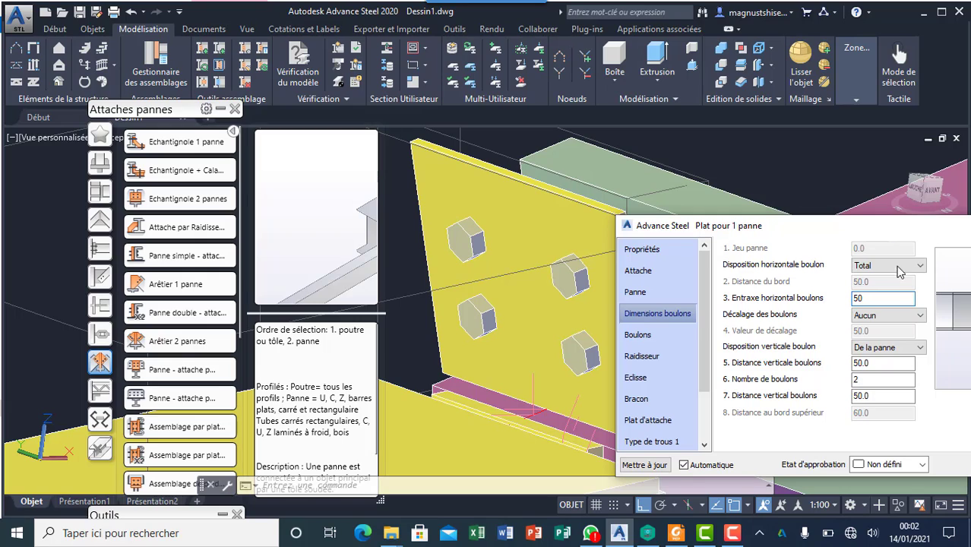
left_click(873, 364)
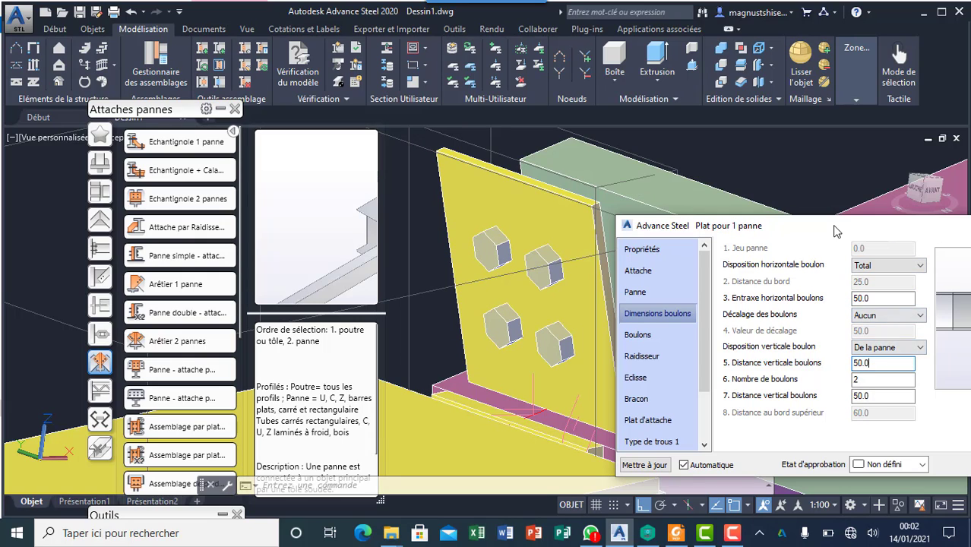
Step: Switch the connection's horizontal bolt layout back to De la panne, keeping the edge distance at 25
left_click_drag(836, 232, 500, 147)
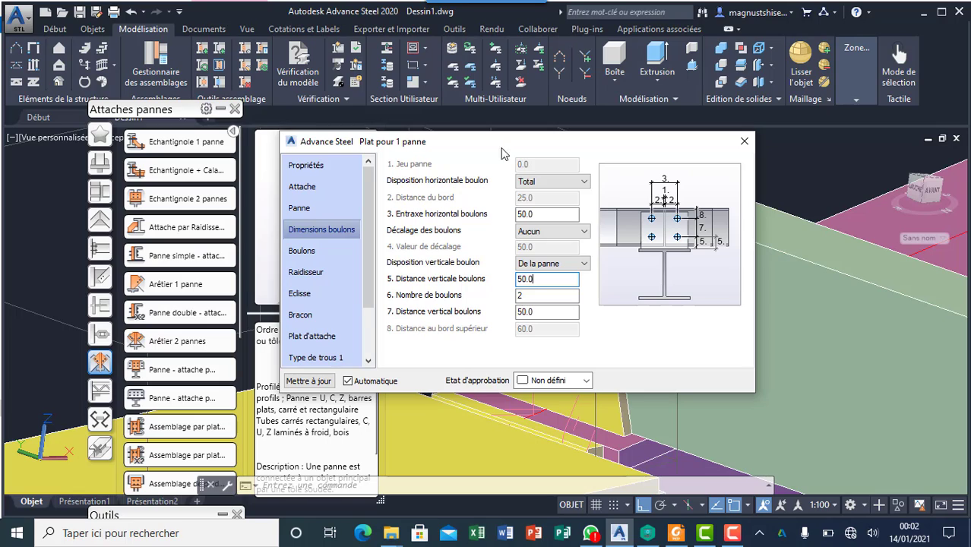
left_click(532, 180)
left_click(536, 191)
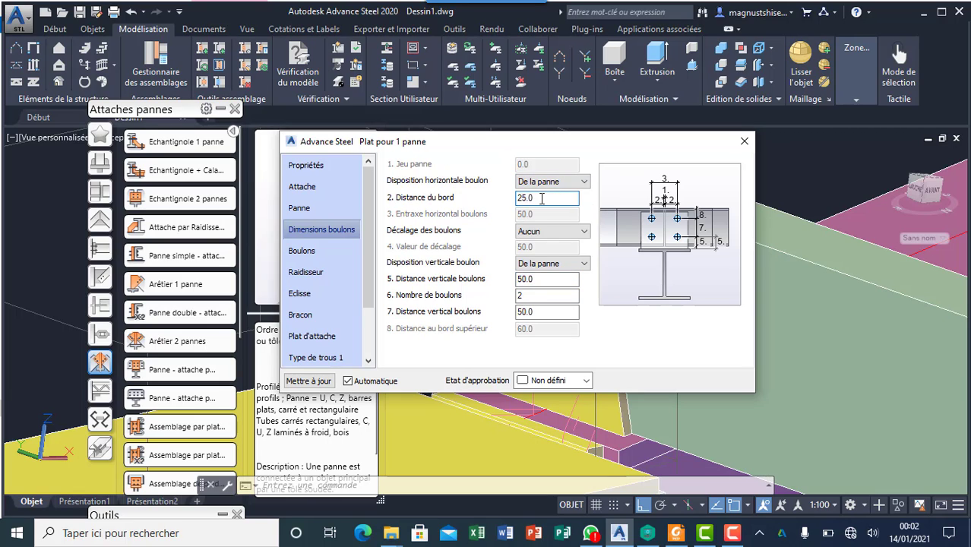
left_click(542, 198)
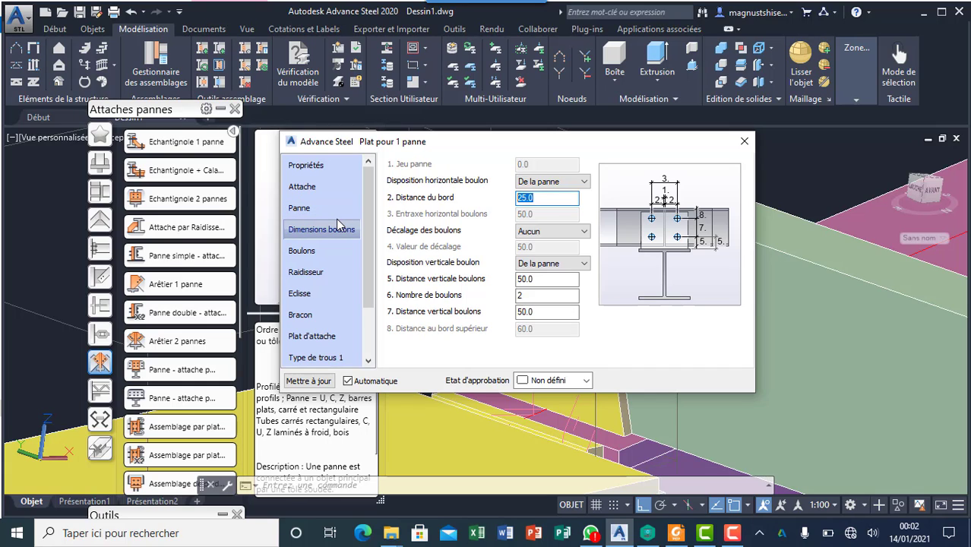
Step: Set both the horizontal and vertical edge distances of the attachment plate to 70
left_click(321, 193)
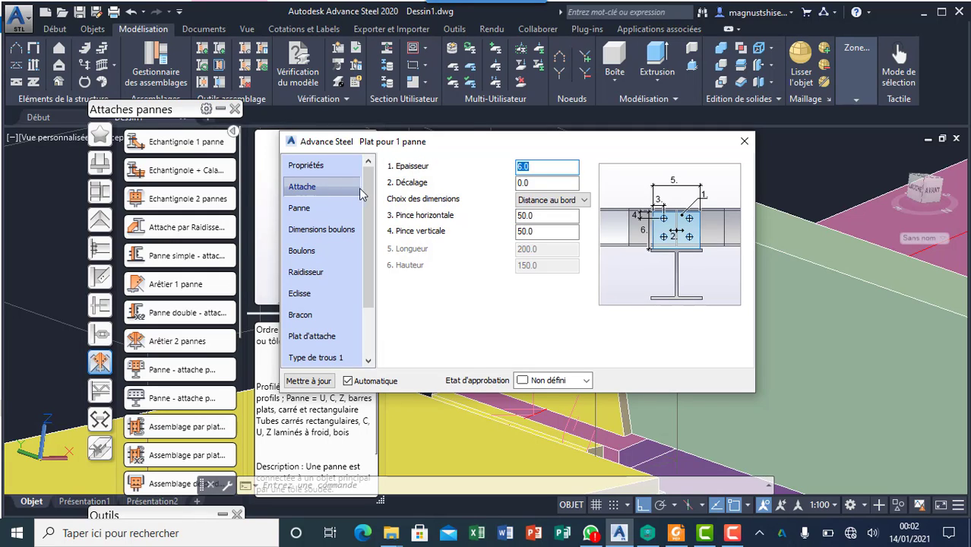
left_click_drag(492, 141, 372, 149)
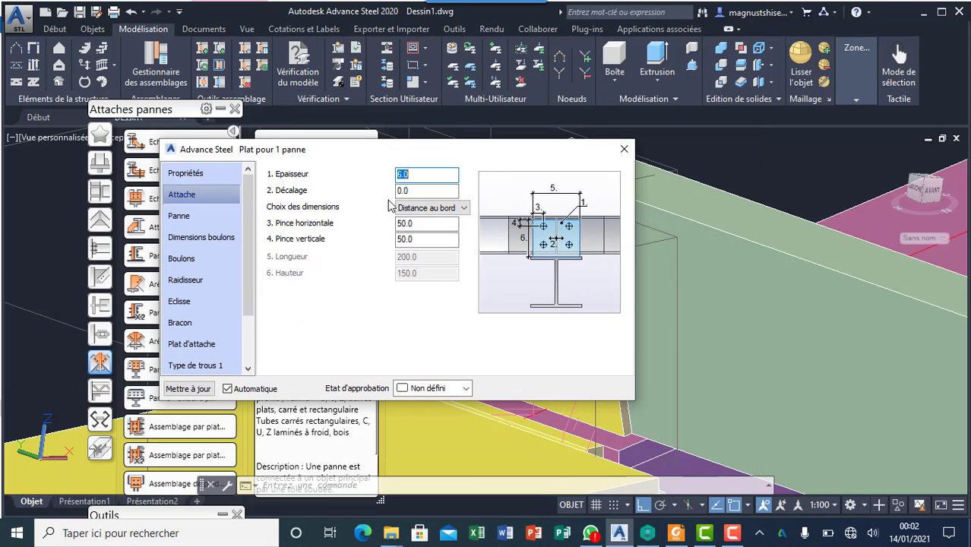
left_click(420, 223)
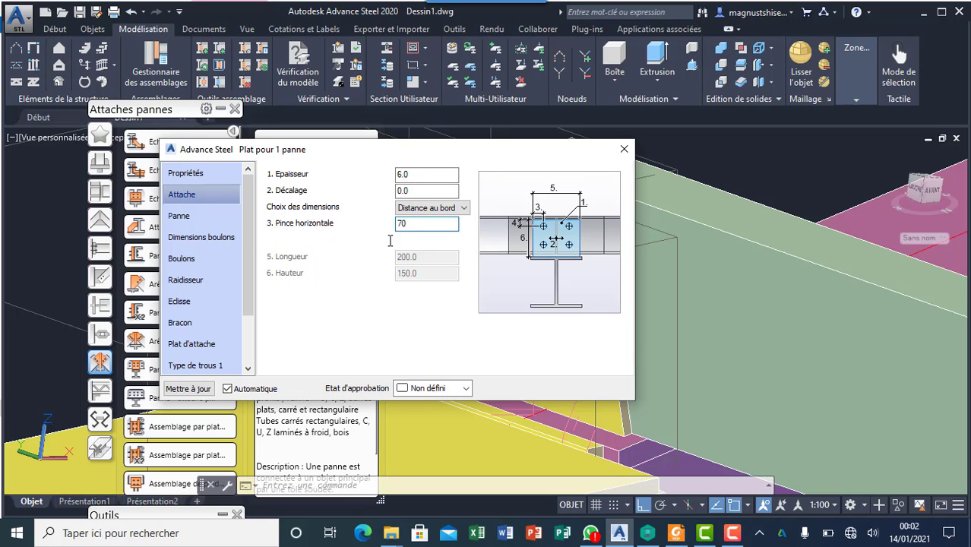
key("Tab")
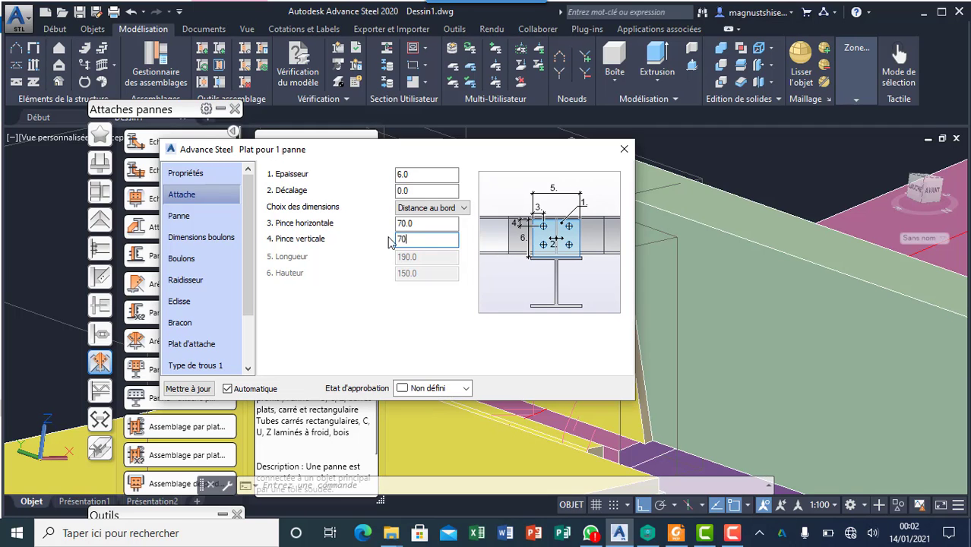
type("70")
Step: Set the attachment plate's horizontal and vertical edge distances to 30 and close the connection settings
left_click(414, 223)
left_click_drag(456, 151, 463, 205)
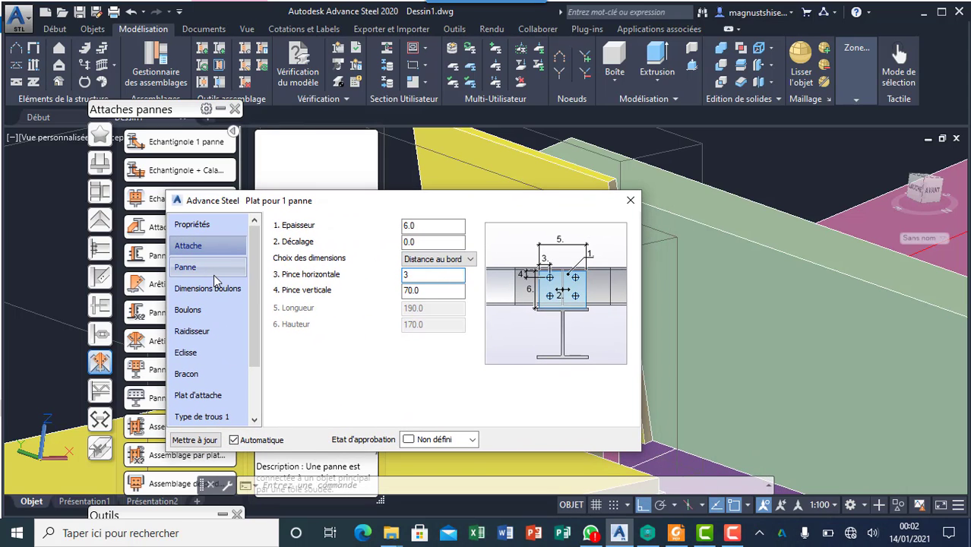
type("0")
key("Tab")
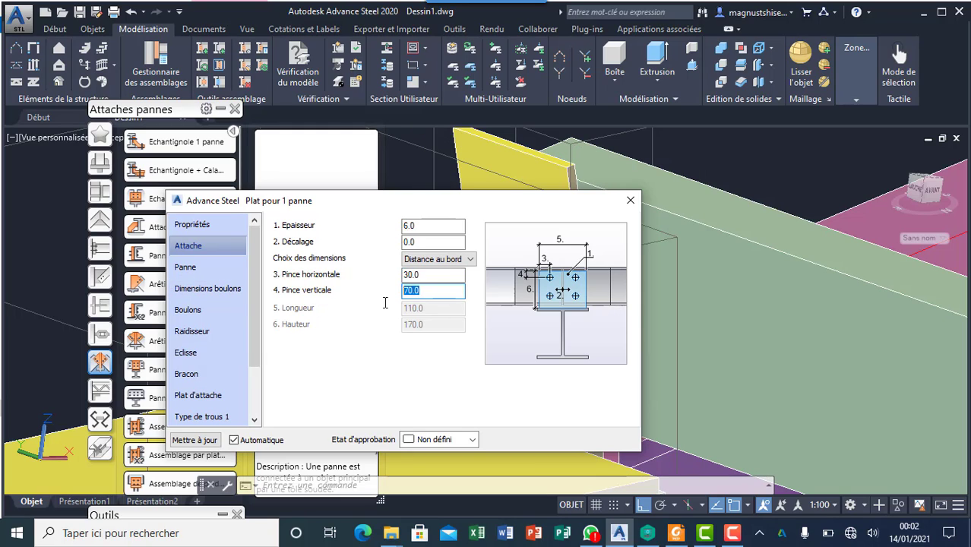
type("30")
key("shift+Tab")
key("shift+Tab")
key("shift+Tab")
left_click_drag(474, 198, 440, 139)
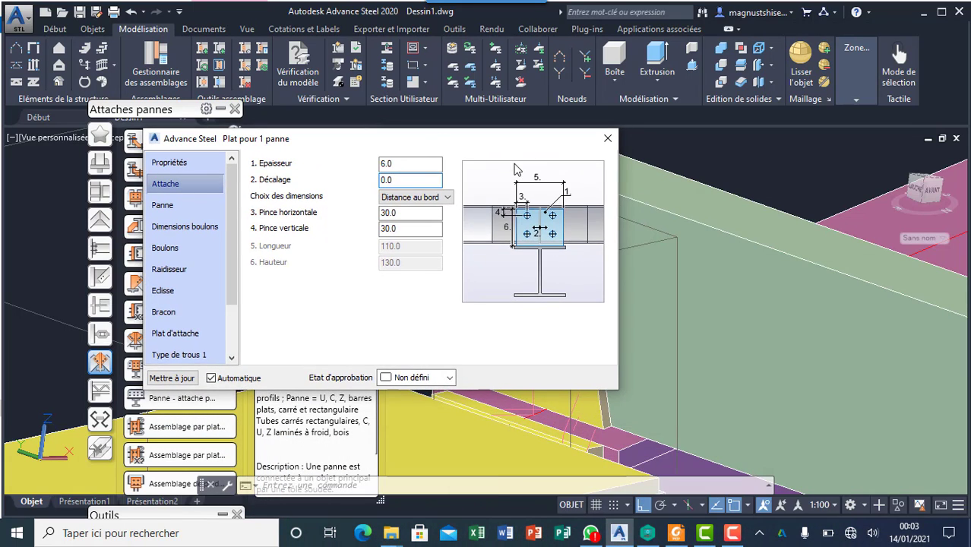
left_click(607, 138)
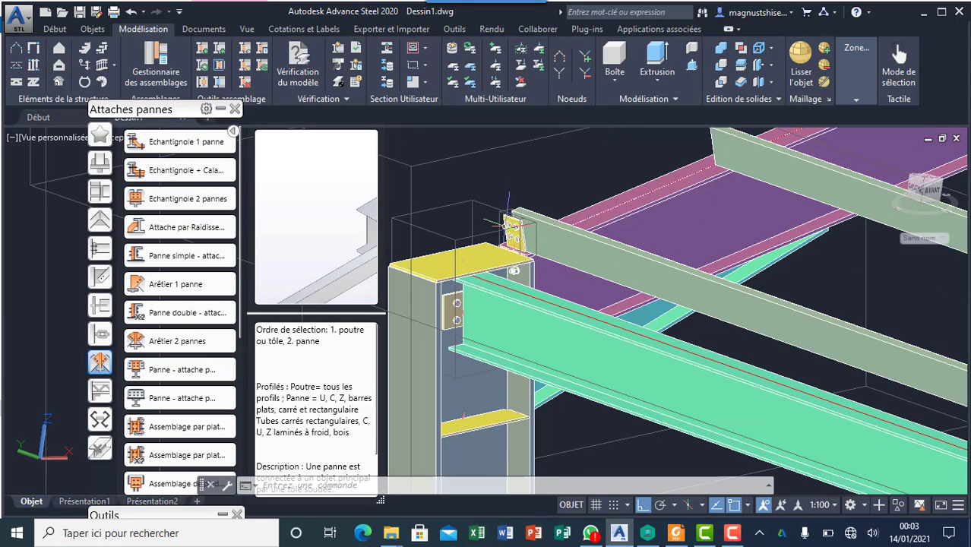
Step: Examine the resized plate and its bolts at the eave purlin's end, and their position relative to the rafter and column
scroll(507, 223, "up", 5)
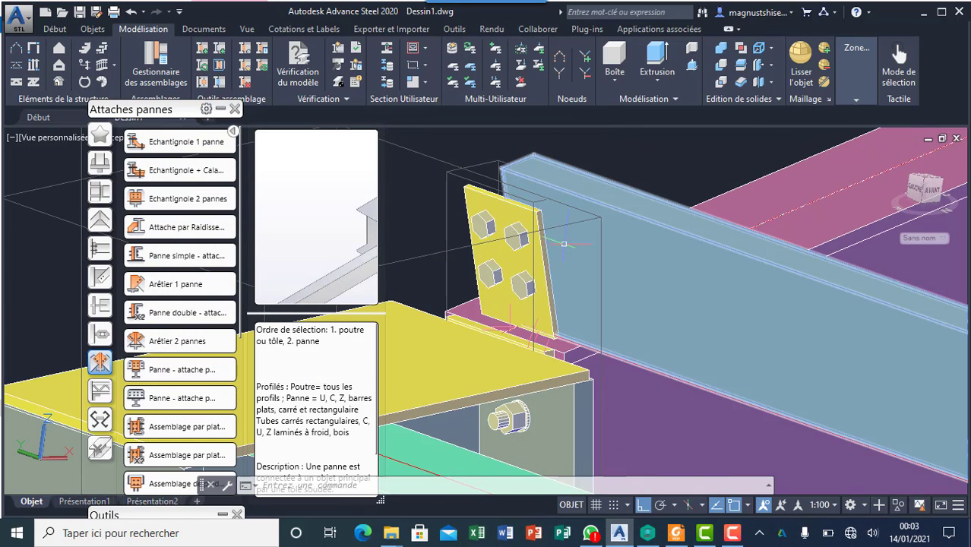
scroll(564, 243, "up", 2)
scroll(519, 193, "down", 5)
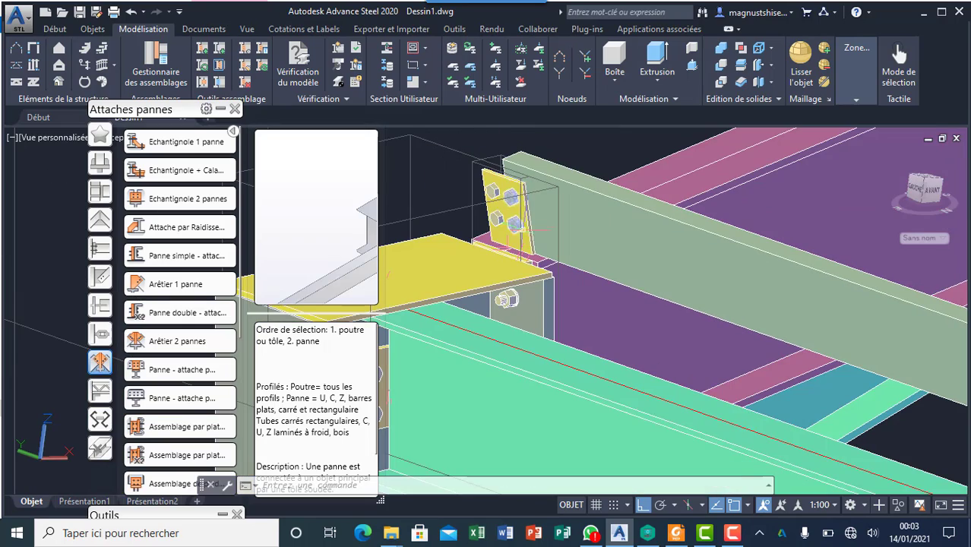
scroll(507, 249, "down", 4)
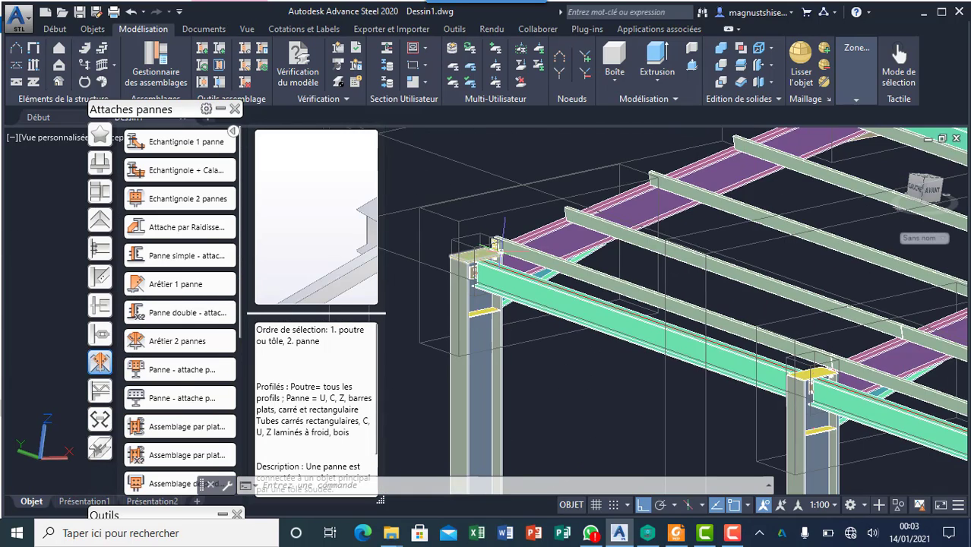
scroll(515, 244, "up", 3)
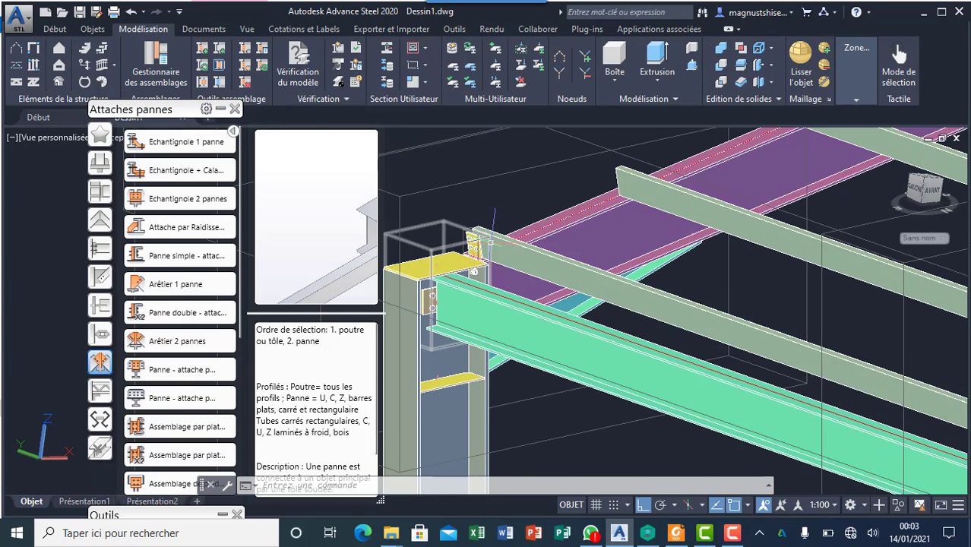
scroll(490, 243, "up", 2)
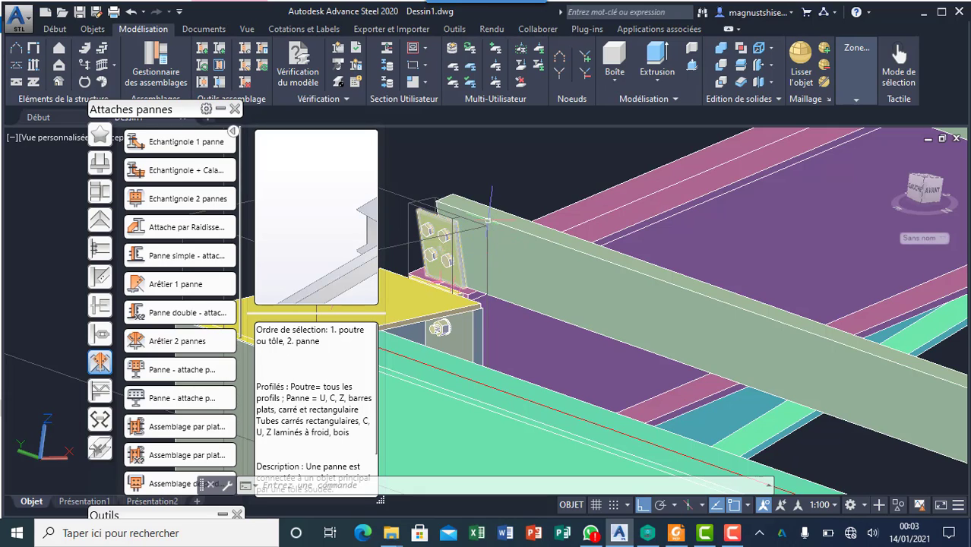
scroll(488, 221, "down", 4)
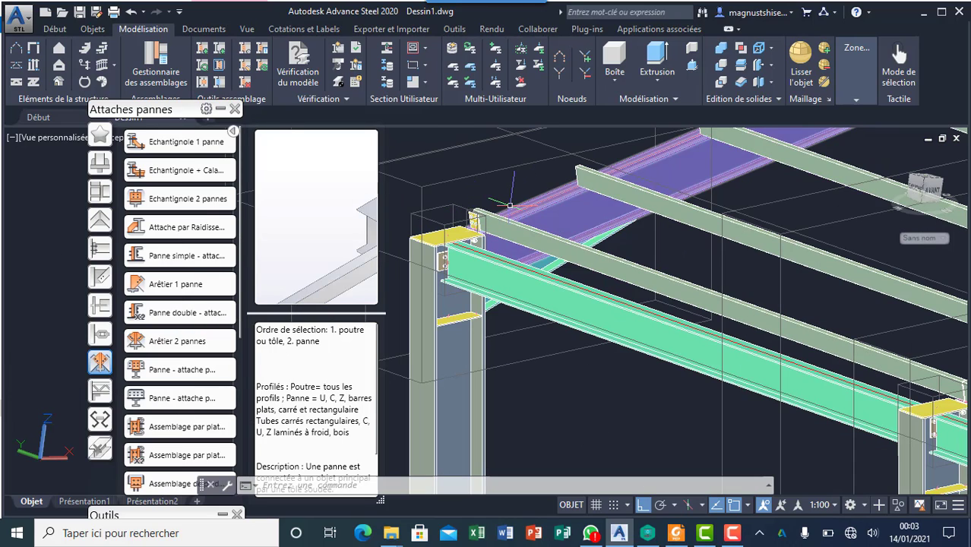
scroll(510, 205, "down", 4)
scroll(452, 218, "up", 5)
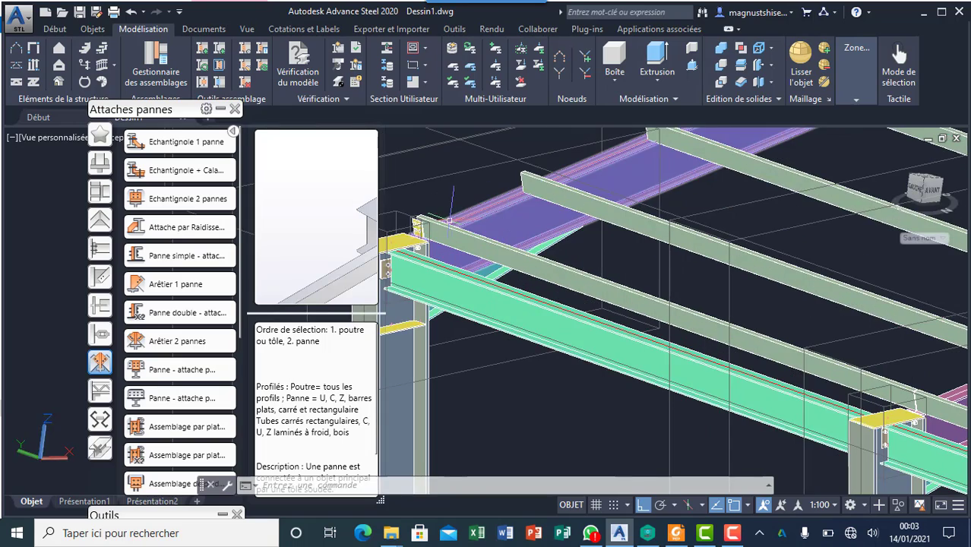
scroll(450, 221, "up", 3)
scroll(429, 209, "up", 2)
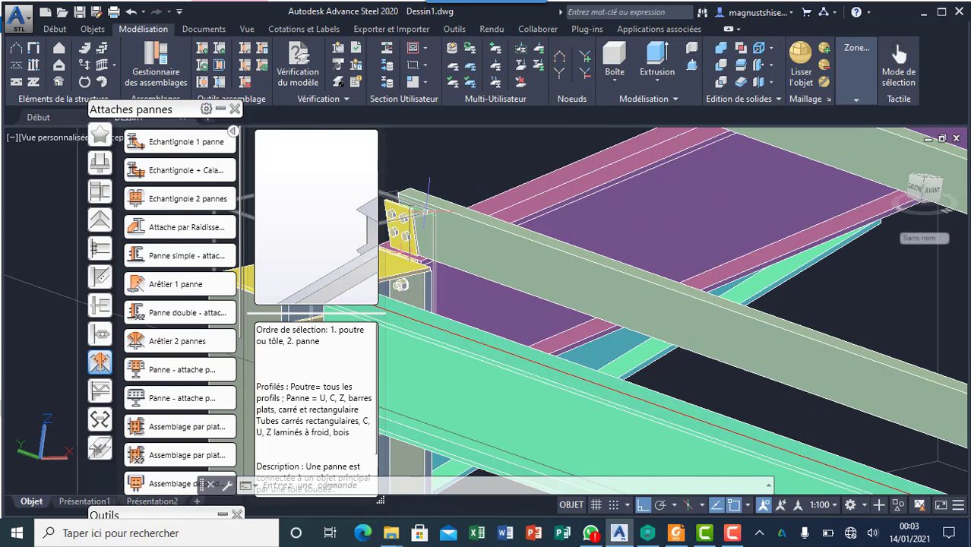
scroll(426, 213, "up", 1)
scroll(429, 212, "up", 3)
scroll(498, 220, "down", 3)
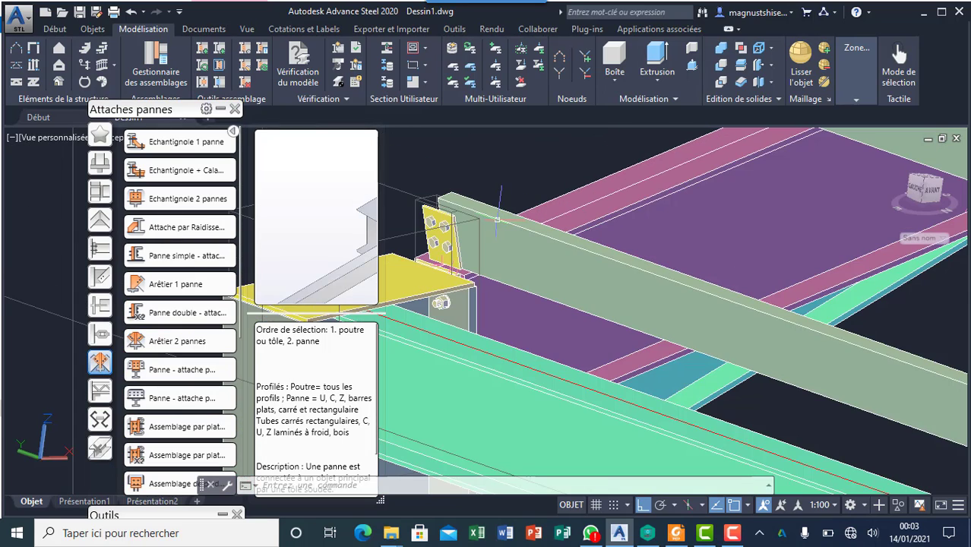
Step: Select the eave purlin's plate connection and collapse the connection library to reveal the connection copying tools
scroll(441, 201, "up", 3)
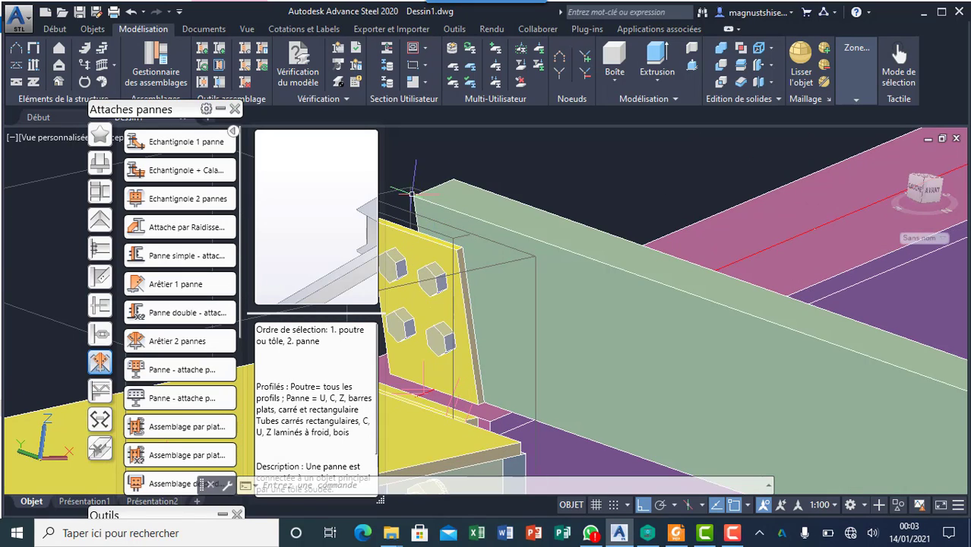
left_click(411, 195)
scroll(471, 194, "down", 3)
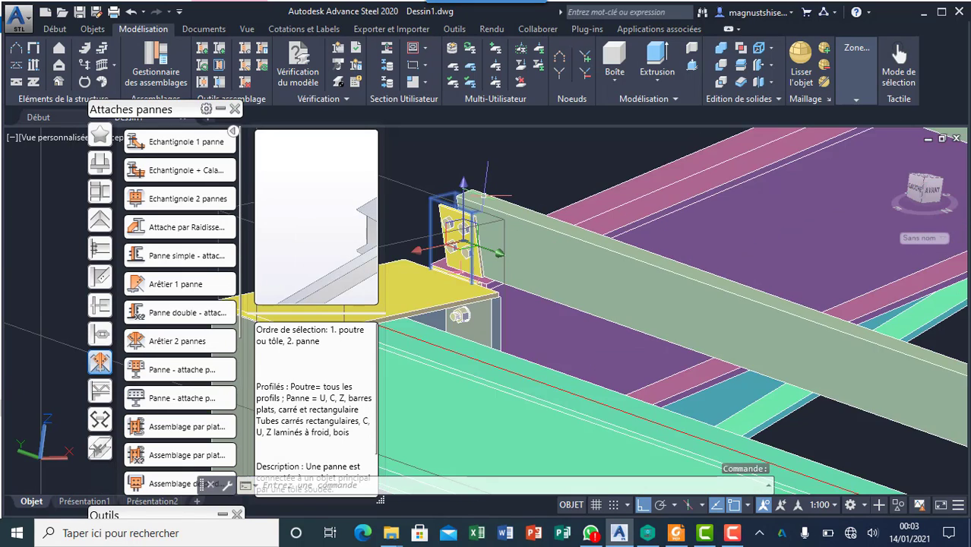
scroll(487, 196, "down", 2)
scroll(483, 228, "down", 2)
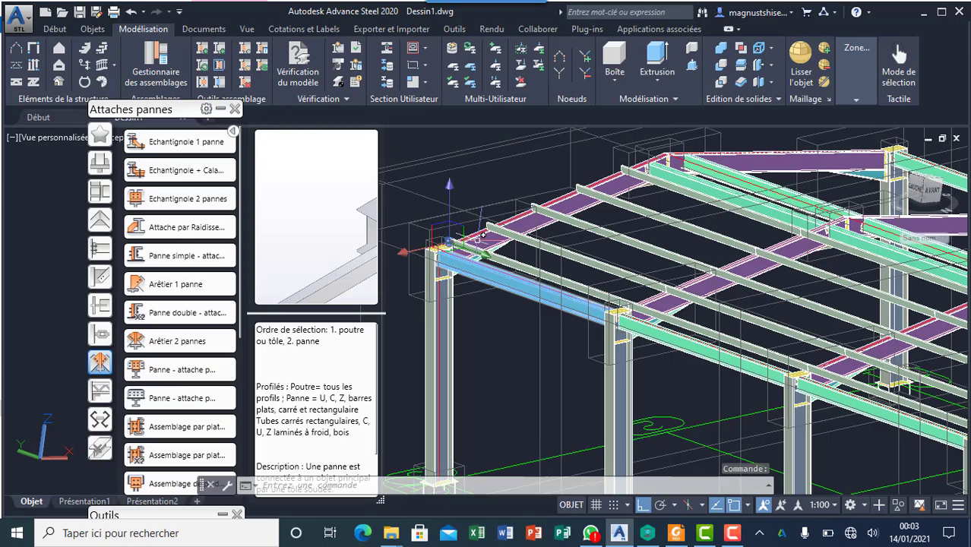
scroll(483, 235, "down", 2)
scroll(456, 228, "up", 1)
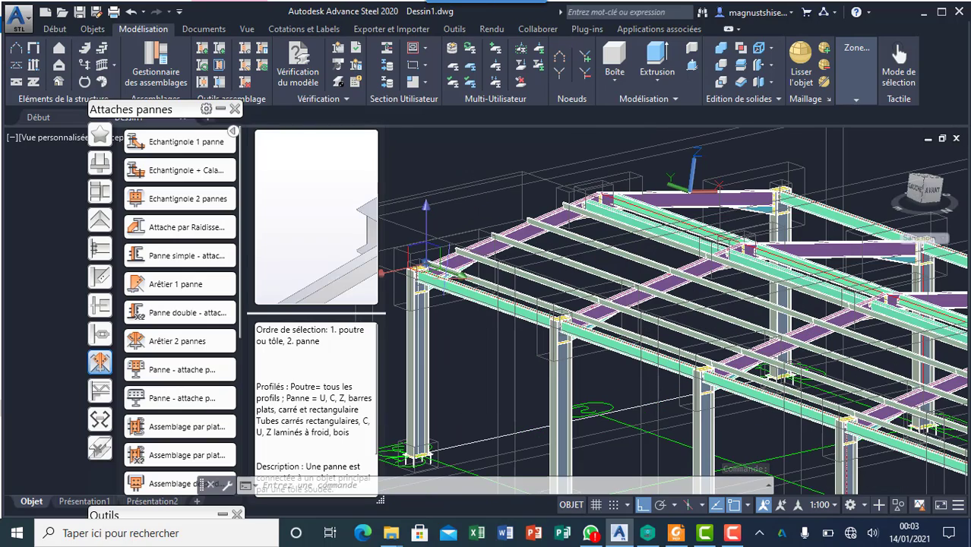
scroll(456, 235, "up", 3)
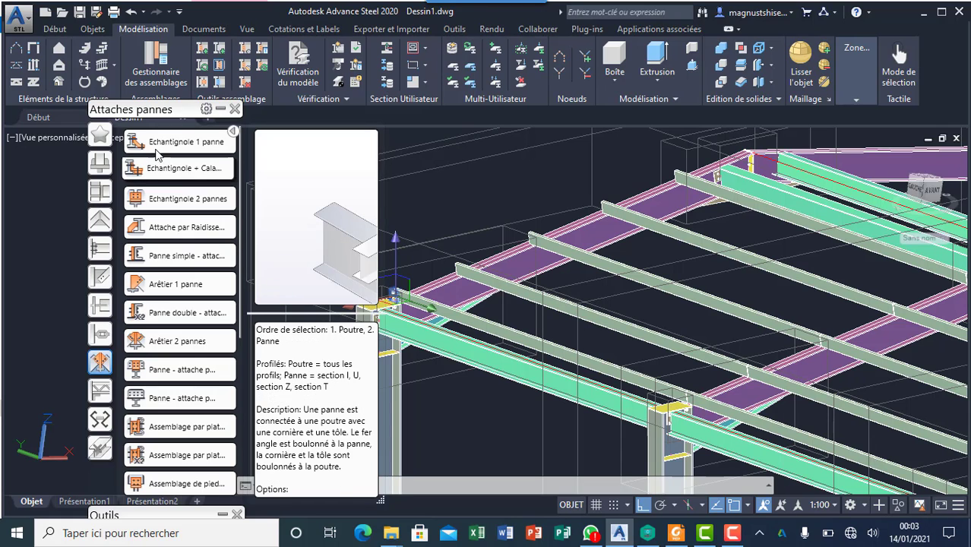
left_click(221, 109)
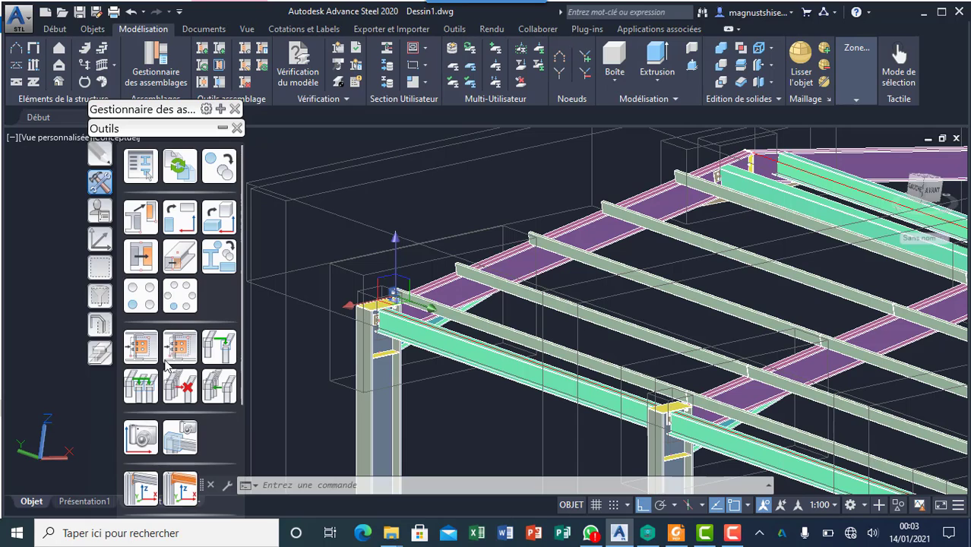
left_click(141, 347)
scroll(441, 266, "up", 5)
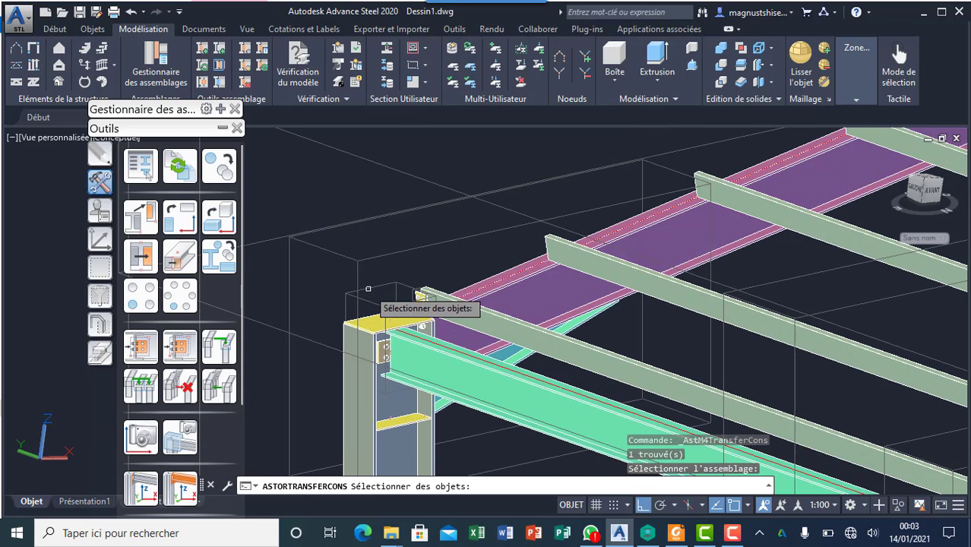
scroll(338, 361, "up", 5)
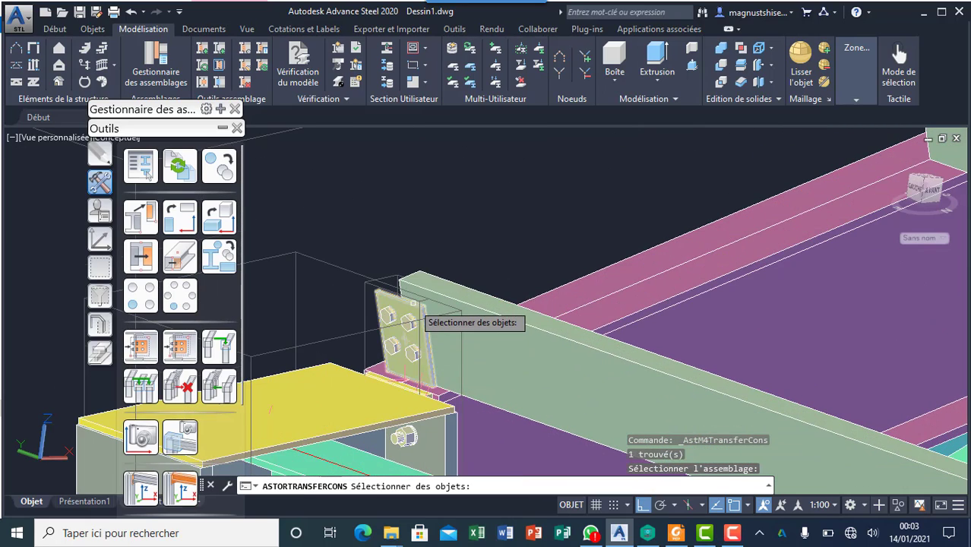
left_click(360, 248)
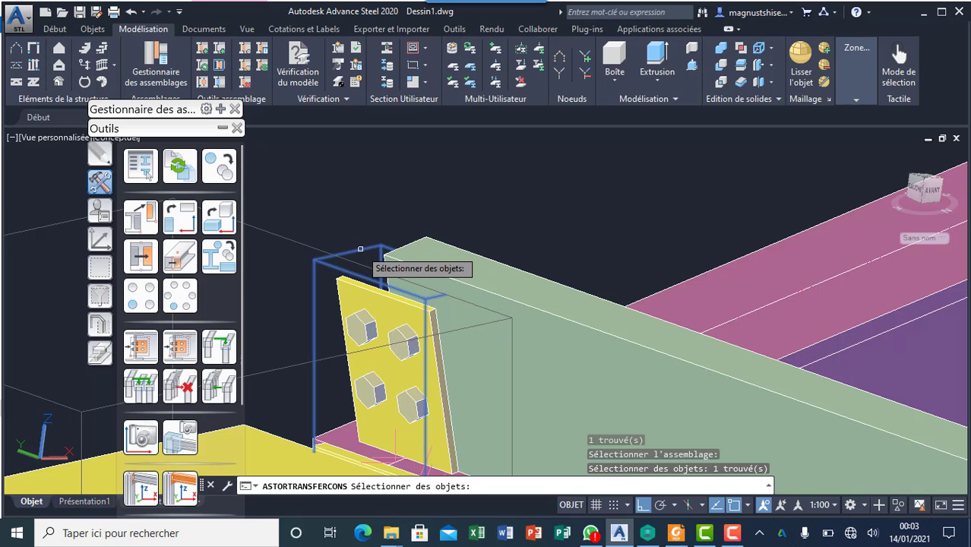
key("Return")
scroll(360, 250, "down", 5)
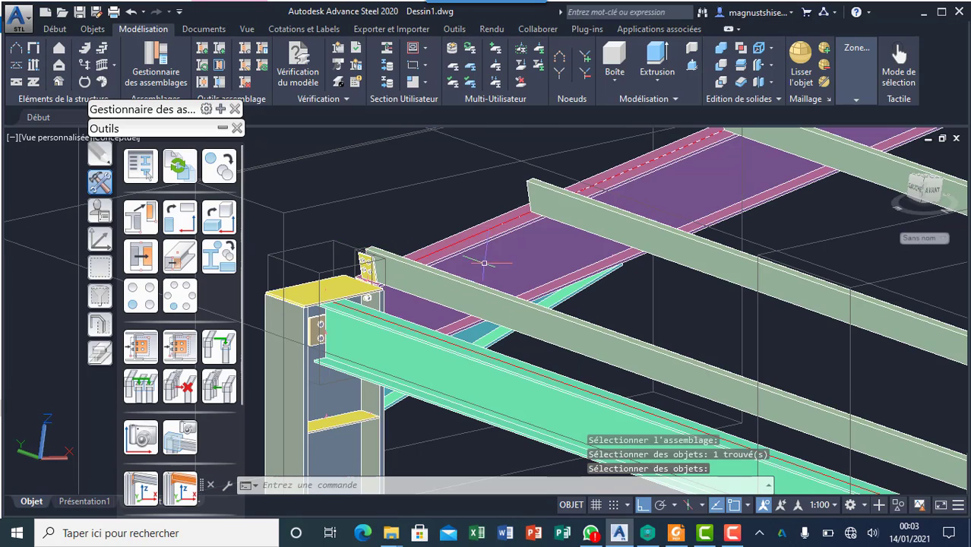
scroll(423, 289, "down", 4)
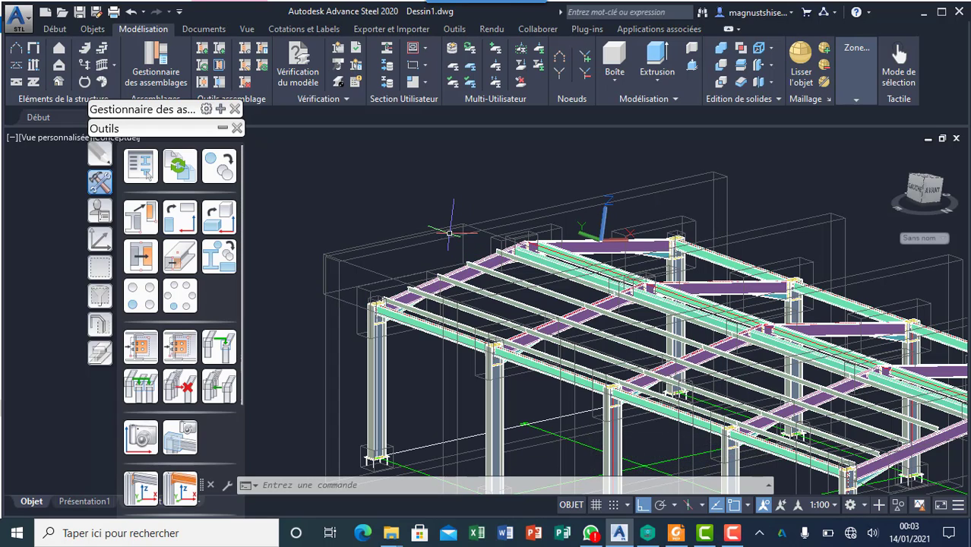
key("Escape")
key("Escape")
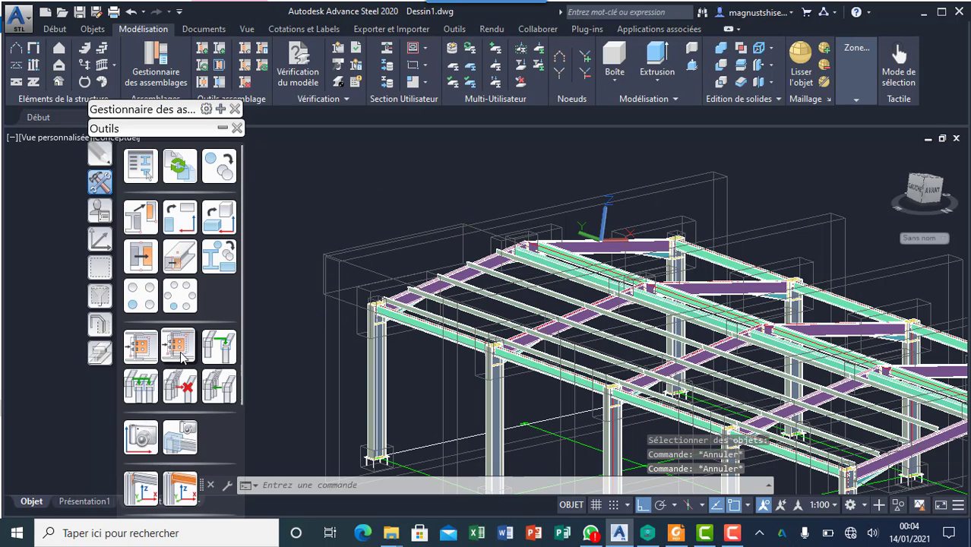
Step: Start copying a connection to multiple members, with the eave purlin's plate connection as reference and its supporting end-frame rafter as first matching beam
left_click(181, 377)
scroll(456, 312, "up", 6)
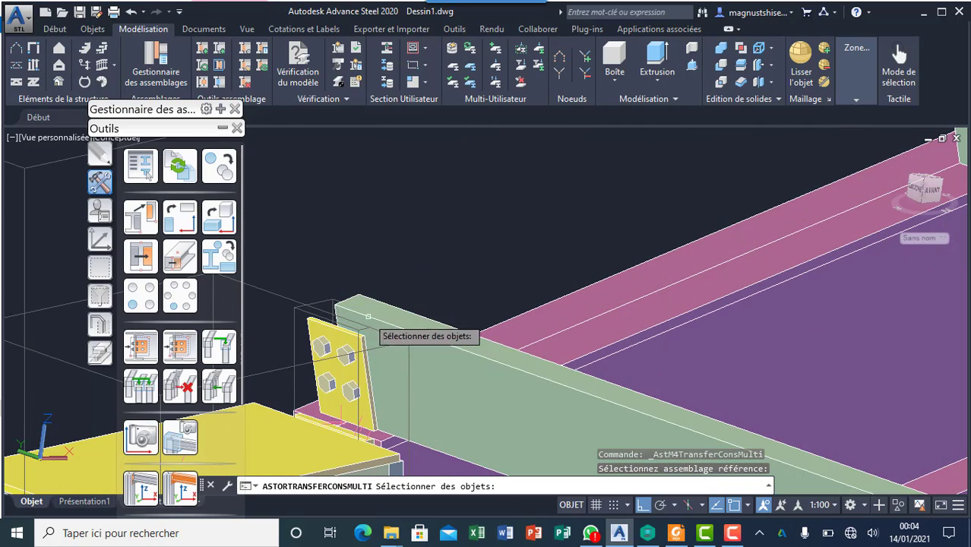
left_click(330, 291)
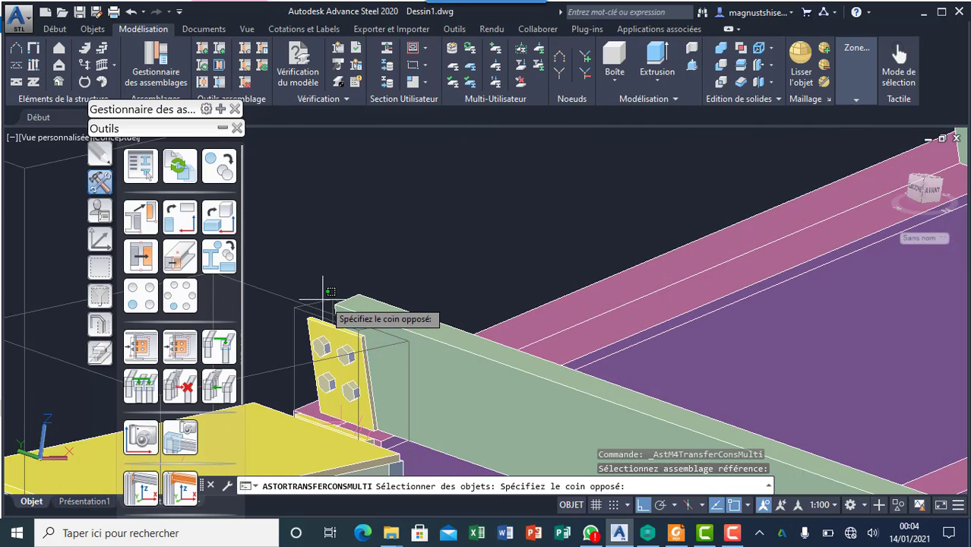
left_click(334, 292)
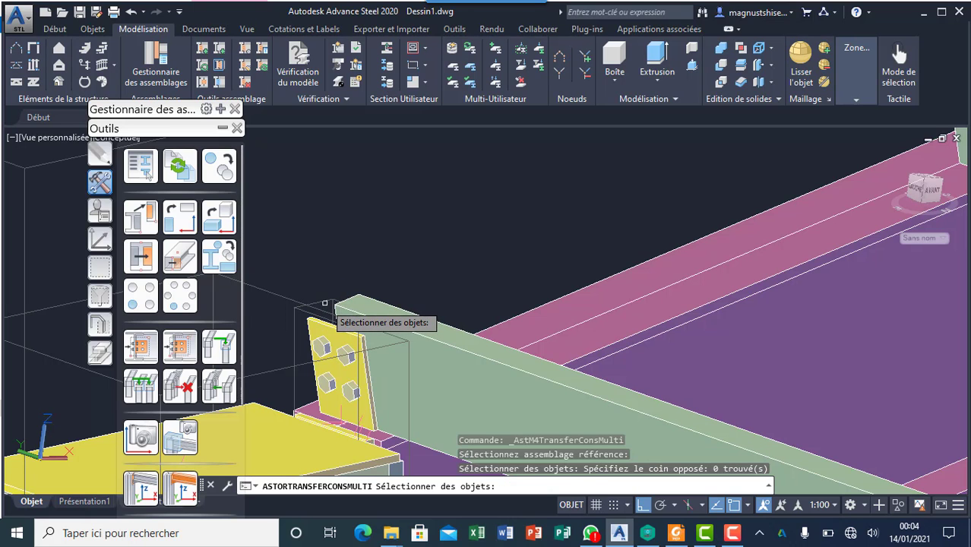
left_click(327, 301)
key("Return")
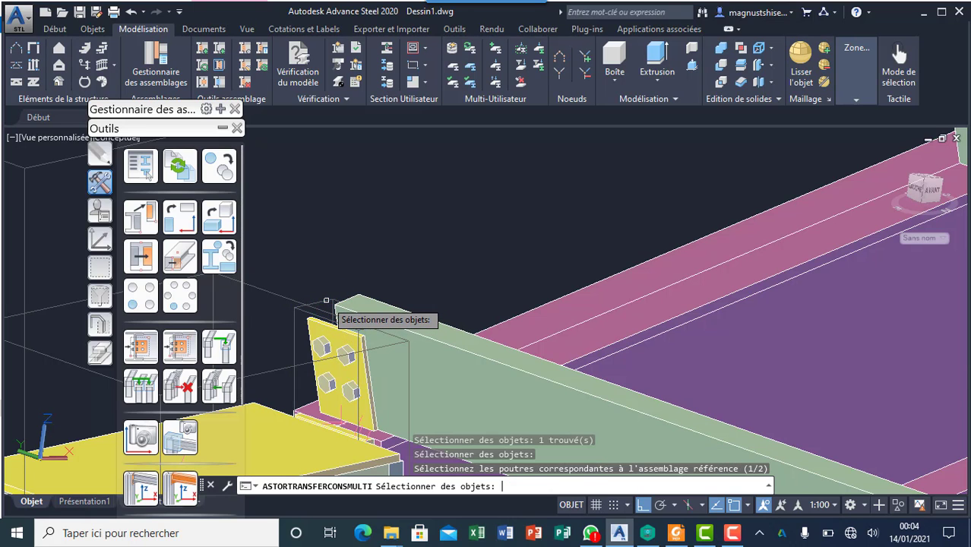
scroll(327, 301, "down", 5)
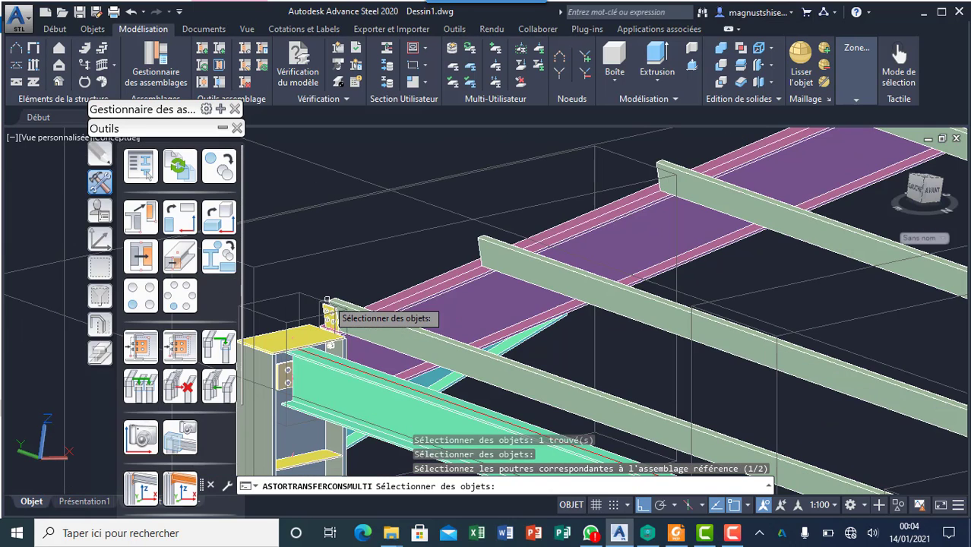
left_click(426, 297)
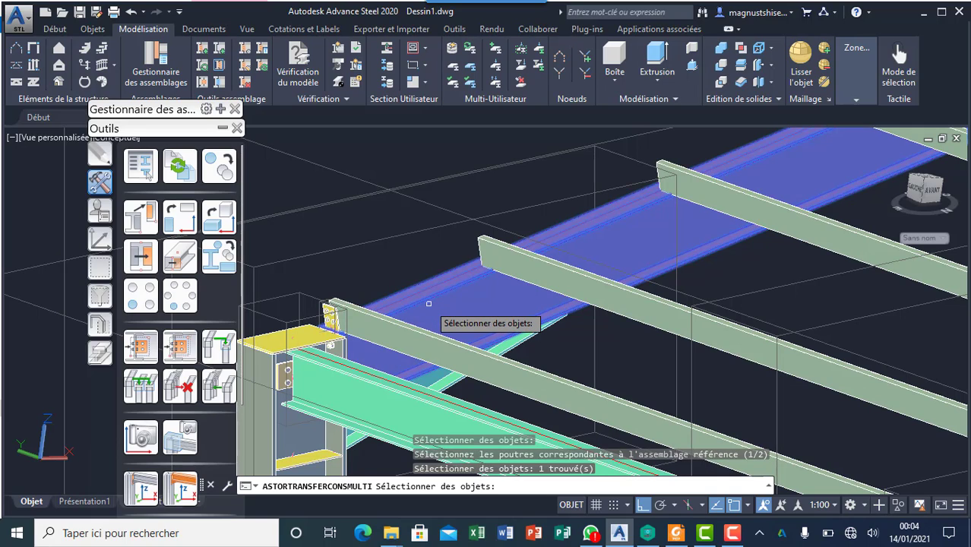
key("Return")
Step: Pick the four remaining purlins above the eave purlin in the end bay as second matching beams and apply the connection to them
scroll(427, 308, "down", 3)
scroll(441, 308, "up", 4)
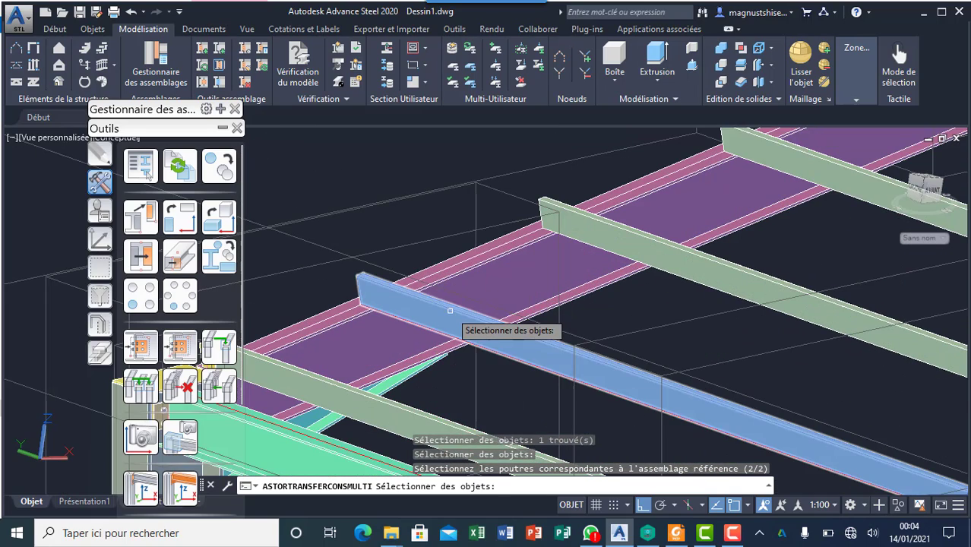
left_click(450, 311)
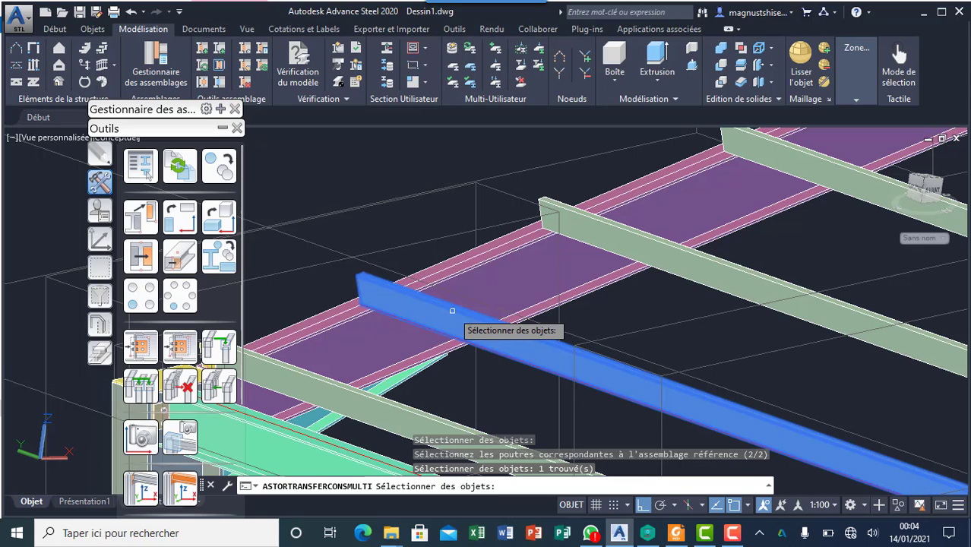
left_click(623, 238)
scroll(577, 327, "down", 4)
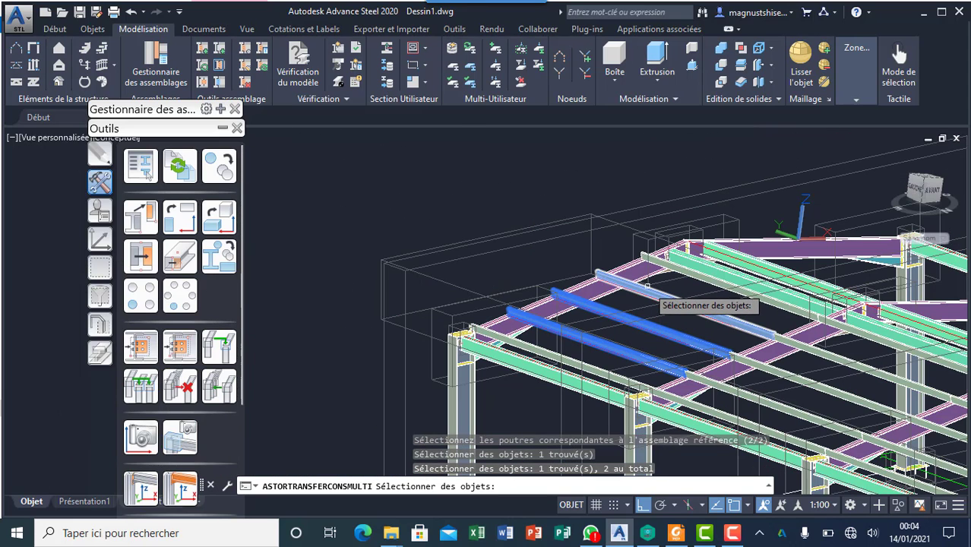
left_click(647, 287)
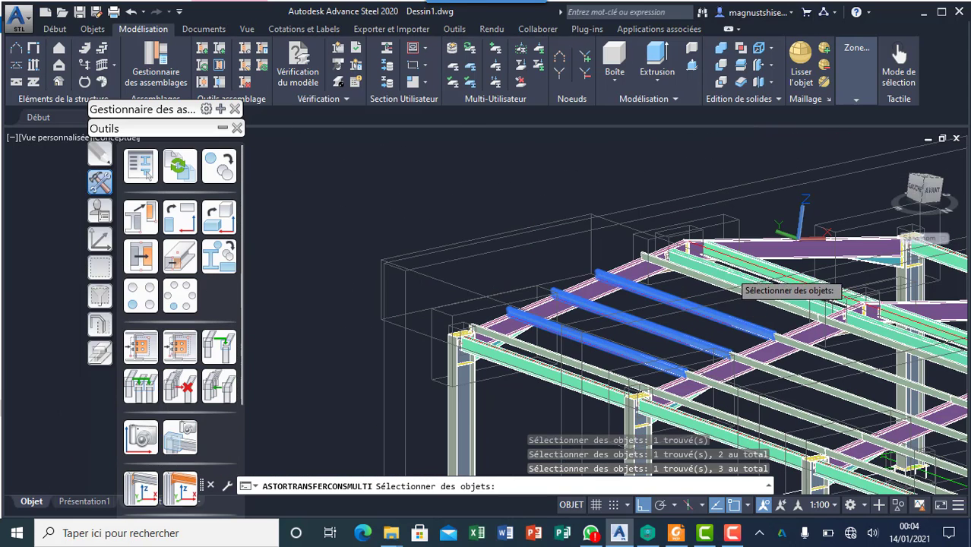
left_click(643, 290)
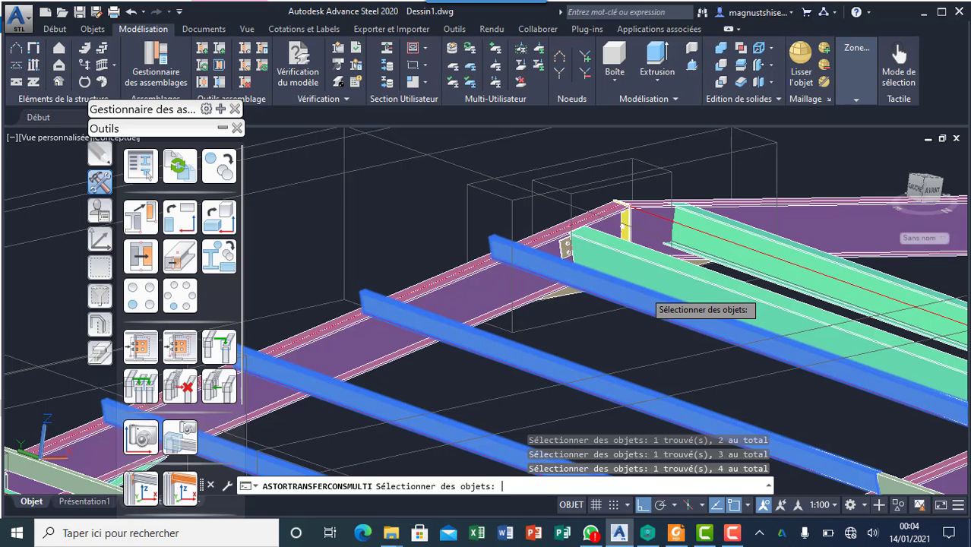
key("Return")
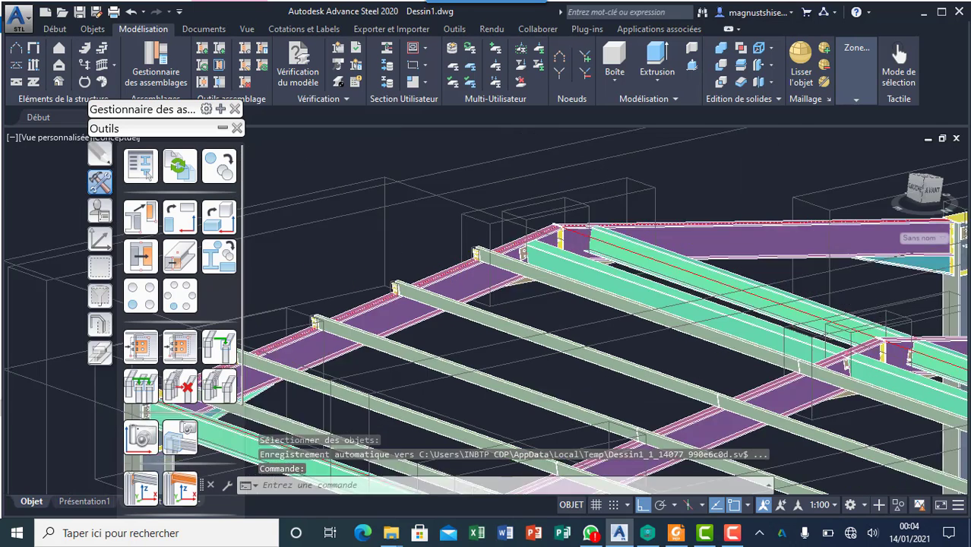
Step: Start copying a connection to multiple members, with the eave purlin's plate connection as reference and the opposite gable's rafter as first matching beam
scroll(618, 346, "down", 5)
scroll(617, 346, "up", 6)
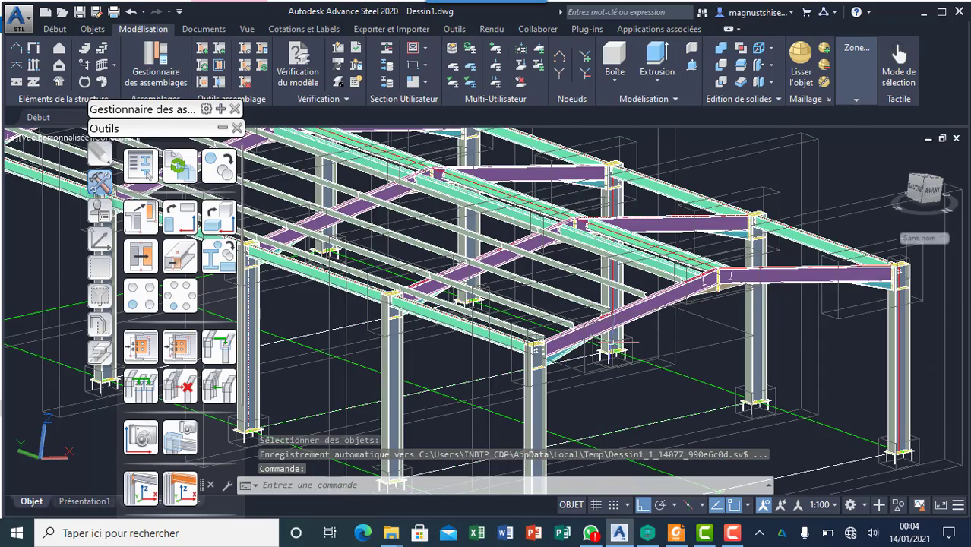
scroll(613, 346, "up", 2)
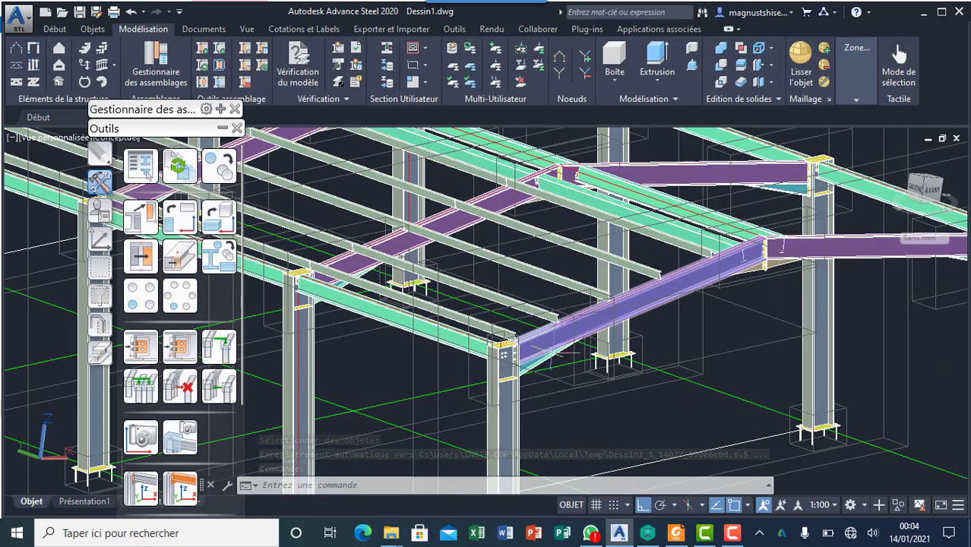
scroll(550, 352, "up", 2)
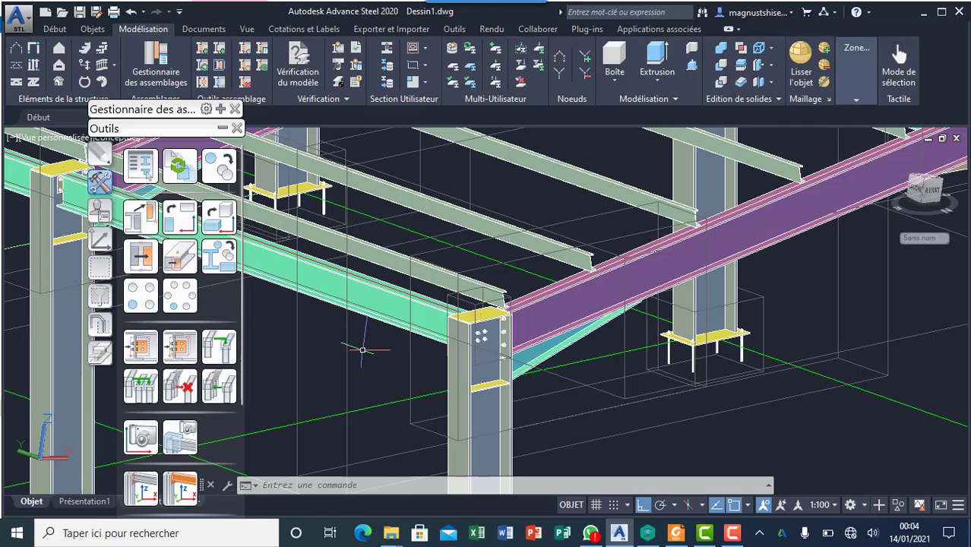
scroll(376, 361, "down", 3)
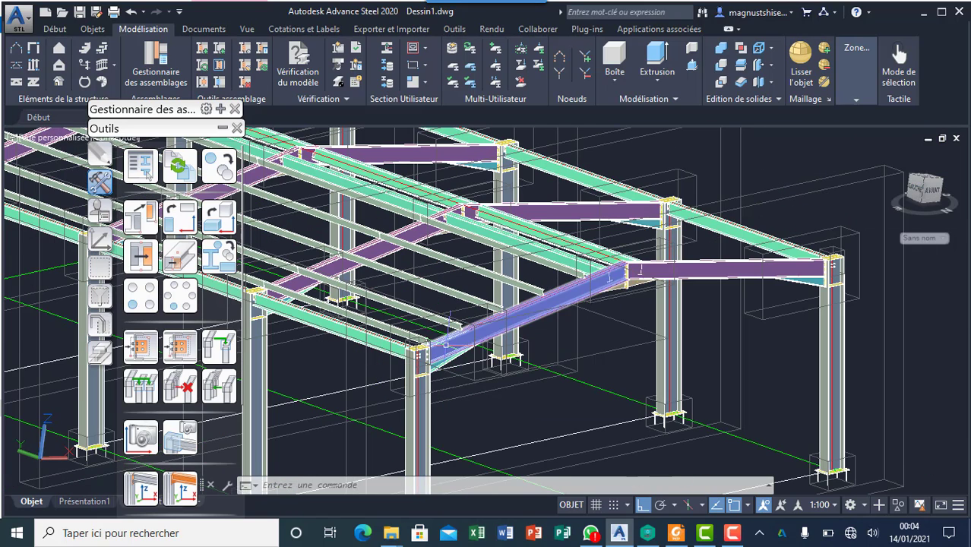
scroll(446, 345, "down", 3)
left_click(179, 346)
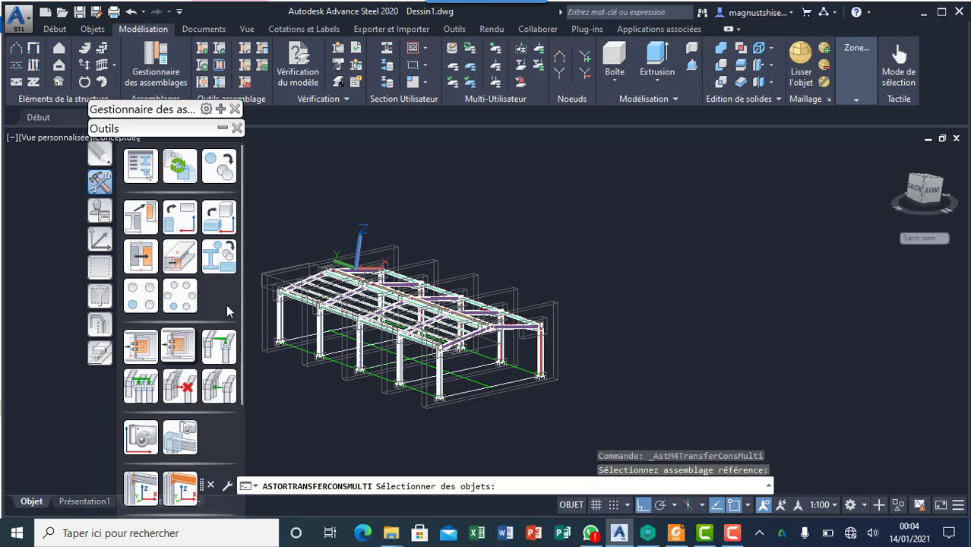
scroll(267, 287, "up", 5)
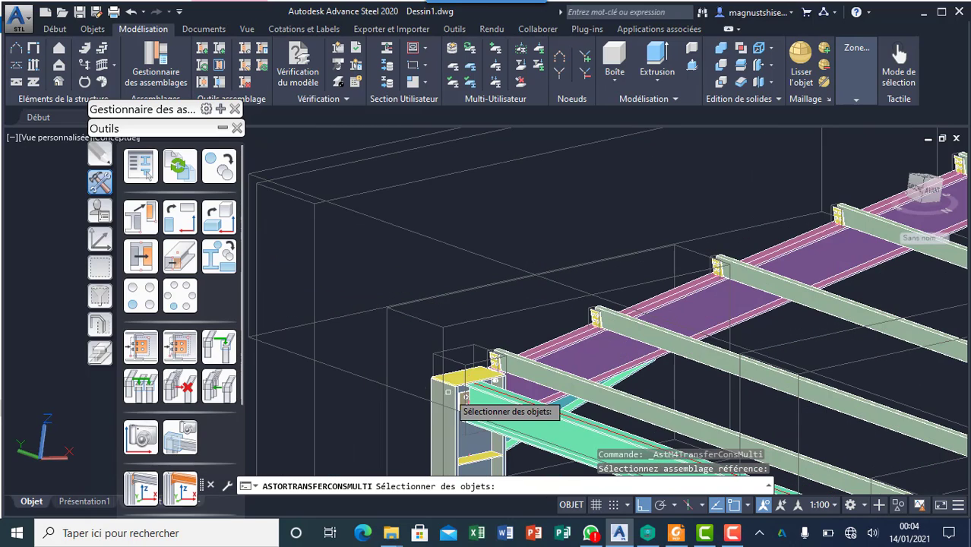
scroll(448, 392, "up", 2)
scroll(552, 315, "up", 3)
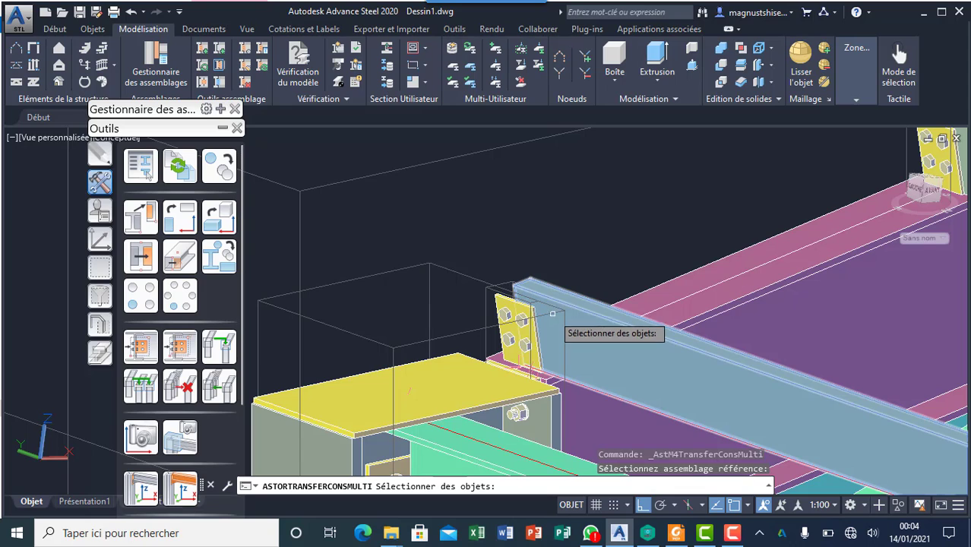
scroll(552, 314, "up", 3)
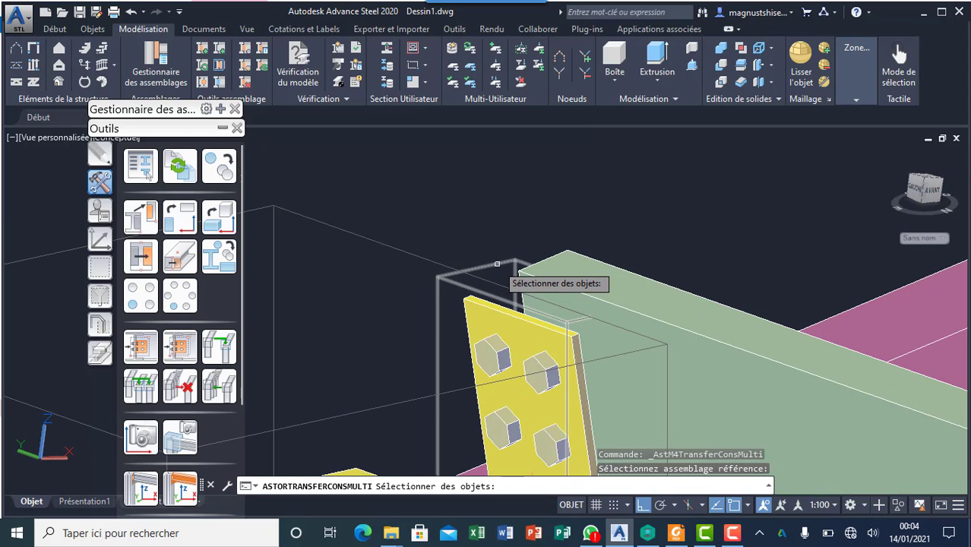
left_click(497, 263)
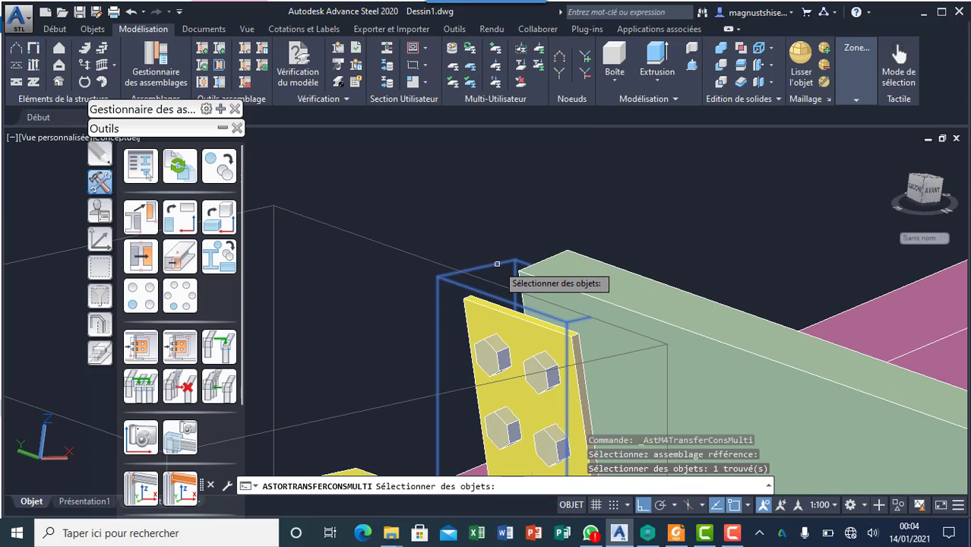
key("Return")
scroll(387, 268, "down", 8)
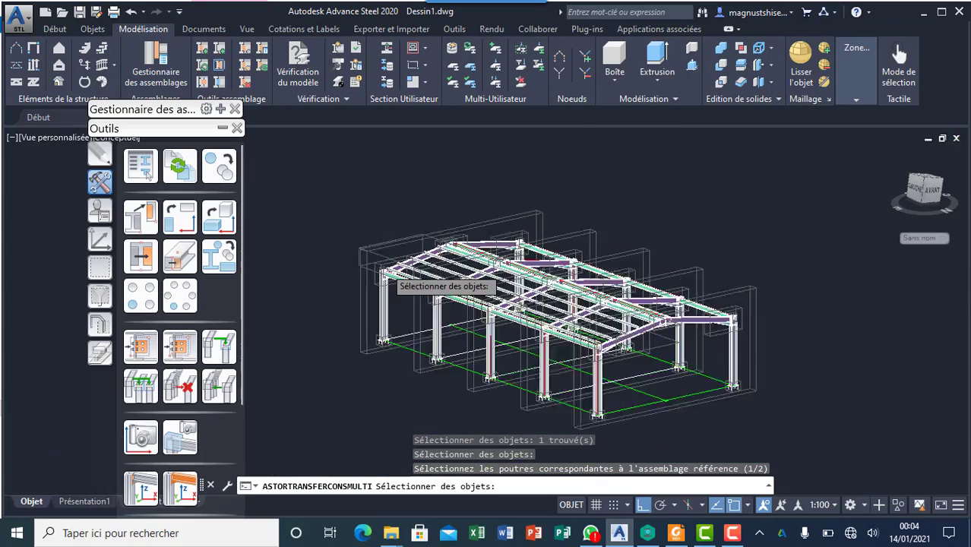
scroll(519, 296, "up", 5)
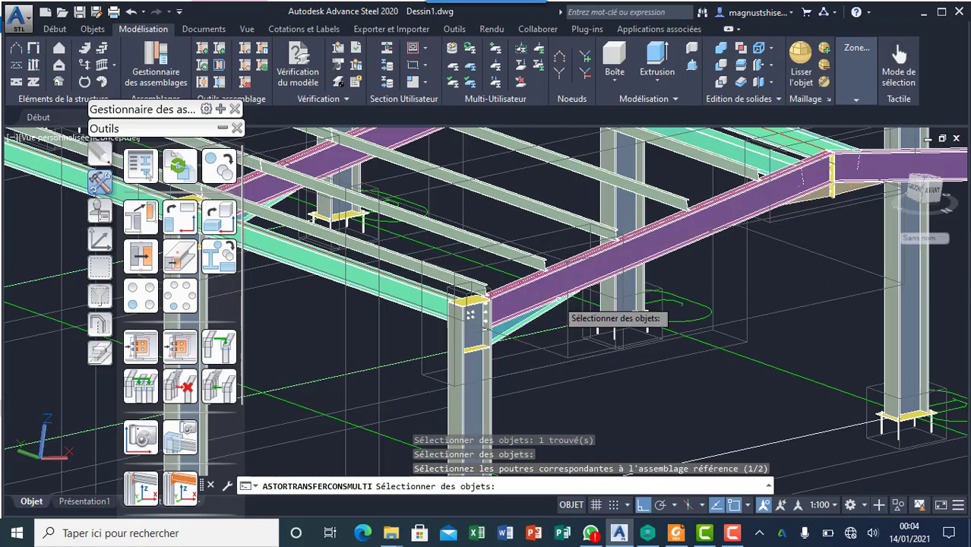
left_click(554, 272)
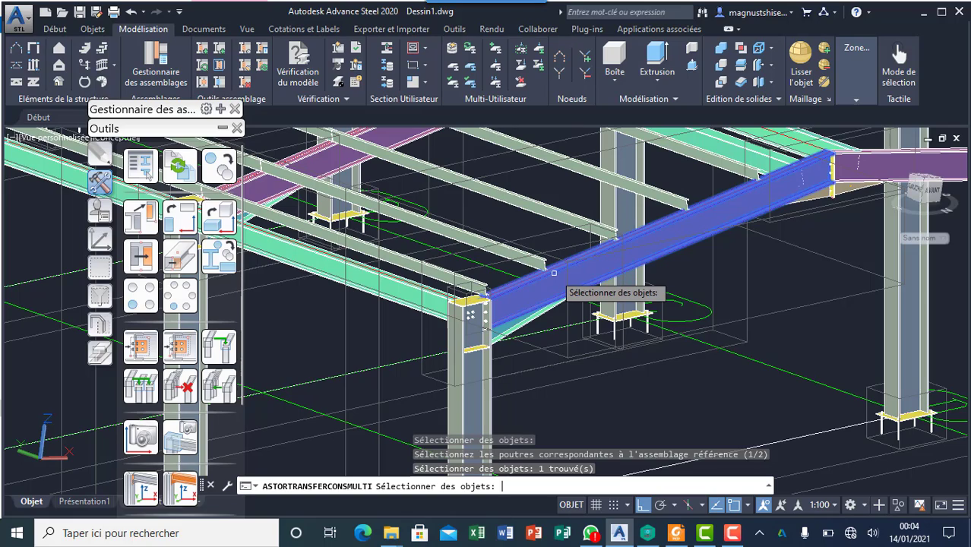
key("Return")
Step: Pick the eave purlin and the four purlins above it at the opposite gable as second matching beams and apply the connection
scroll(494, 280, "up", 5)
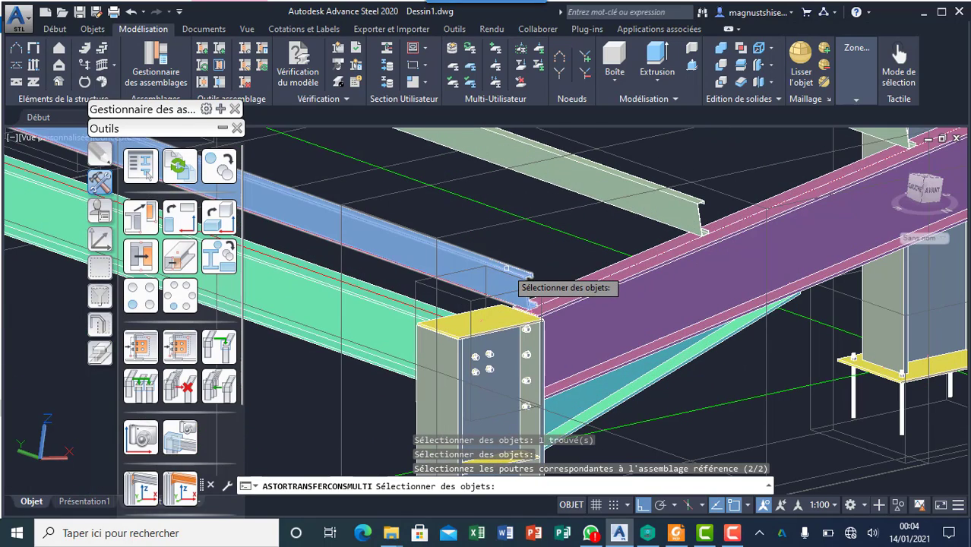
left_click(448, 257)
scroll(448, 256, "down", 5)
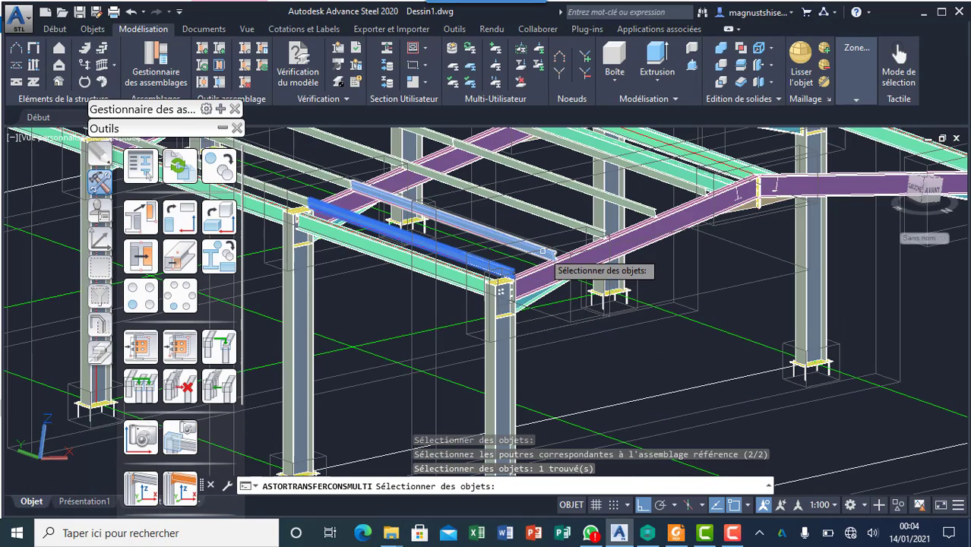
left_click(543, 251)
scroll(542, 245, "up", 3)
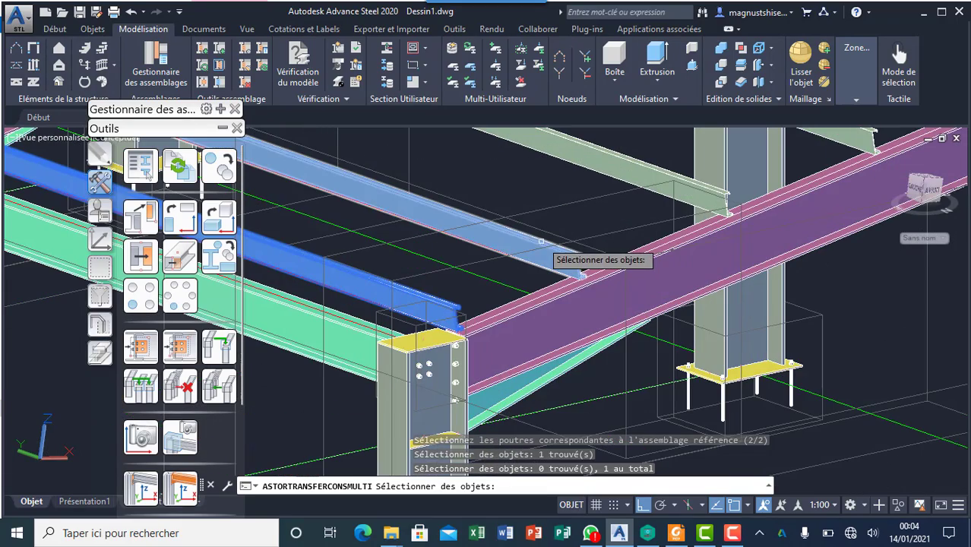
left_click(542, 242)
left_click(650, 168)
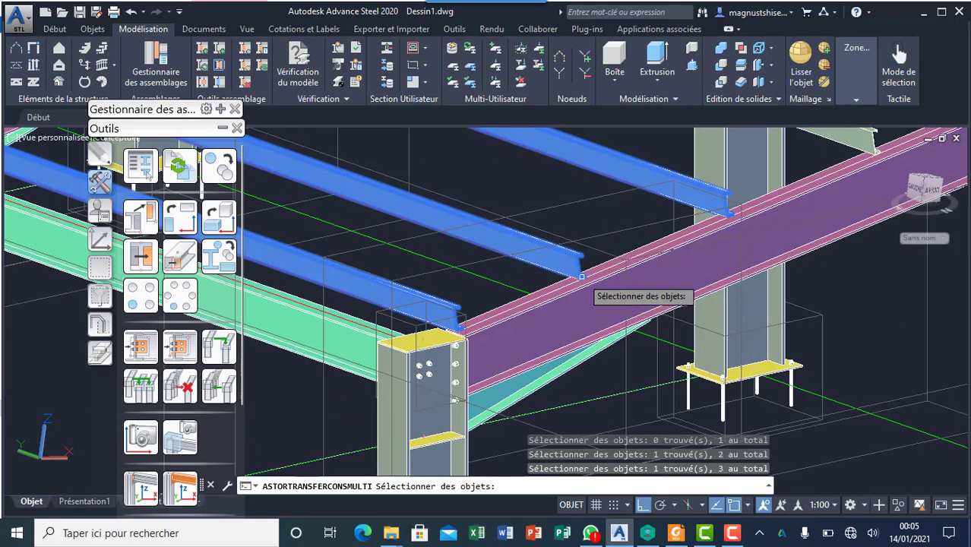
scroll(582, 275, "down", 3)
scroll(601, 259, "up", 3)
left_click(617, 260)
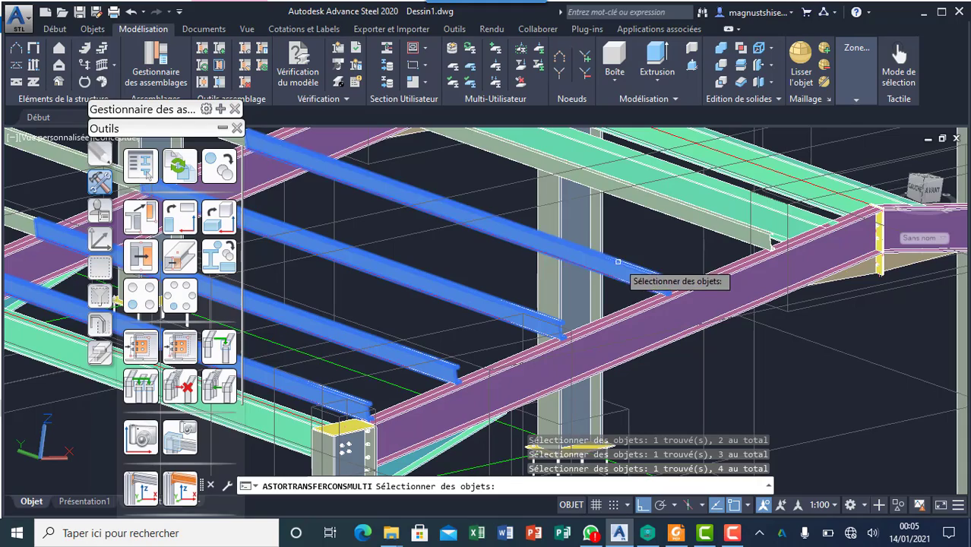
scroll(684, 257, "down", 3)
scroll(695, 242, "up", 3)
left_click(690, 237)
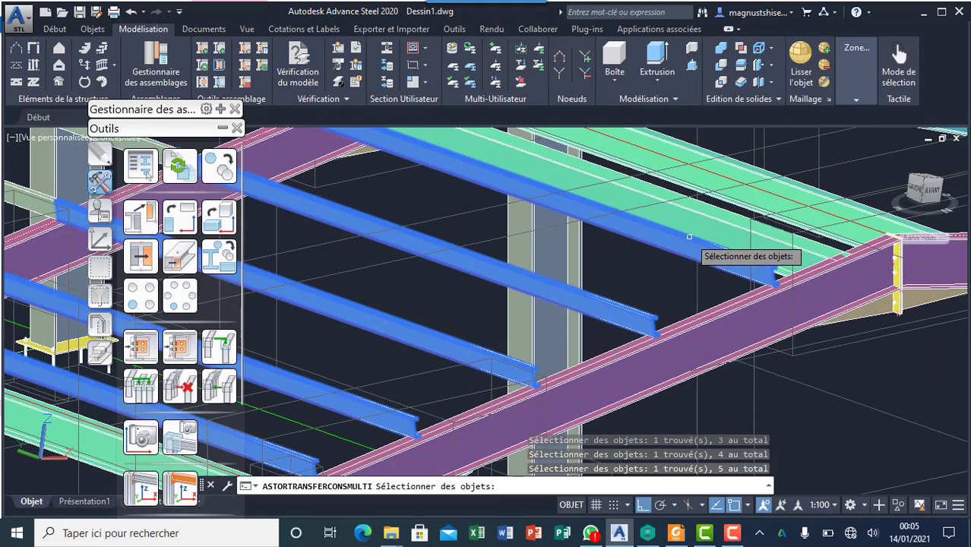
key("Return")
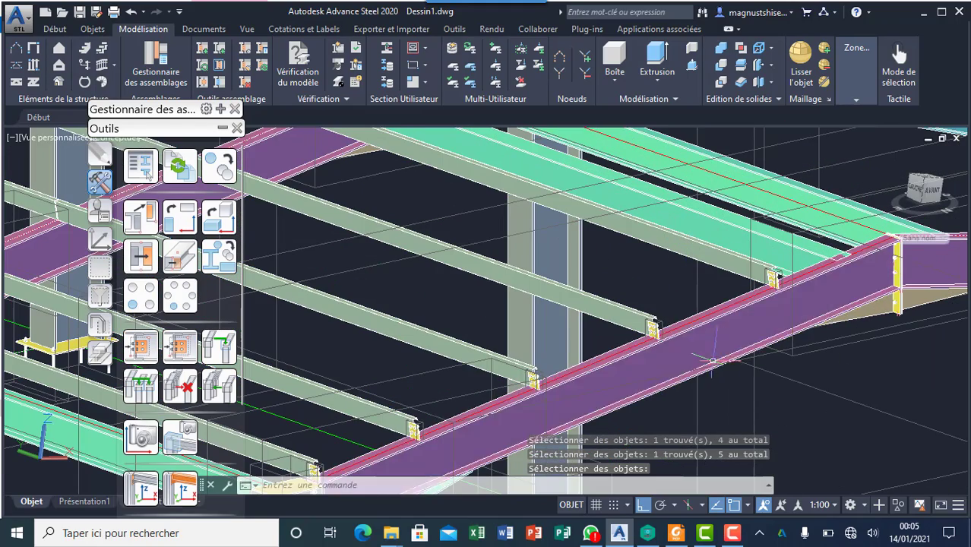
Step: Place a welded vertical plate connection for two purlins where the eave purlins meet on an intermediate rafter, selecting the rafter and both purlins
scroll(642, 331, "up", 6)
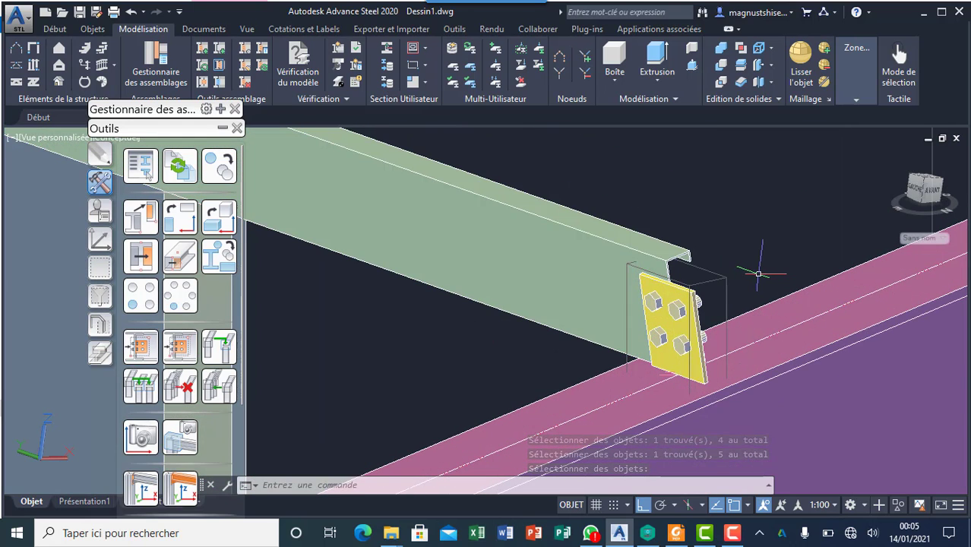
scroll(776, 304, "down", 4)
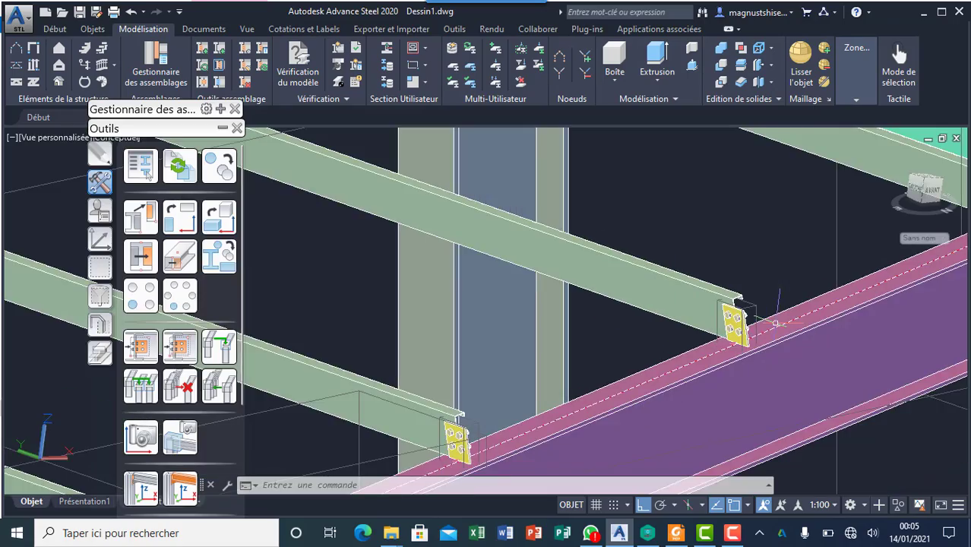
scroll(777, 323, "down", 6)
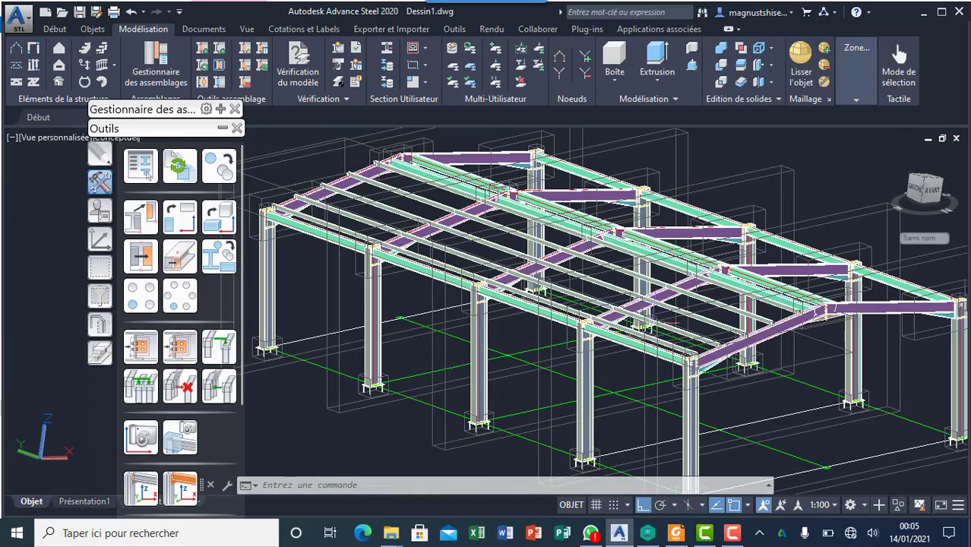
scroll(589, 270, "up", 5)
scroll(605, 280, "up", 3)
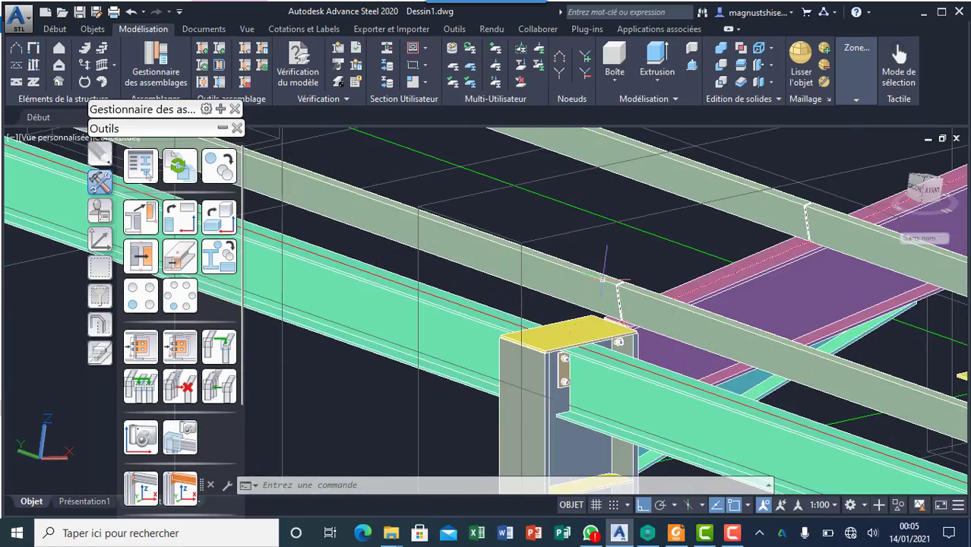
scroll(602, 279, "up", 2)
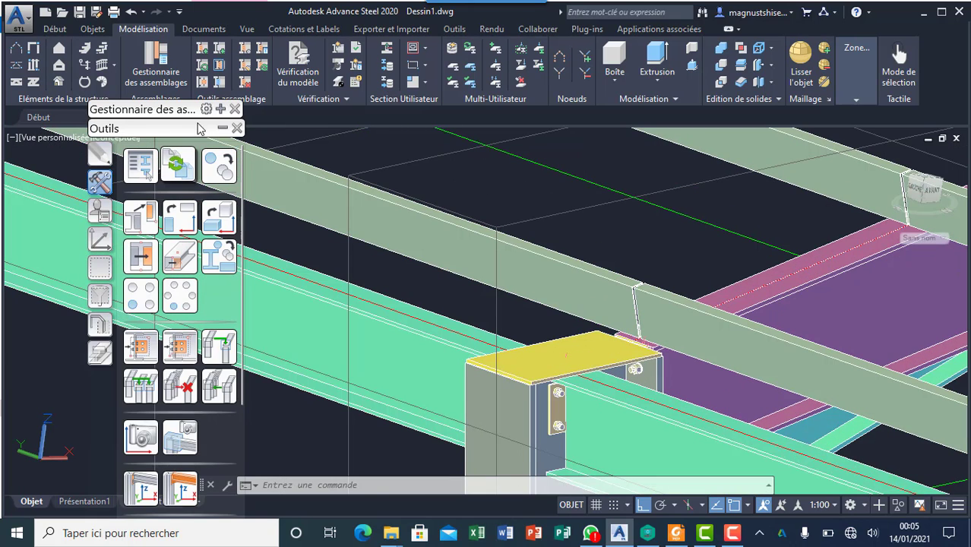
left_click(220, 109)
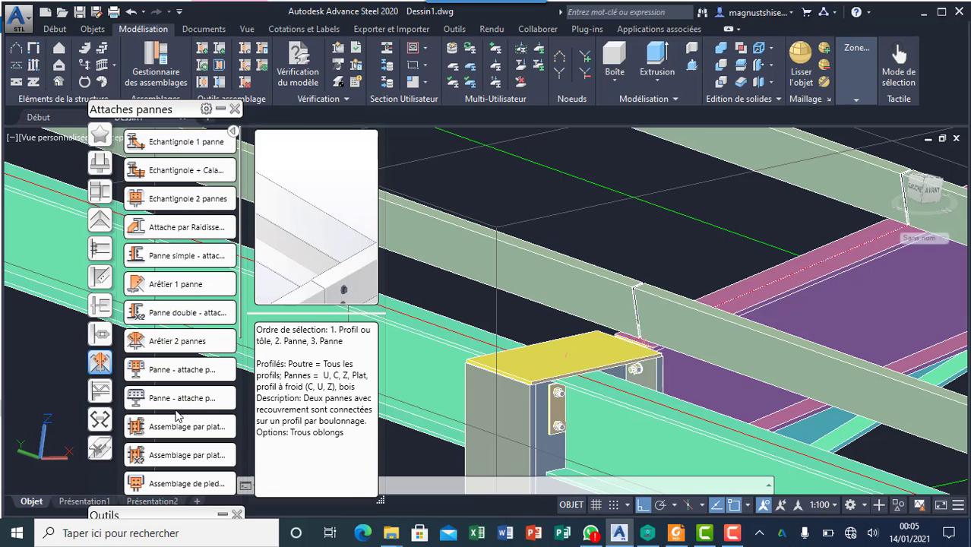
left_click(169, 314)
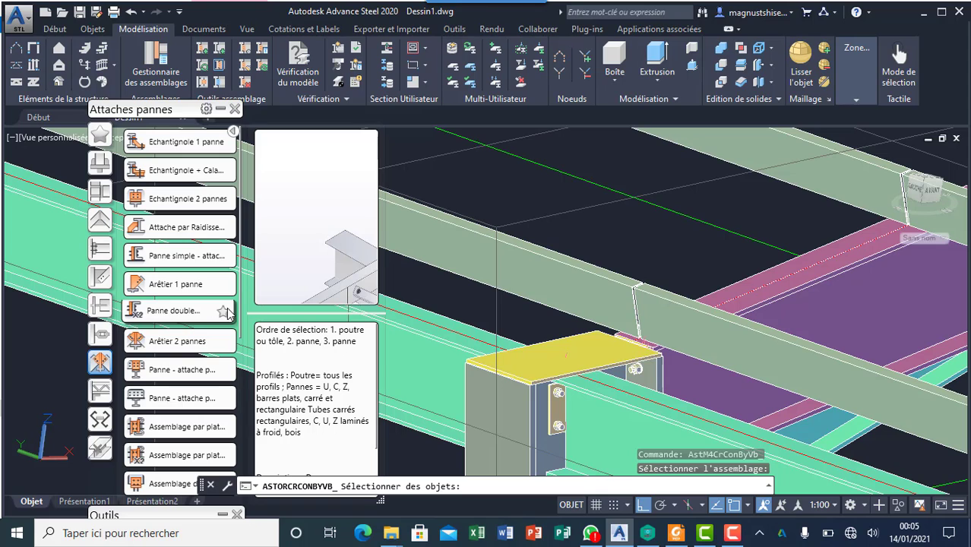
left_click(389, 346)
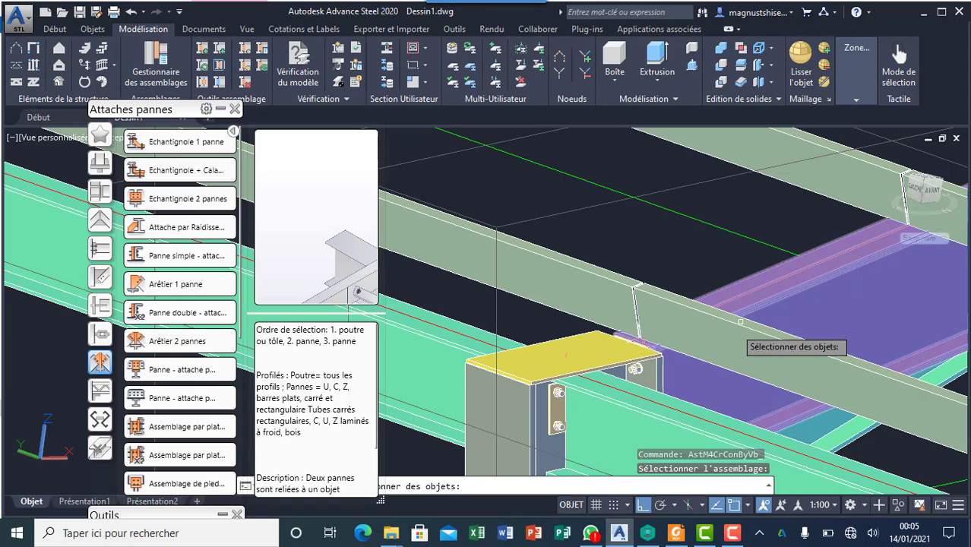
left_click(714, 348)
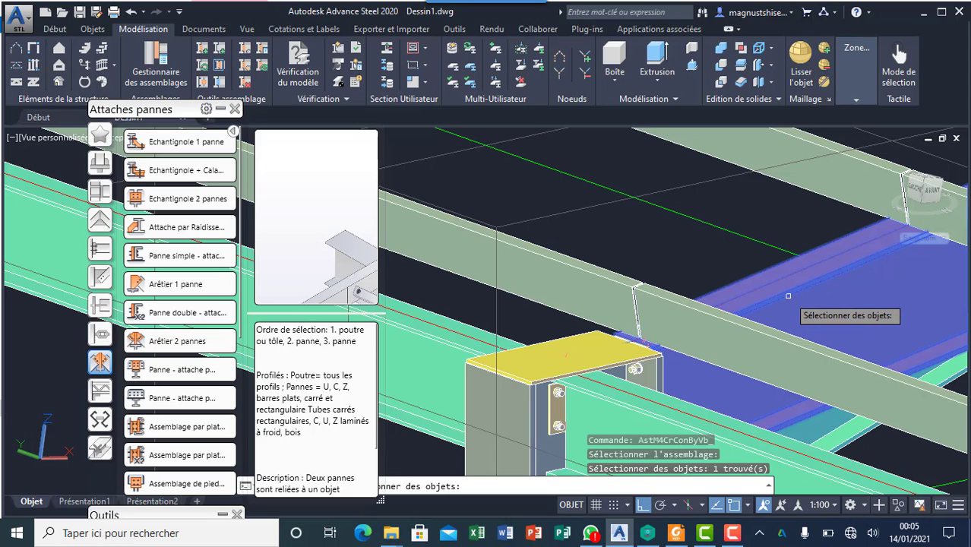
left_click(788, 296)
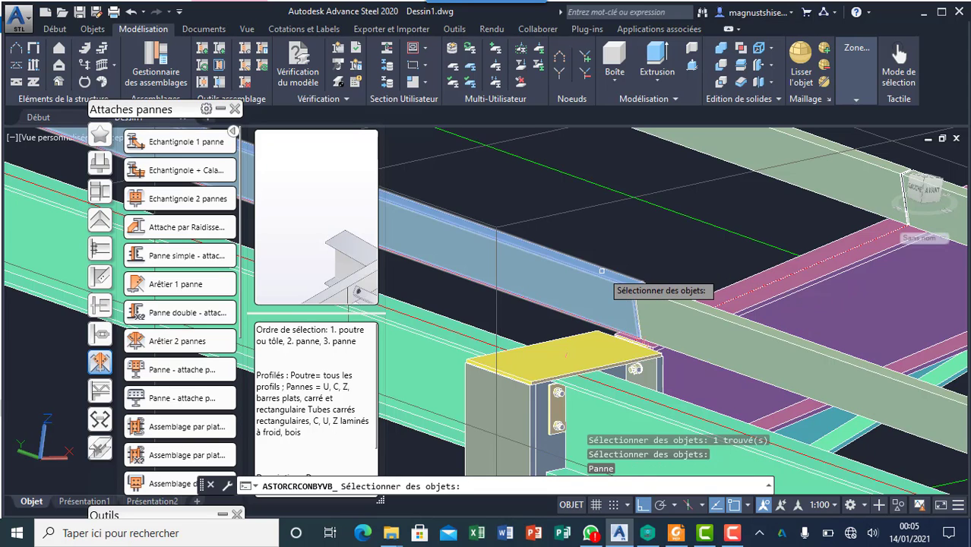
left_click(692, 315)
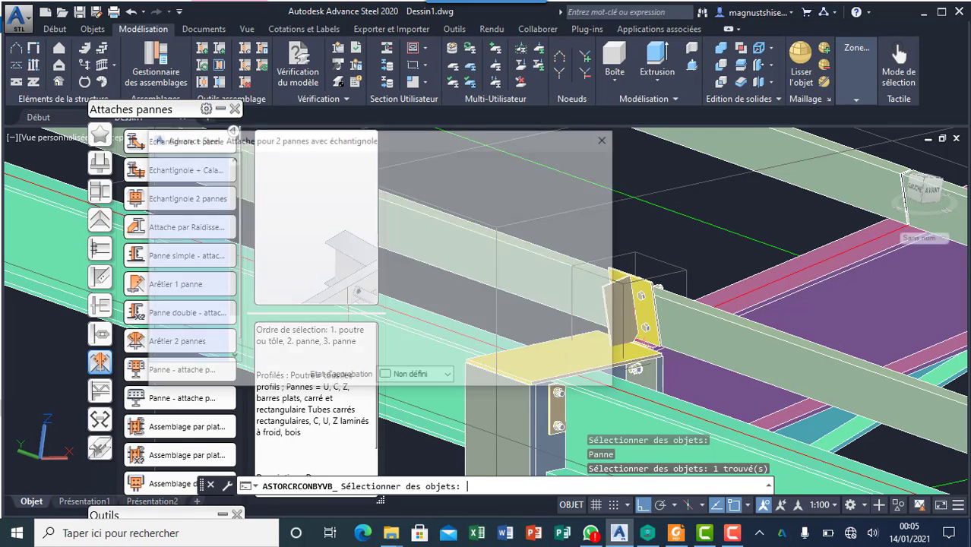
Step: Switch the two-purlin connection plate's dimensioning method from edge distance to Total
left_click_drag(467, 145, 503, 133)
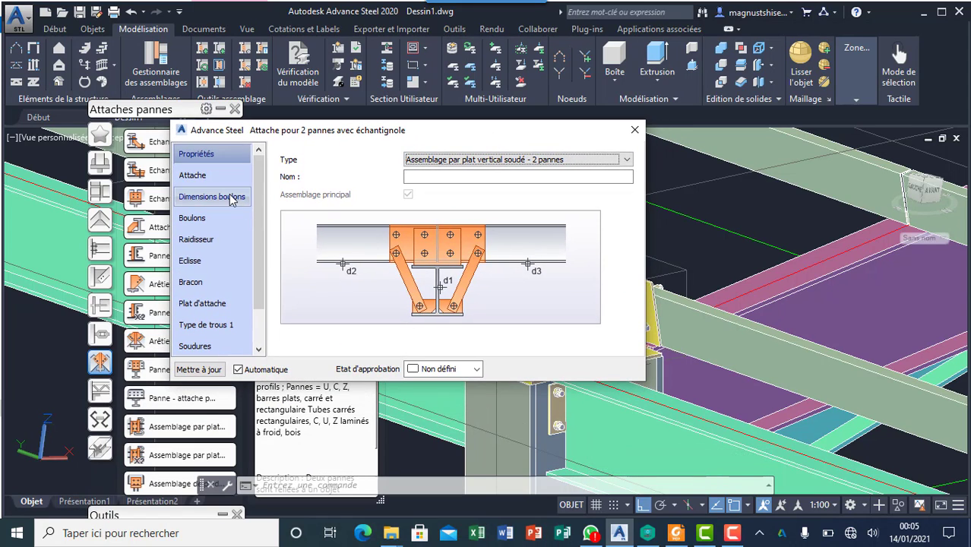
left_click(229, 176)
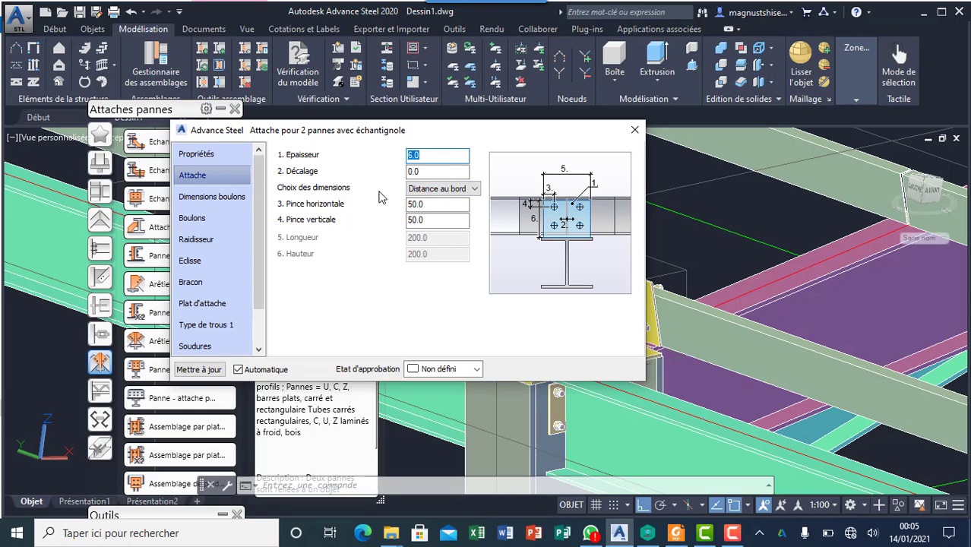
left_click(473, 190)
left_click(459, 211)
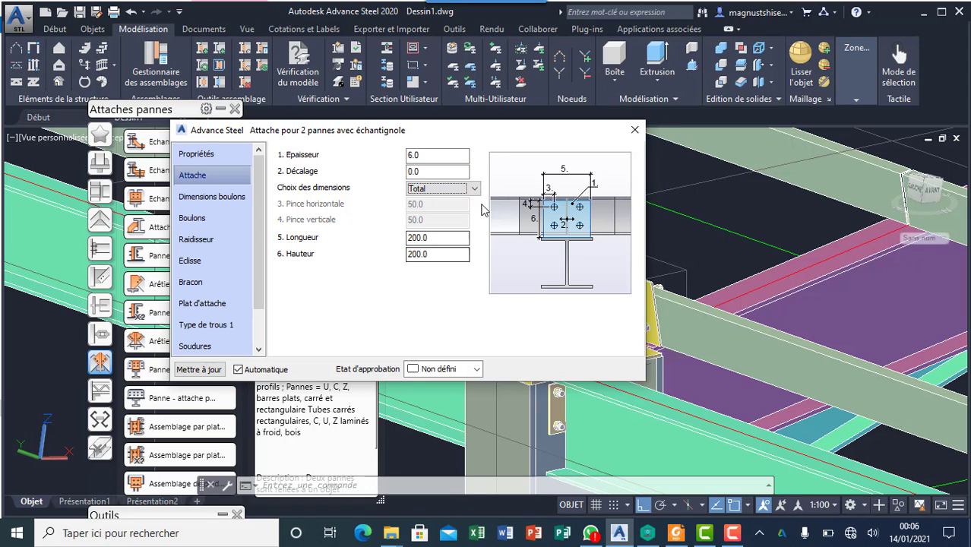
left_click_drag(490, 132, 390, 144)
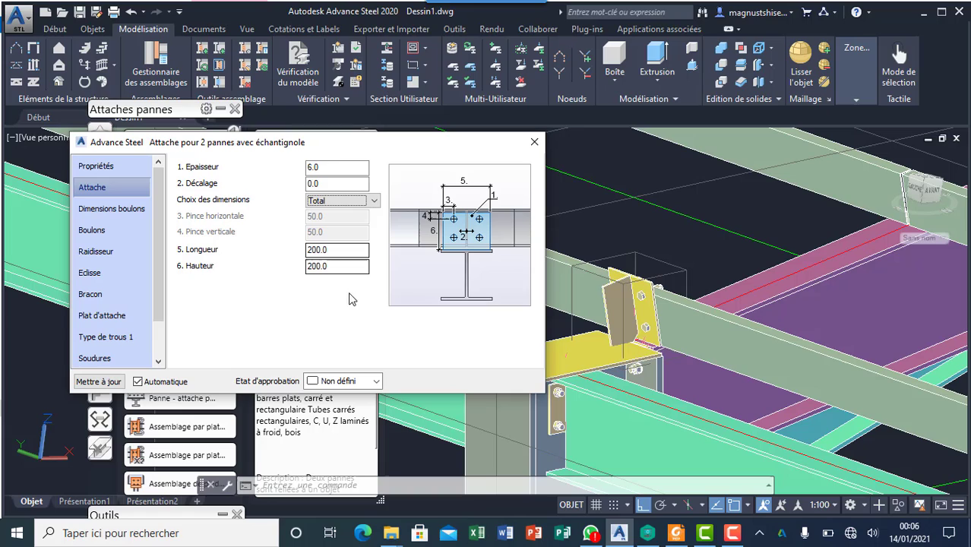
Step: Set the connection plate's total height to 150, and increase it to 160
left_click(334, 251)
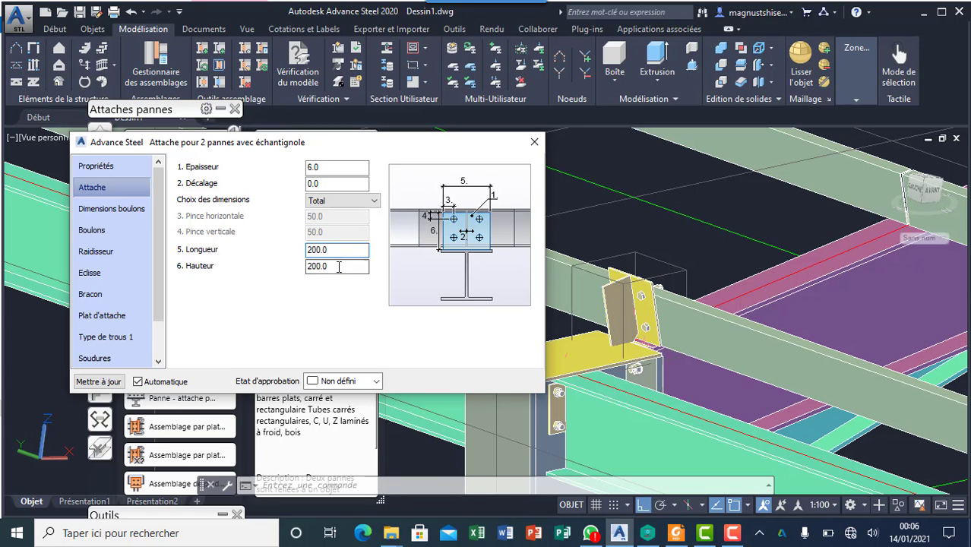
key("Tab")
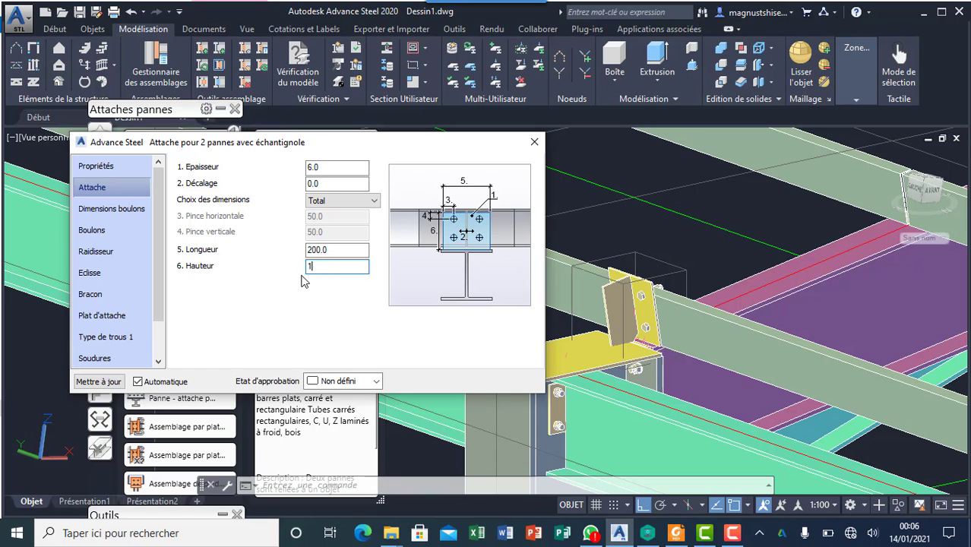
type("150")
key("Return")
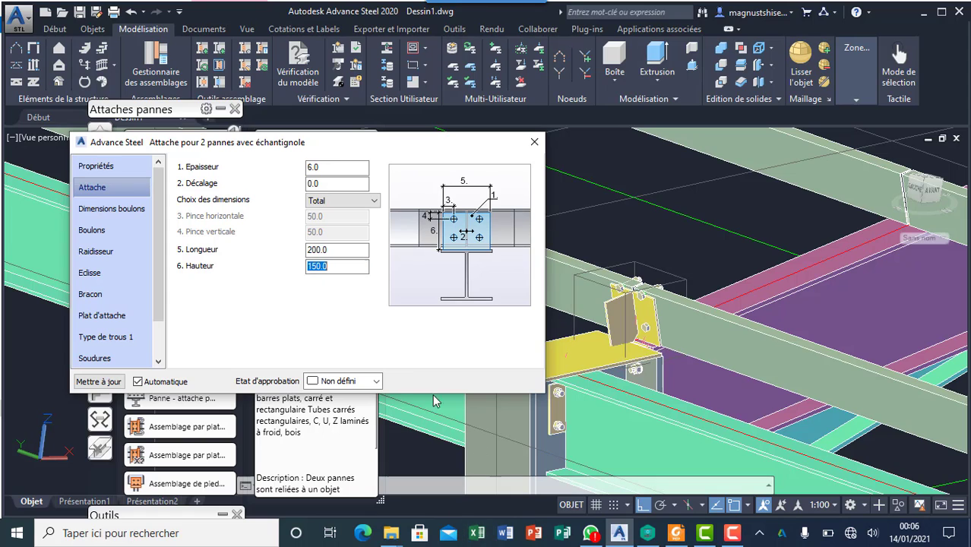
scroll(646, 327, "up", 3)
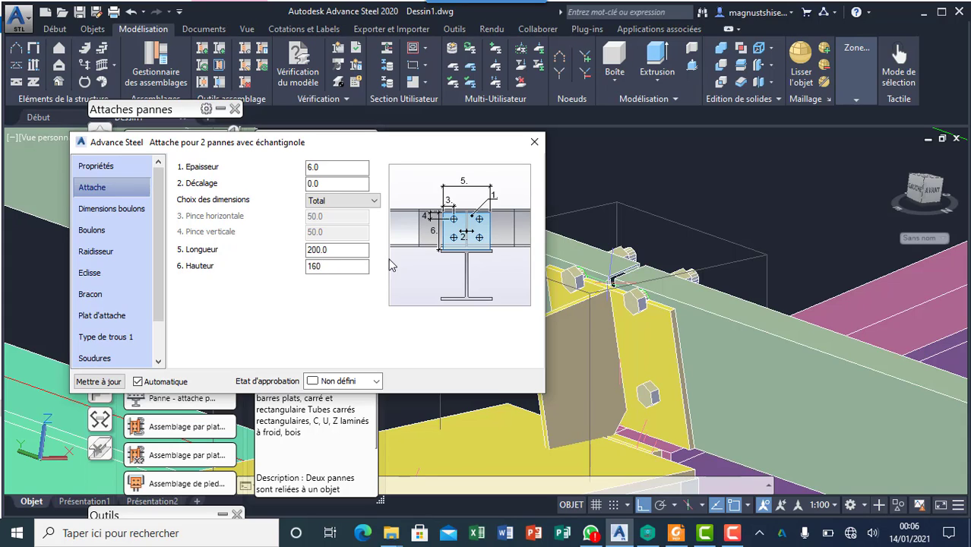
left_click(357, 250)
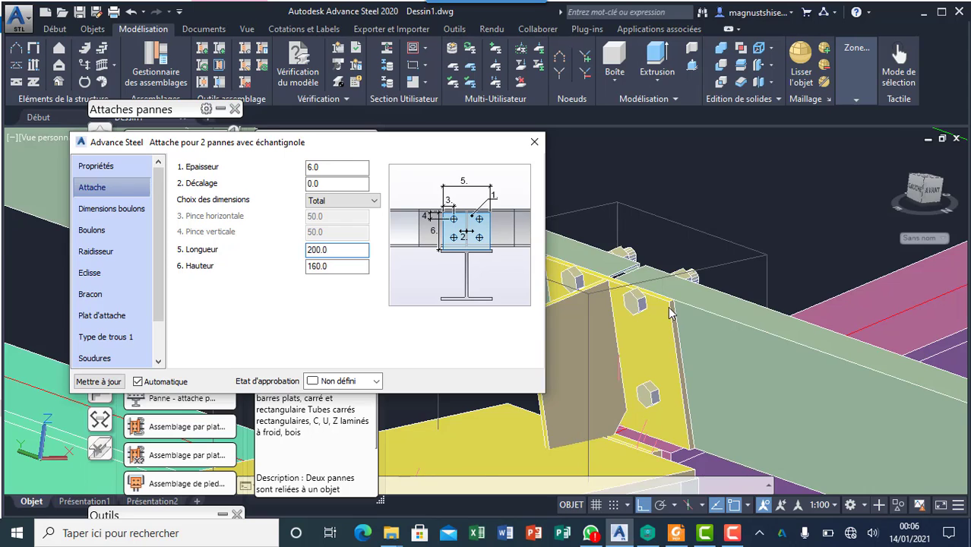
scroll(624, 292, "down", 3)
scroll(622, 294, "up", 2)
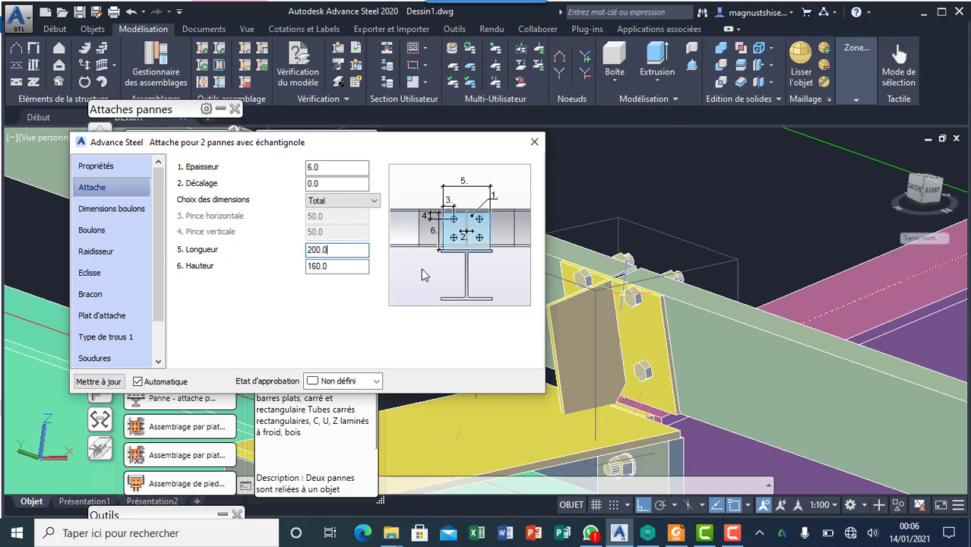
Step: Remove the vertical stiffener from the two-purlin plate connection
left_click(103, 209)
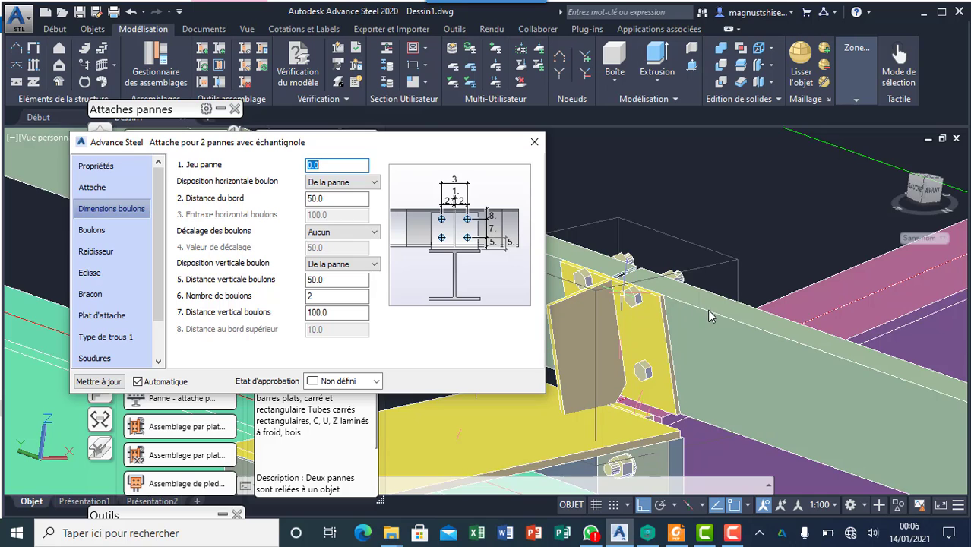
scroll(707, 310, "up", 2)
middle_click_drag(649, 318, 585, 311, "shift")
scroll(674, 303, "down", 2)
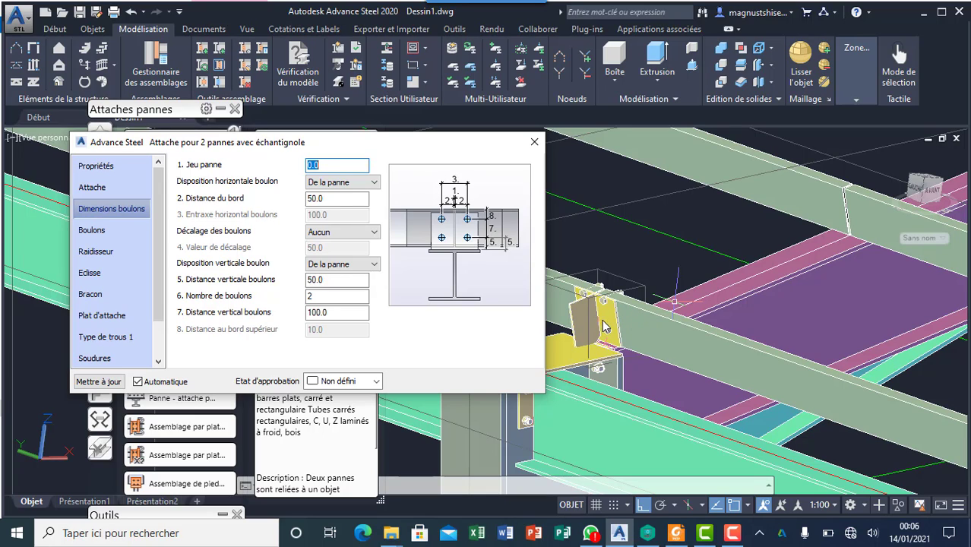
left_click(112, 252)
left_click(310, 168)
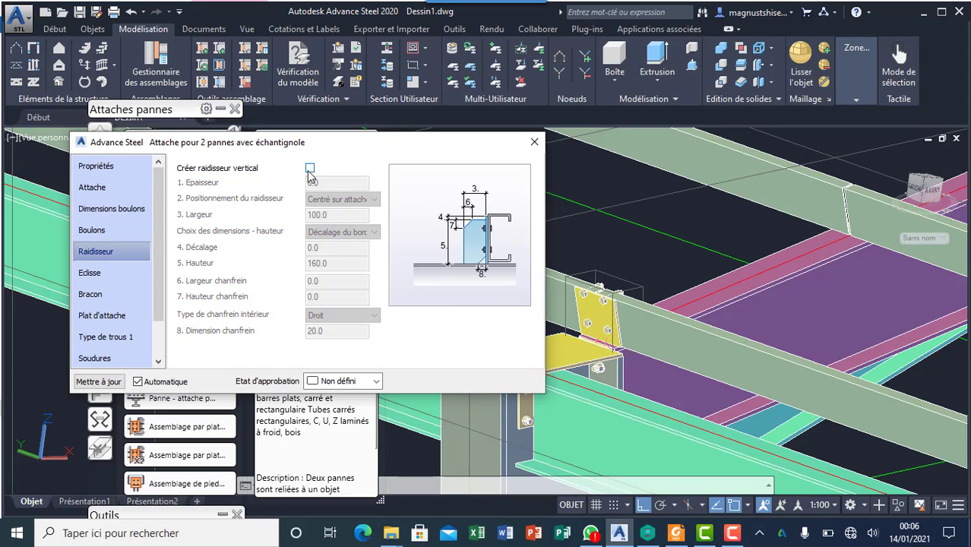
scroll(553, 295, "down", 3)
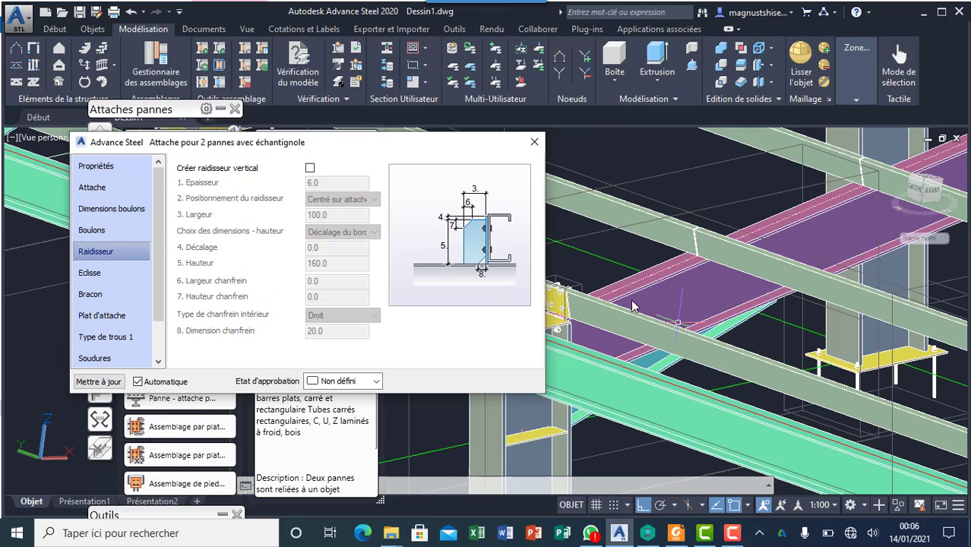
scroll(644, 316, "up", 4)
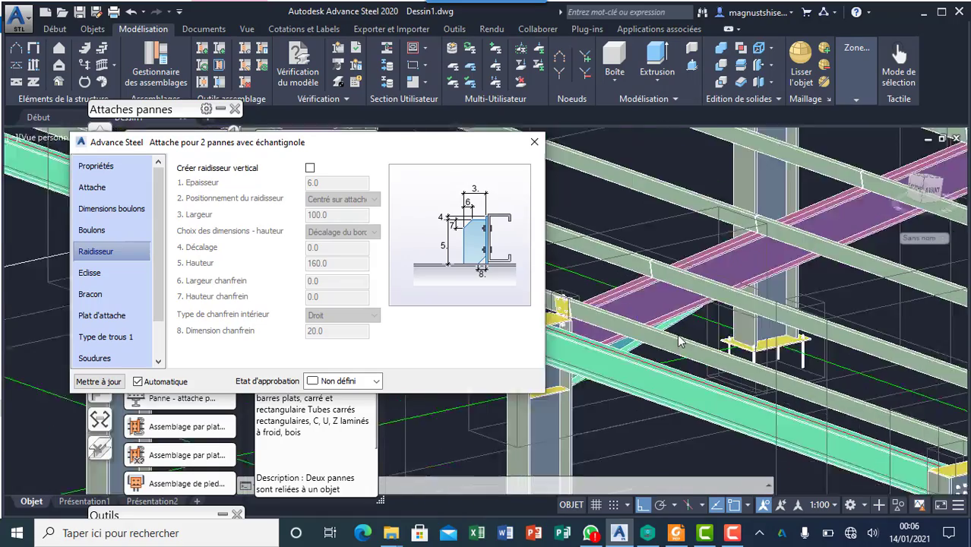
scroll(571, 298, "up", 1)
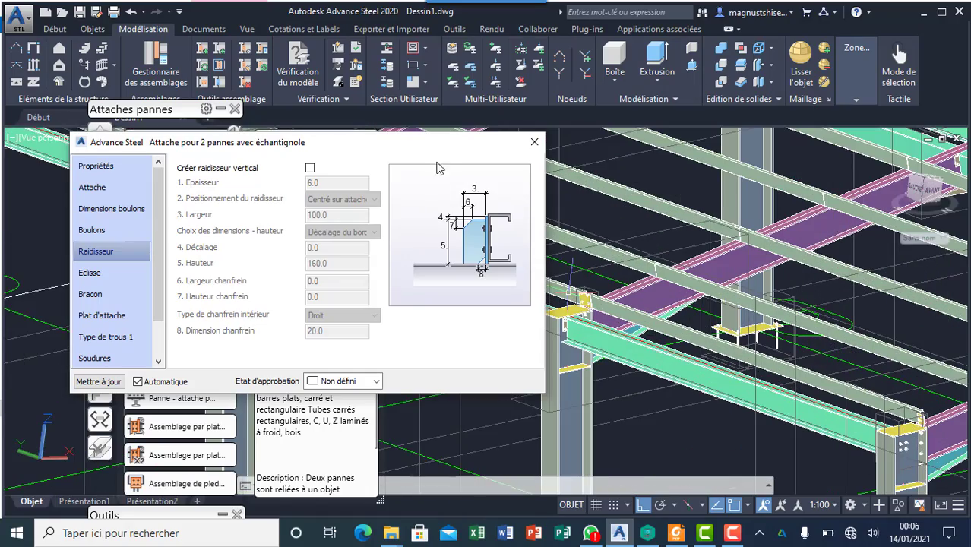
Step: Set the vertical distance between the purlin bolts on the connection plate to 80
left_click_drag(444, 142, 341, 167)
scroll(558, 302, "up", 2)
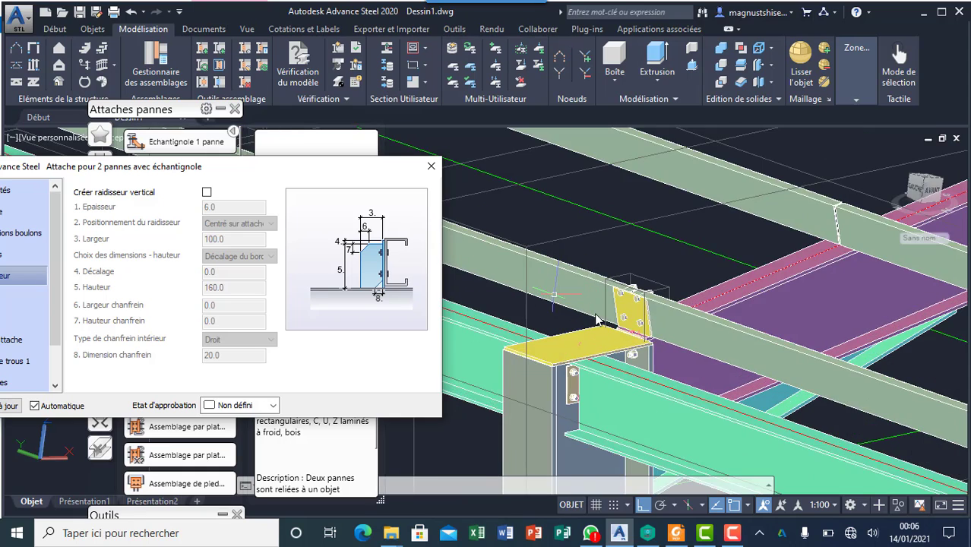
scroll(608, 315, "up", 2)
scroll(682, 295, "up", 2)
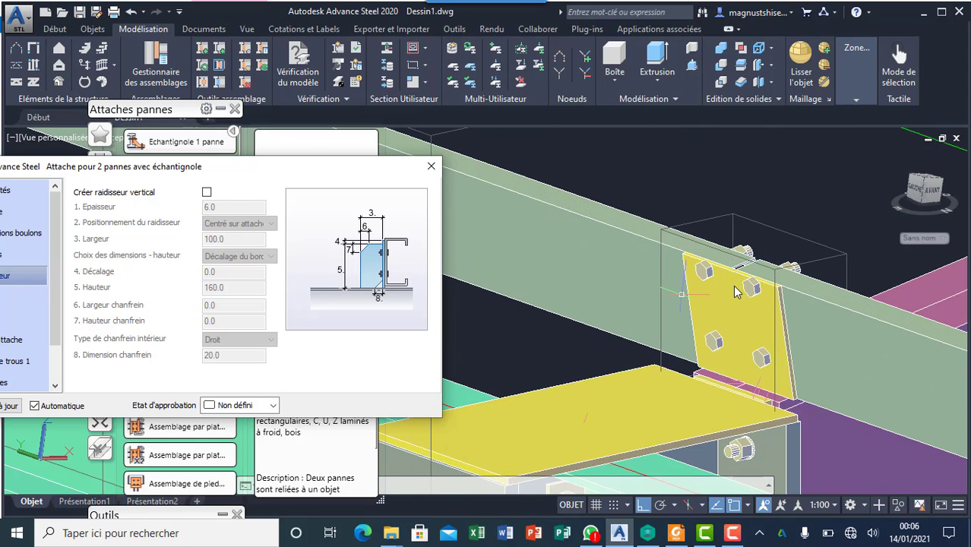
left_click_drag(234, 165, 378, 130)
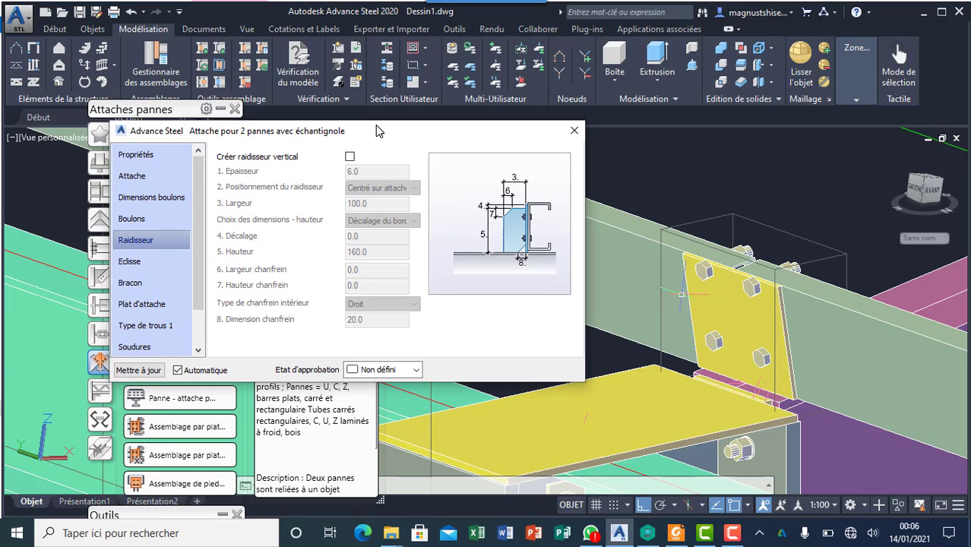
left_click(153, 219)
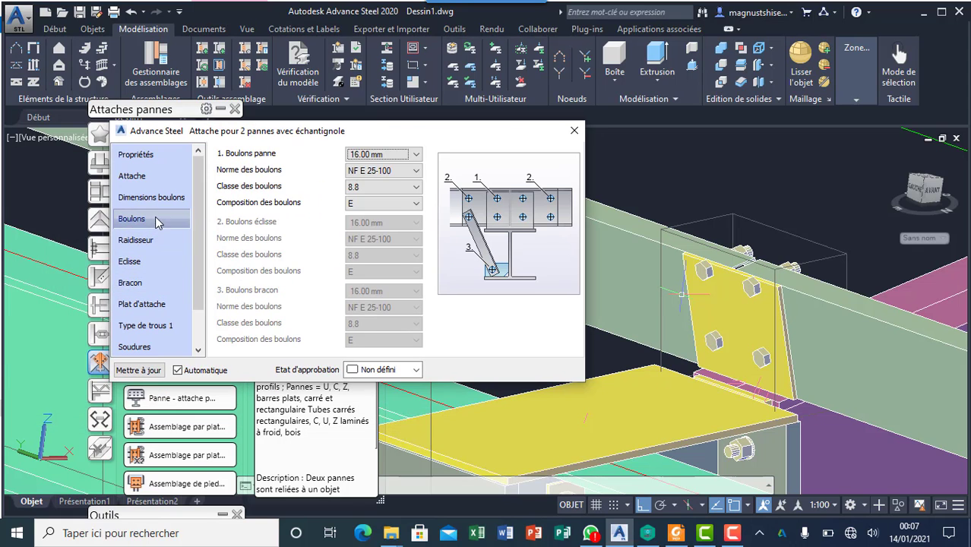
left_click(162, 198)
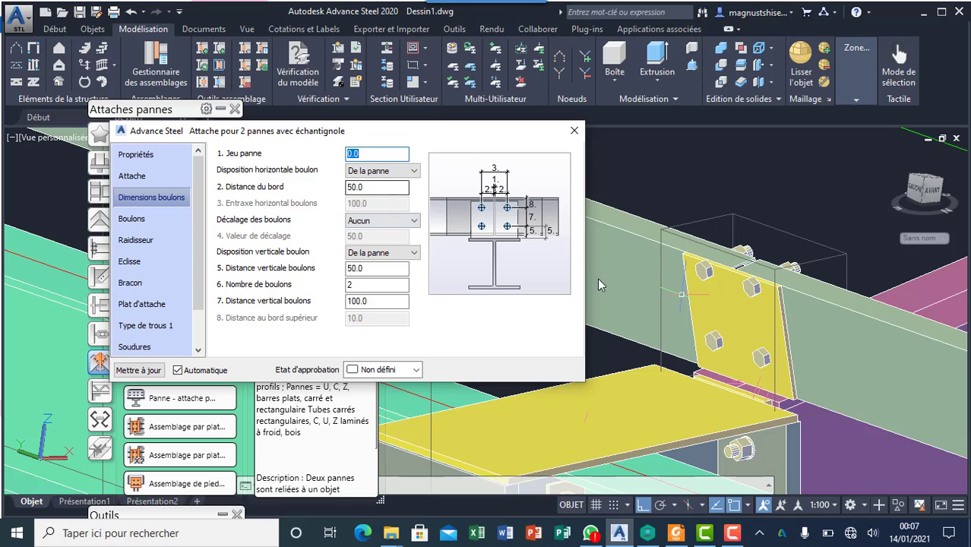
left_click(376, 301)
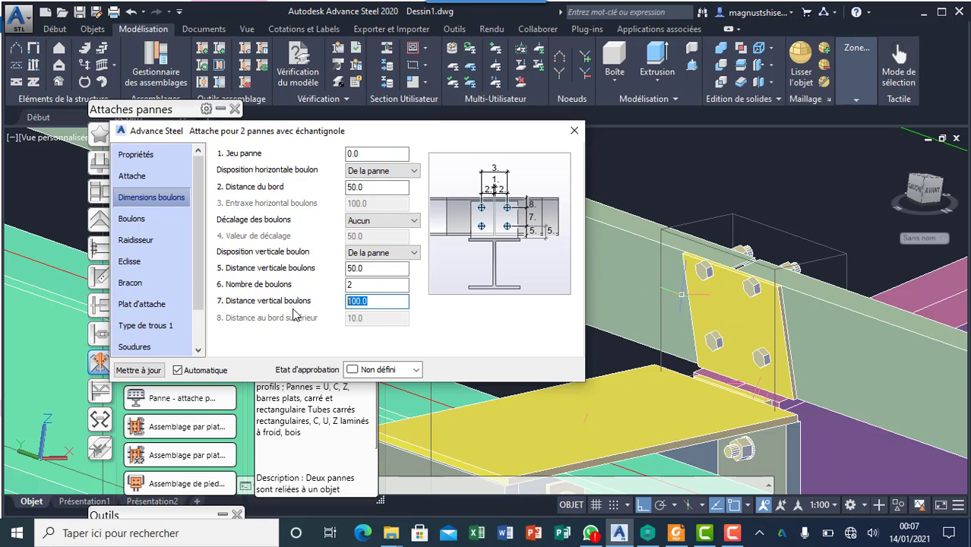
type("80")
left_click(376, 284)
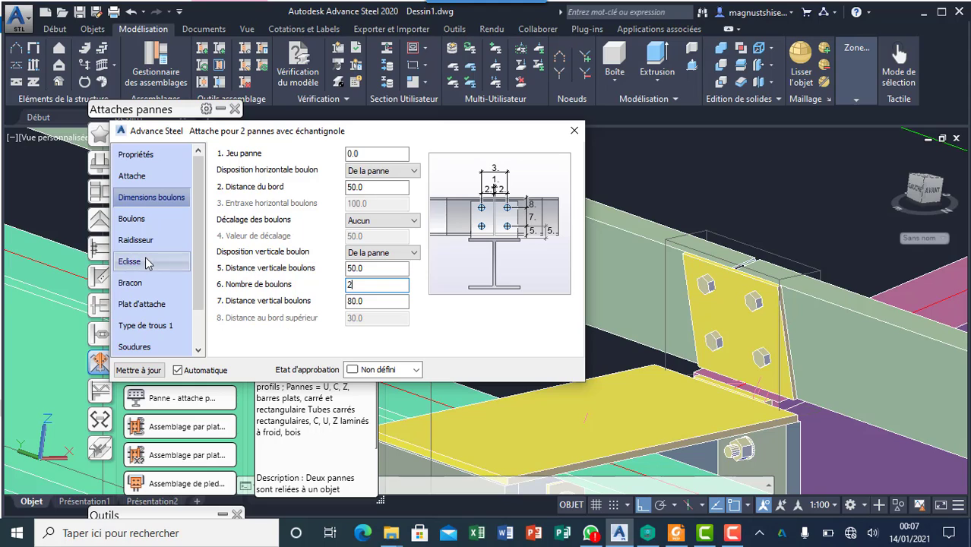
Step: Add braces on both sides of the two-purlin connection with the Les deux option
left_click(172, 286)
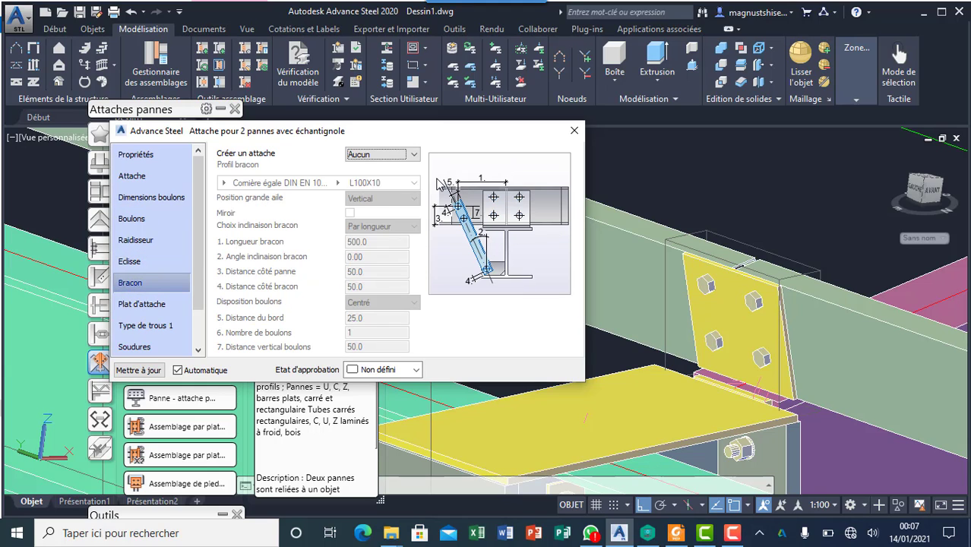
left_click(399, 155)
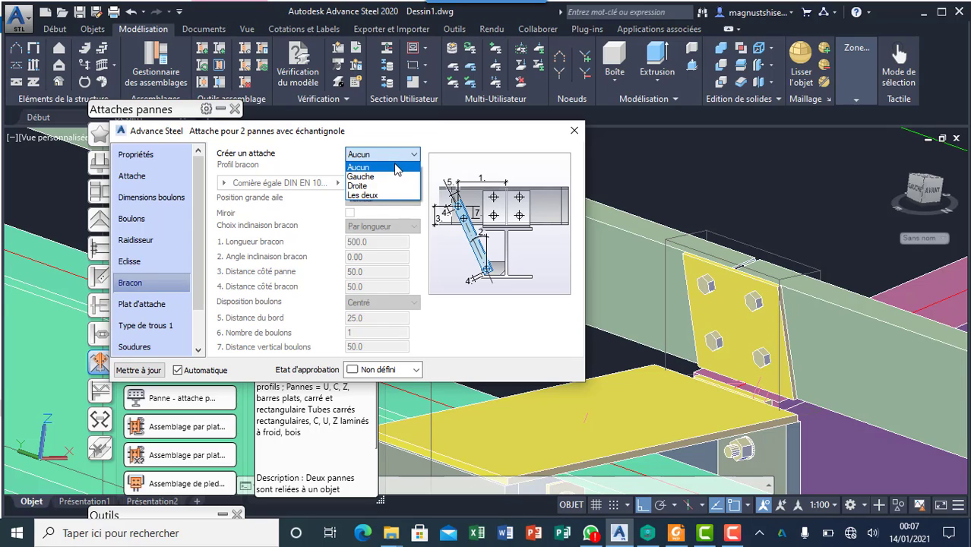
left_click(372, 195)
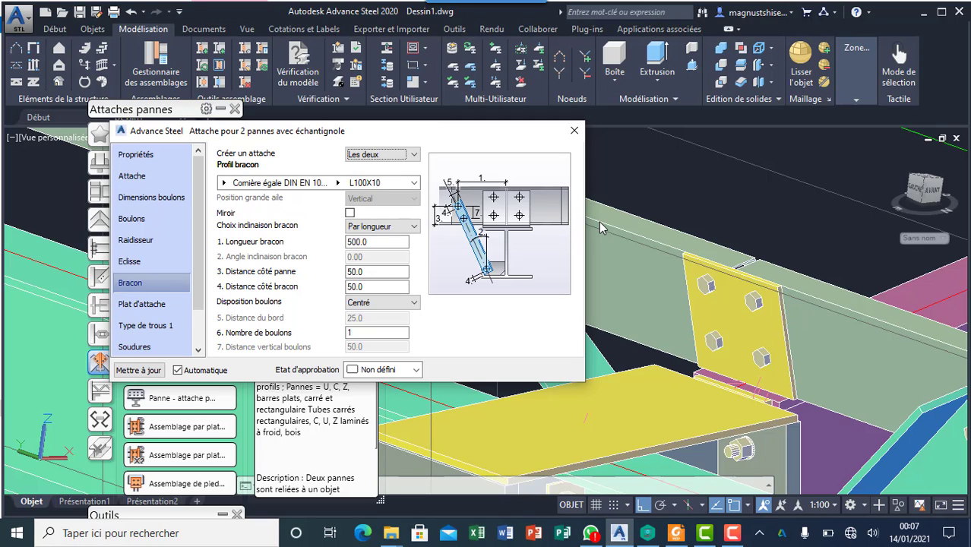
scroll(673, 256, "down", 3)
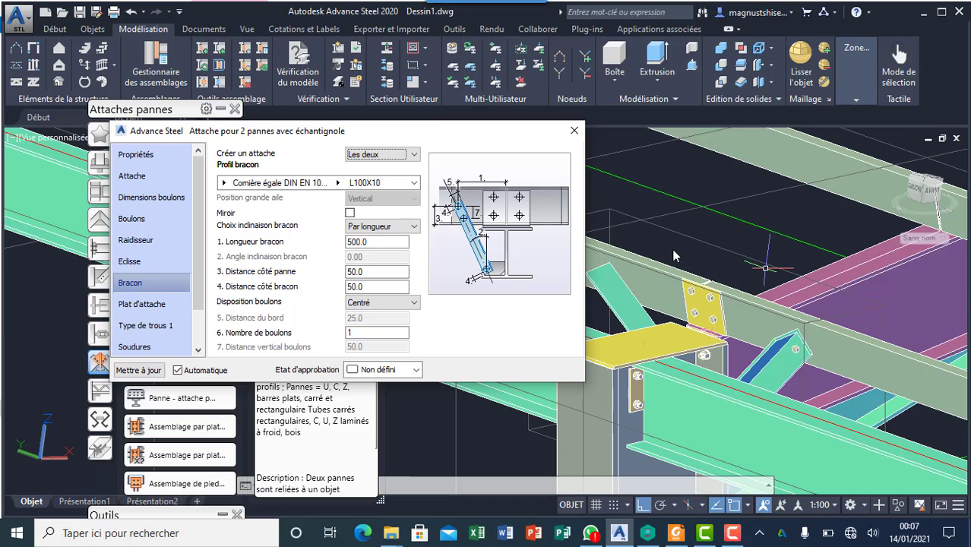
scroll(767, 332, "down", 2)
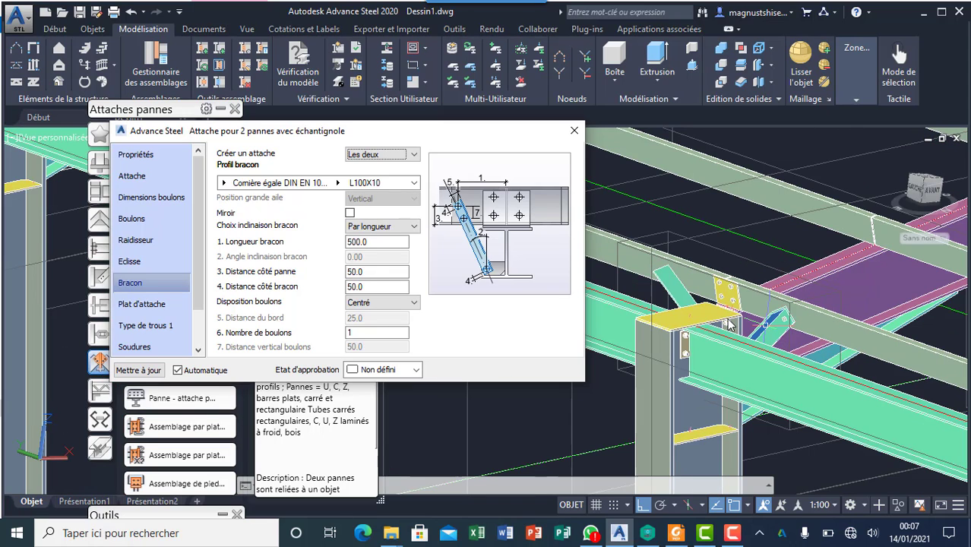
Step: Change the brace profile to the equal angle L50X5 and close the connection's properties
left_click(338, 183)
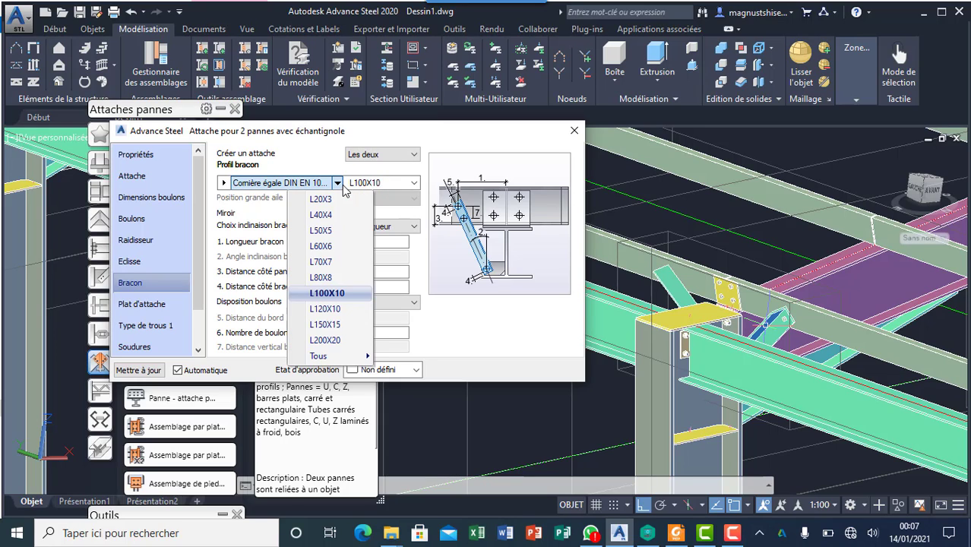
left_click(336, 233)
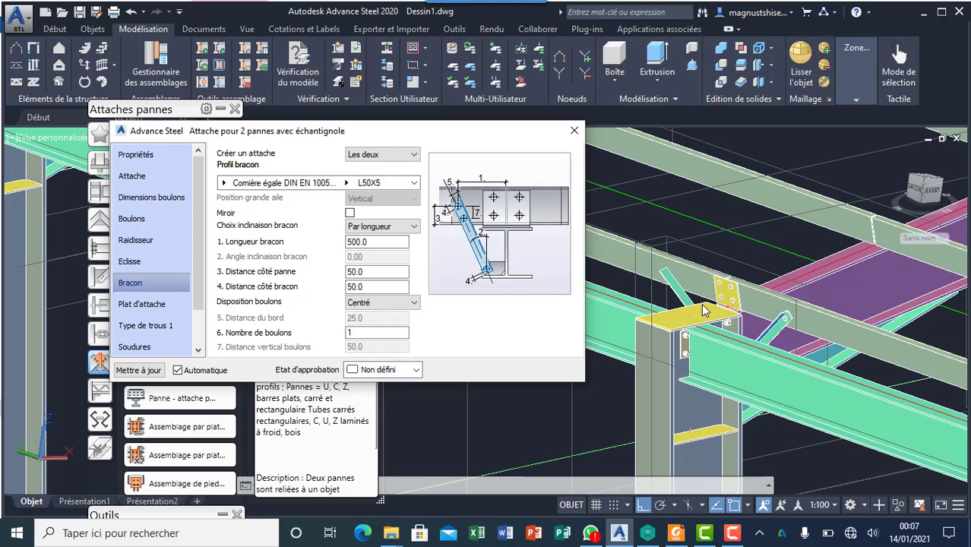
scroll(771, 338, "up", 3)
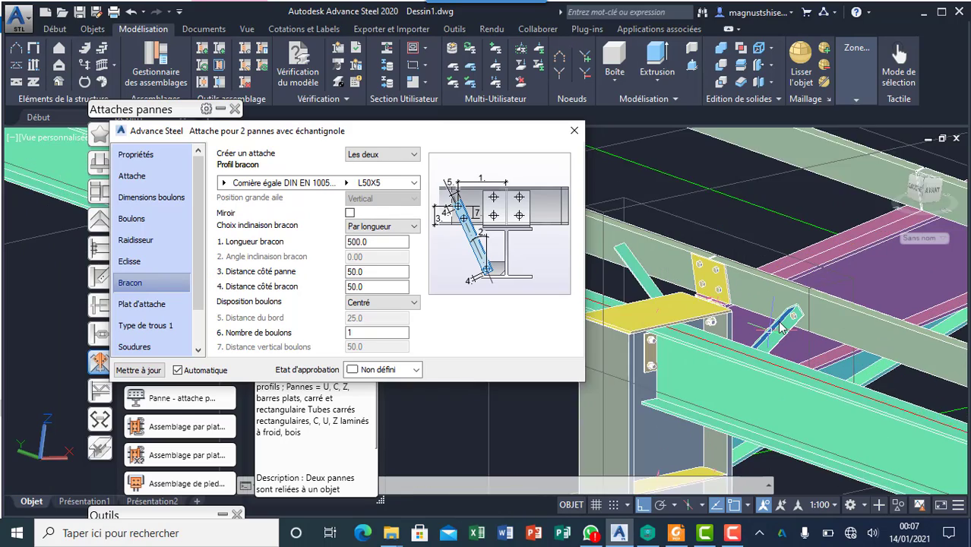
left_click(575, 130)
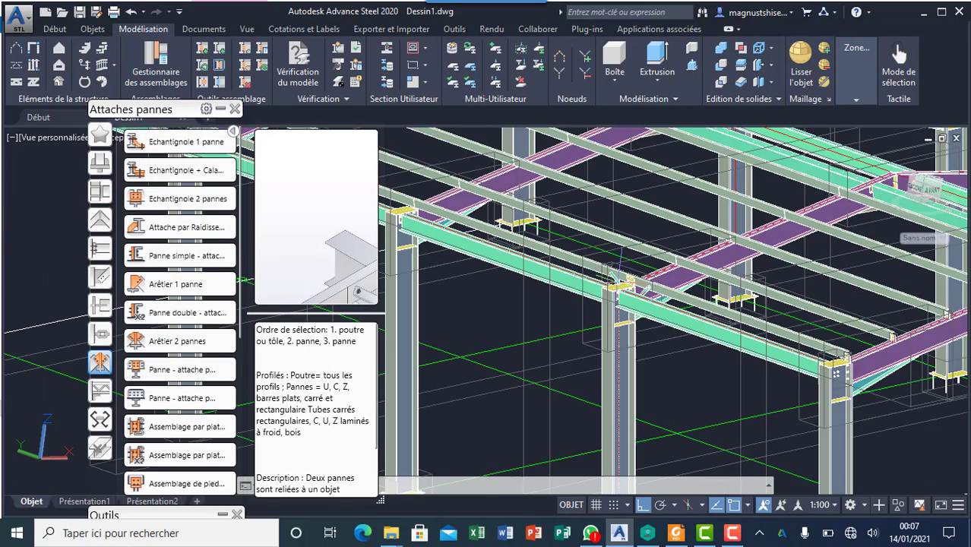
Step: Examine the bolted plate and both braces of the two-purlin connection at the eaves, and collapse the purlin connection library
scroll(621, 258, "up", 5)
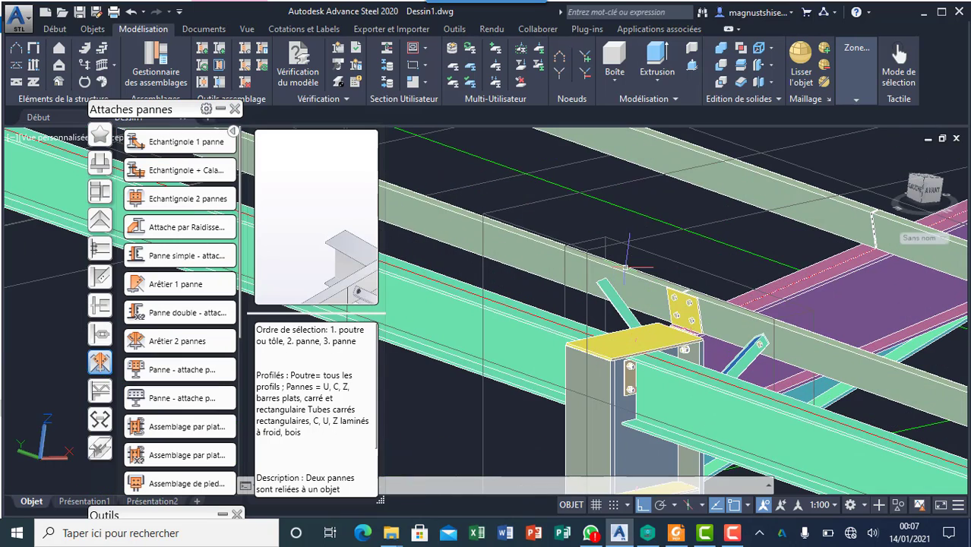
scroll(758, 344, "up", 2)
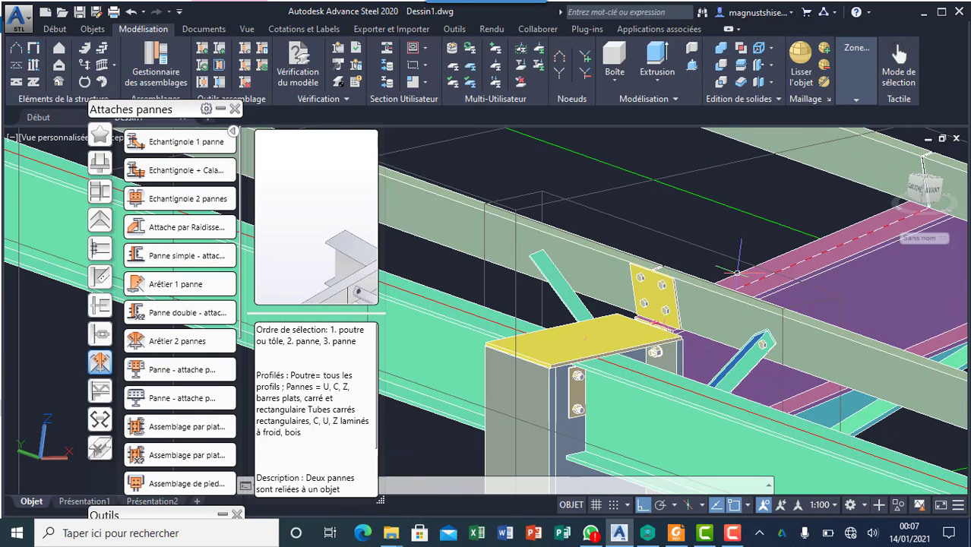
left_click(535, 257)
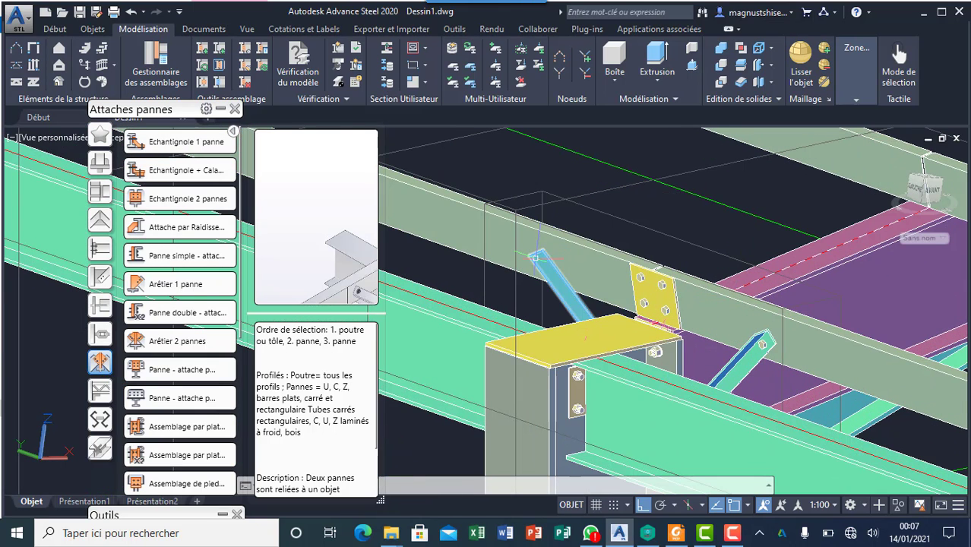
scroll(536, 257, "down", 3)
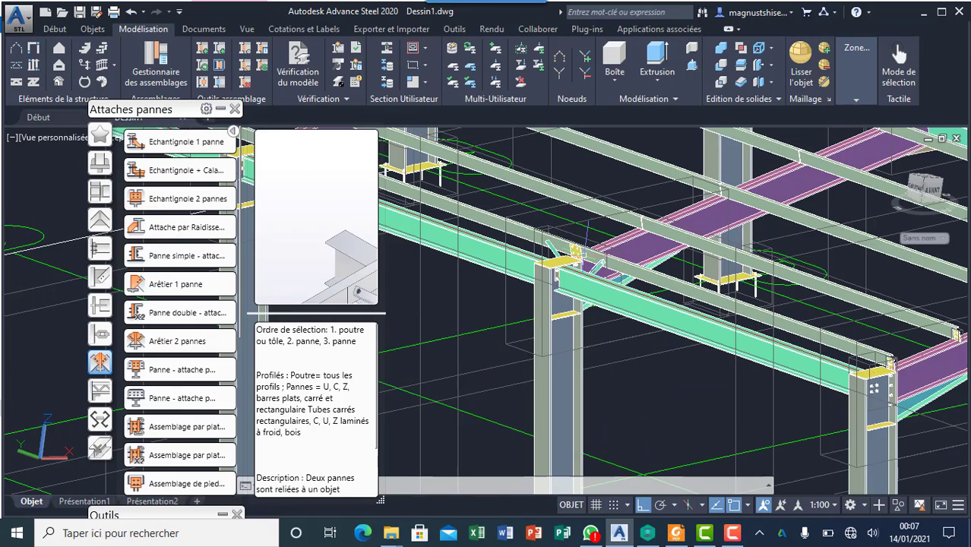
scroll(575, 228, "up", 1)
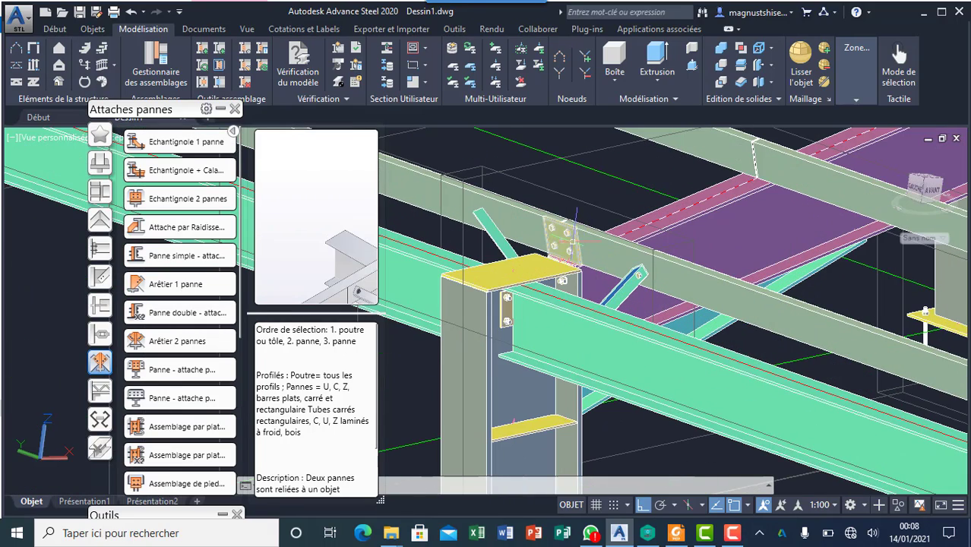
scroll(576, 228, "up", 2)
left_click(576, 228)
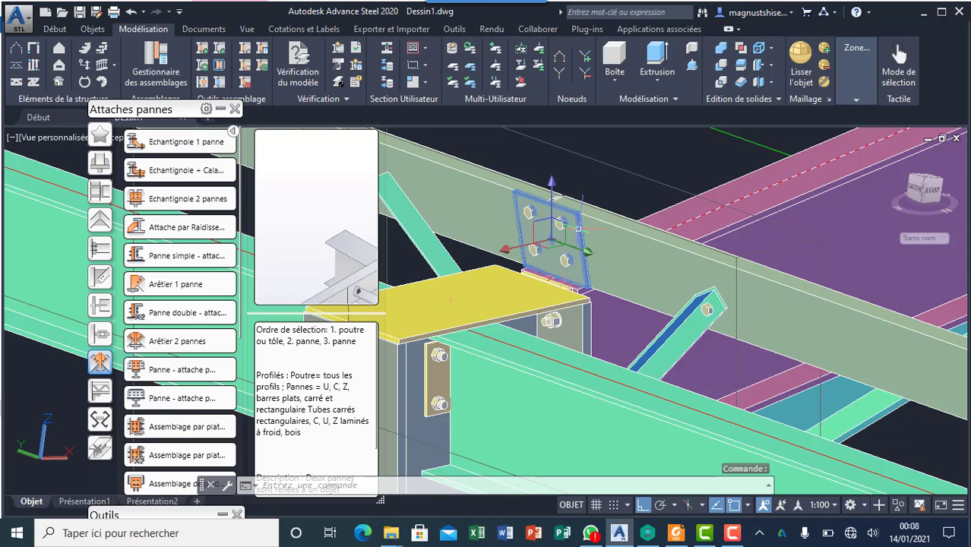
key("Escape")
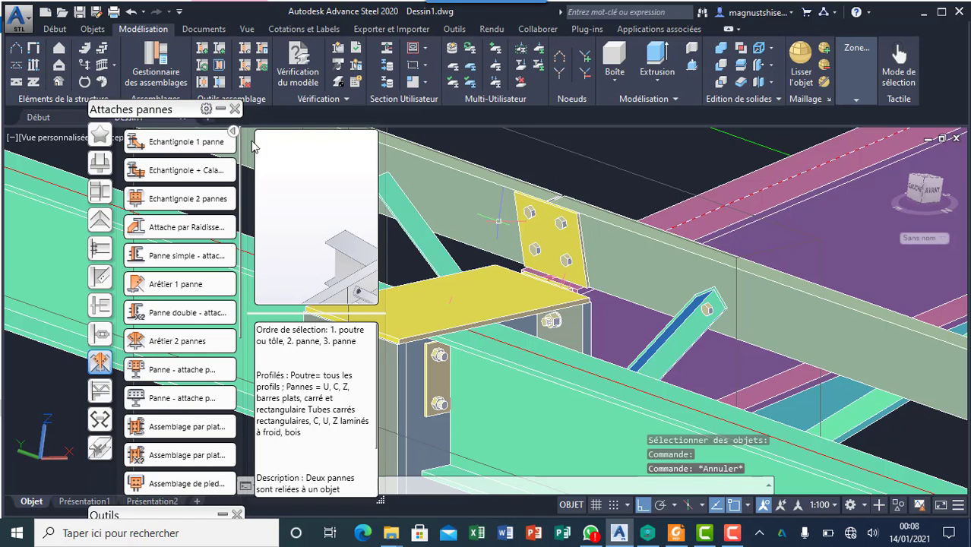
left_click(222, 109)
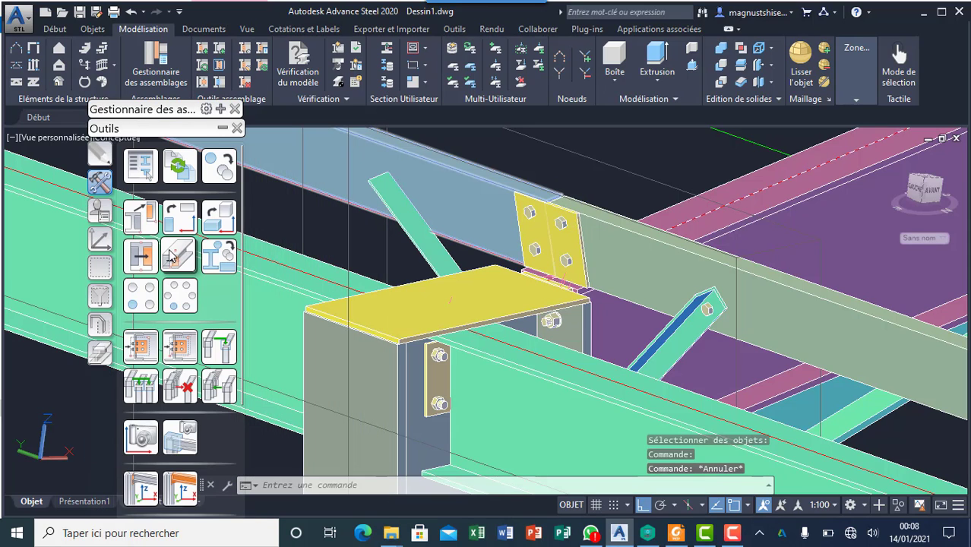
left_click(166, 346)
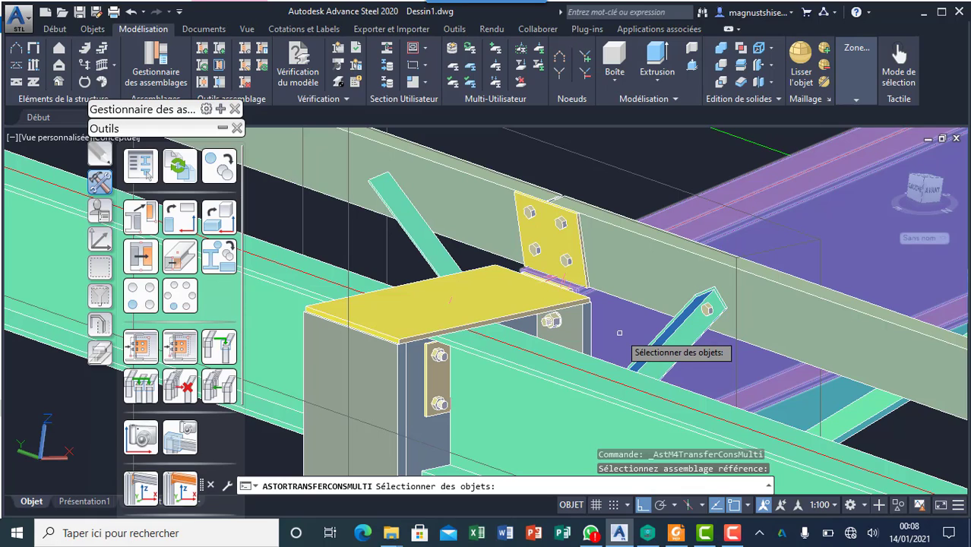
left_click(558, 207)
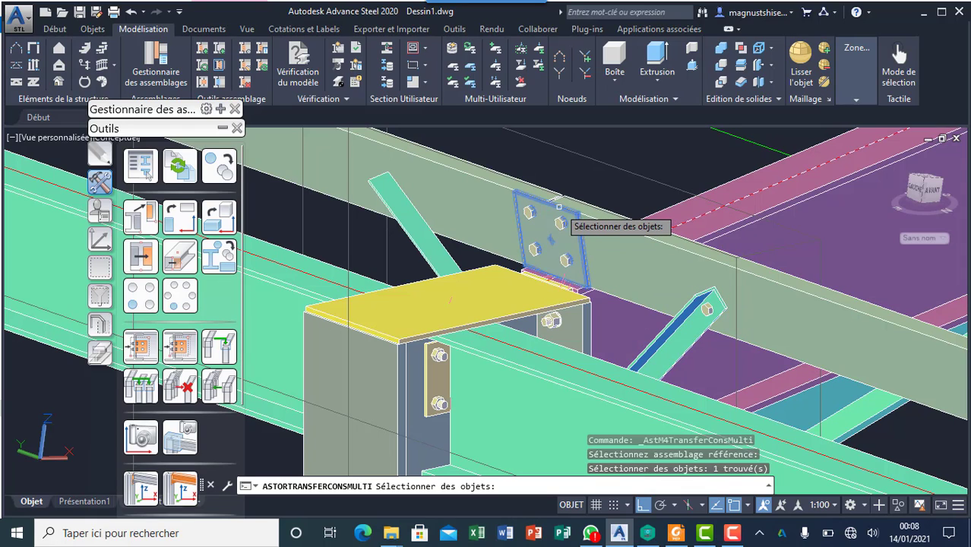
key("Return")
scroll(499, 269, "down", 5)
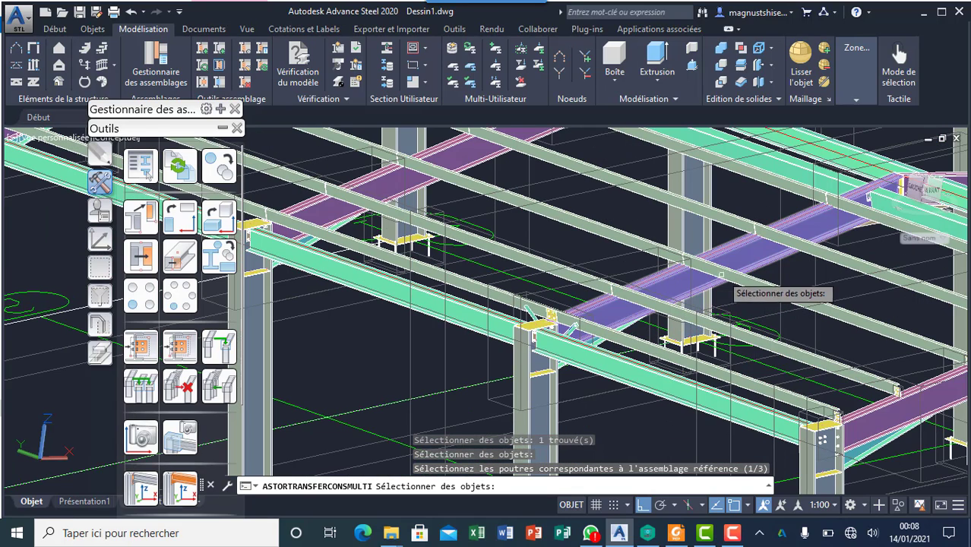
left_click(734, 251)
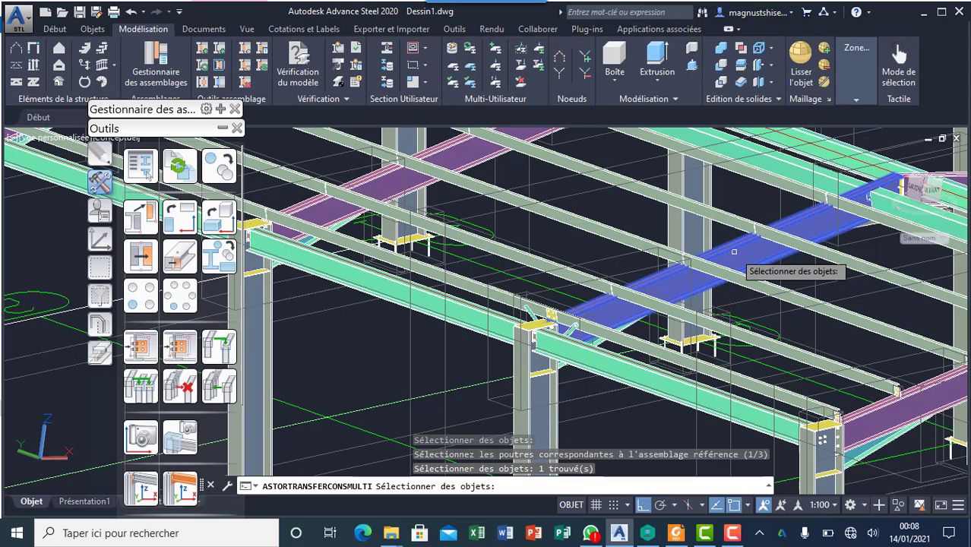
key("Return")
scroll(612, 271, "up", 3)
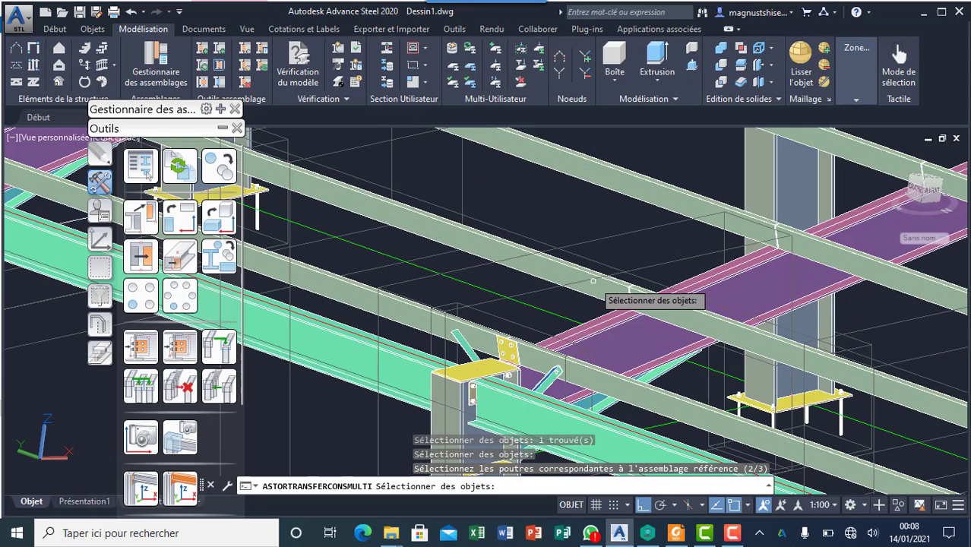
left_click(571, 266)
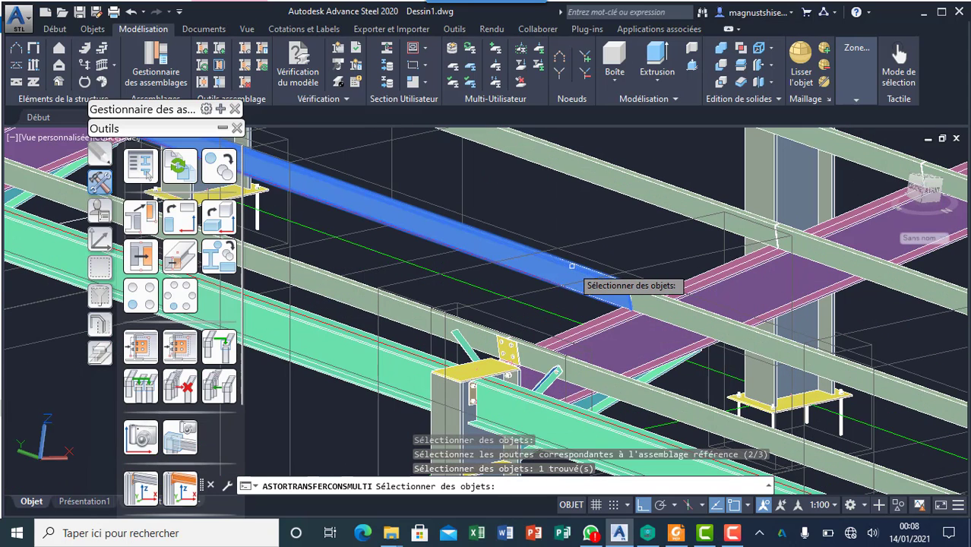
left_click(688, 308)
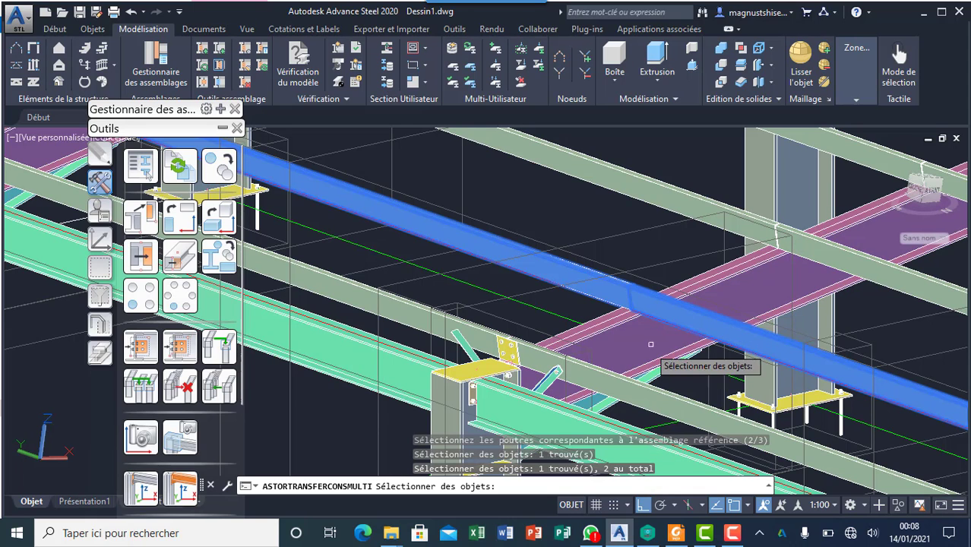
scroll(644, 347, "down", 3)
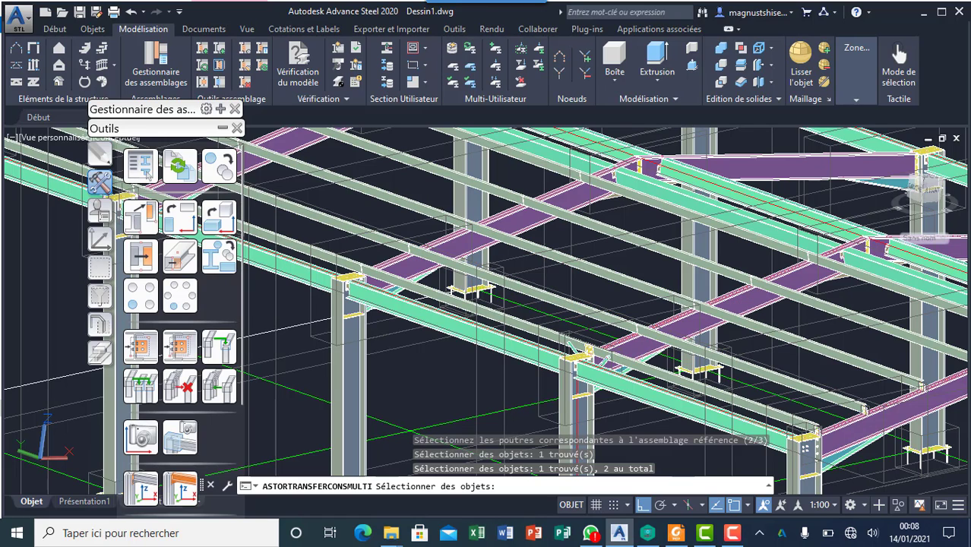
key("Escape")
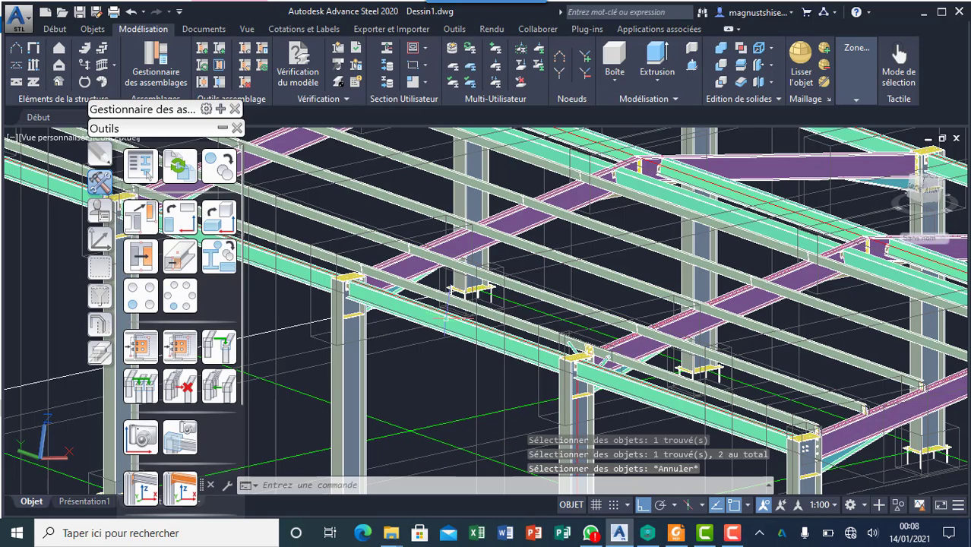
Step: Try a multiple transfer of the two-purlin connection, with its plate as the reference and the same intermediate rafter as first beam
left_click(180, 347)
scroll(593, 356, "up", 3)
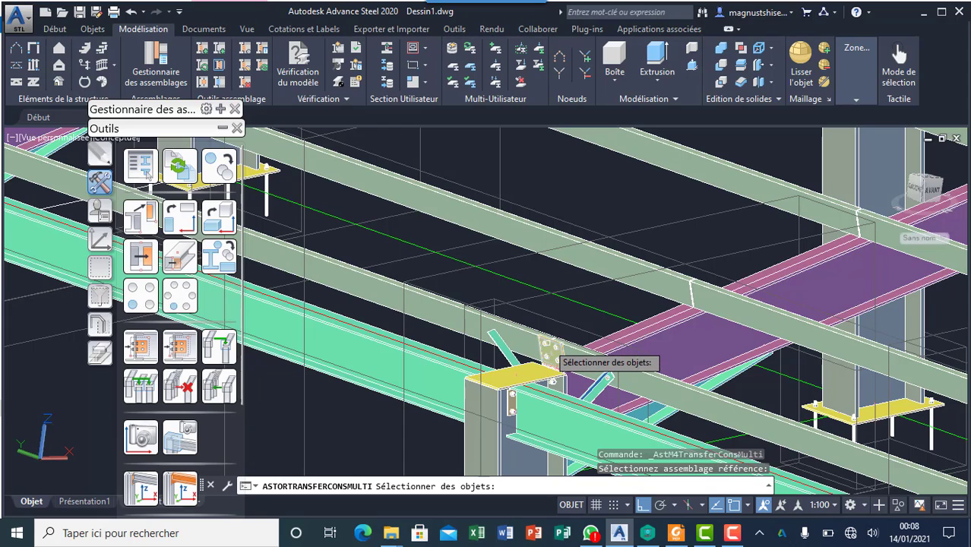
scroll(553, 343, "up", 2)
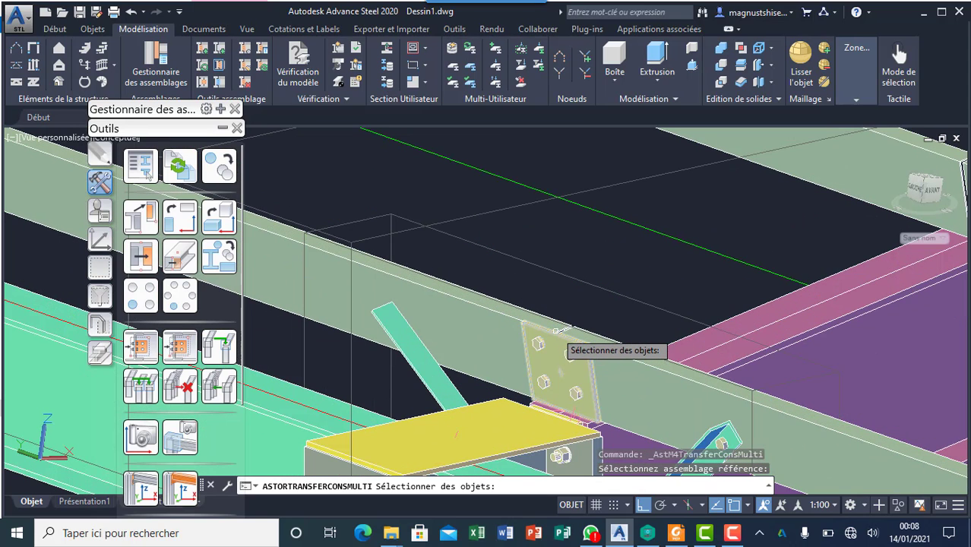
left_click(557, 330)
key("Return")
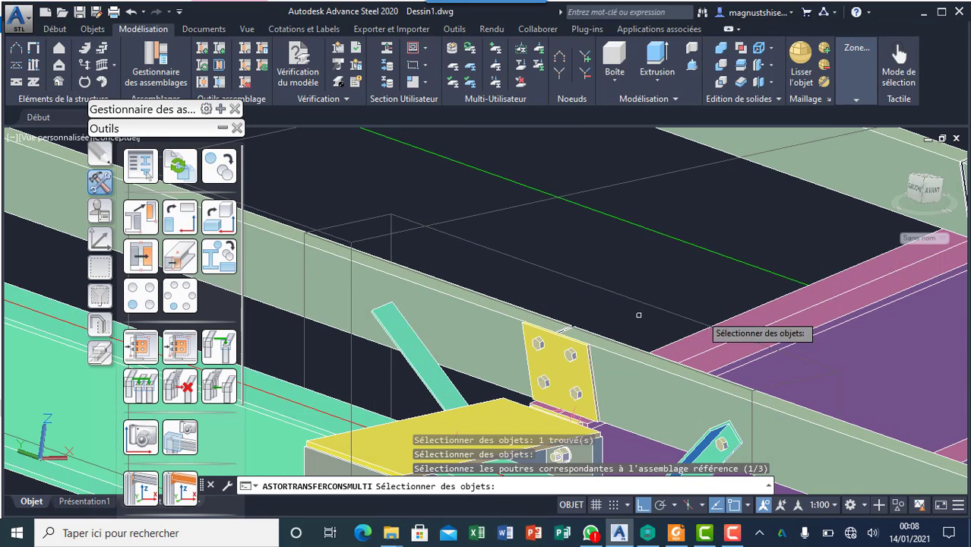
left_click(813, 335)
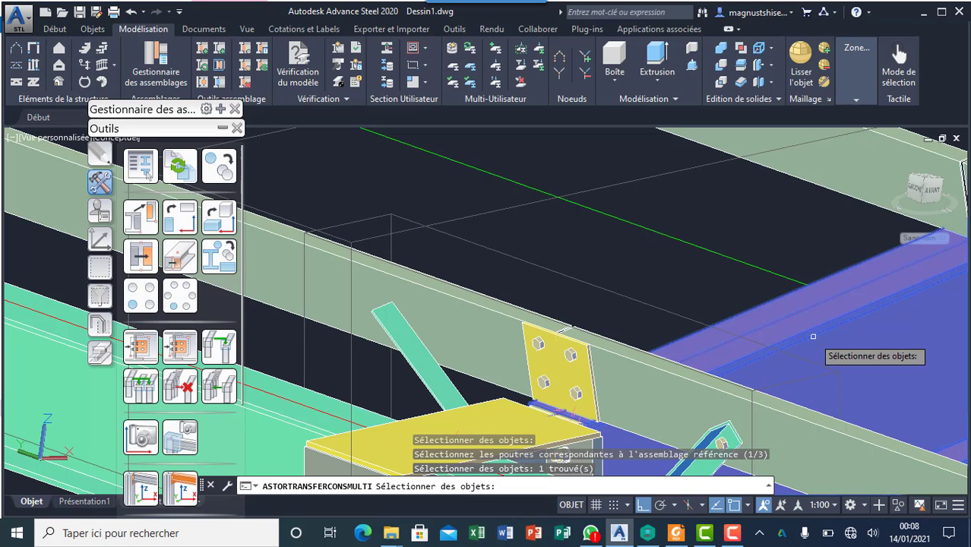
key("Return")
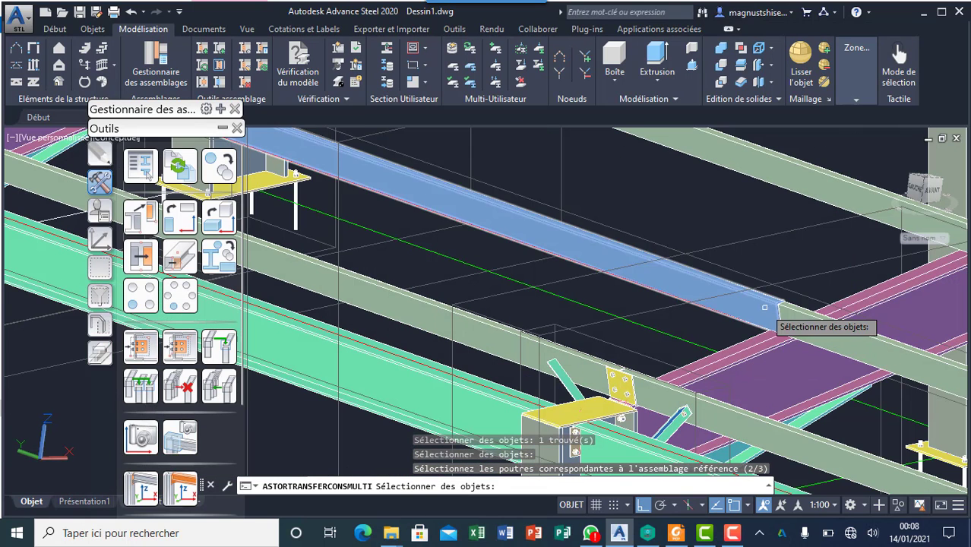
Step: Designate as second beams the purlins on both sides of the rafter in the next two rows above the eaves connection
left_click(764, 303)
left_click(804, 315)
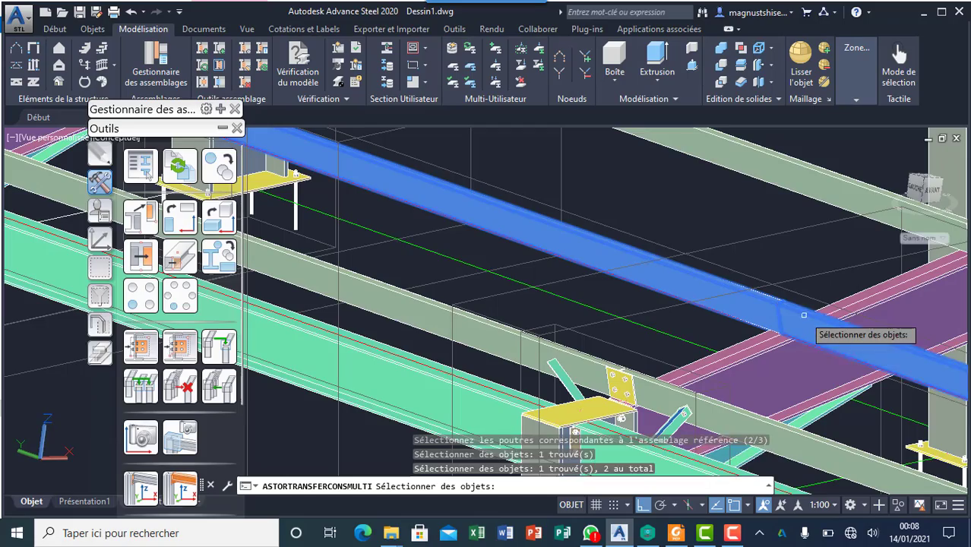
scroll(726, 361, "down", 6)
scroll(710, 319, "up", 5)
left_click(768, 327)
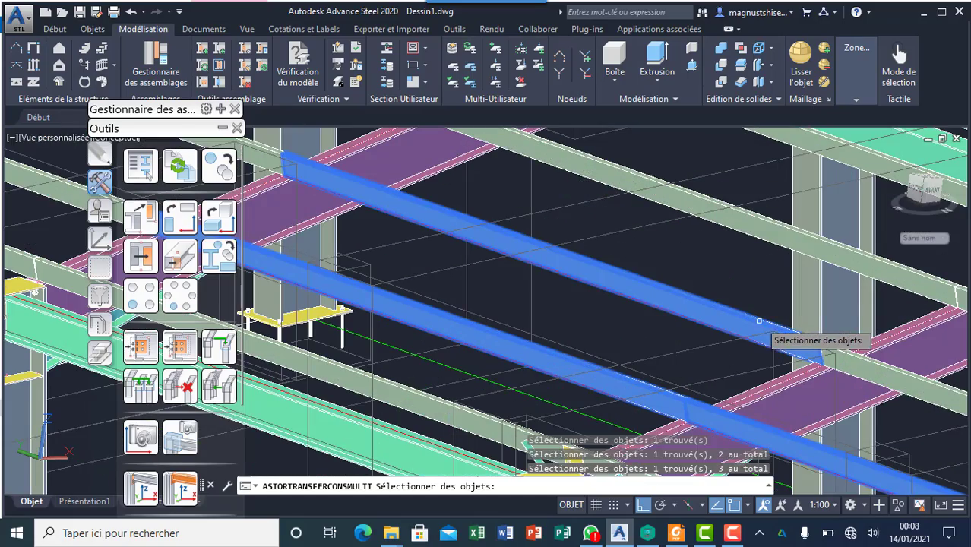
left_click(849, 356)
Step: Add the purlins on both sides of the rafter in the two rows nearest the ridge, and run the transfer without third beams
scroll(782, 361, "down", 8)
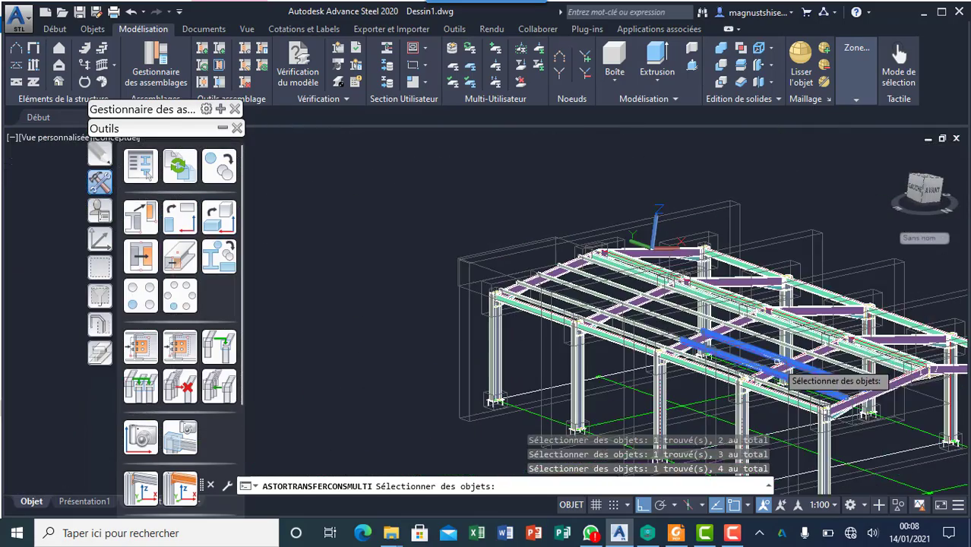
scroll(789, 341, "up", 3)
scroll(794, 352, "up", 2)
left_click(791, 357)
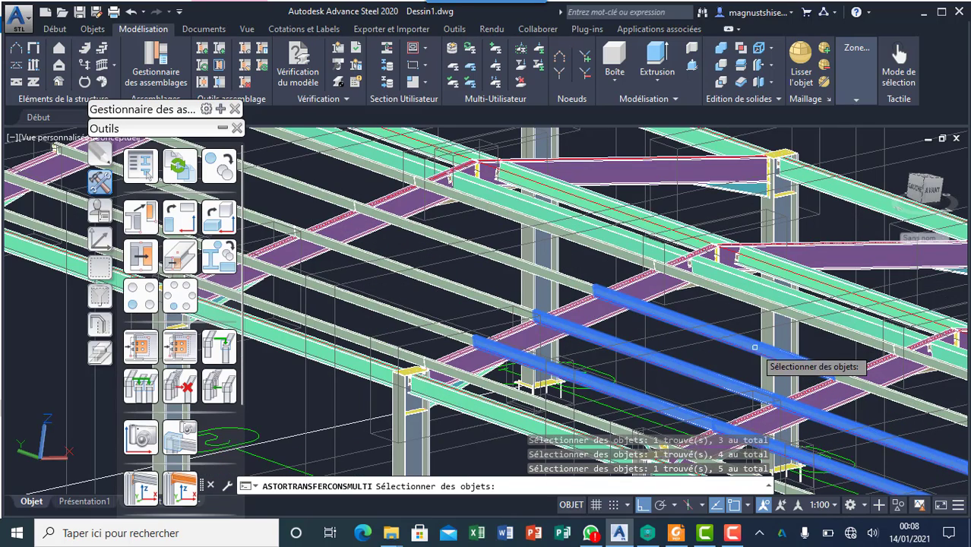
scroll(669, 299, "down", 2)
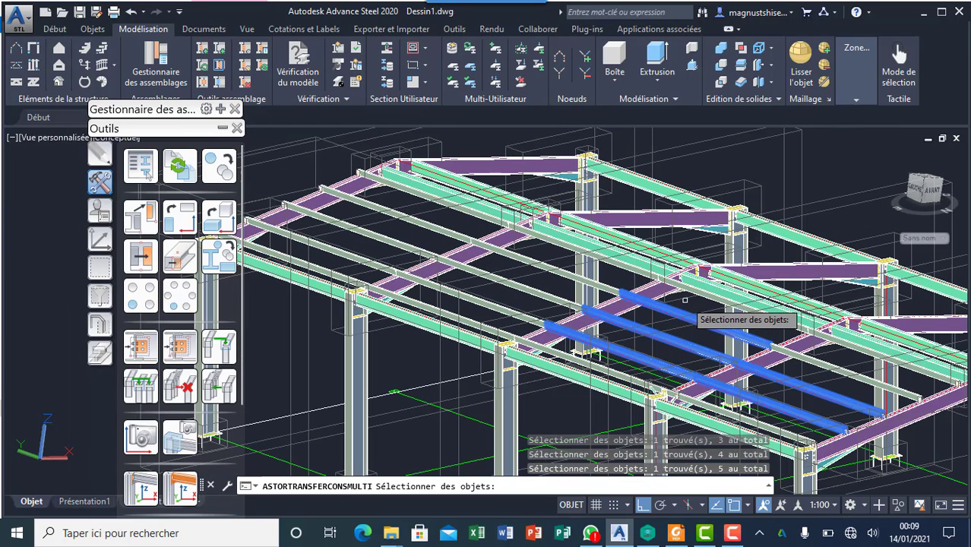
left_click(812, 359)
scroll(797, 318, "up", 2)
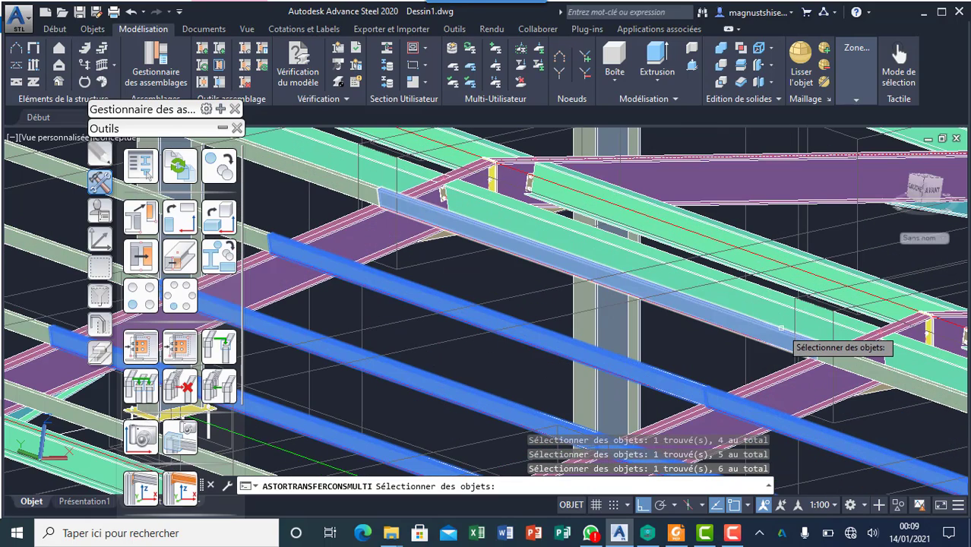
left_click(781, 327)
left_click(868, 363)
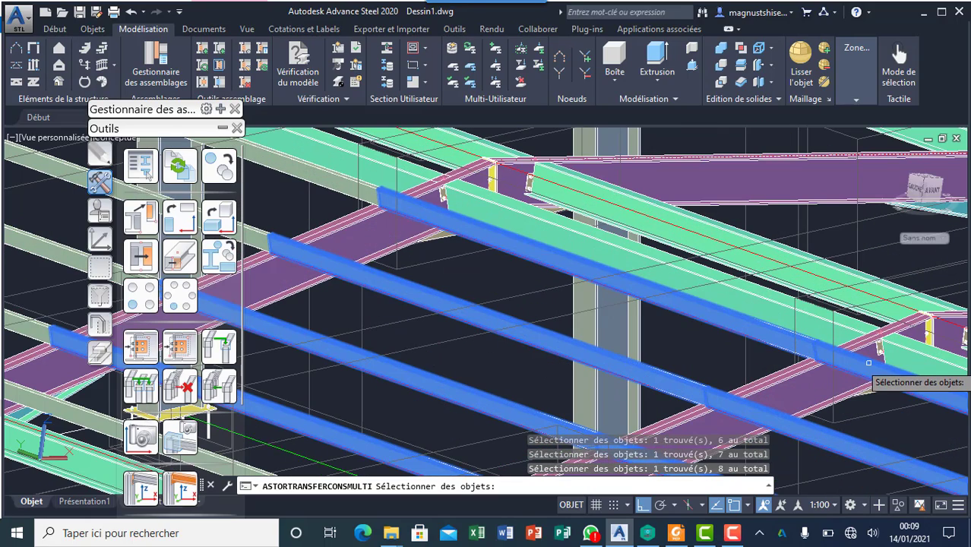
key("Return")
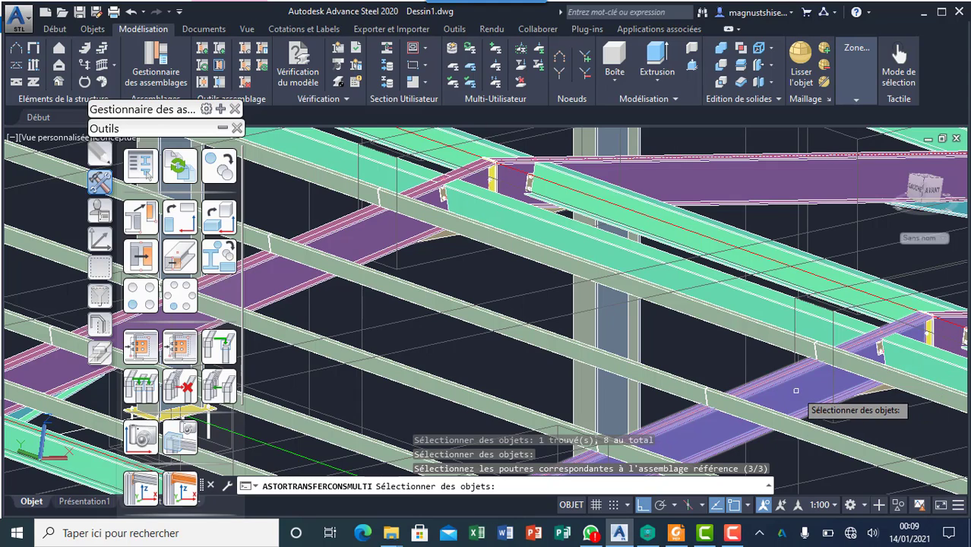
scroll(665, 362, "down", 4)
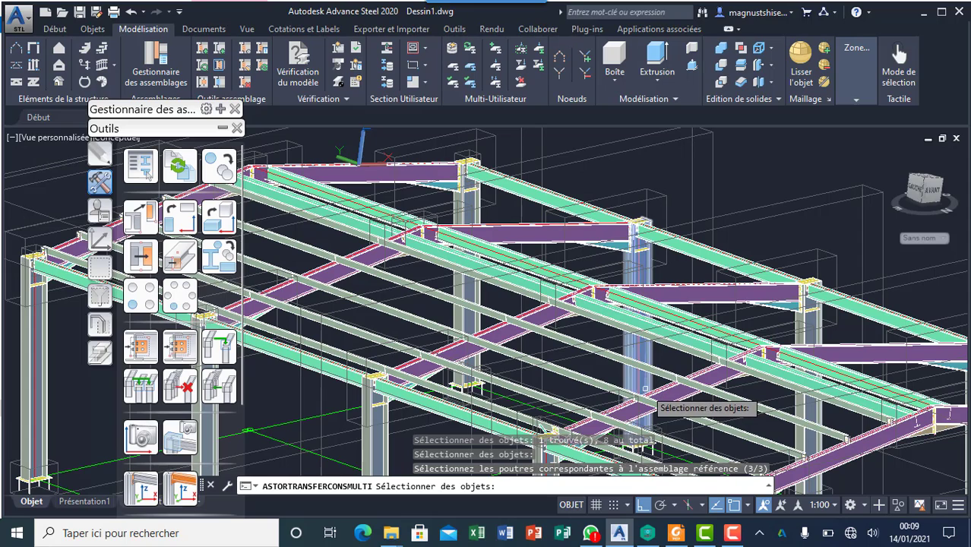
key("Return")
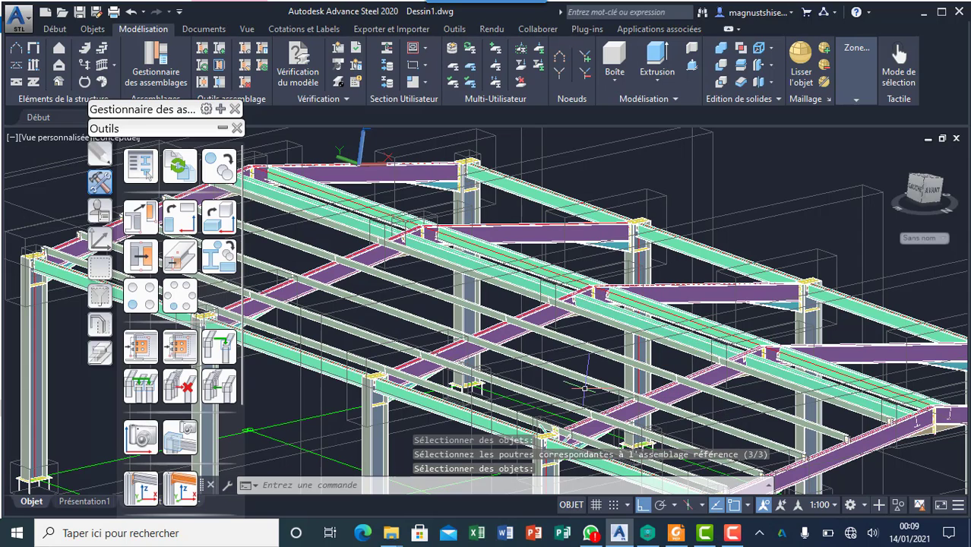
Step: Start a single transfer of the two-purlin connection at the eaves, with its bolted plate as the reference
scroll(600, 437, "up", 3)
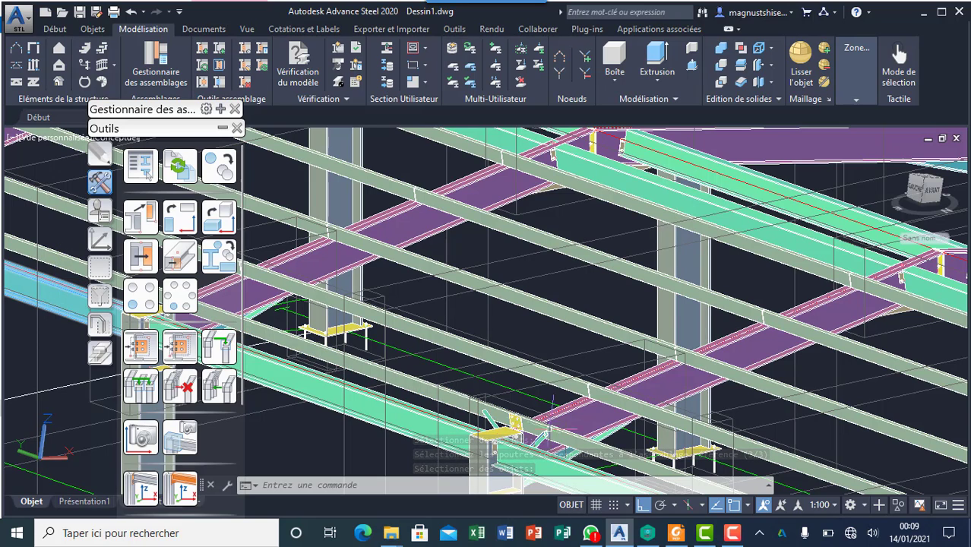
left_click(139, 354)
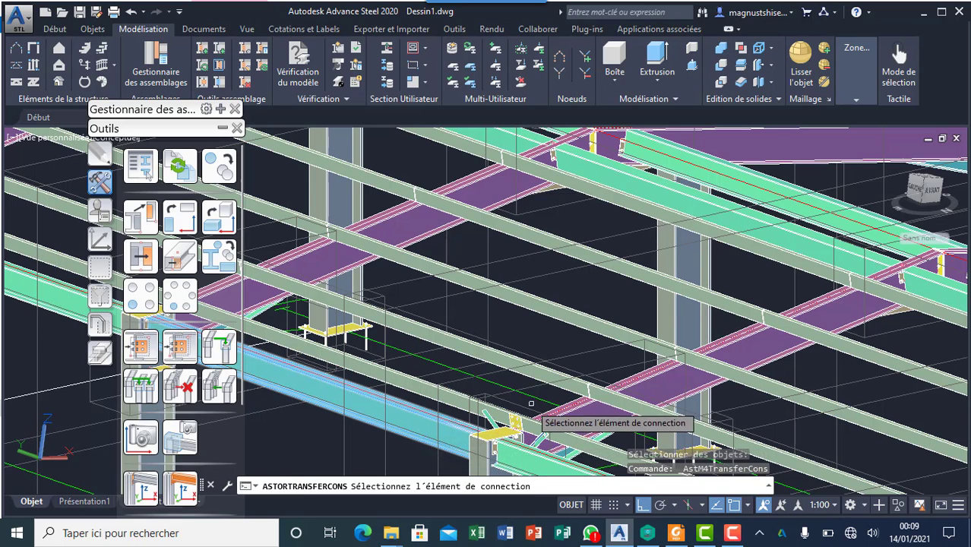
scroll(515, 439, "up", 3)
left_click(510, 431)
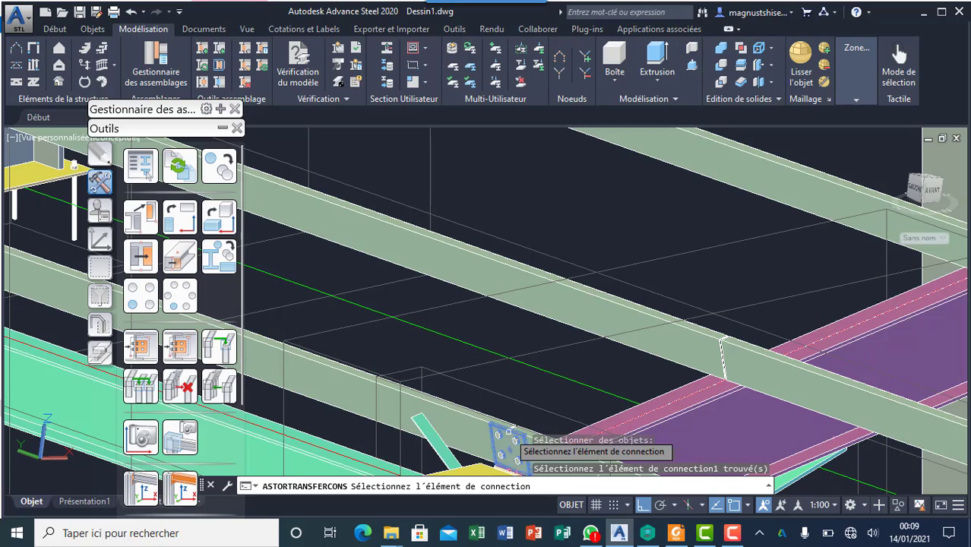
key("Return")
Step: Try to transfer the connection to the second purlin row, designating the same intermediate rafter and the purlins on both sides of it
scroll(496, 390, "down", 4)
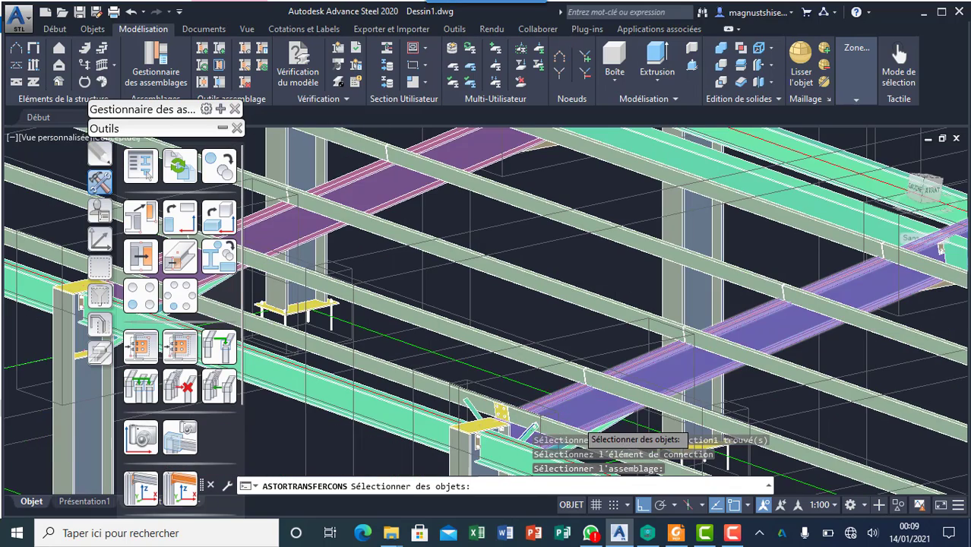
scroll(559, 342, "up", 3)
left_click(569, 373)
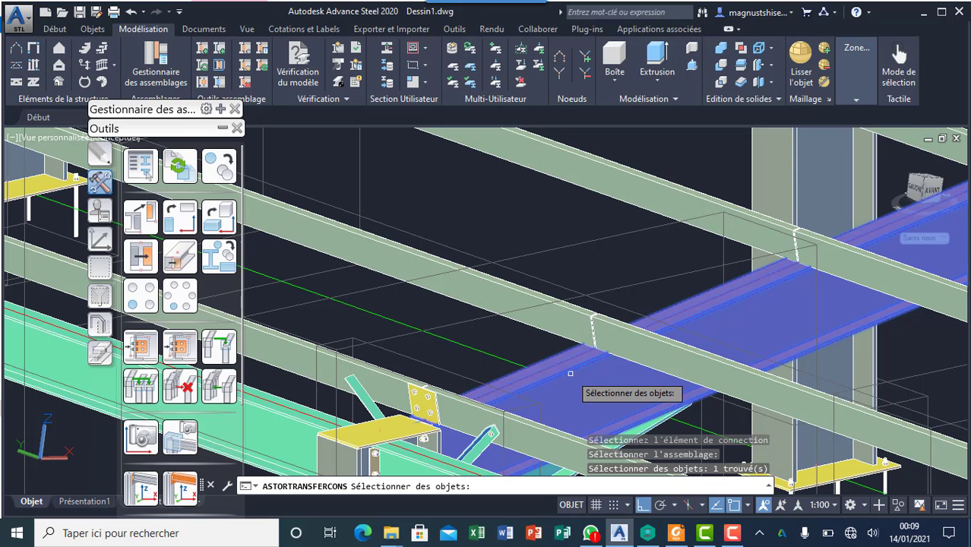
key("Return")
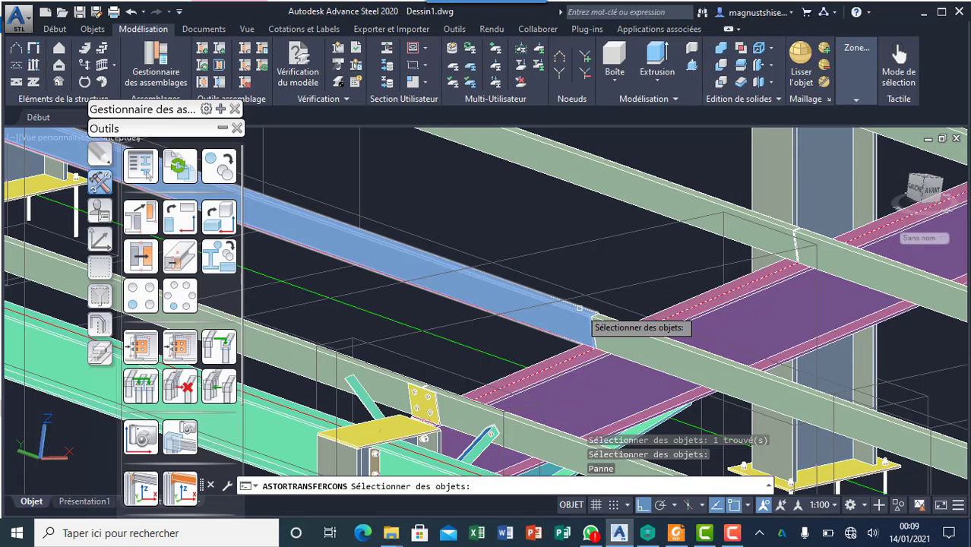
left_click(581, 307)
key("Return")
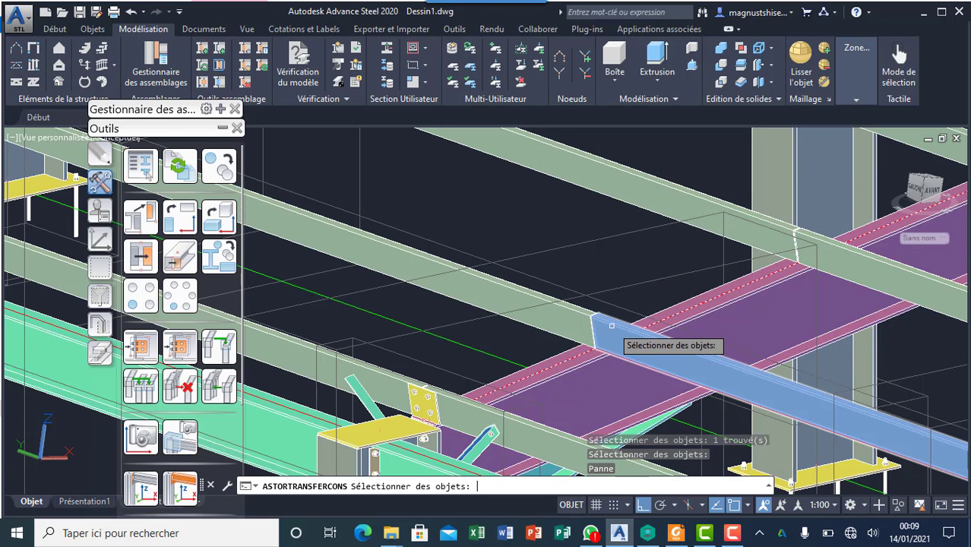
key("Return")
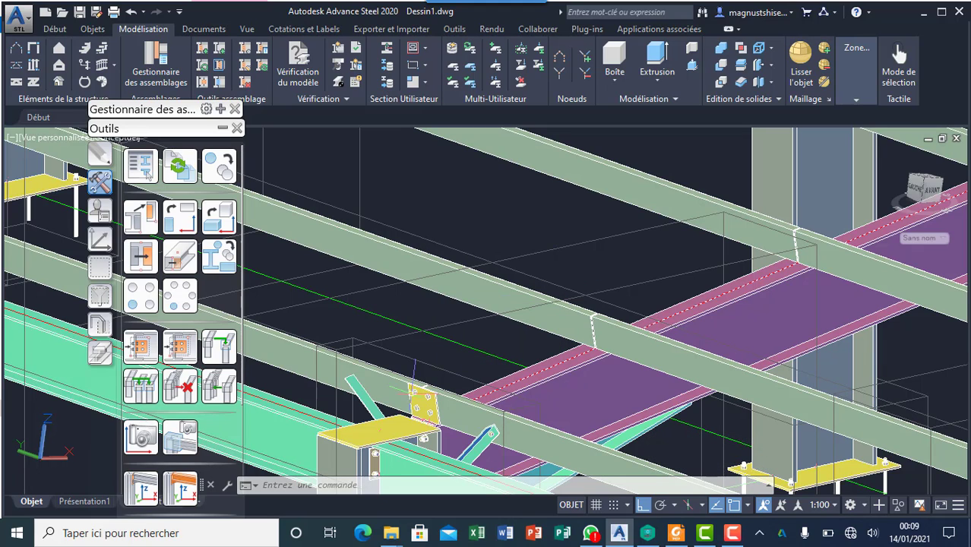
left_click(401, 386)
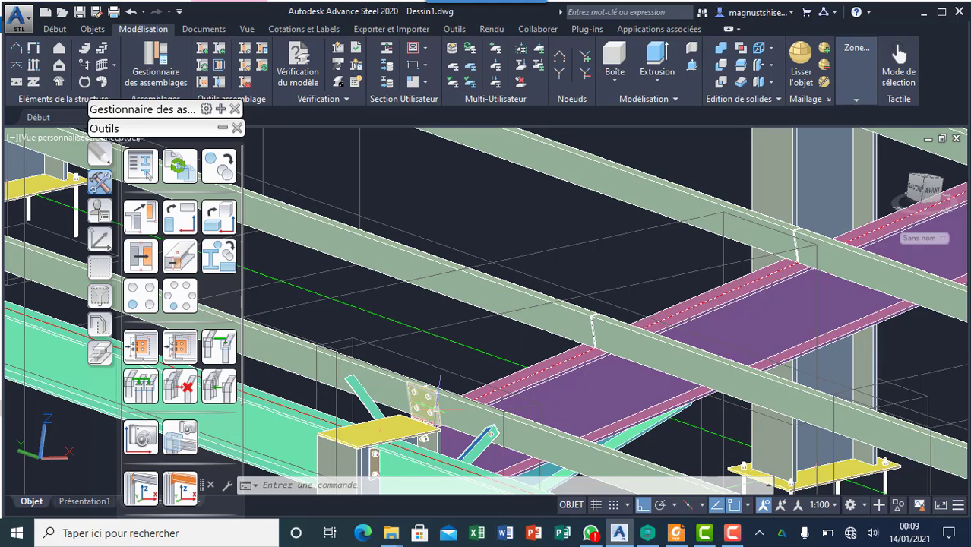
left_click(733, 538)
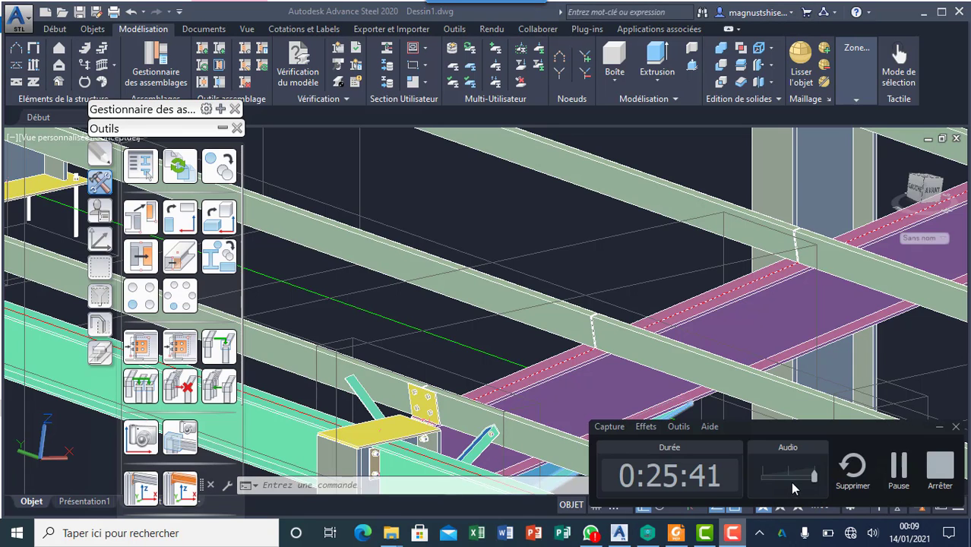
left_click(898, 469)
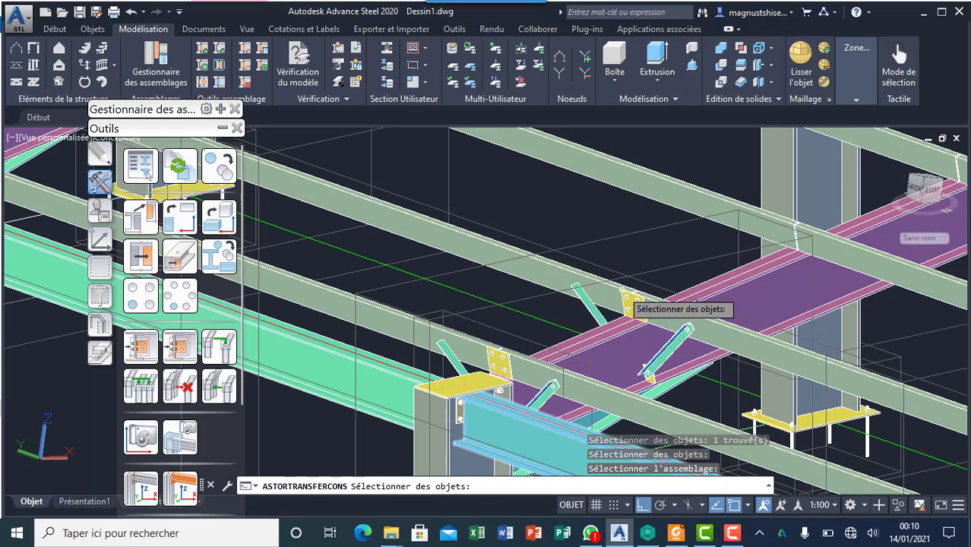
Step: Transfer the two-purlin connection to the third row from the eaves, designating the same rafter and the purlins on both sides of it
left_click(781, 267)
right_click(777, 263)
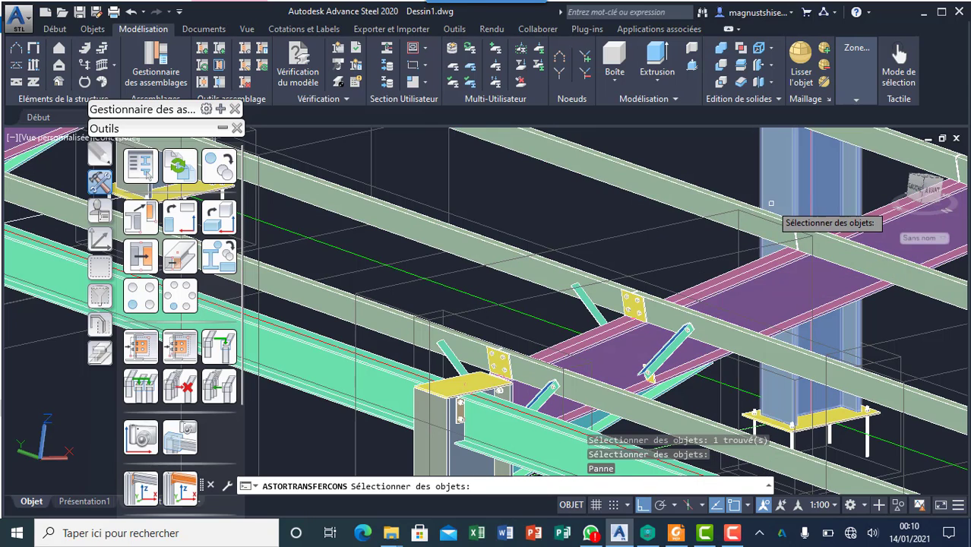
left_click(765, 212)
right_click(765, 212)
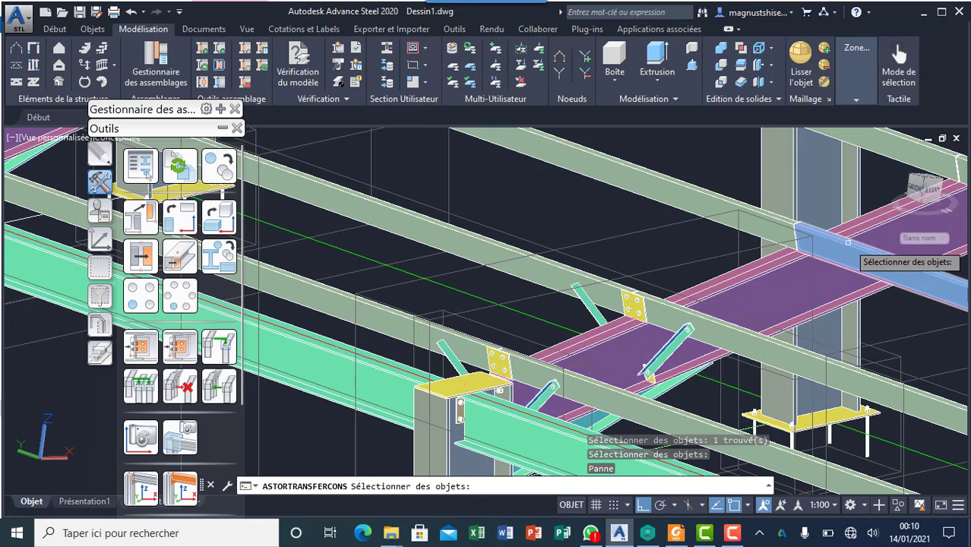
left_click(842, 238)
right_click(841, 238)
Step: Transfer the connection to the fourth purlin row on the same rafter, joining the purlins on both sides of it
scroll(653, 288, "down", 2)
scroll(767, 266, "up", 3)
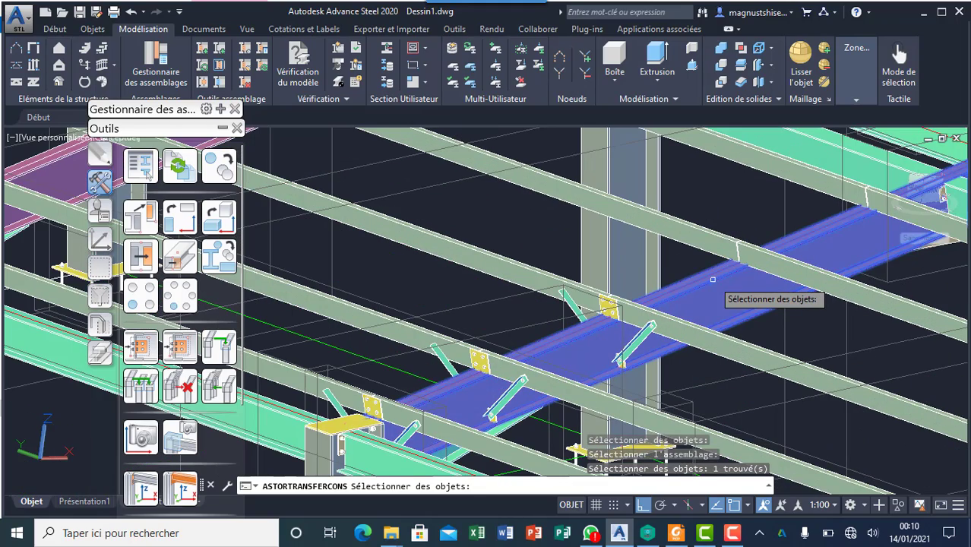
left_click(828, 272)
right_click(829, 271)
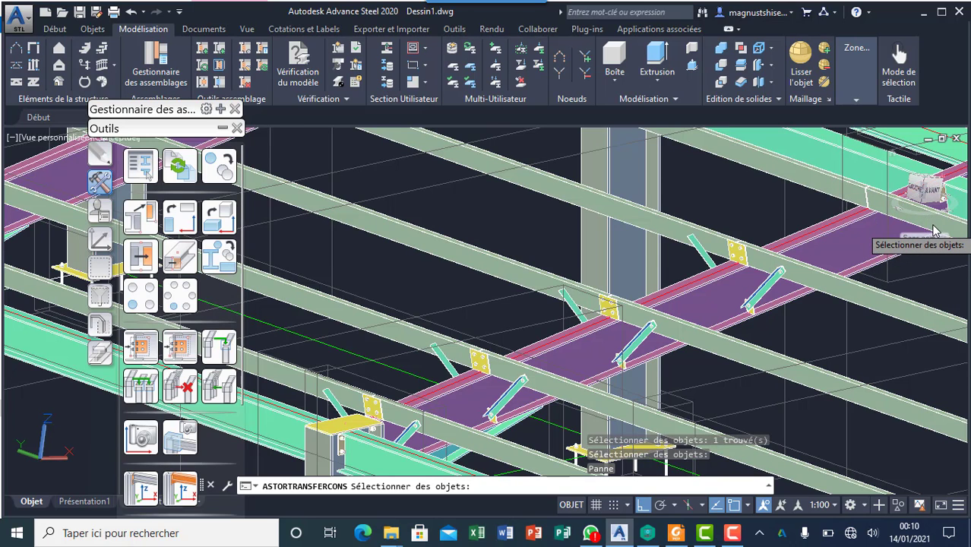
Step: Transfer the connection to the purlin row nearest the ridge on the same rafter, joining the purlins on both sides
scroll(935, 232, "down", 3)
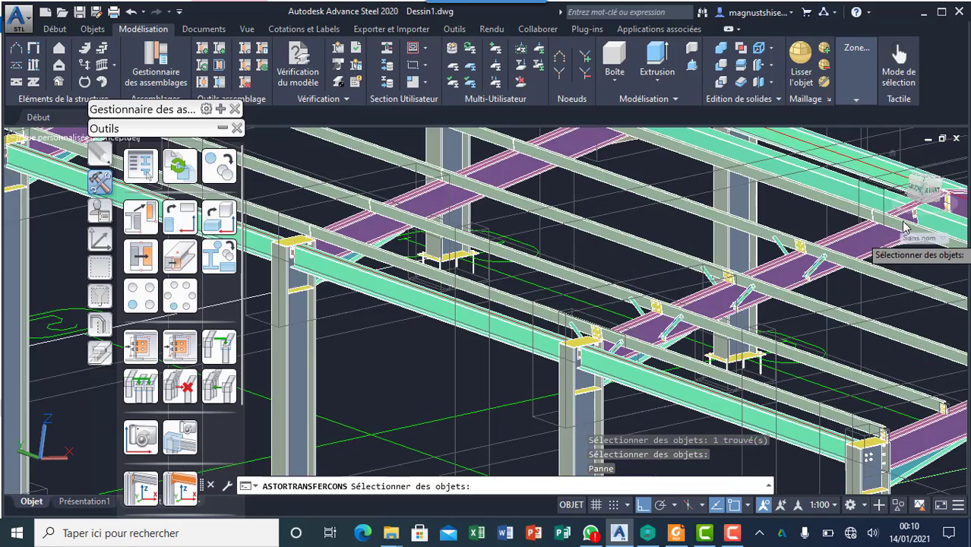
scroll(904, 225, "up", 2)
scroll(855, 243, "down", 3)
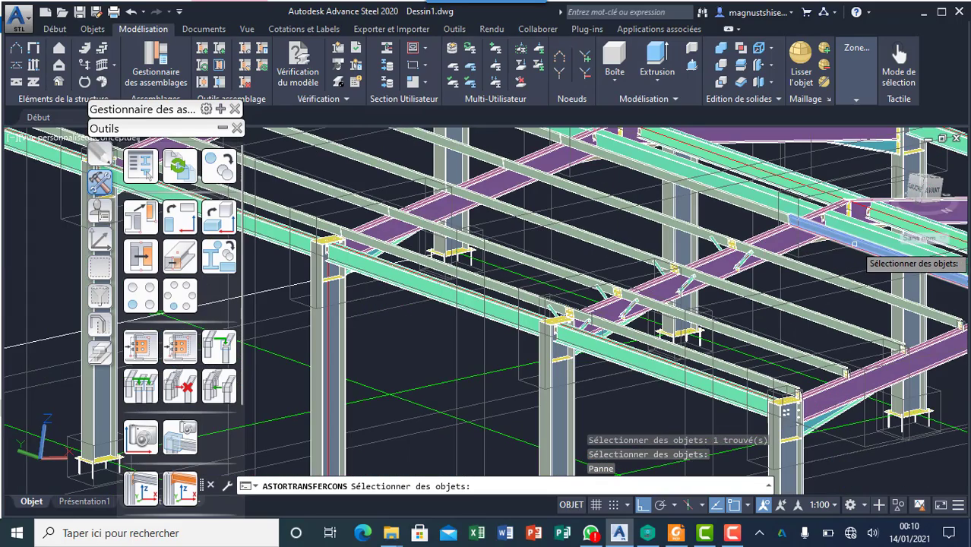
left_click(854, 244)
key("Return")
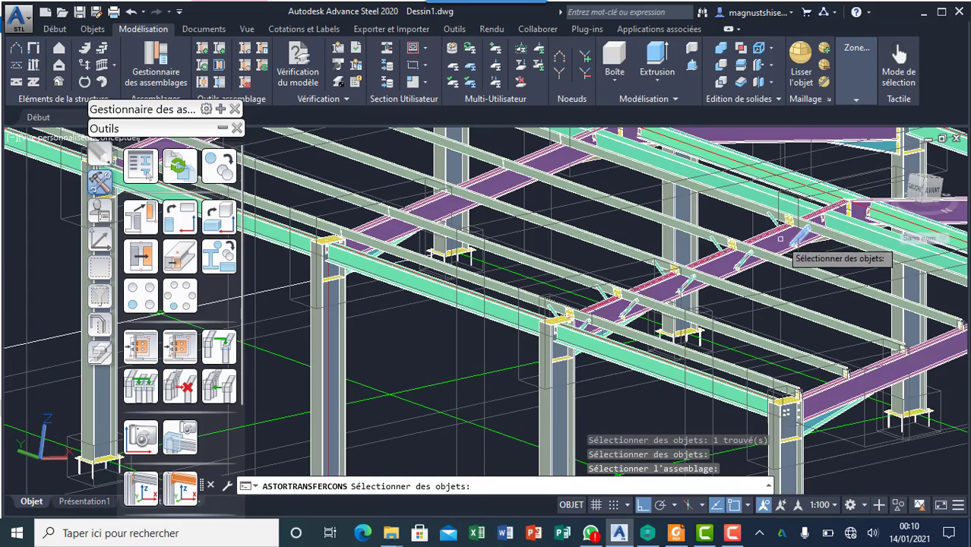
Step: Transfer the connection to the eaves purlins of the adjacent intermediate rafter, designating that rafter and the purlins on both sides of it
scroll(668, 318, "down", 3)
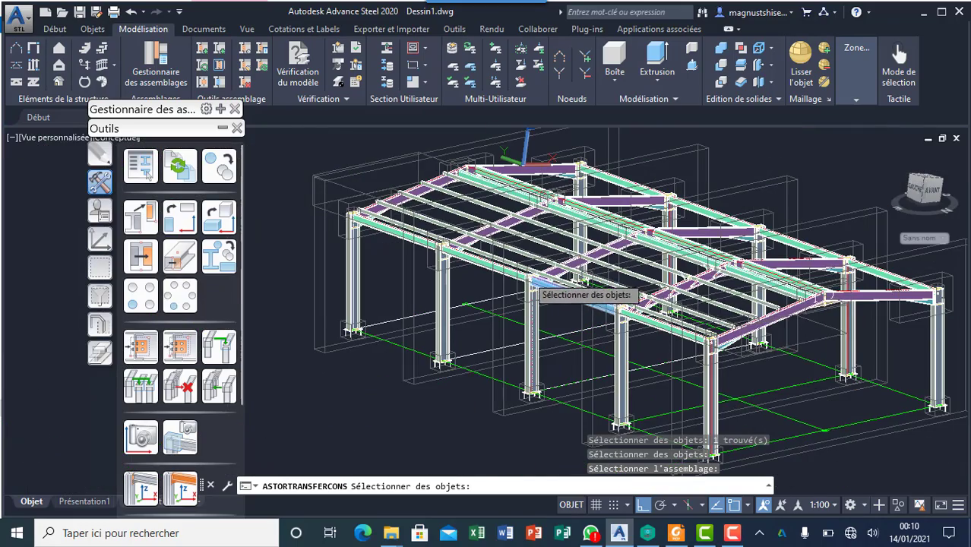
scroll(548, 274, "up", 5)
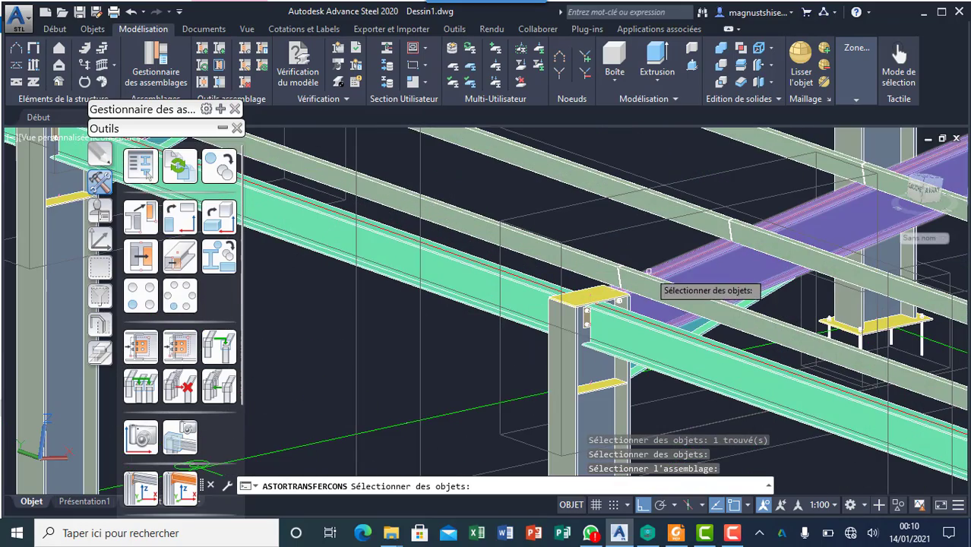
left_click(697, 264)
key("Return")
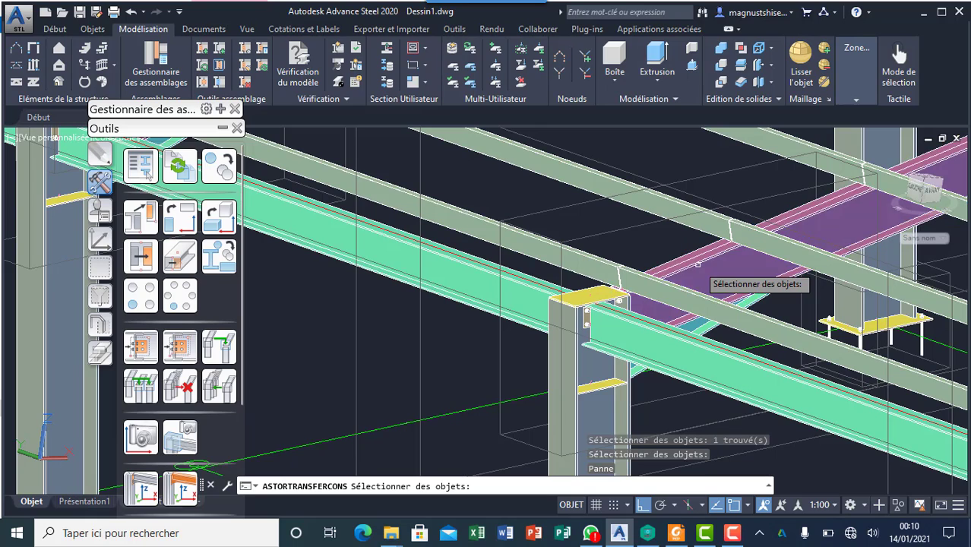
left_click(589, 262)
key("Return")
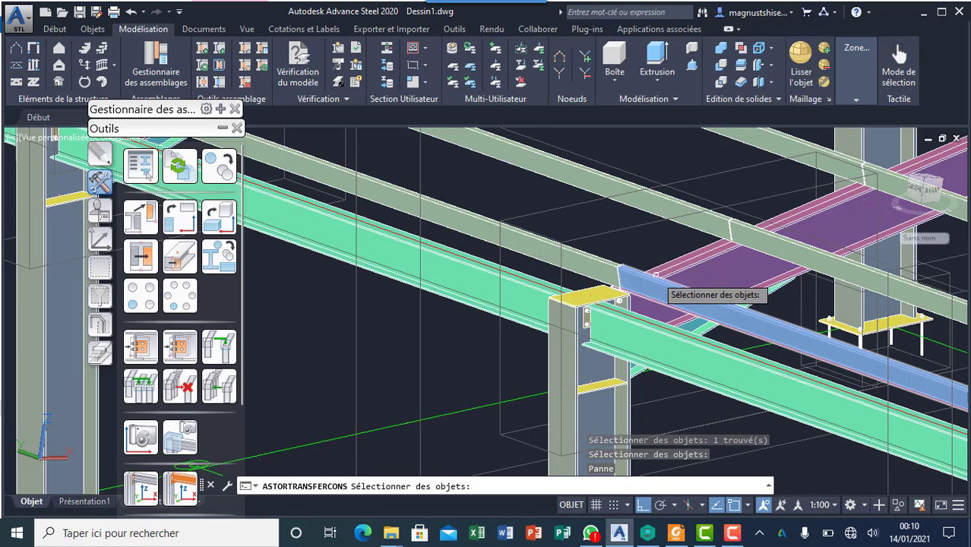
left_click(655, 277)
key("Return")
scroll(667, 291, "down", 5)
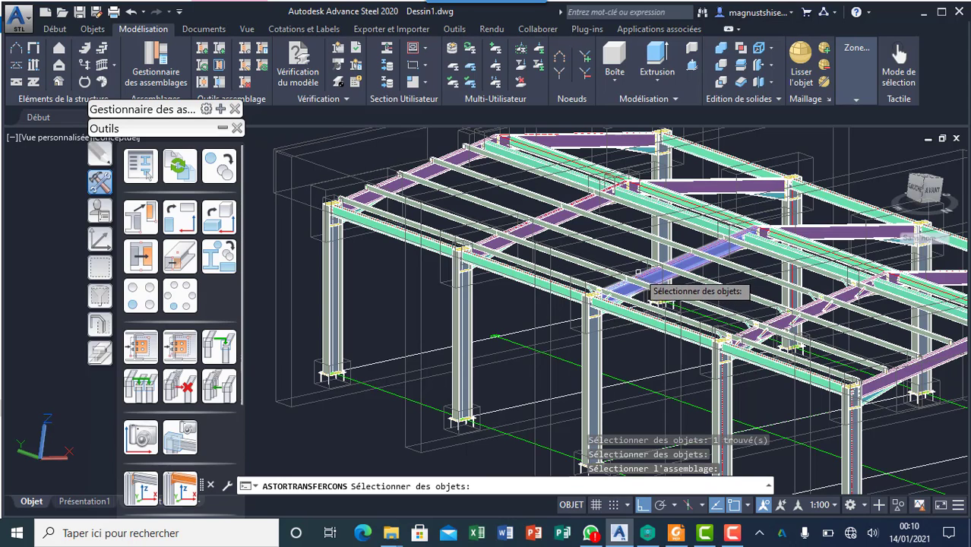
left_click(729, 534)
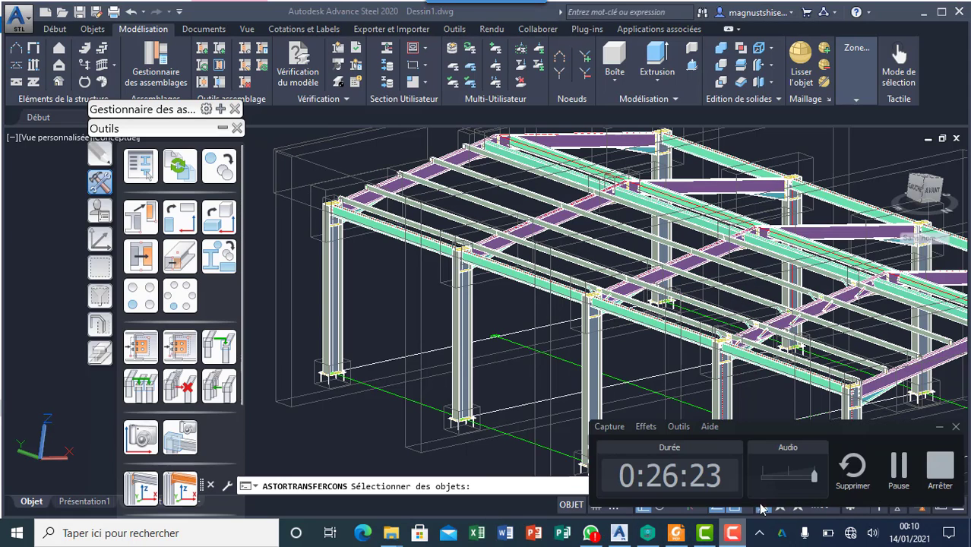
left_click(898, 467)
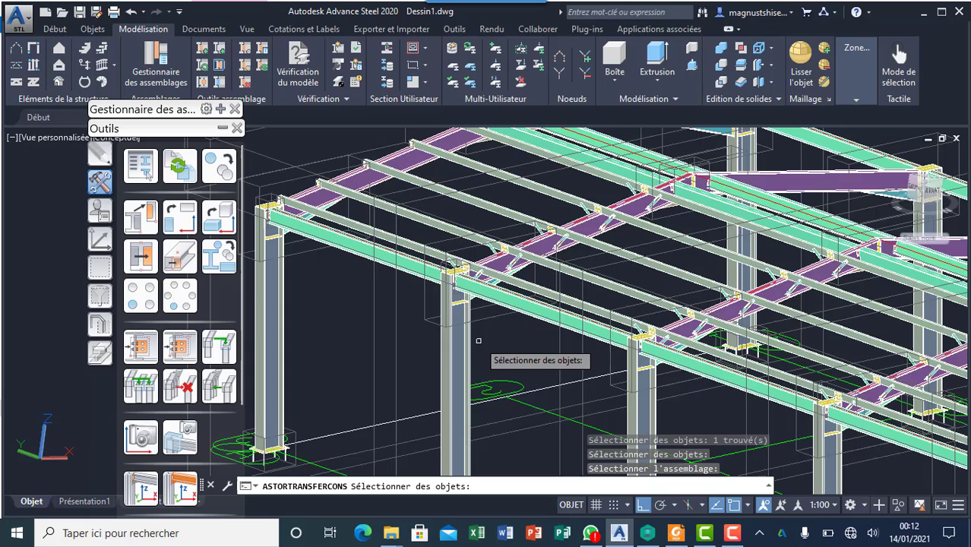
Step: Examine the whole frame and the transferred purlin connections along the intermediate rafters
scroll(566, 237, "down", 4)
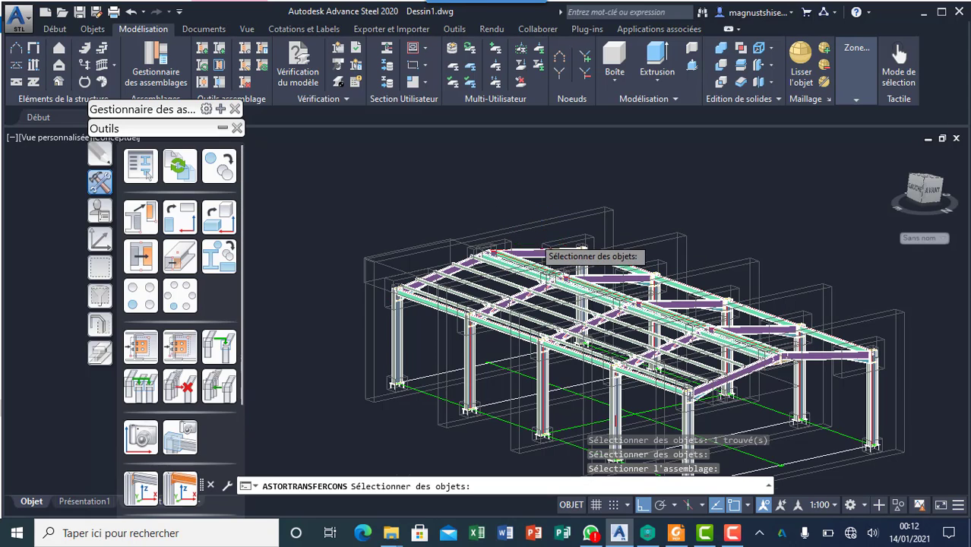
scroll(559, 255, "up", 3)
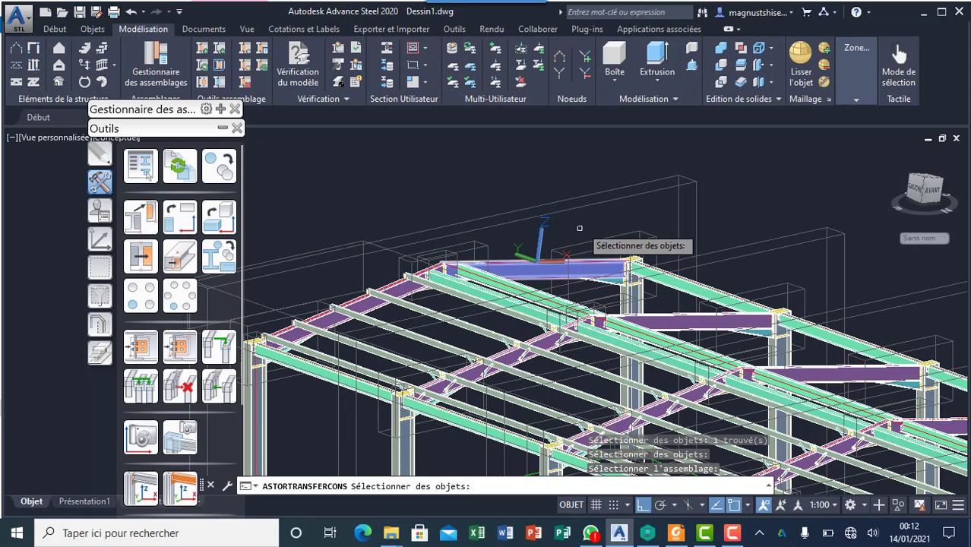
scroll(582, 223, "down", 5)
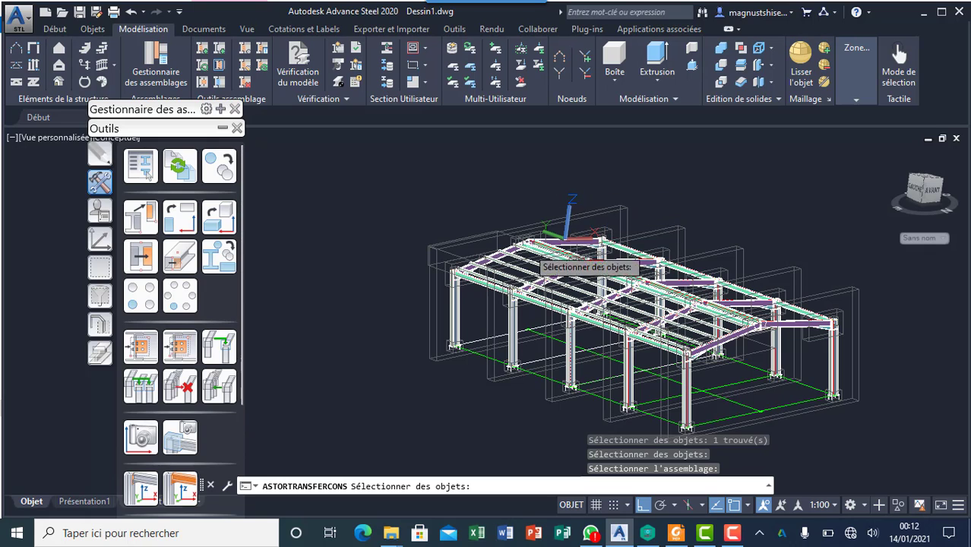
scroll(566, 251, "up", 3)
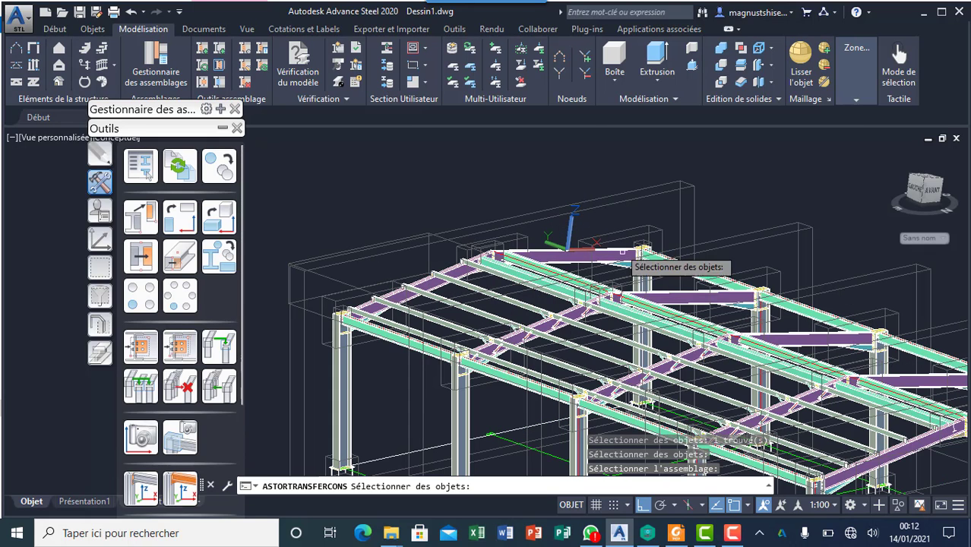
scroll(528, 299, "down", 5)
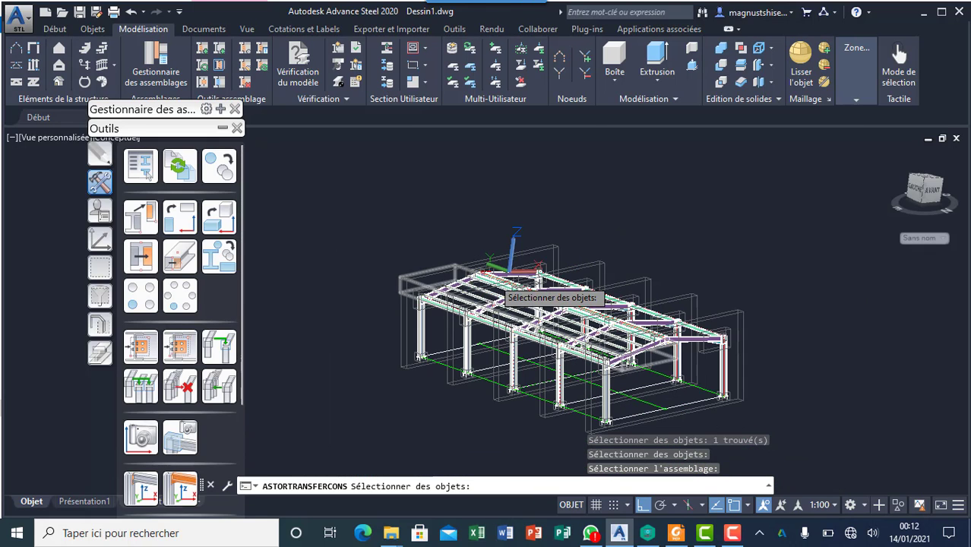
scroll(424, 297, "up", 2)
scroll(487, 297, "down", 2)
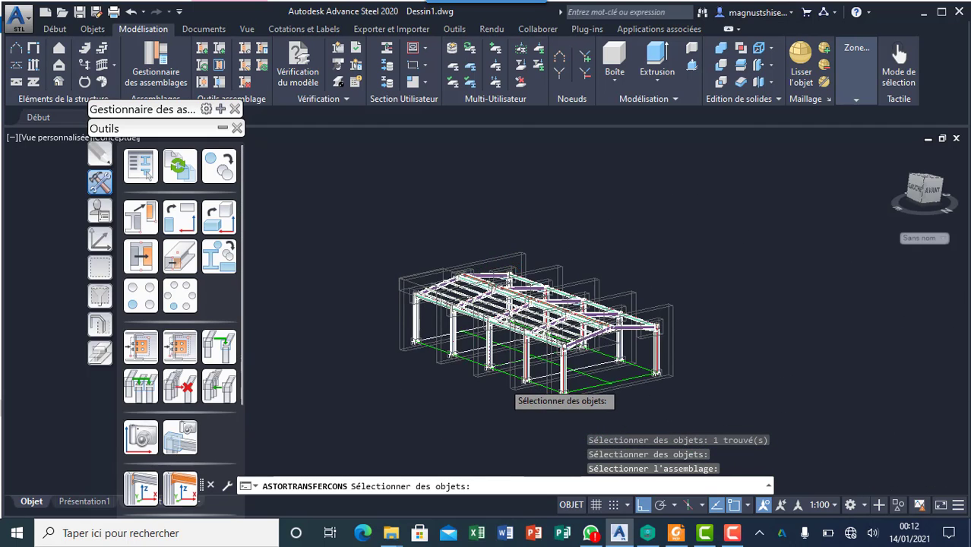
scroll(502, 378, "up", 2)
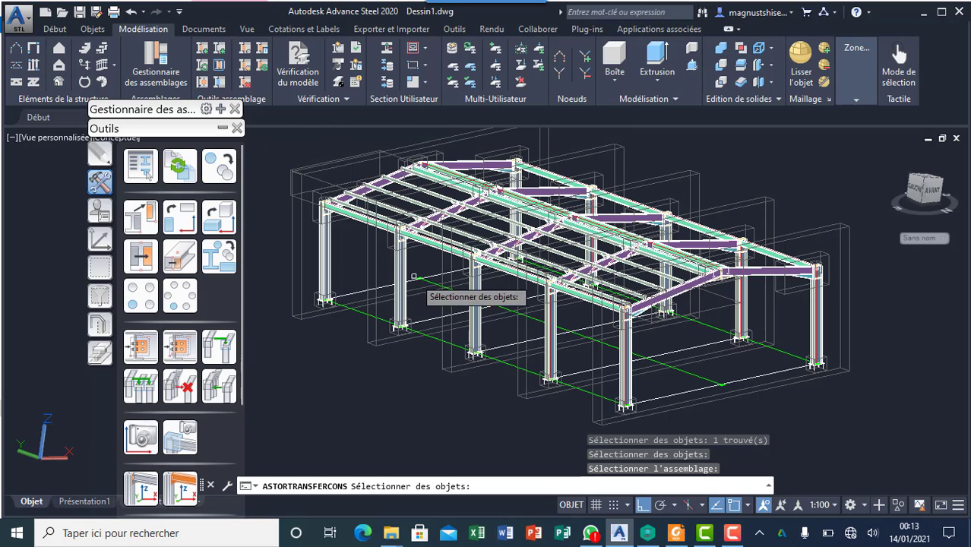
Step: Look over the export and import commands, and briefly display the purlin connection library
left_click(392, 29)
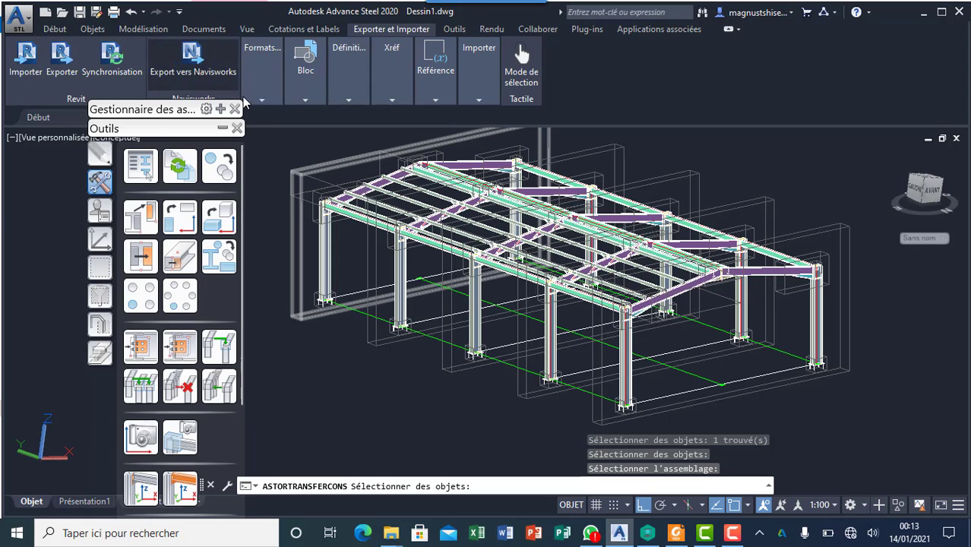
left_click(220, 109)
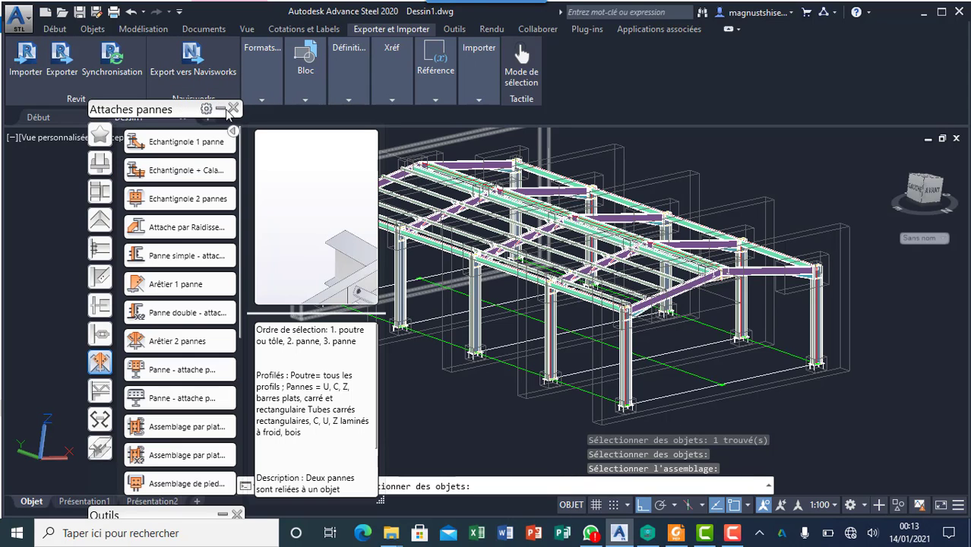
left_click(223, 110)
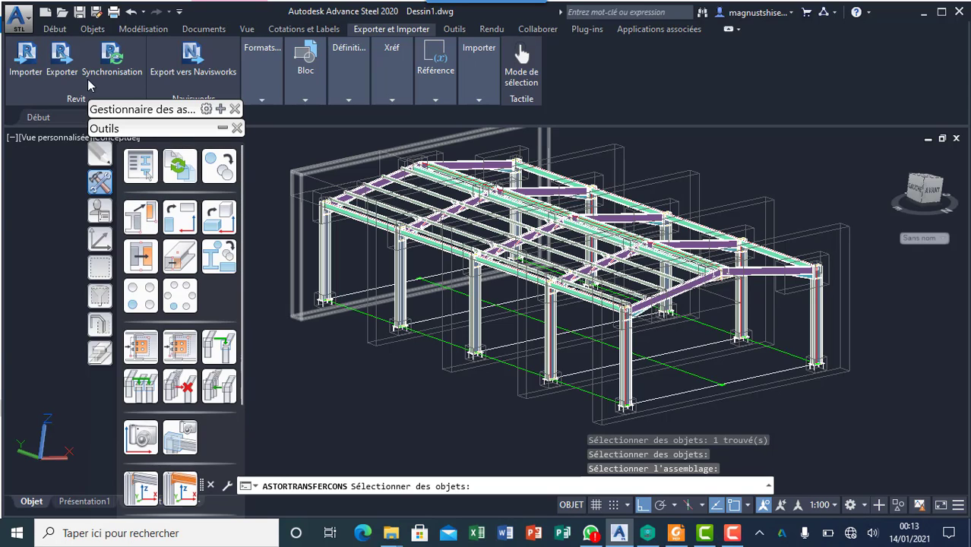
left_click(454, 67)
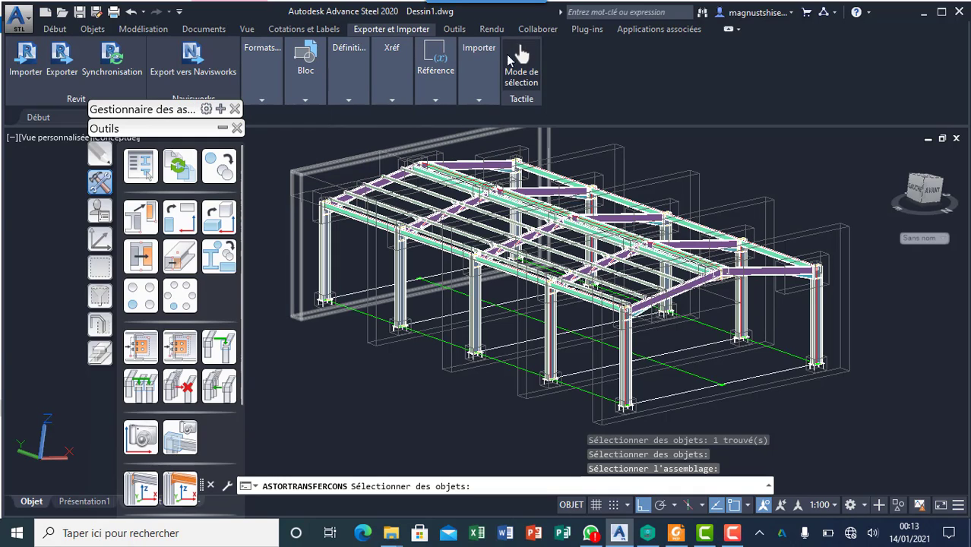
left_click(586, 30)
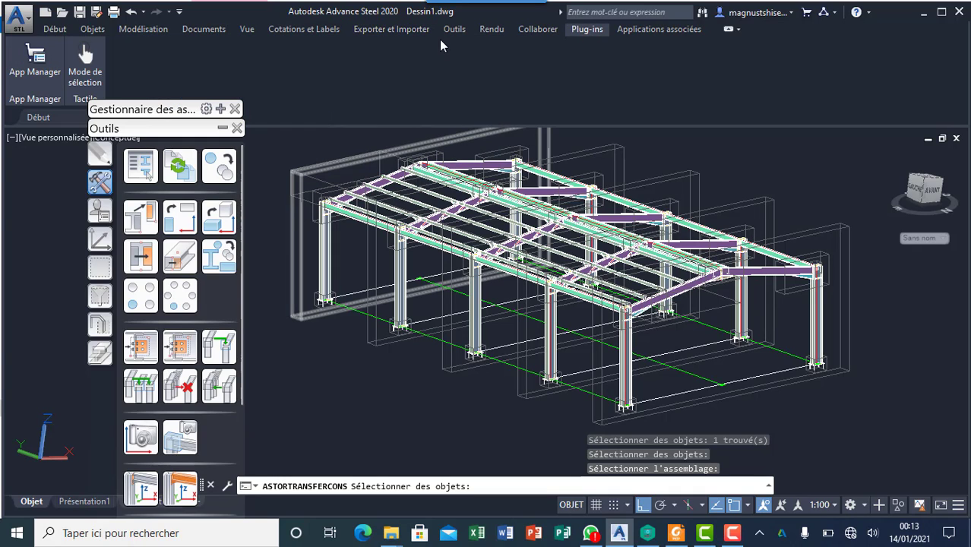
Step: Export the frame model for Revit as a Steel Markup Language (*.smlx) file named STEEL DESIGN in the Documents folder
left_click(407, 31)
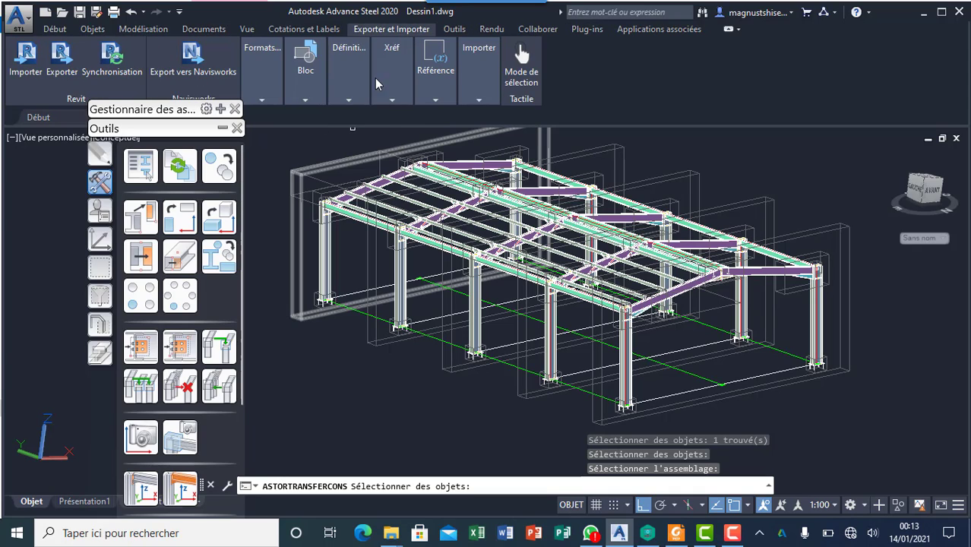
left_click(306, 55)
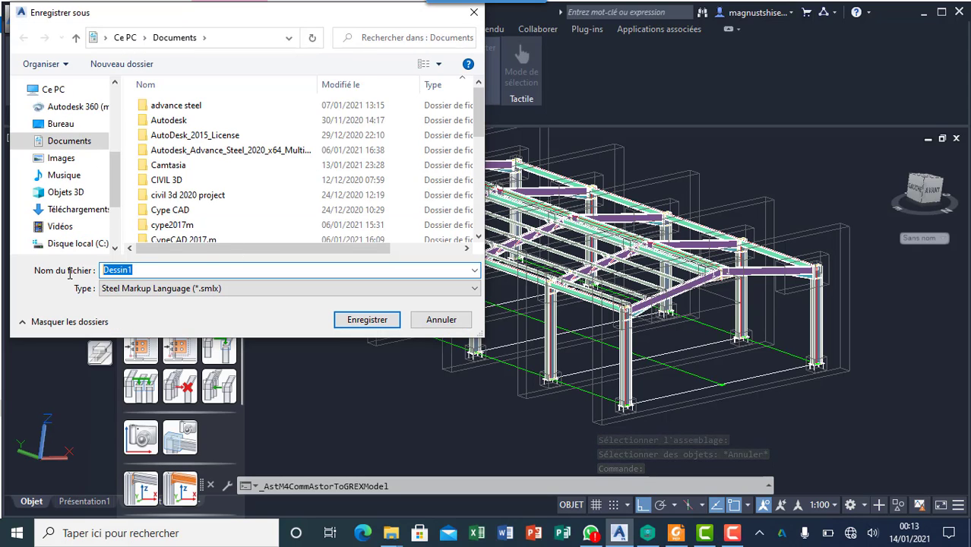
type("STE")
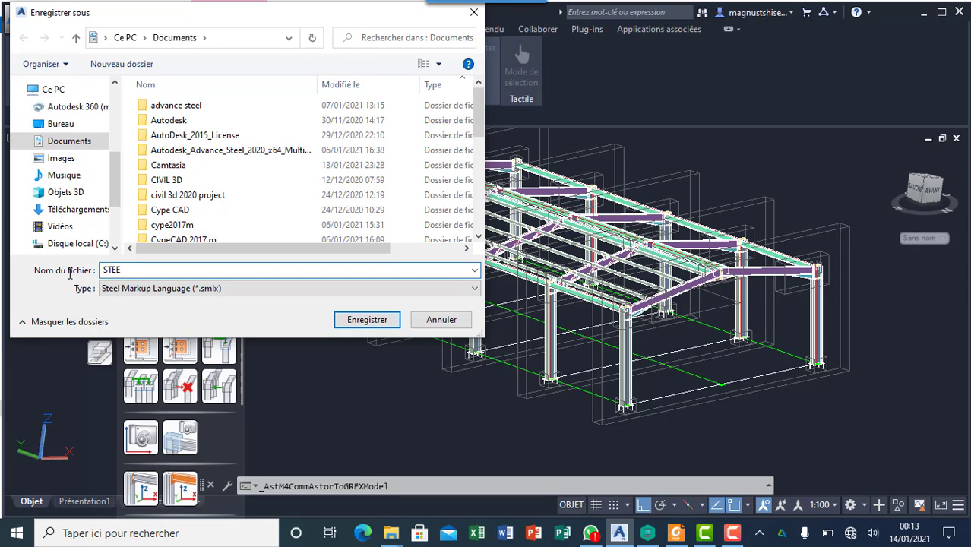
type("EL DESIGN")
left_click(376, 322)
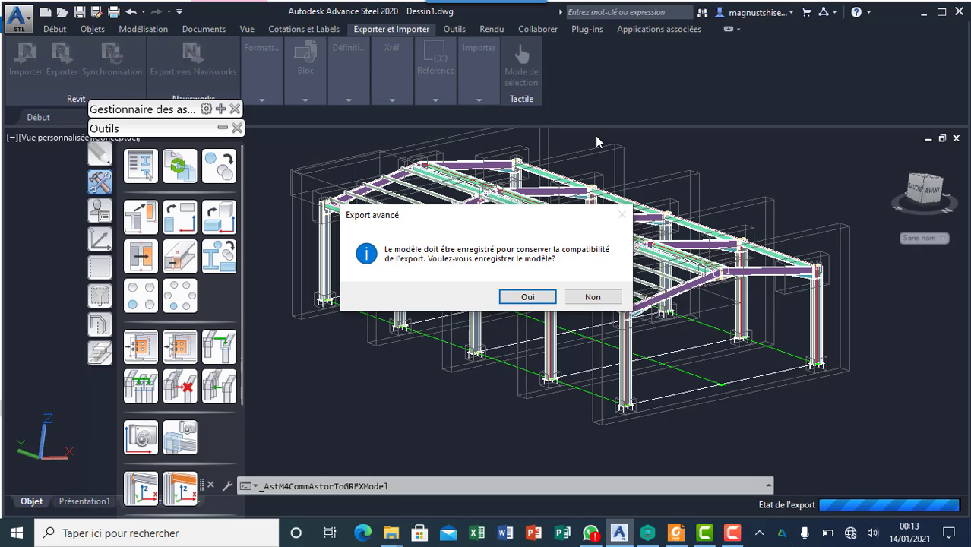
Step: Agree to save the model for export compatibility, storing it as the AutoCAD 2018 drawing STEEL DESIGN in the Documents folder
left_click(525, 298)
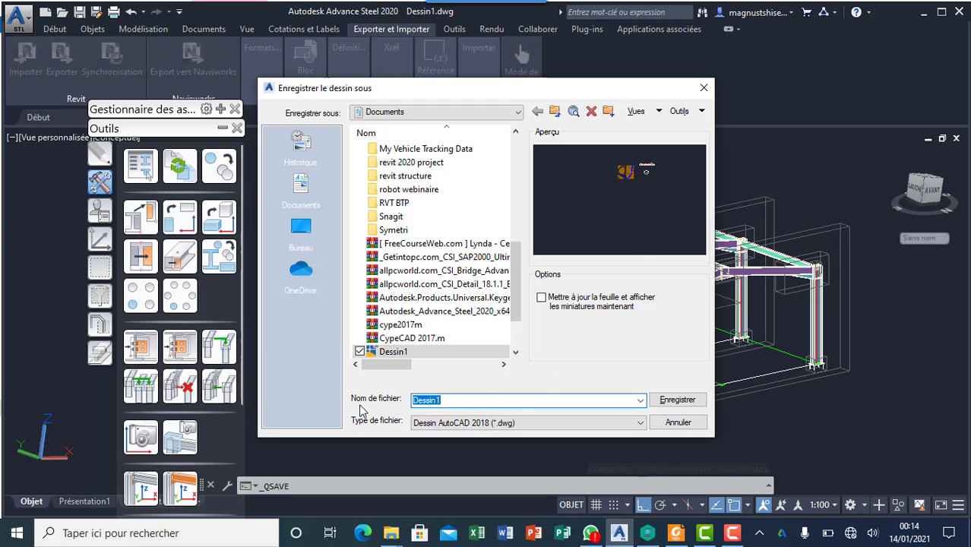
type("EEL DESIGN")
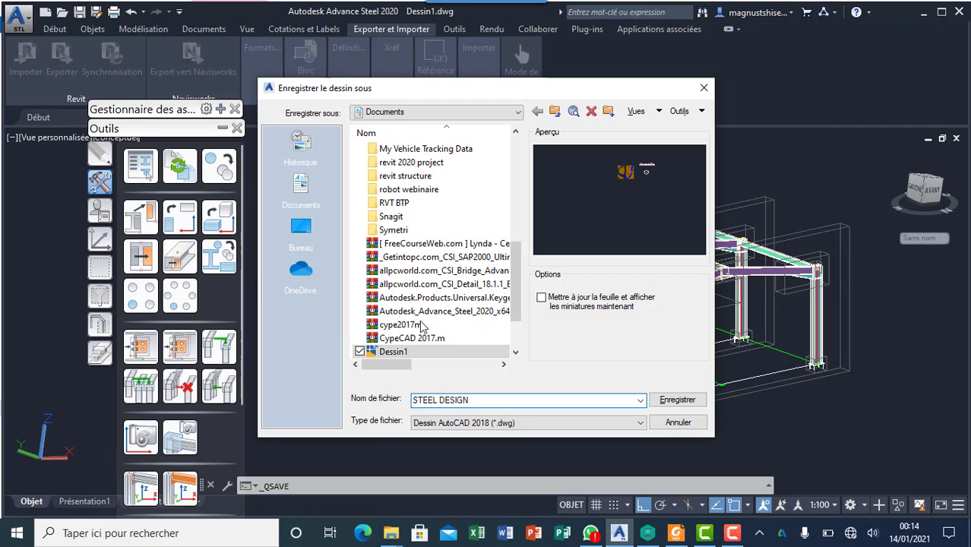
left_click(677, 399)
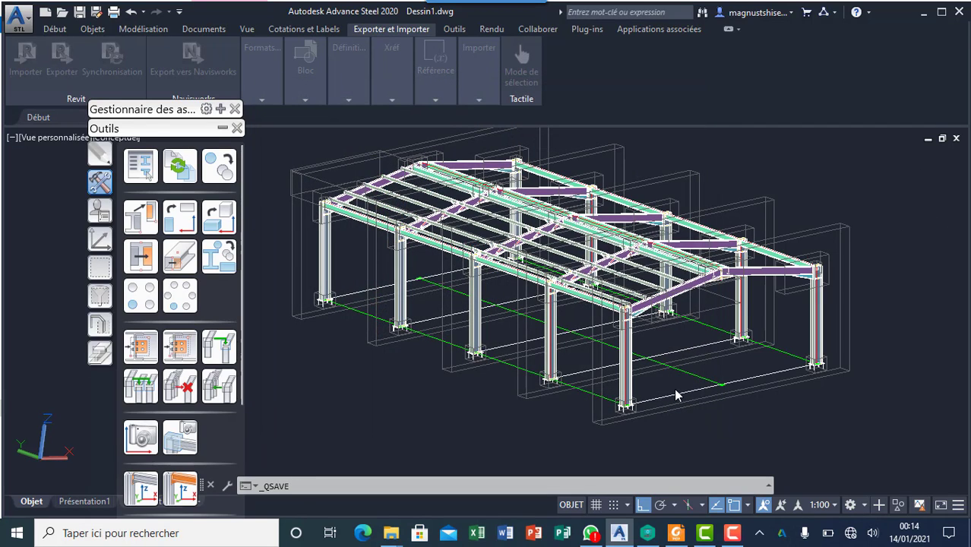